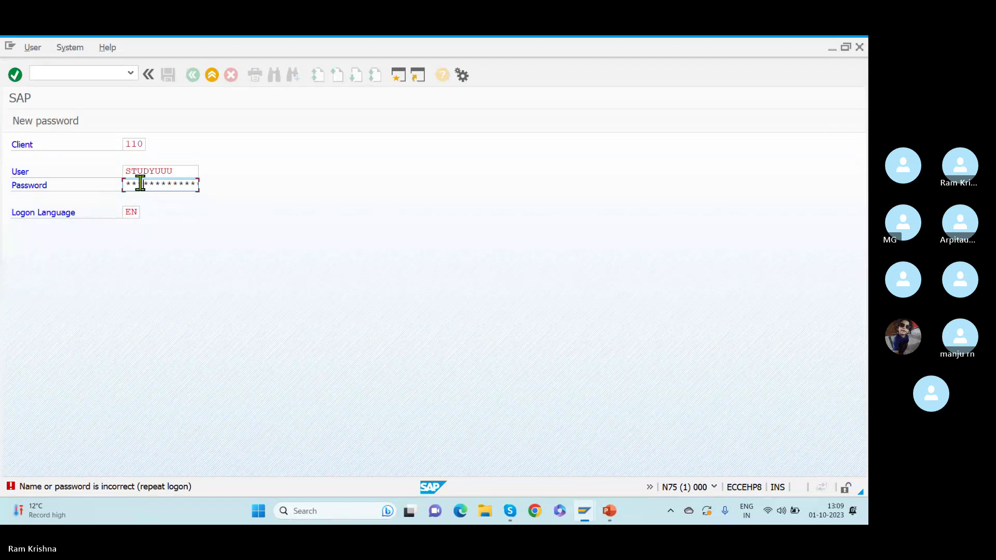
Log on to client 110 by submitting the account password and acknowledge the failed-logon notice
key(Return)
key(Return)
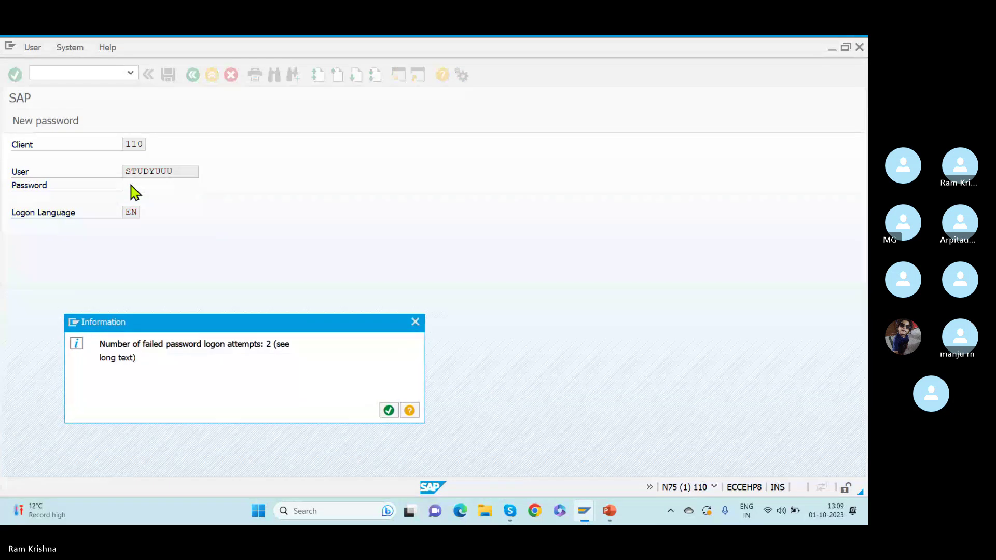
click(389, 411)
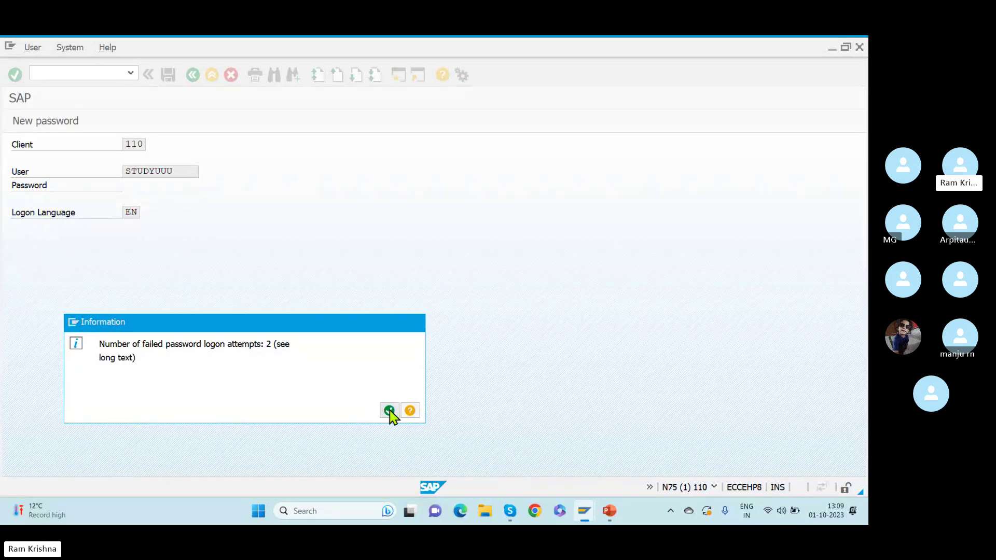
Run transaction spro and open the SAP Reference IMG
text(s)
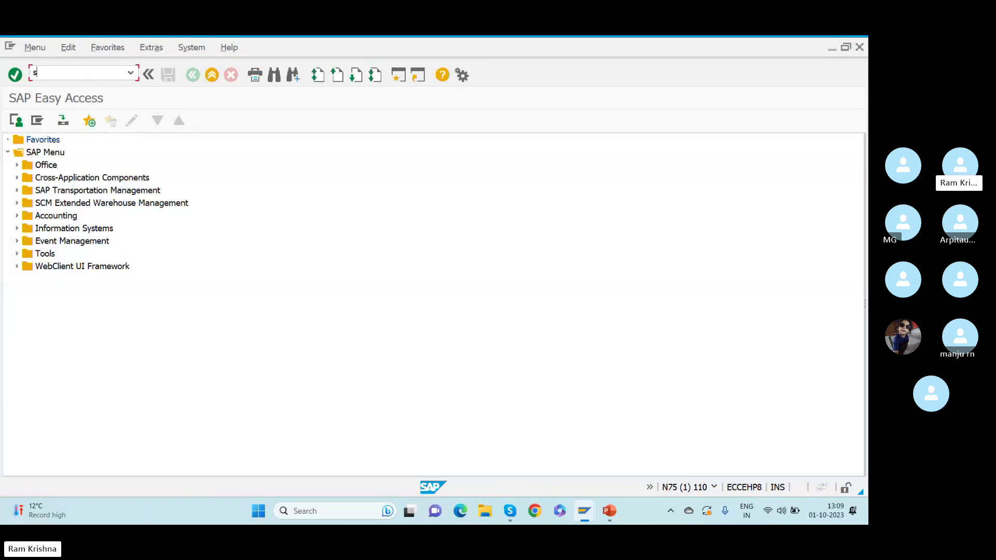
text(pro)
key(Return)
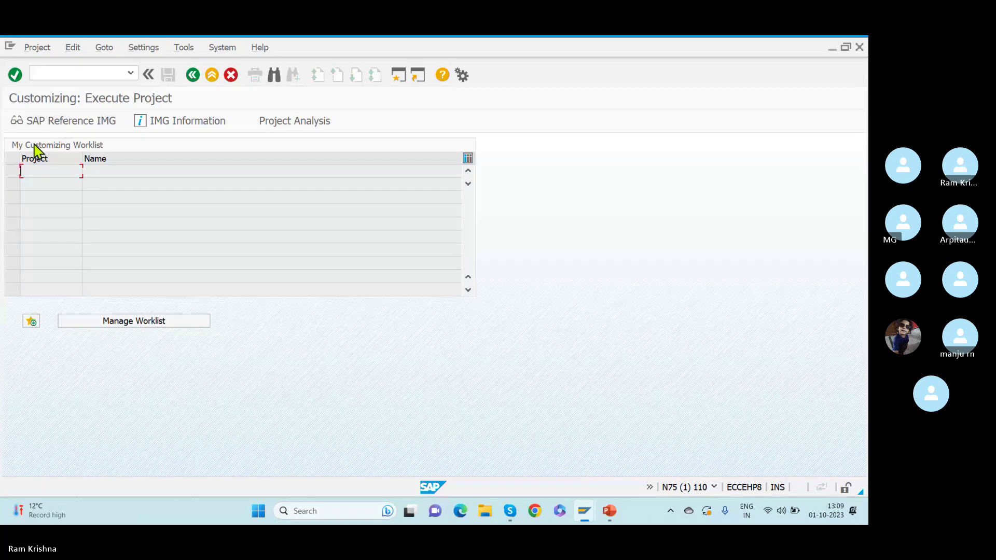
click(41, 122)
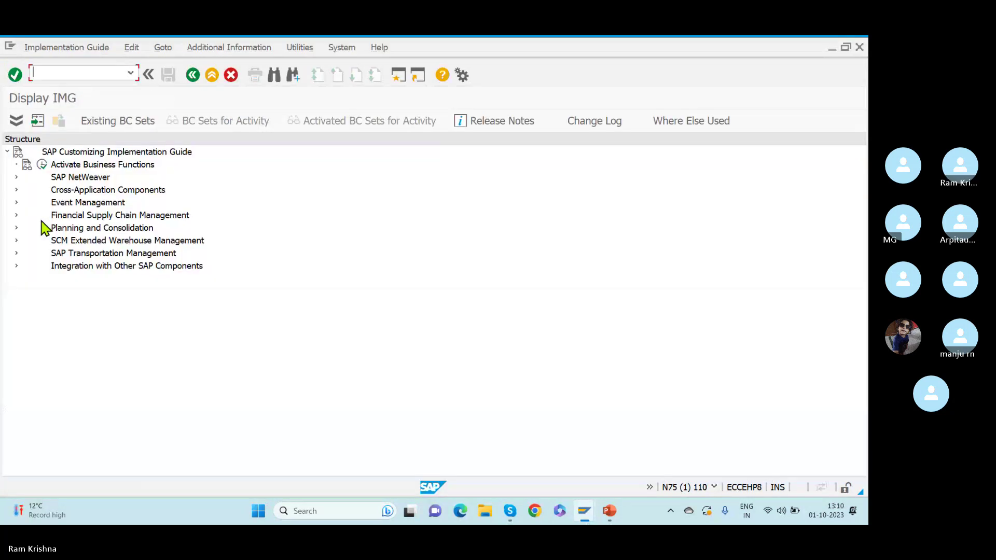
Expand SCM Extended Warehouse Management > Extended Warehouse Management > Goods Receipt Process > Strategies > Storage Type Search in the implementation guide
click(16, 240)
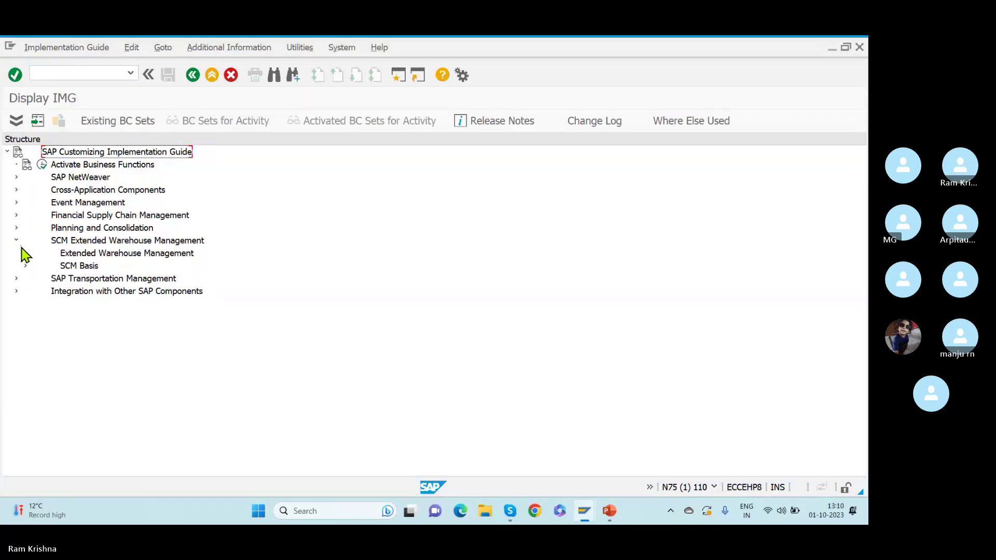
click(24, 253)
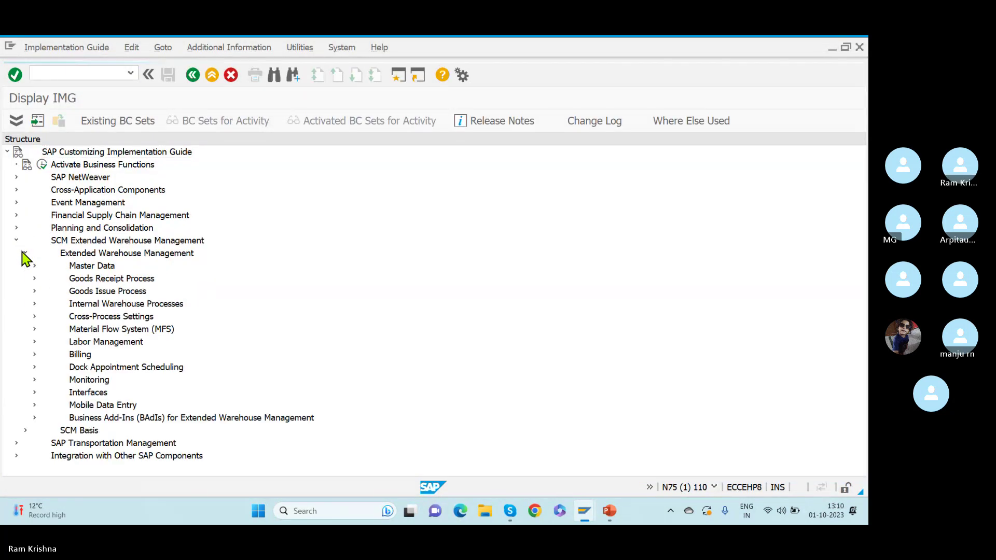
click(34, 279)
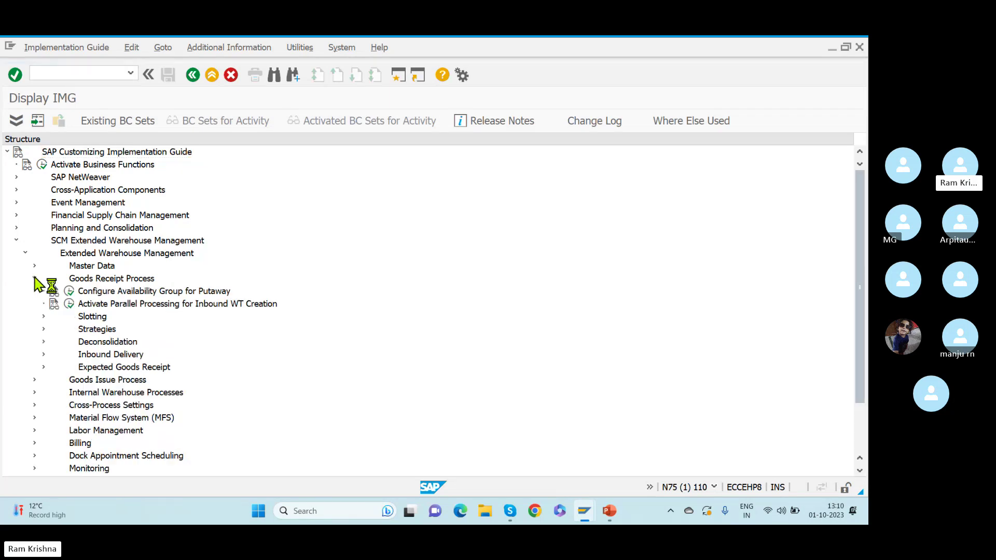
click(44, 330)
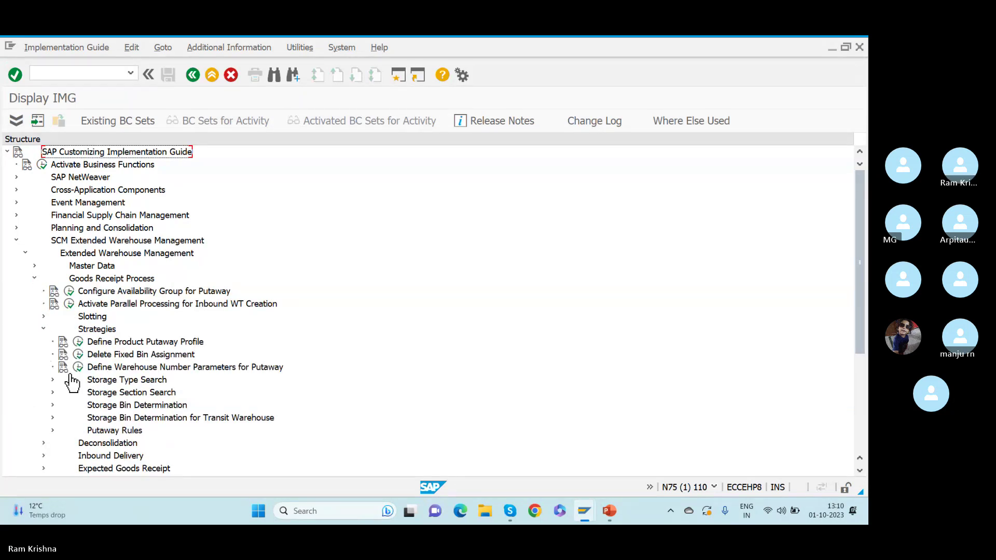
click(101, 382)
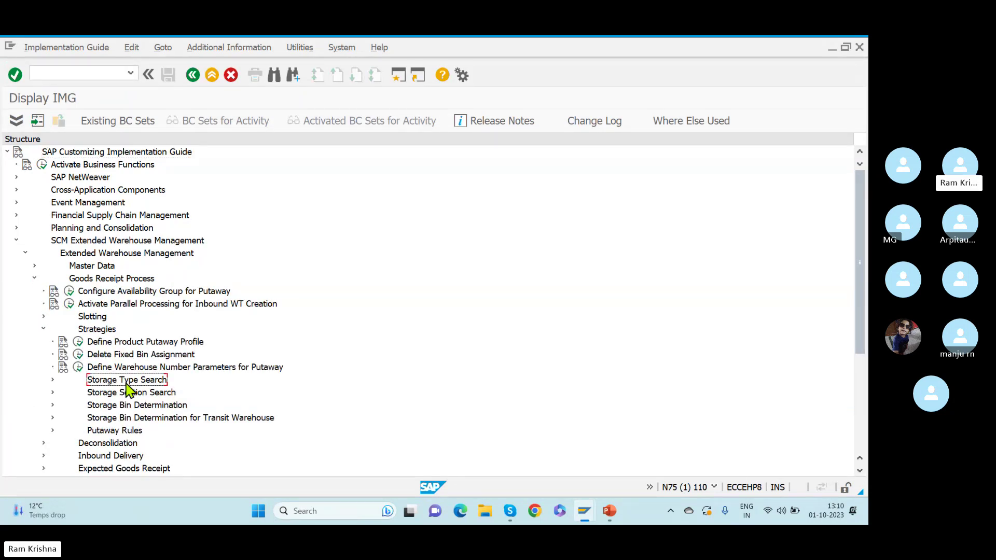
click(52, 379)
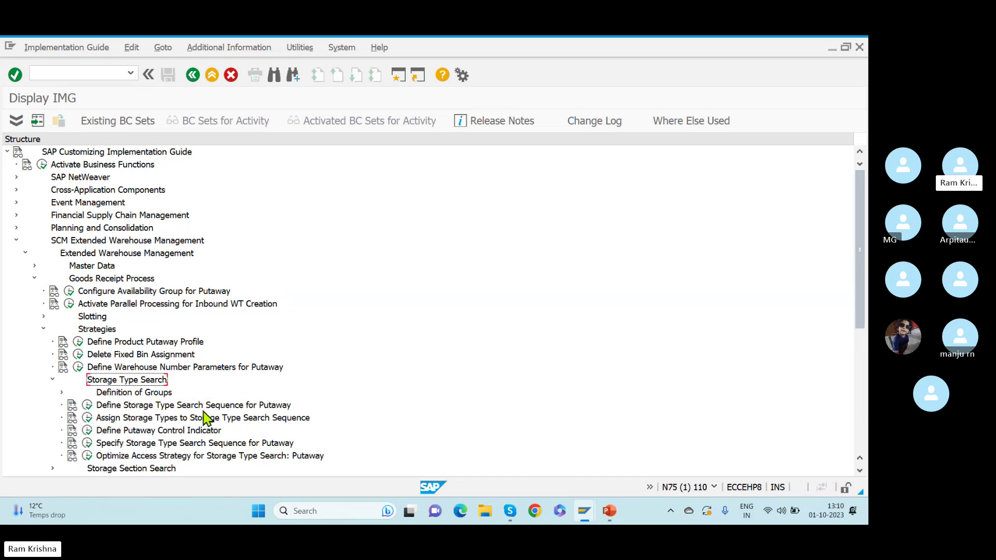
Look up warehouse RKWH in Define Storage Type Search Sequence for Putaway, check its sequence STQ1 and return to the guide
click(136, 410)
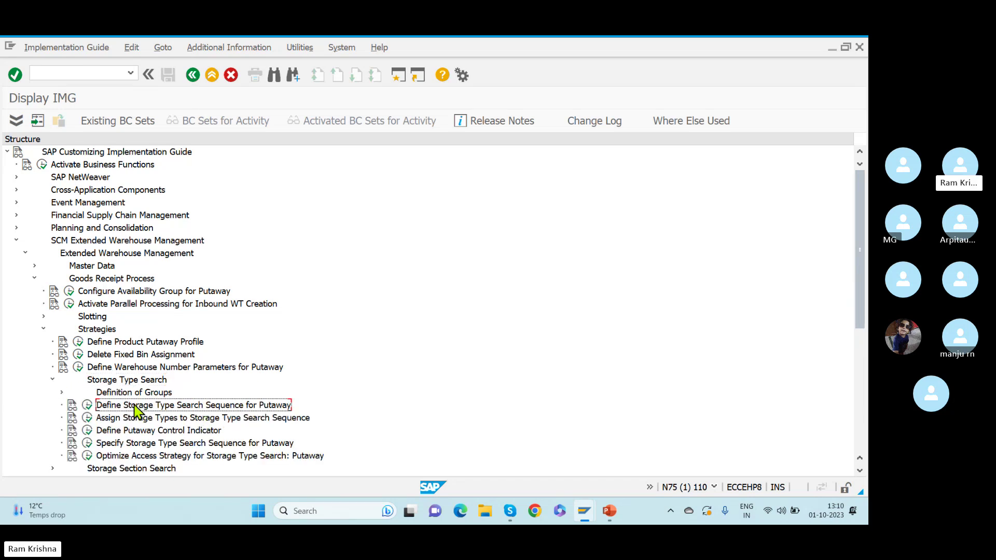
click(87, 405)
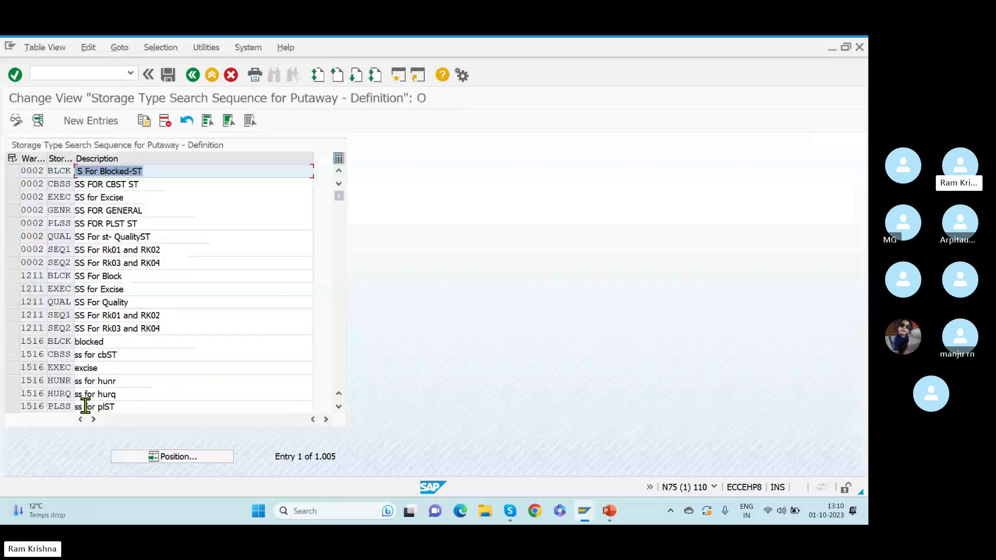
click(177, 464)
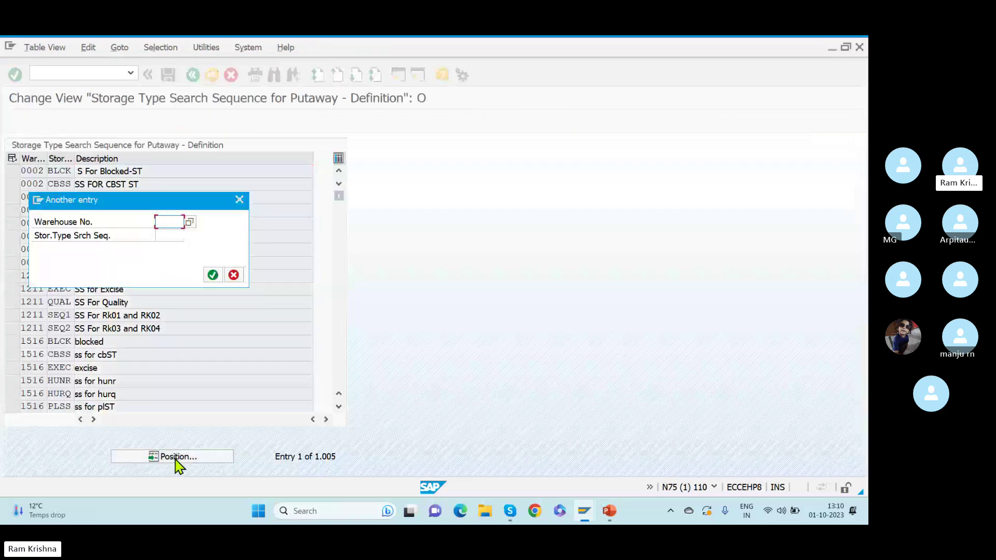
text(rkwh)
key(Return)
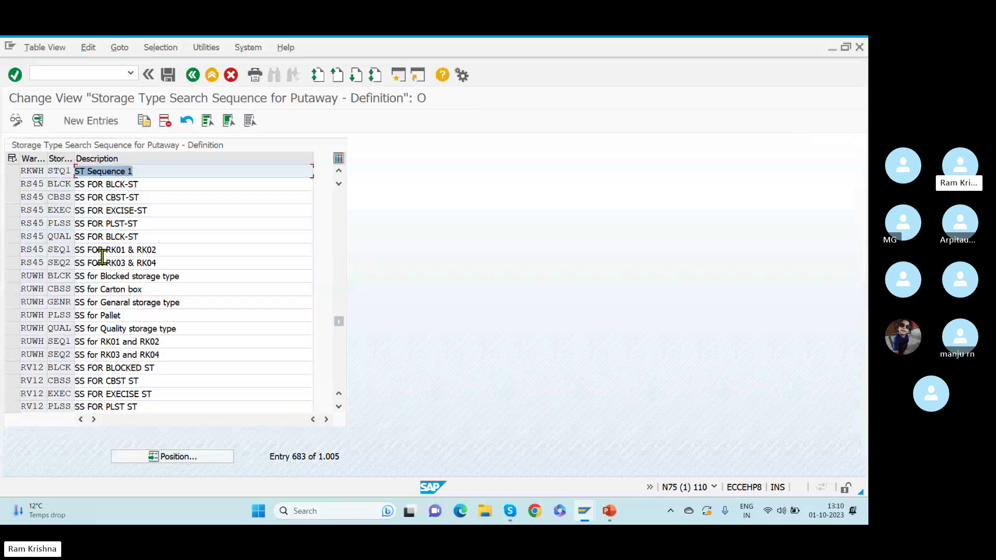
double_click(49, 171)
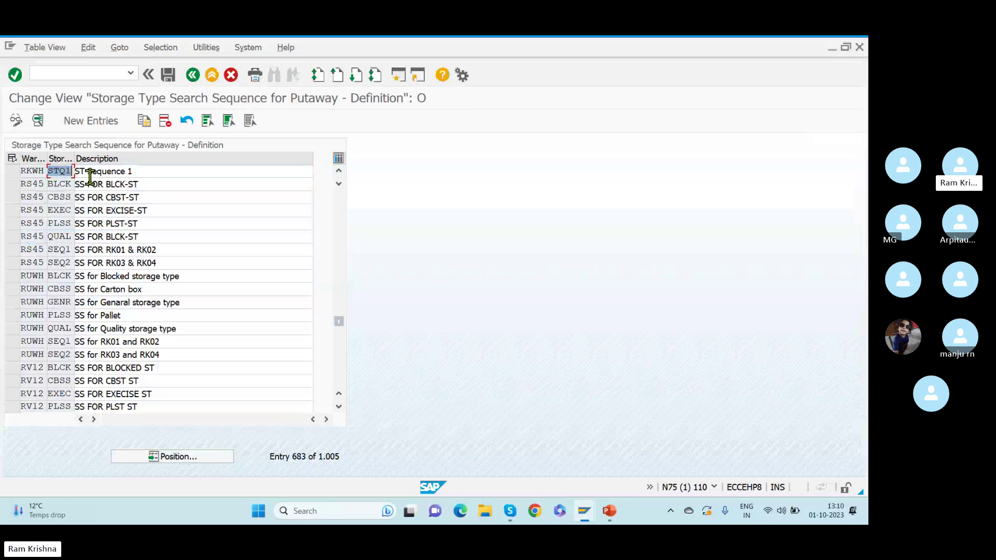
click(192, 76)
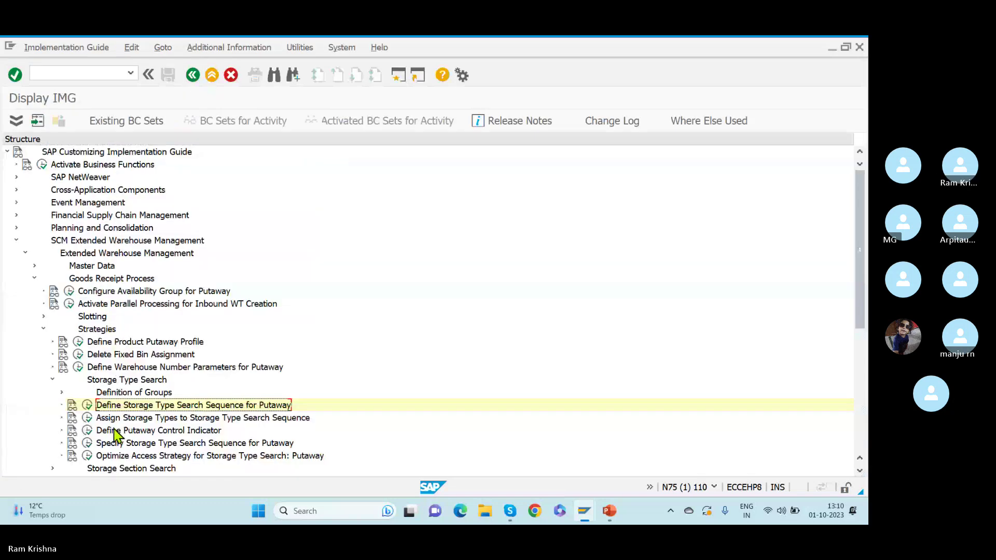
Open Assign Storage Types to Storage Type Search Sequence and position the list at warehouse RKWH
click(114, 419)
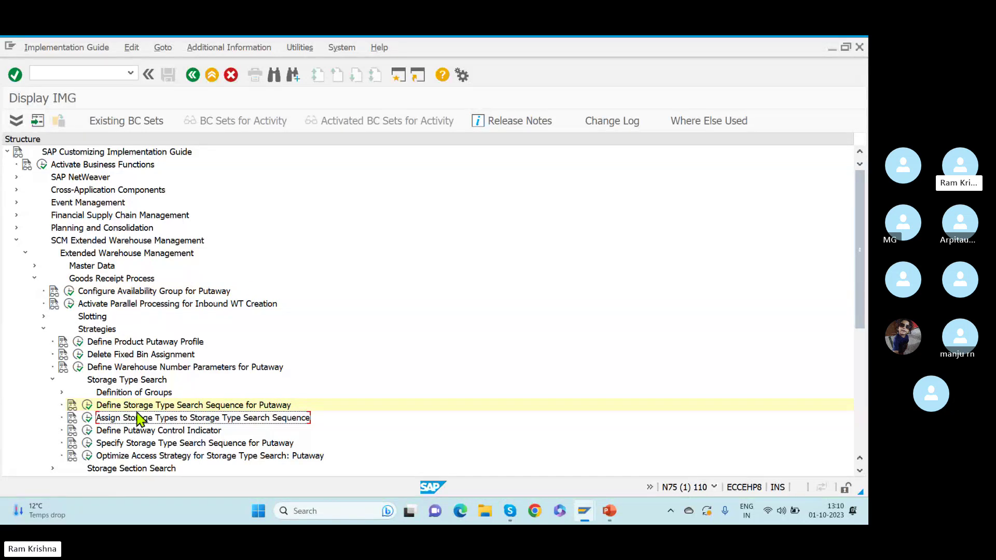
click(87, 418)
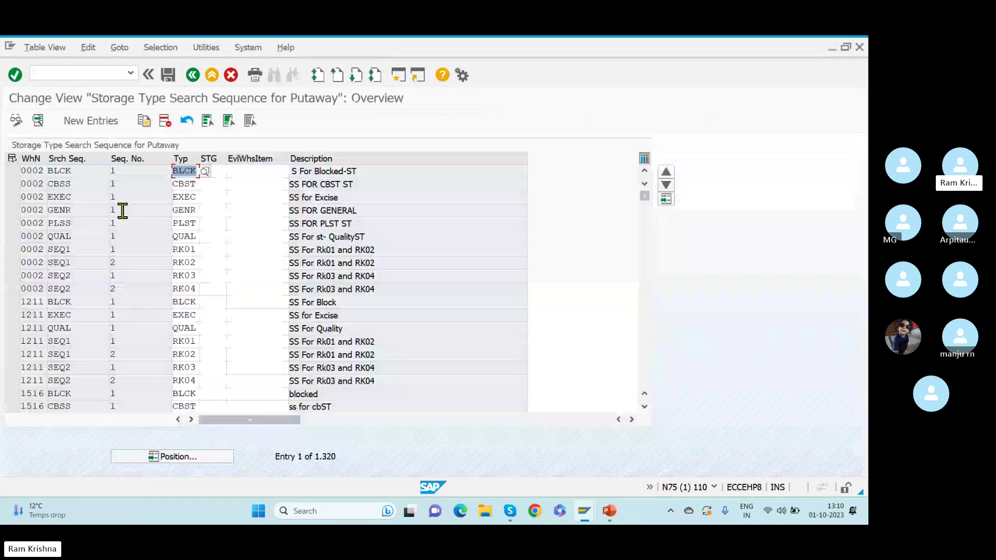
click(173, 457)
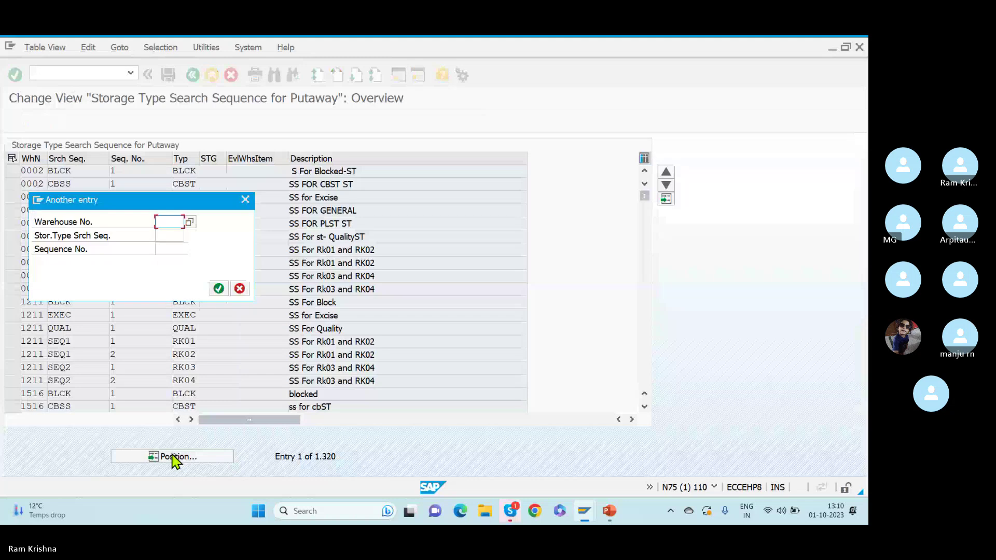
text(rkwh)
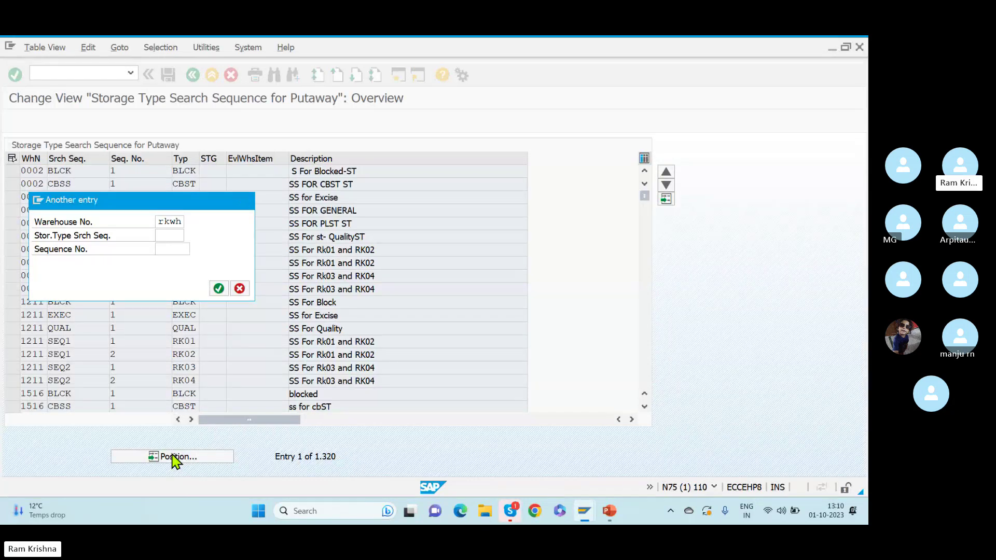
key(Return)
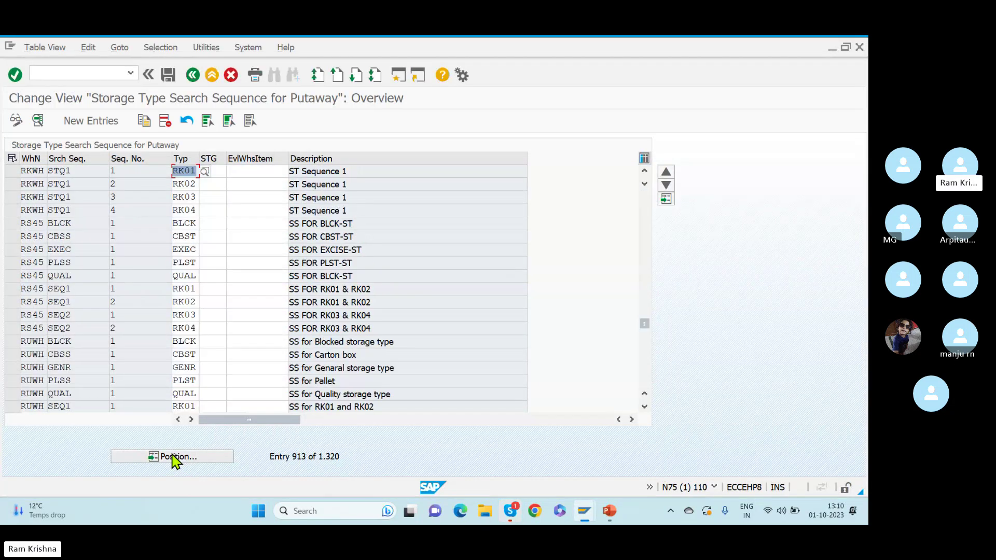
Highlight the four RKWH rows that assign storage types RK01 to RK04 to search sequence STQ1
click(12, 171)
click(14, 184)
click(15, 198)
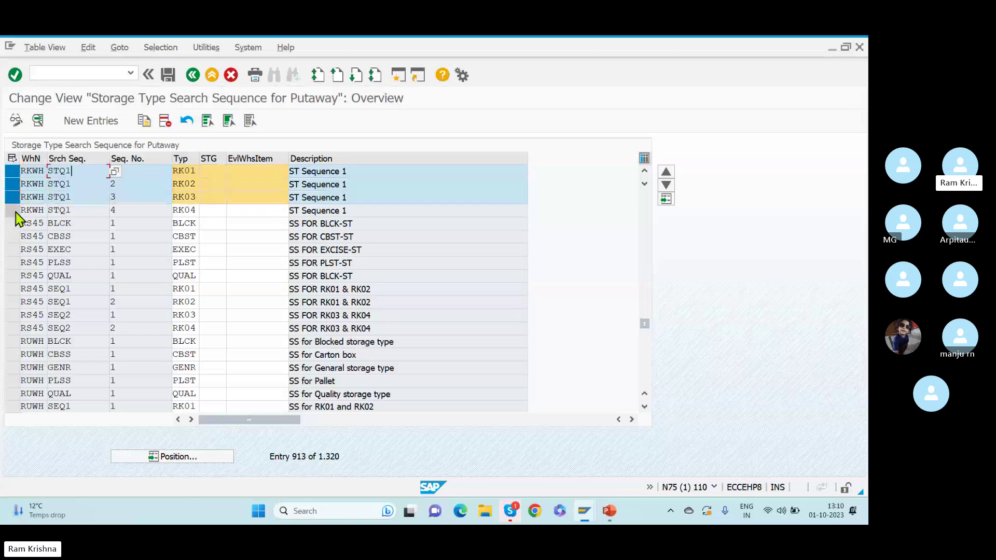
click(14, 211)
click(83, 208)
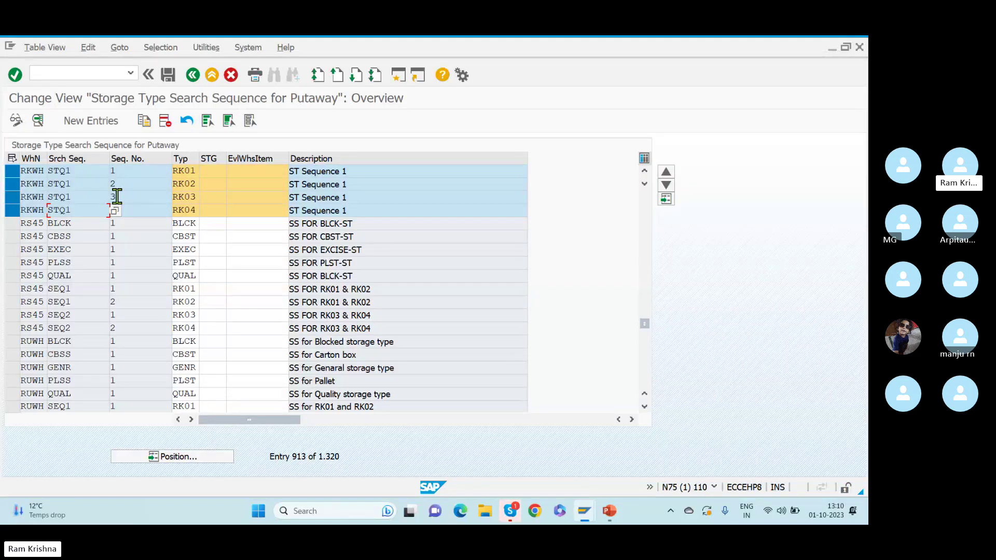
double_click(75, 171)
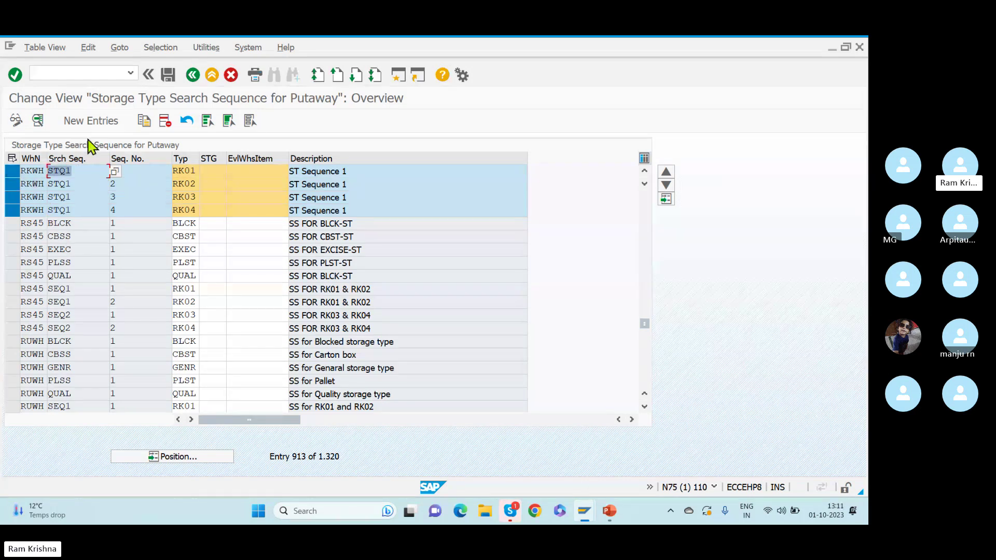
Switch to the topic 29 presentation in PowerPoint and delete the storage section control indicator line from slide 29
key(alt+Tab)
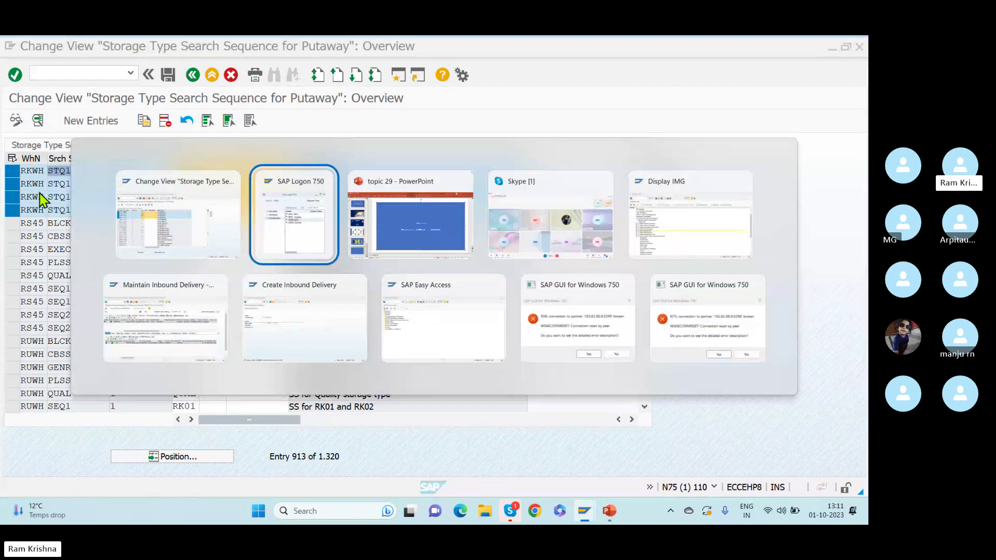
key(alt+Tab)
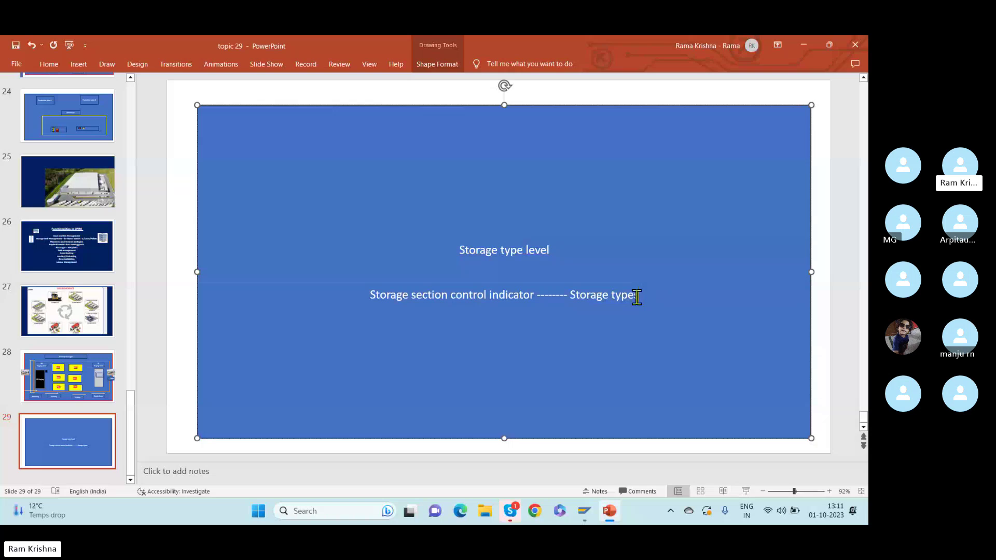
drag(640, 296, 363, 295)
key(Delete)
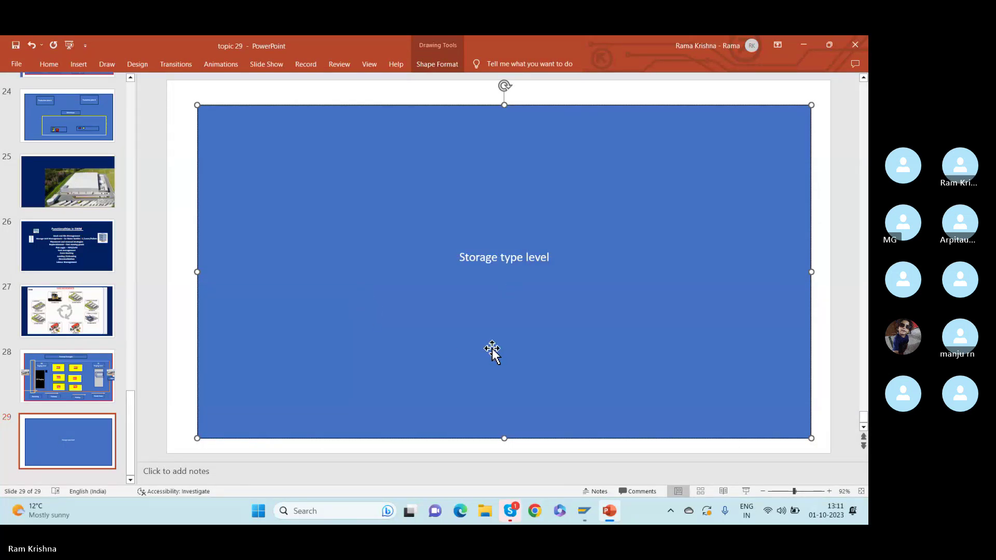
Add the line "STQ1 ------->" followed by RK01 below "Storage type level" on the slide
text(STQ)
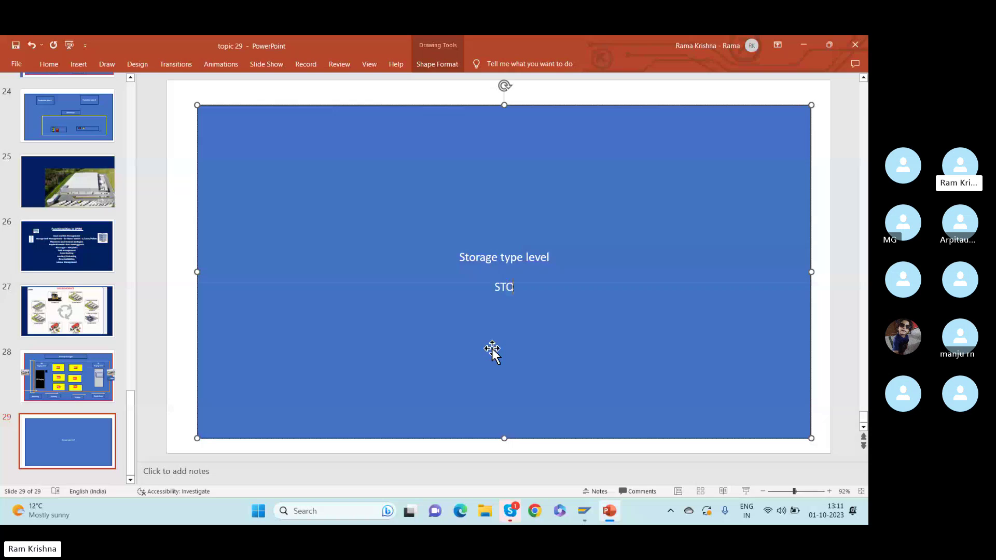
text(1)
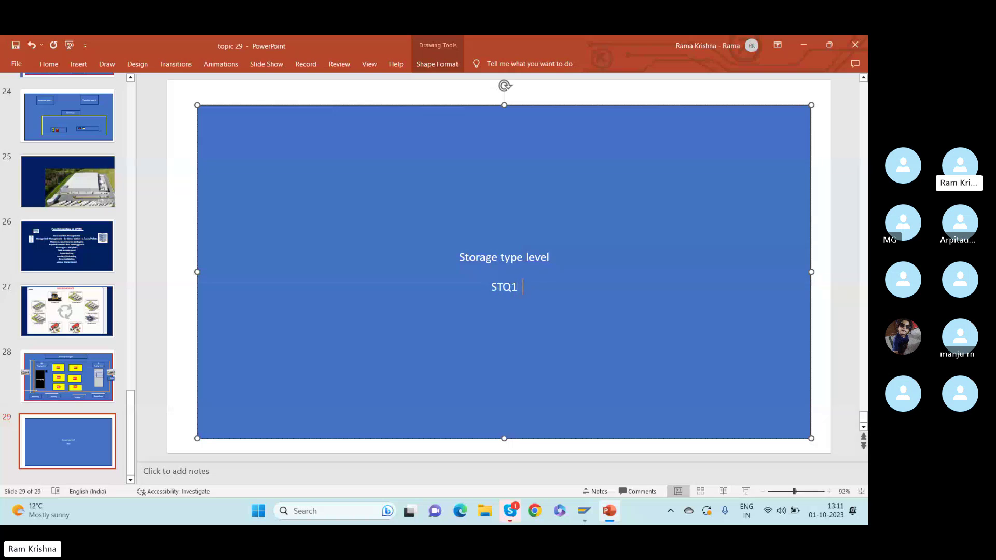
text(  -----)
text(----)
text(> R)
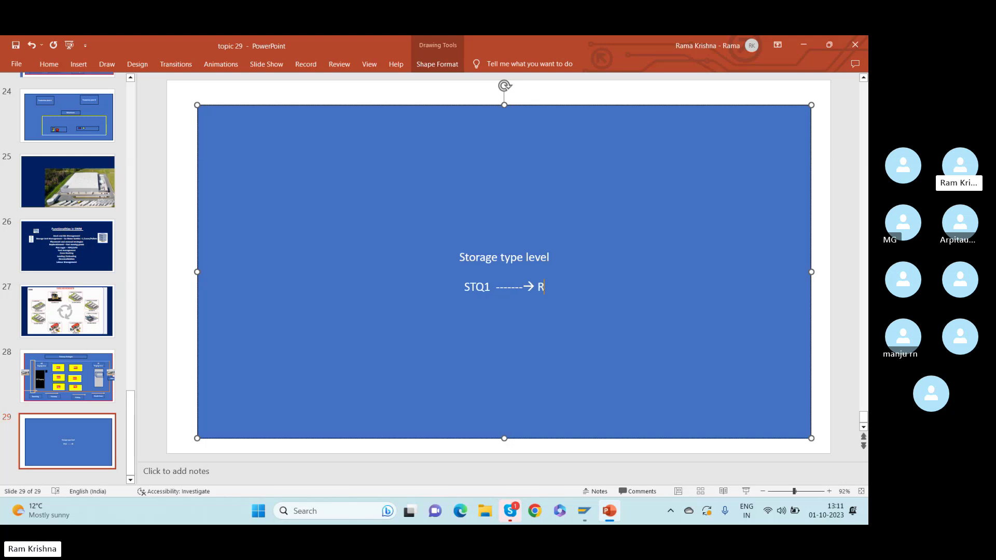
text(K01)
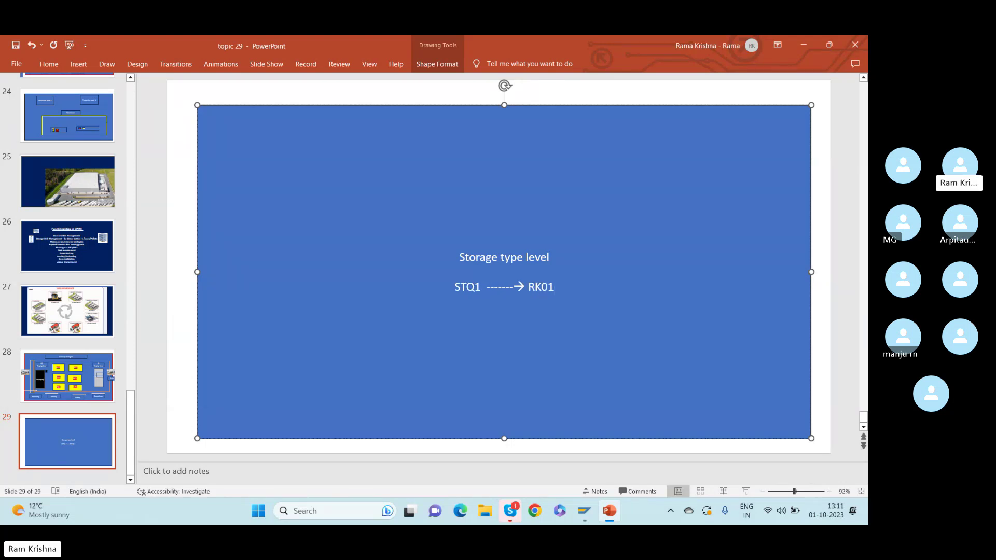
Extend the STQ1 line with "/ RK02" after RK01, using a slash as the separator
text( ? RK02)
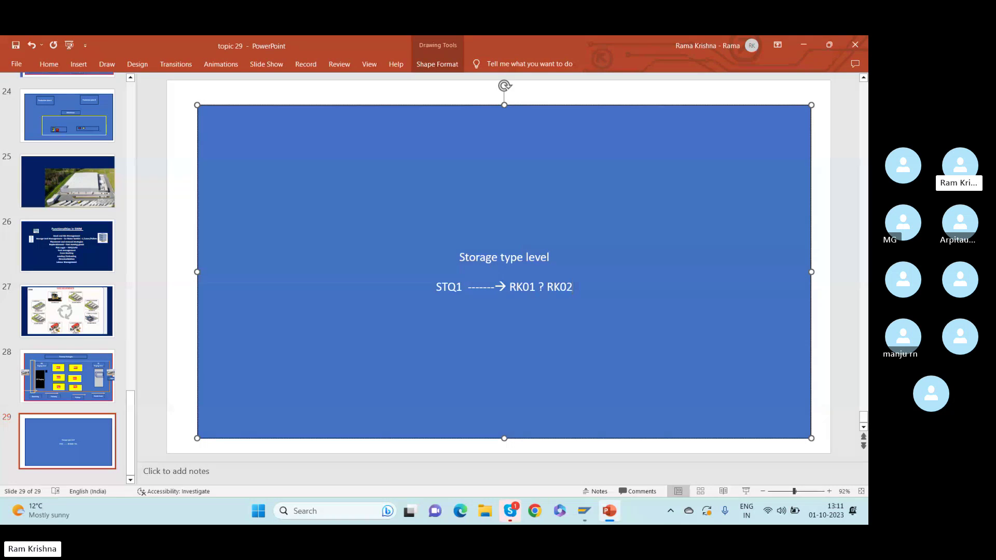
key(BackSpace)
key(BackSpace)
key(BackSpace)
key(BackSpace)
key(BackSpace)
key(BackSpace)
key(BackSpace)
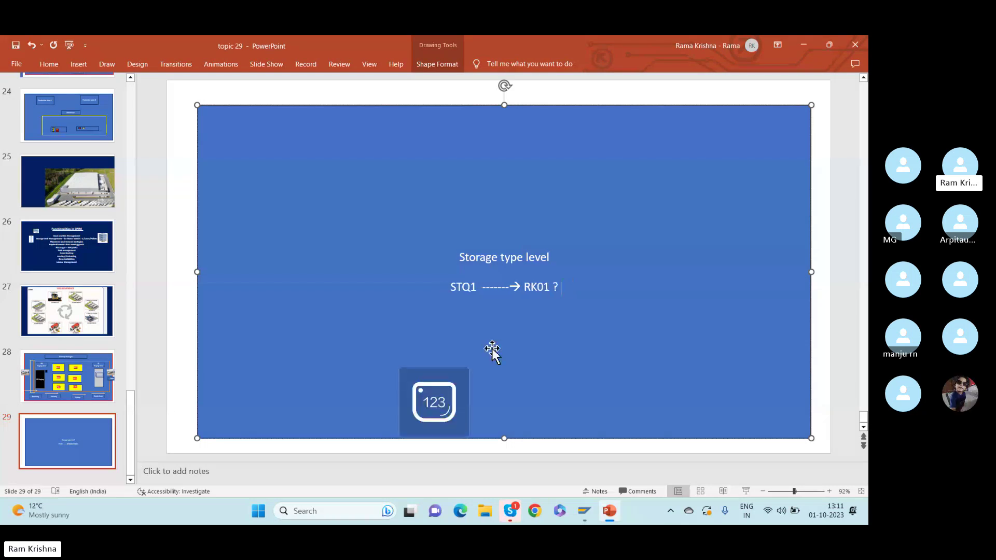
text(/ RK02)
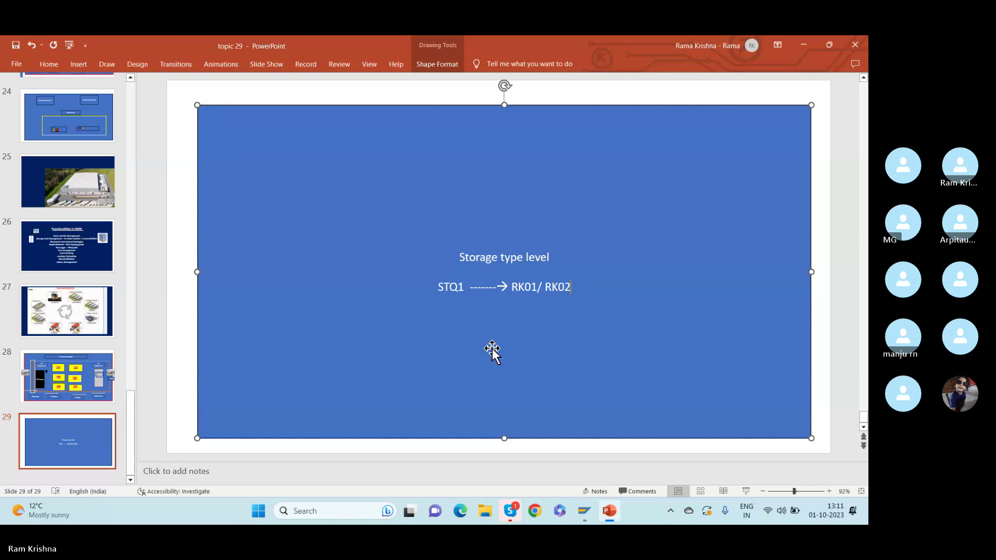
Extend the STQ1 line on the slide with "/RK03/RK04" and highlight its four storage types
text(/RK02)
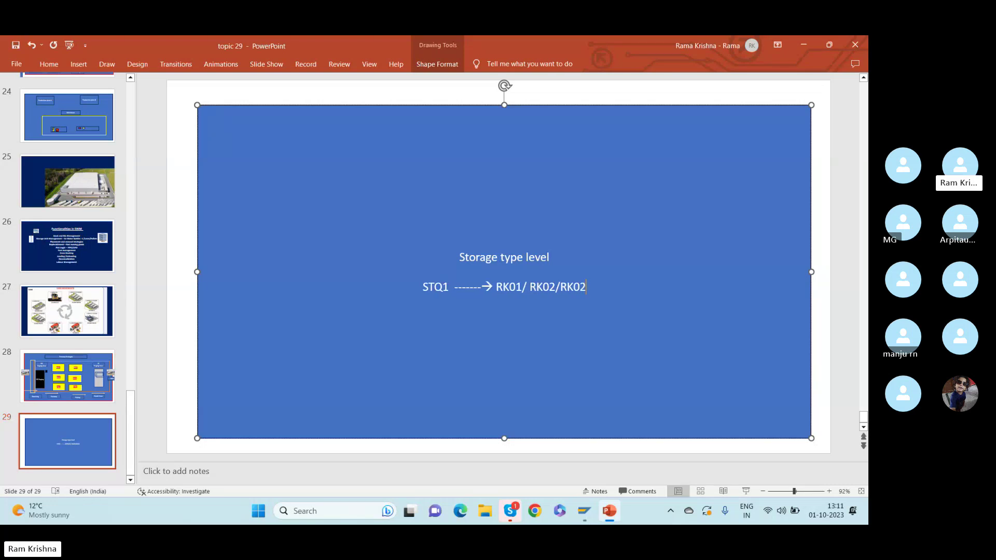
key(BackSpace)
text(3/RK0)
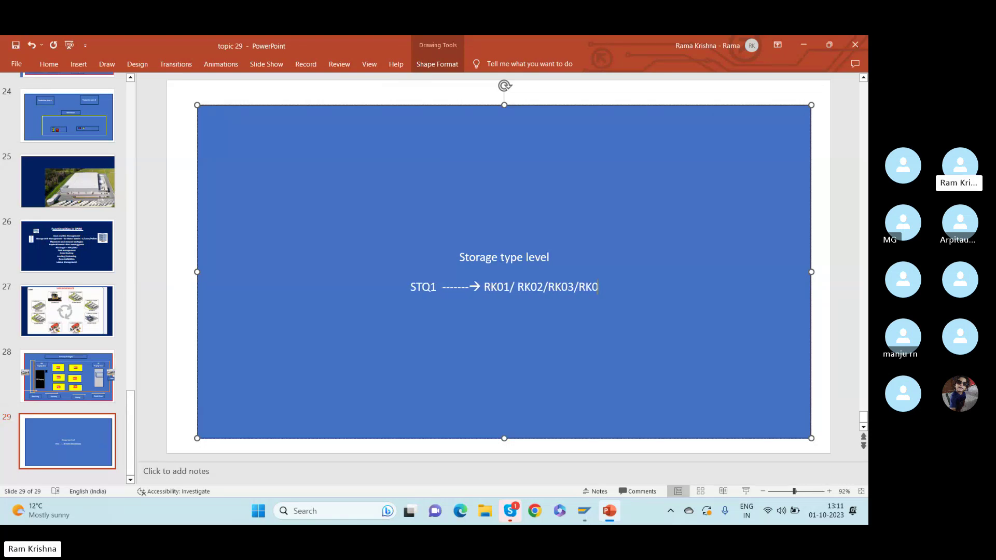
text(4)
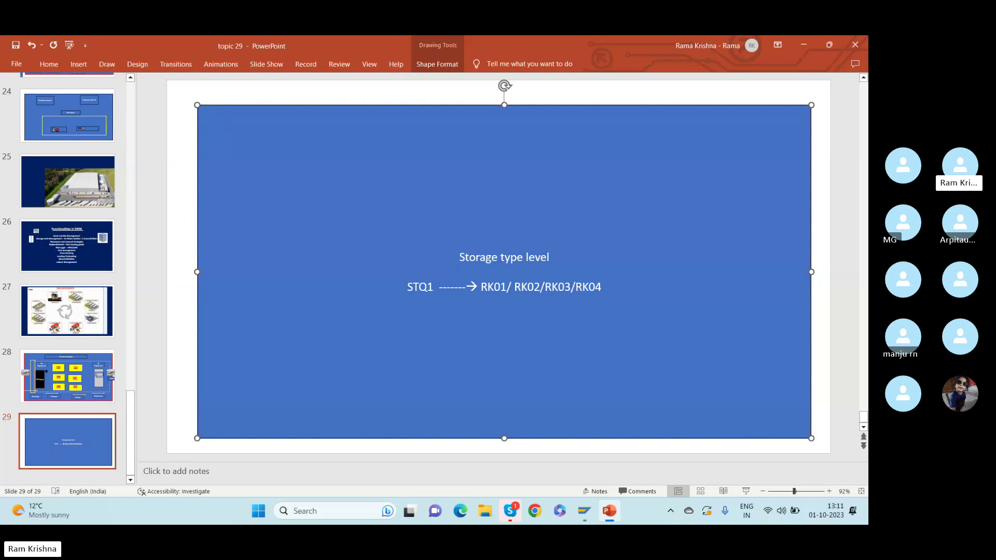
key(alt+Tab)
drag(482, 283, 620, 289)
Switch to SAP, leave the storage type search sequence table and open the Define Putaway Control Indicator activity
key(alt+Tab)
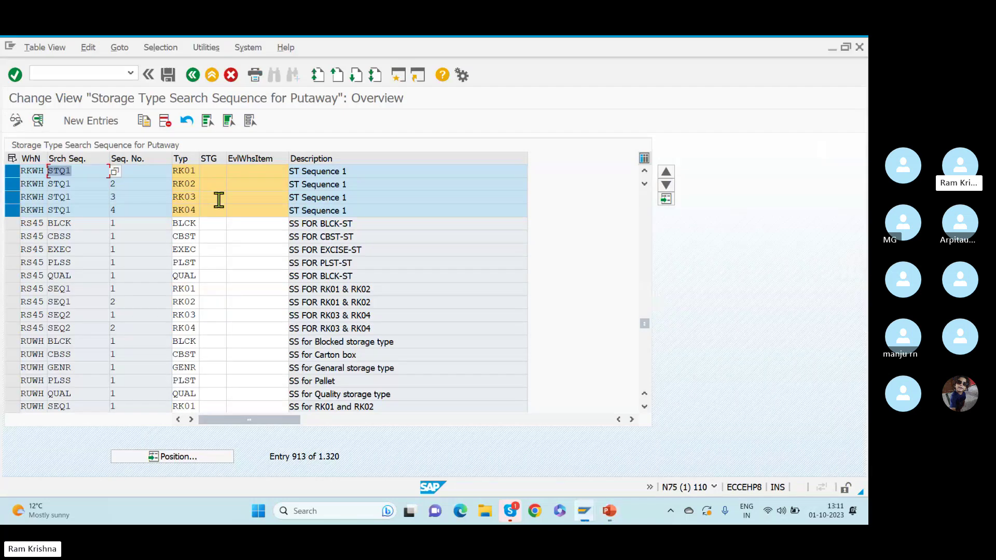
click(193, 75)
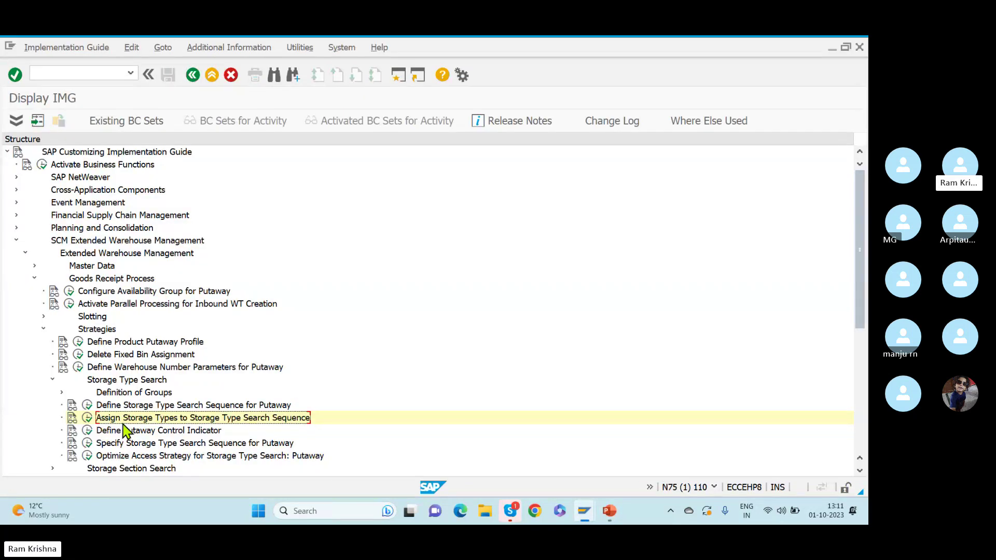
click(143, 435)
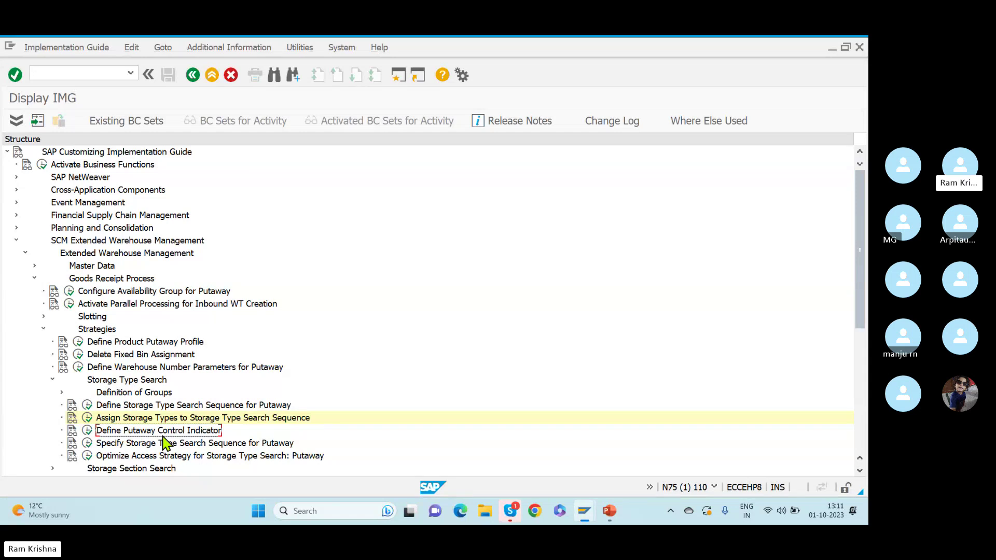
click(88, 431)
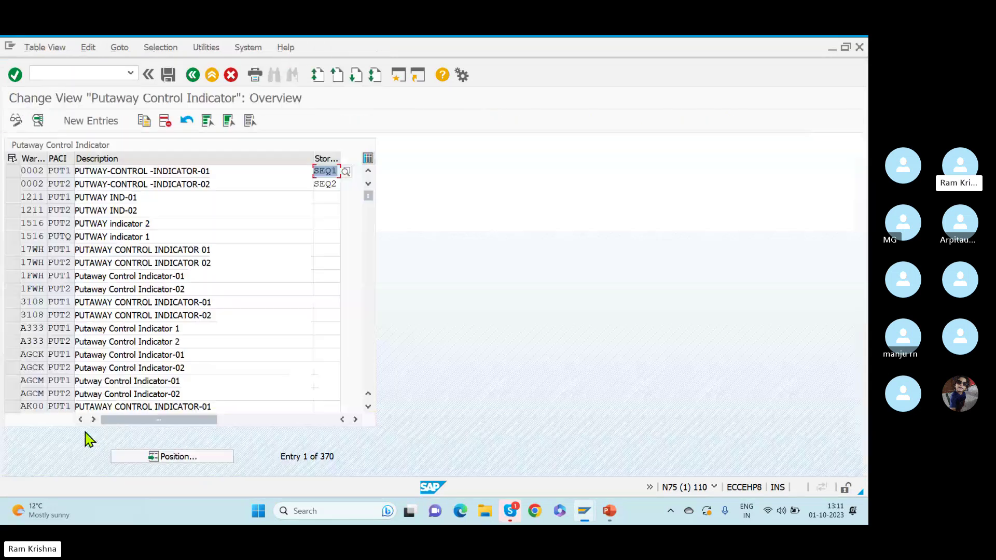
Position the putaway control indicator list at warehouse RKWH and select its PUT1 entry
click(182, 458)
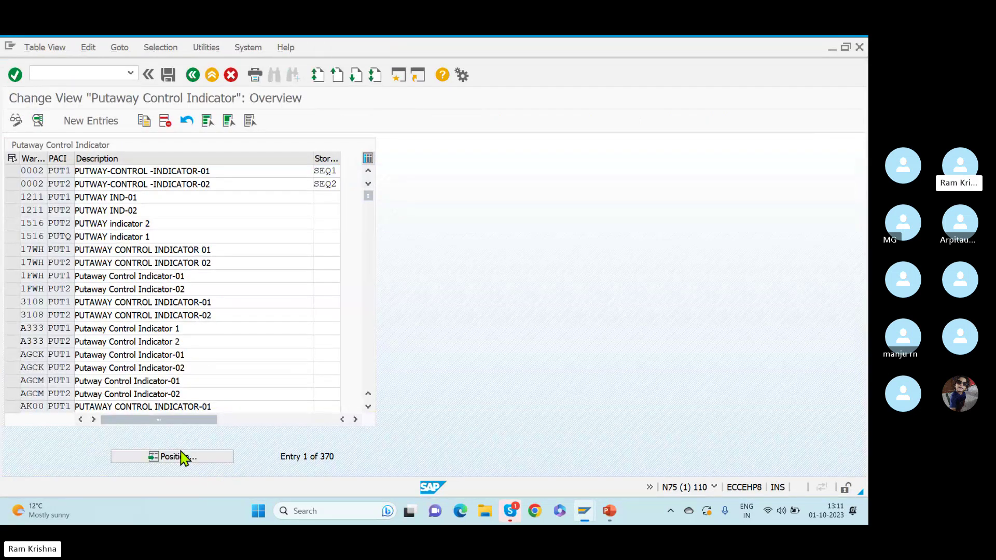
text(rkwh)
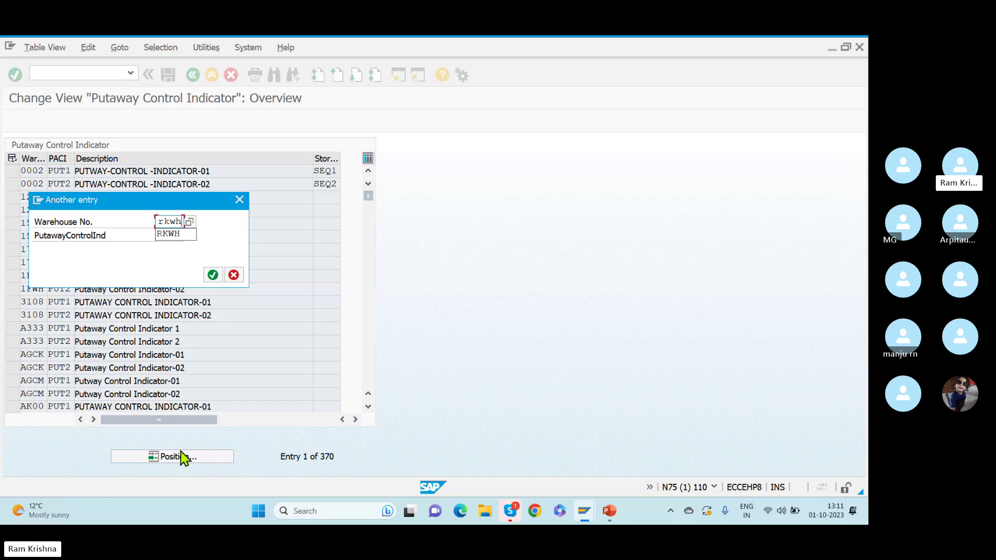
key(Return)
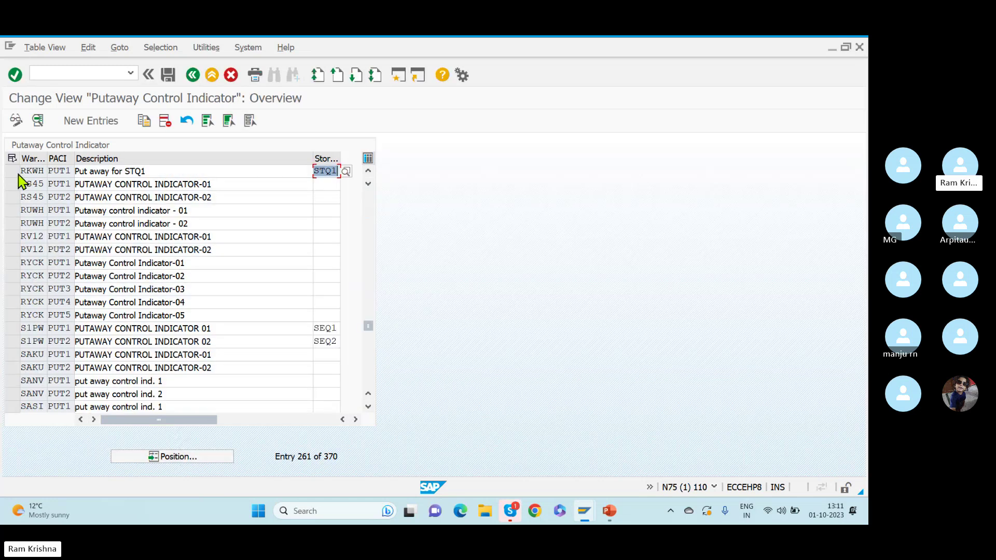
click(14, 175)
click(66, 168)
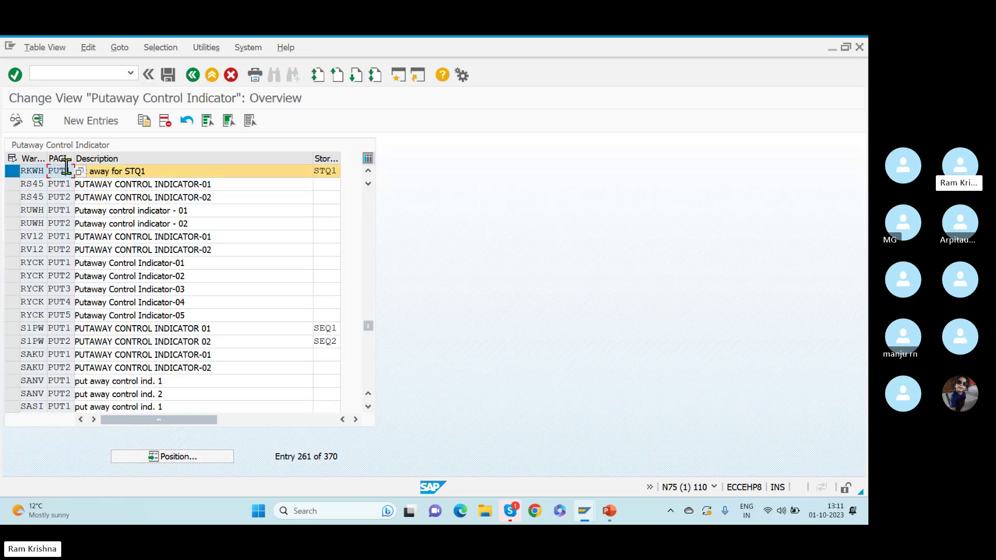
Switch to PowerPoint and add a new line "PUT1 -->" below the STQ1 line on slide 29
key(alt+Tab)
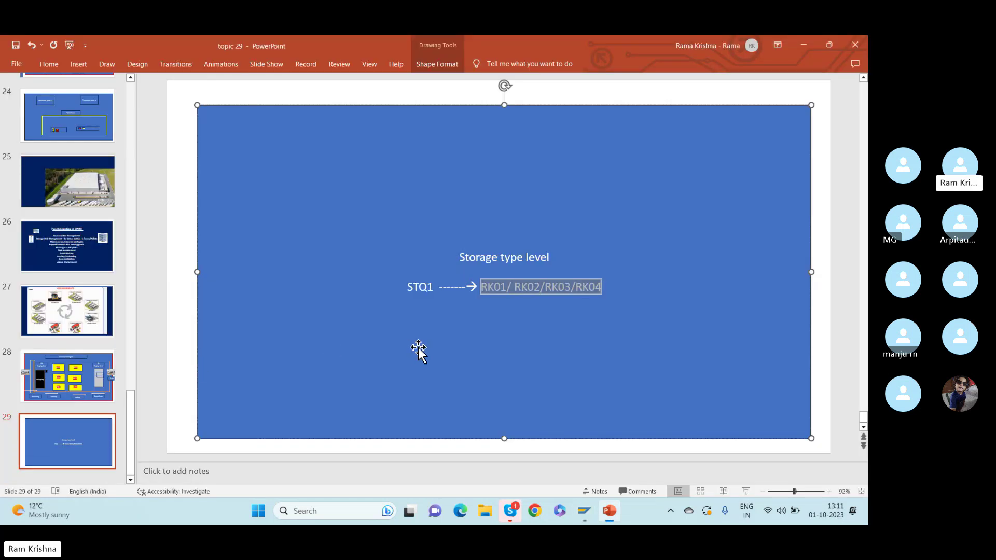
click(513, 322)
click(600, 286)
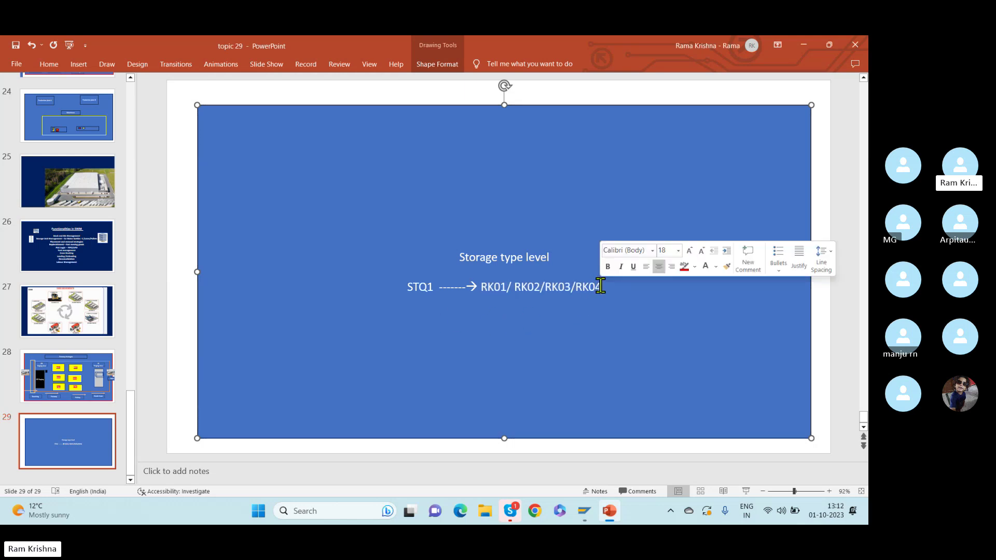
key(Return)
text(PU)
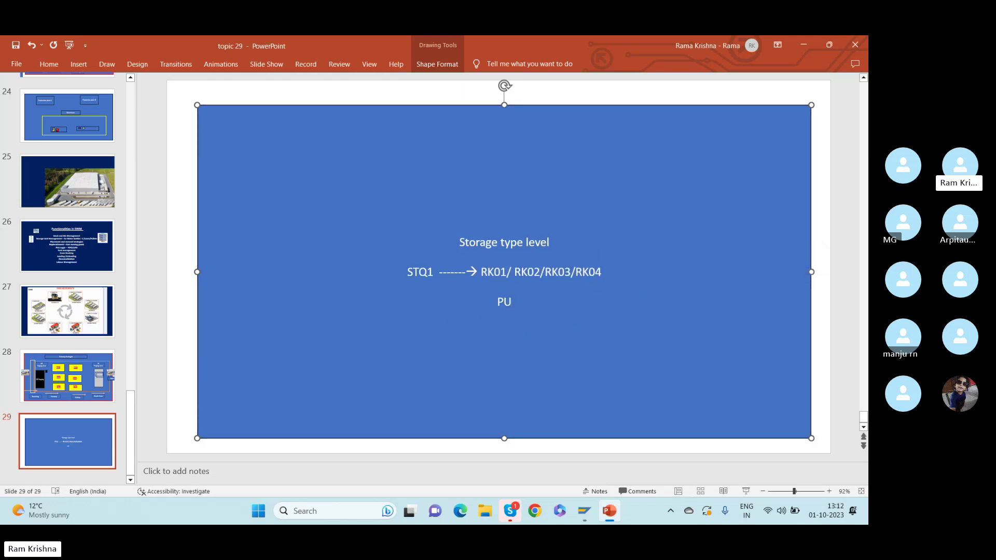
text(T1)
text( -->)
Check PUT1's assigned search sequence in SAP and complete the slide's PUT1 line with STQ1 after a lengthened arrow
key(alt+Tab)
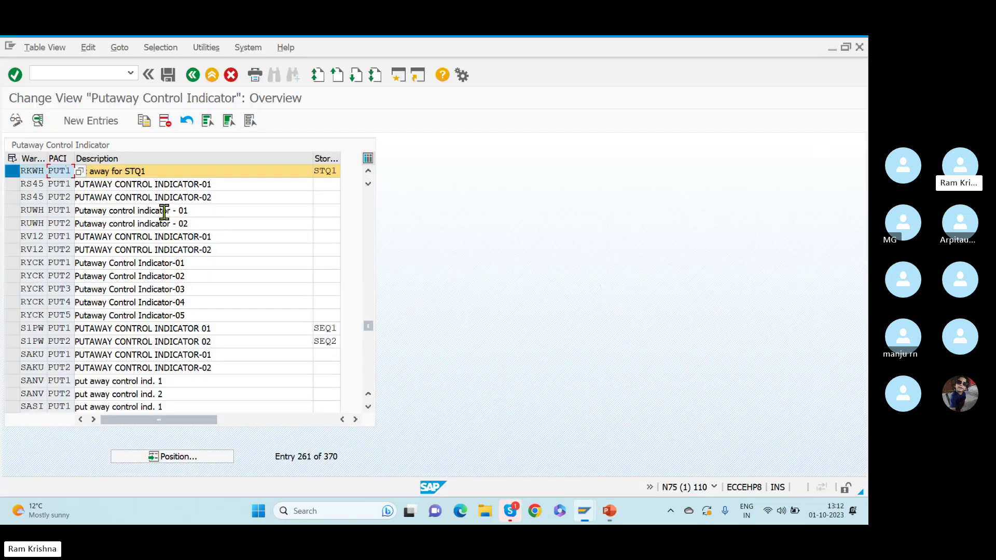
click(316, 171)
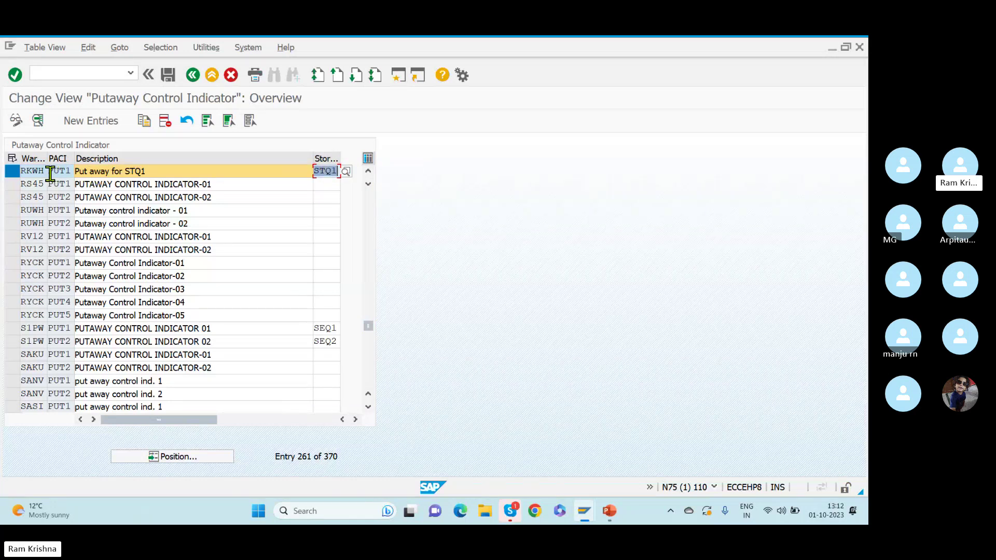
key(alt+Tab)
text(P)
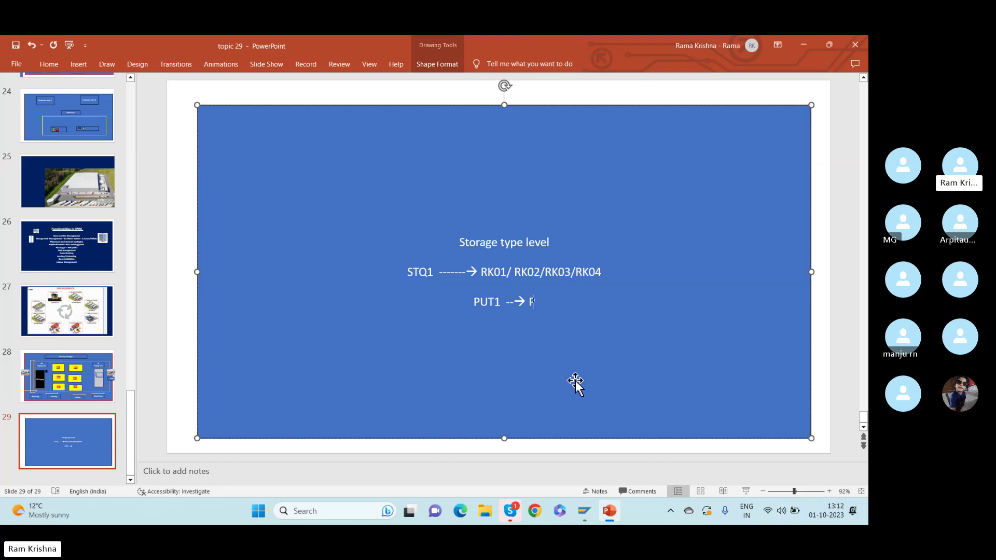
text(U)
key(BackSpace)
key(BackSpace)
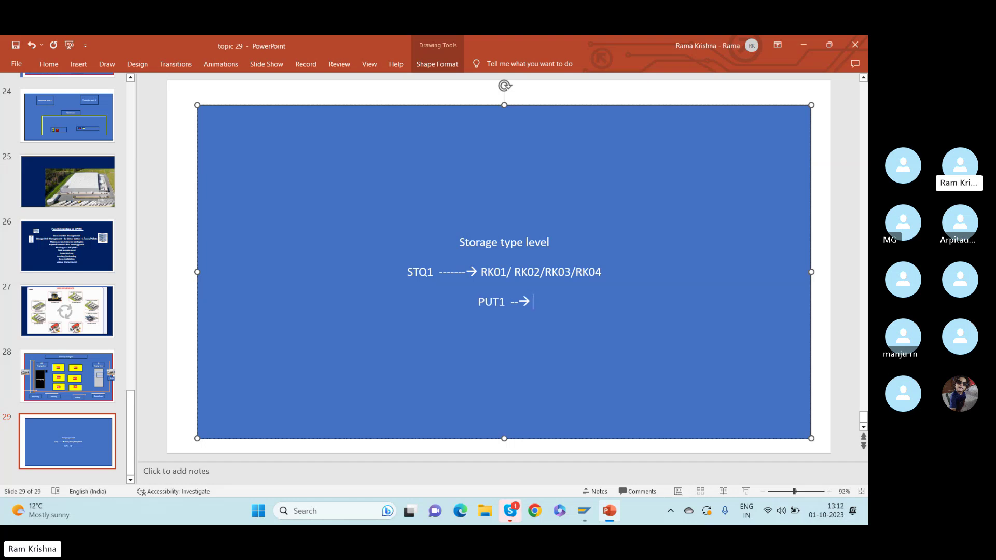
text(STQ1)
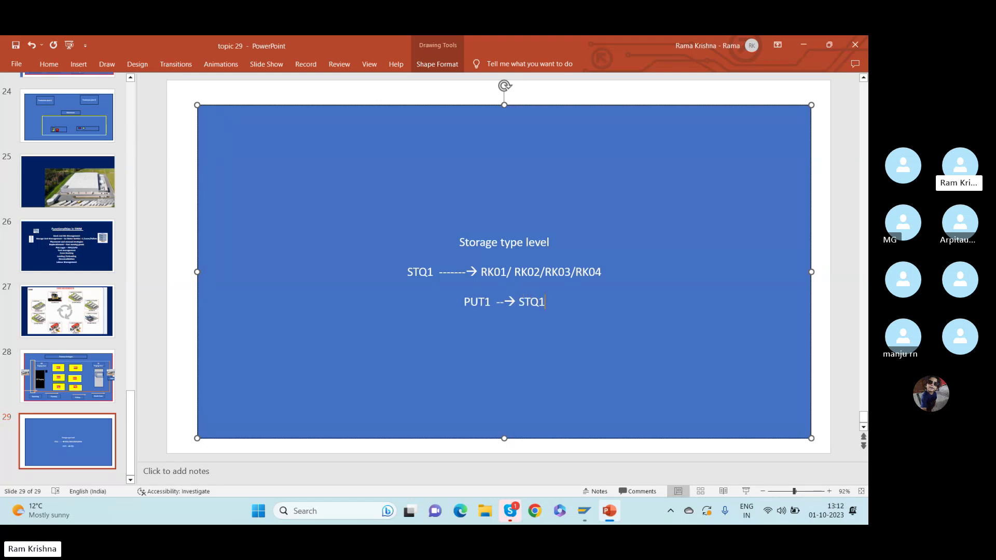
click(504, 303)
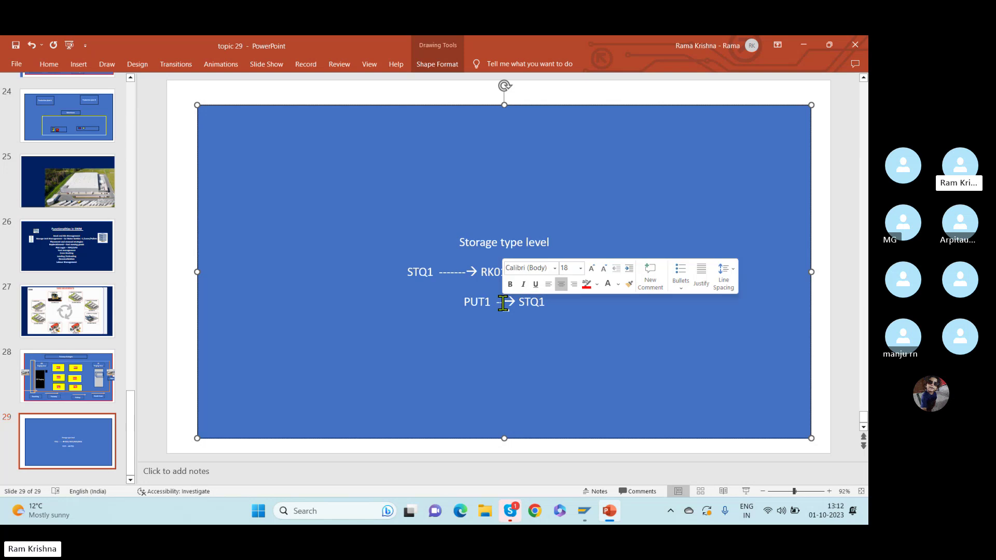
text(-----)
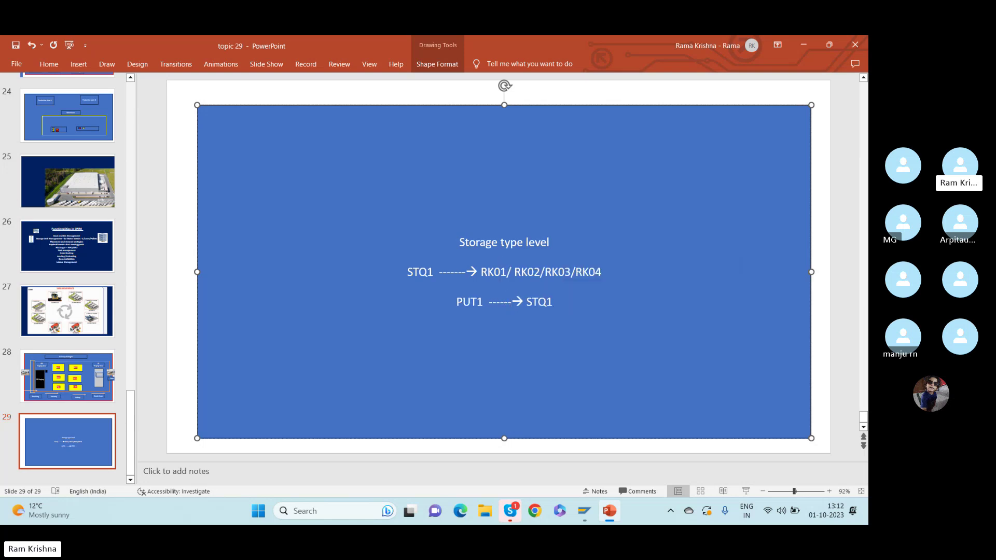
Add the line "Product master ------" below the PUT1 line on the slide
click(559, 303)
key(Return)
key(Return)
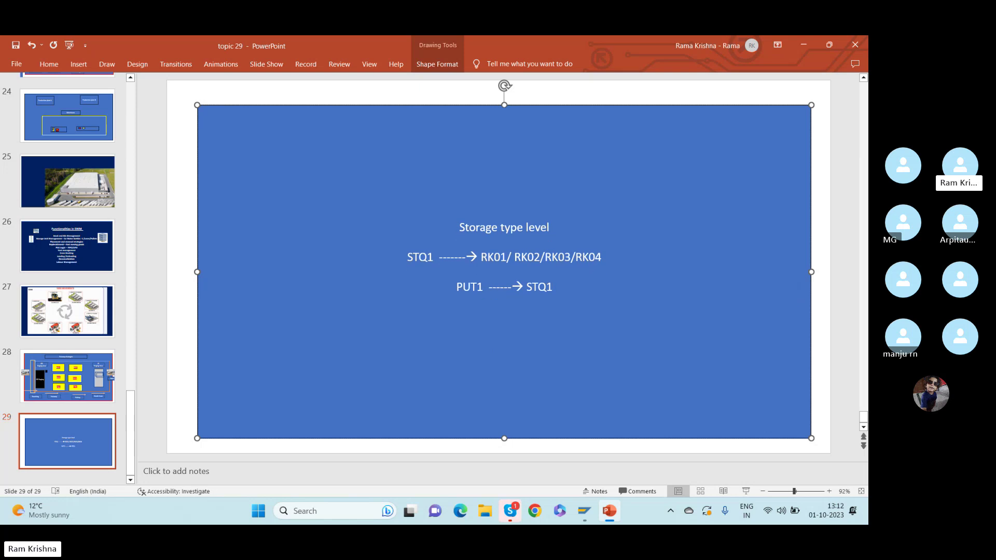
text(Product master)
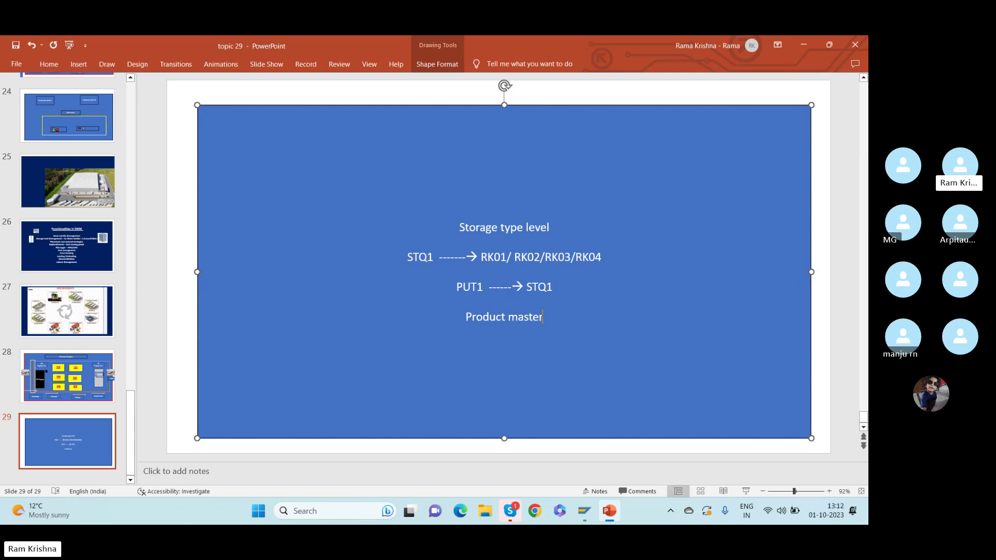
text( ------)
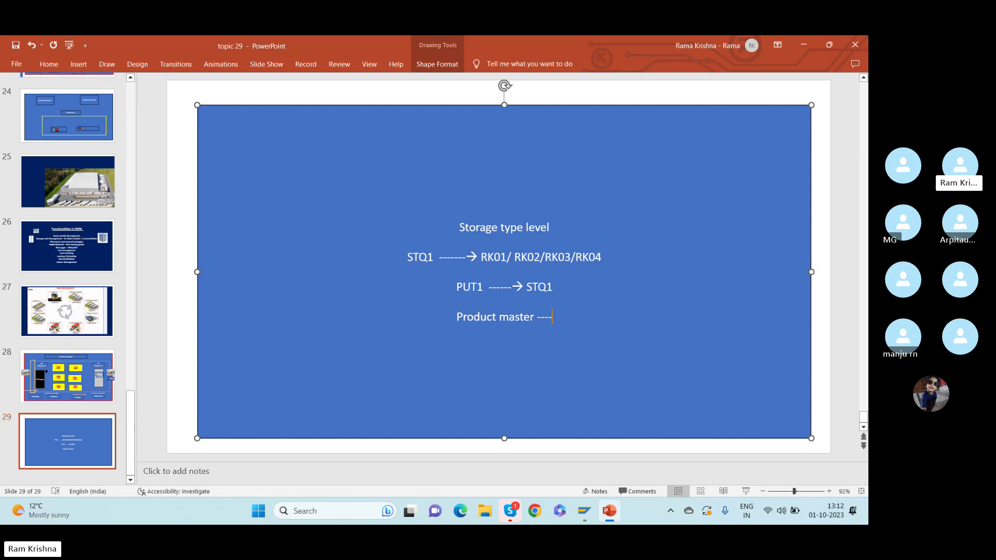
Switch to the SAP putaway control indicator window and open transaction /scwm/mat1 in a new session
key(alt+Tab)
key(alt+Tab)
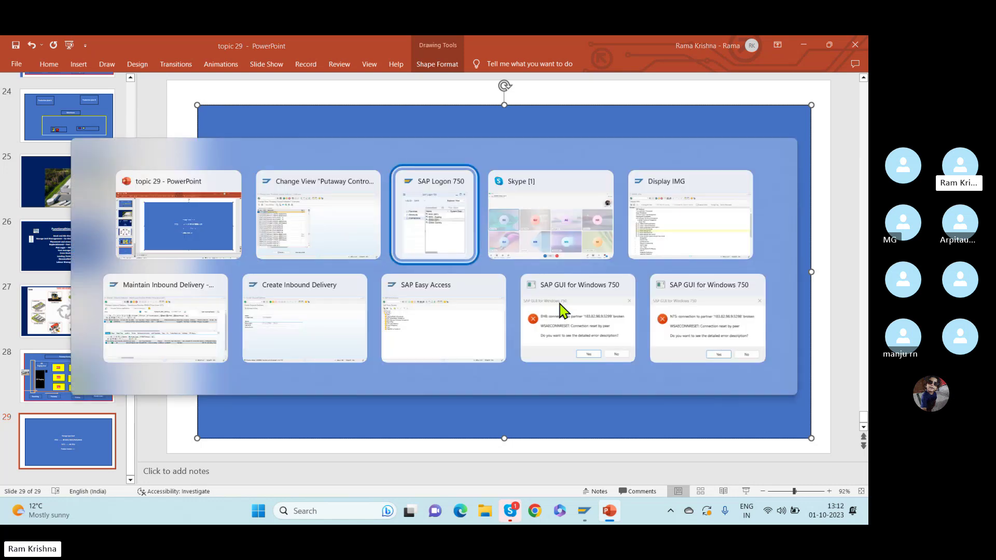
key(alt+Tab)
key(alt+Tab)
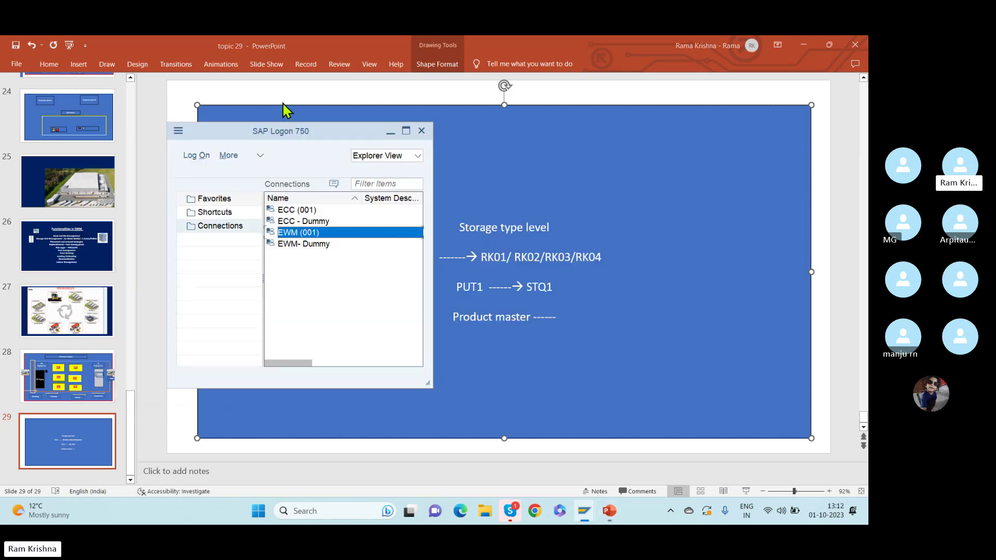
key(alt+Tab)
key(alt+Tab)
key(alt+Tab)
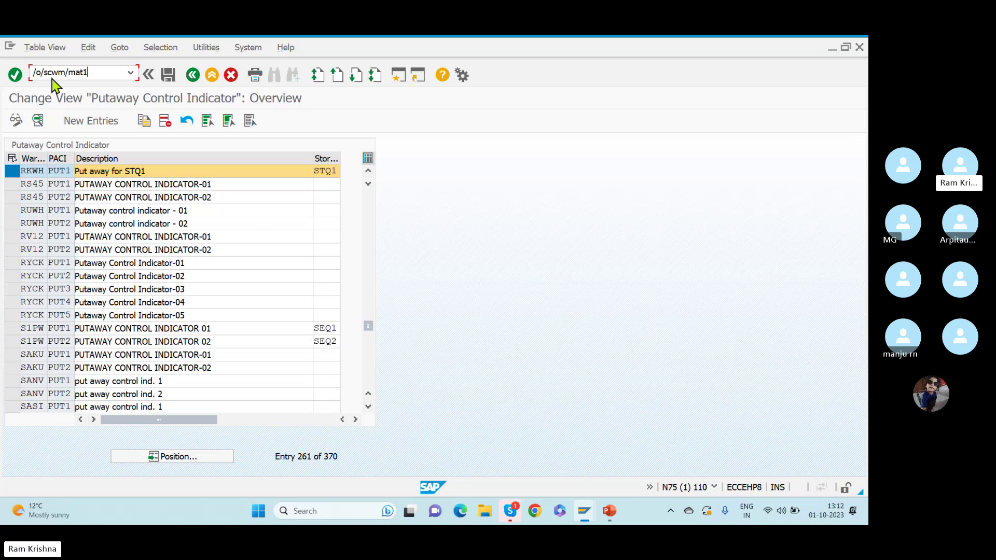
key(Return)
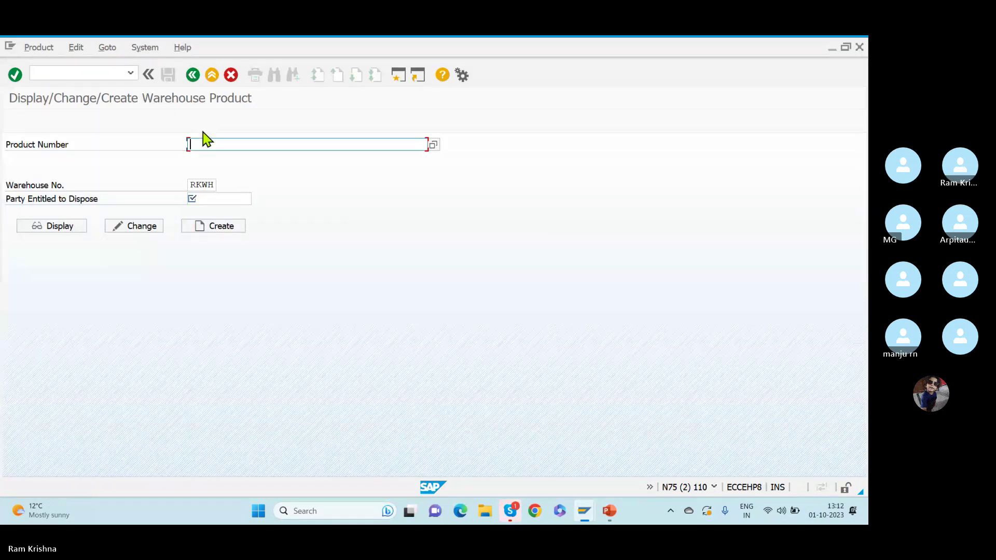
Display warehouse product 121000210 for warehouse RKWH and examine the putaway control indicator in its warehouse data
click(189, 145)
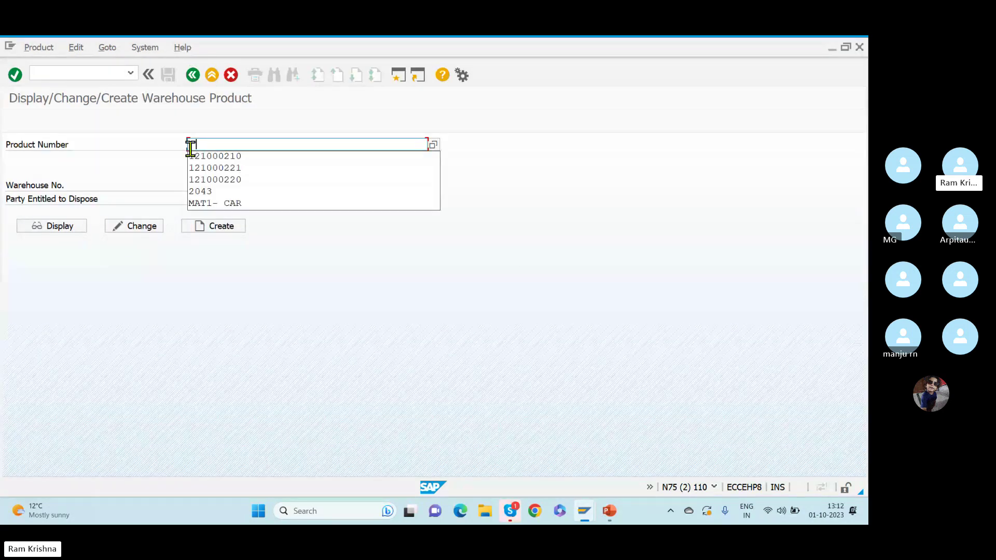
click(225, 156)
key(Return)
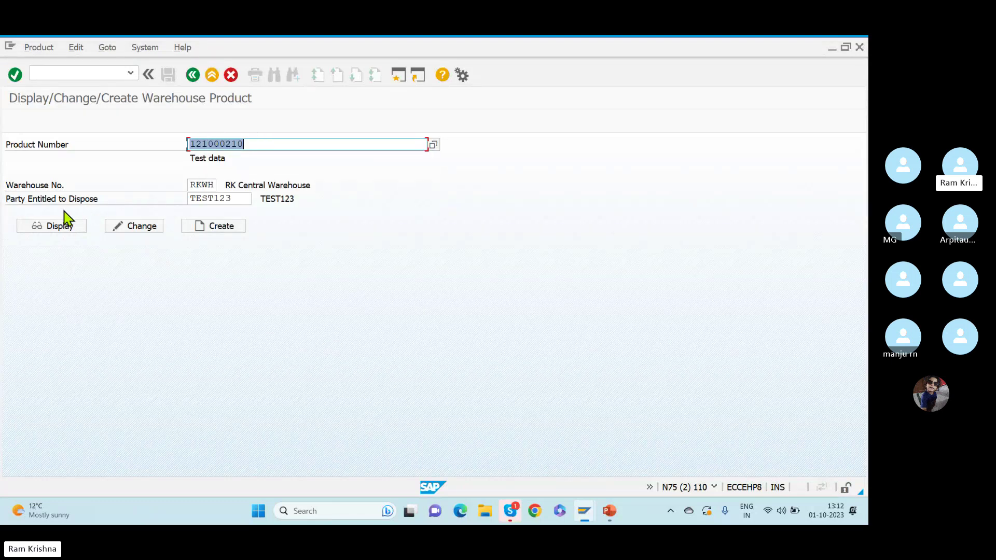
click(45, 229)
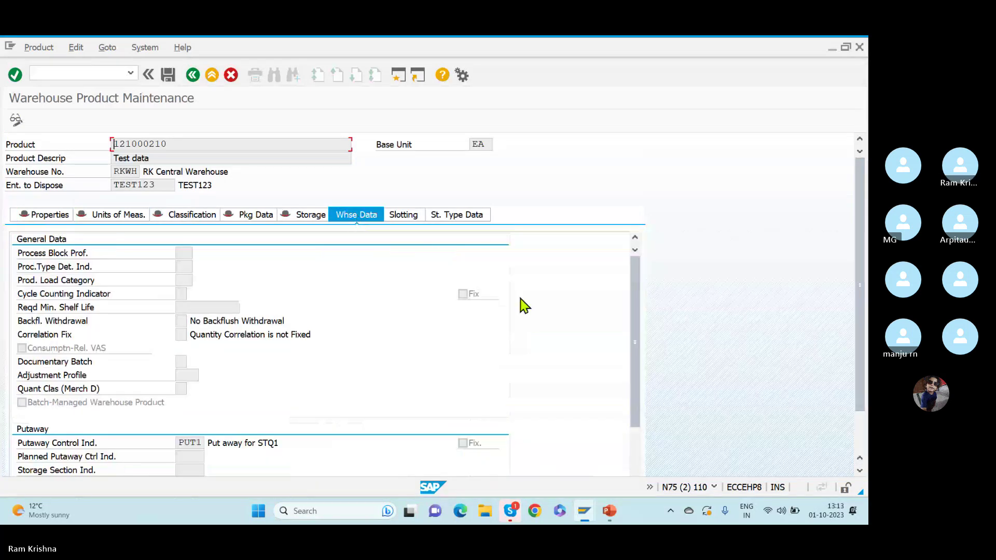
drag(642, 315, 638, 351)
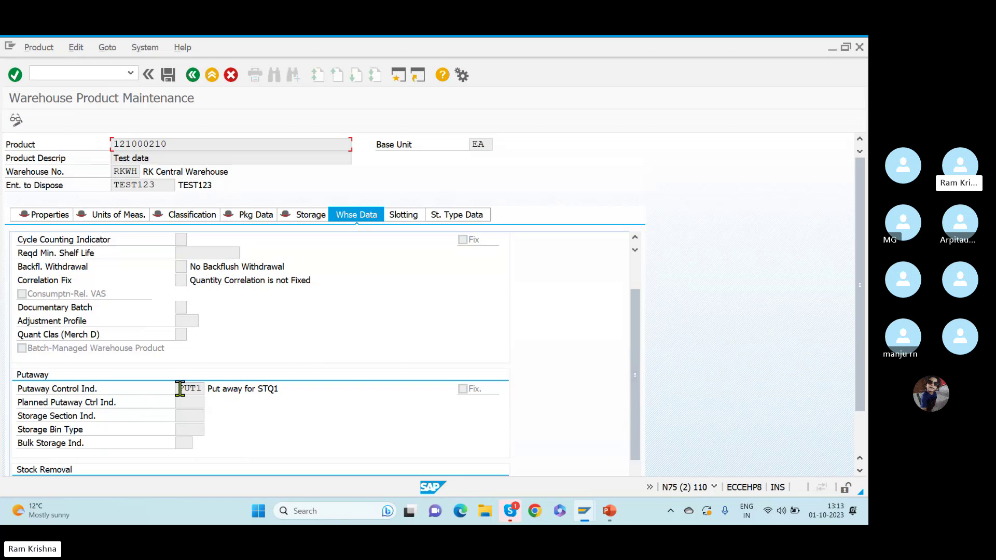
Switch back to the topic 29 presentation in PowerPoint, at the "Product master" line of slide 29
key(alt+Tab)
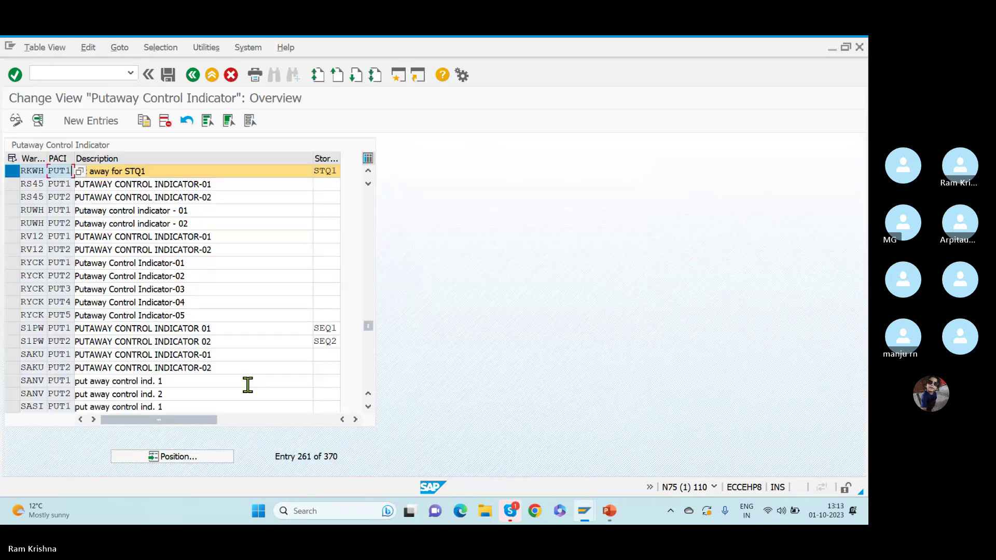
key(alt+Tab)
key(alt+Tab)
key(Tab)
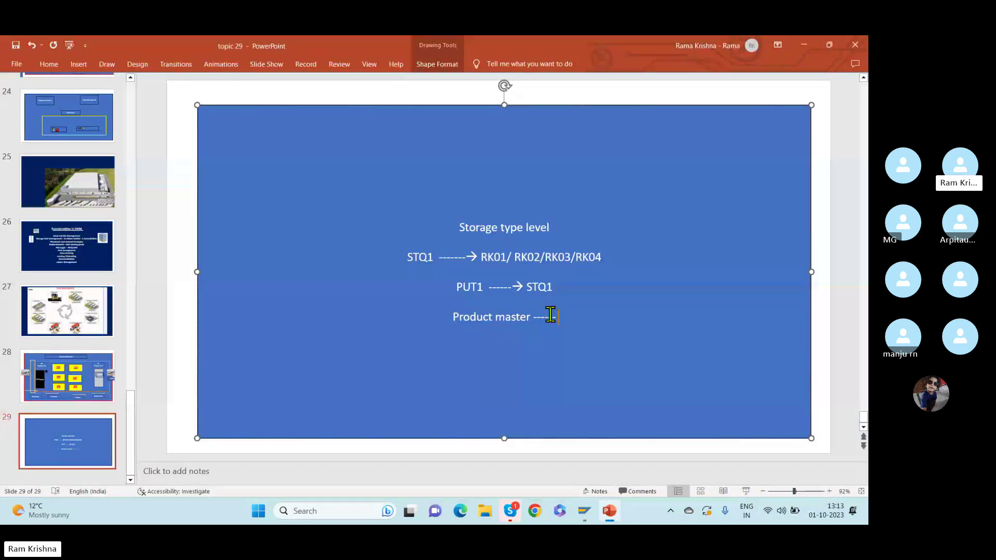
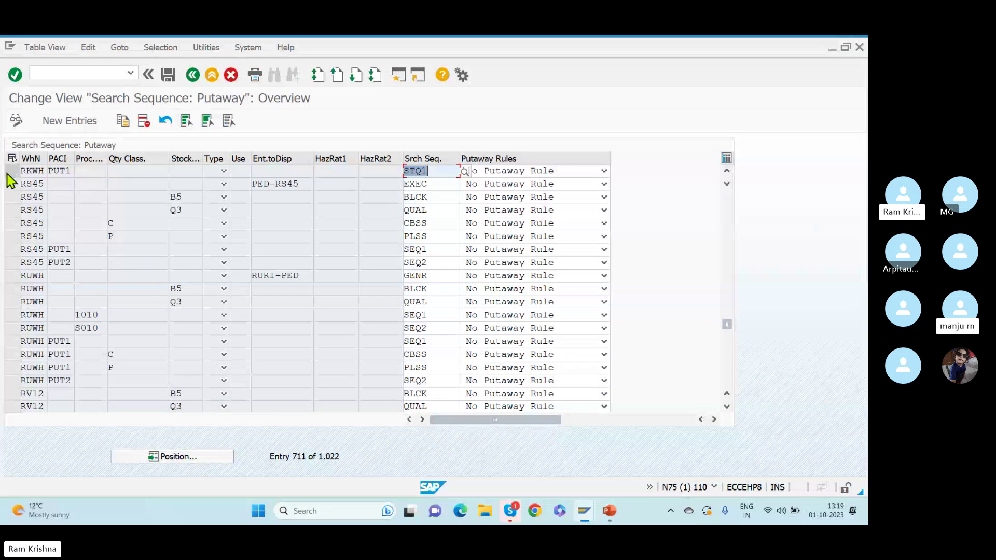
Examine how putaway control indicator PUT1 links to search sequence STQ1 in the RKWH entry of the putaway search sequence table
click(48, 170)
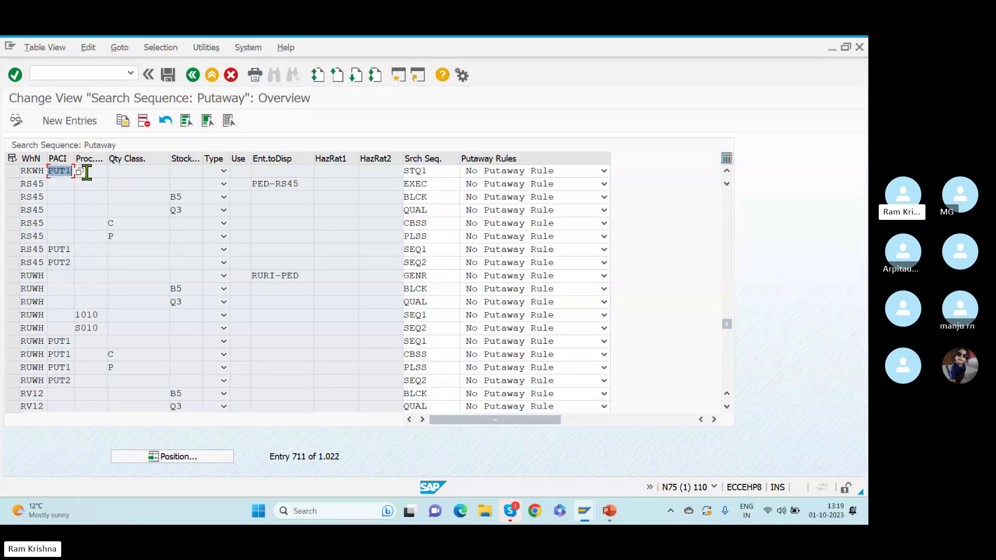
click(429, 170)
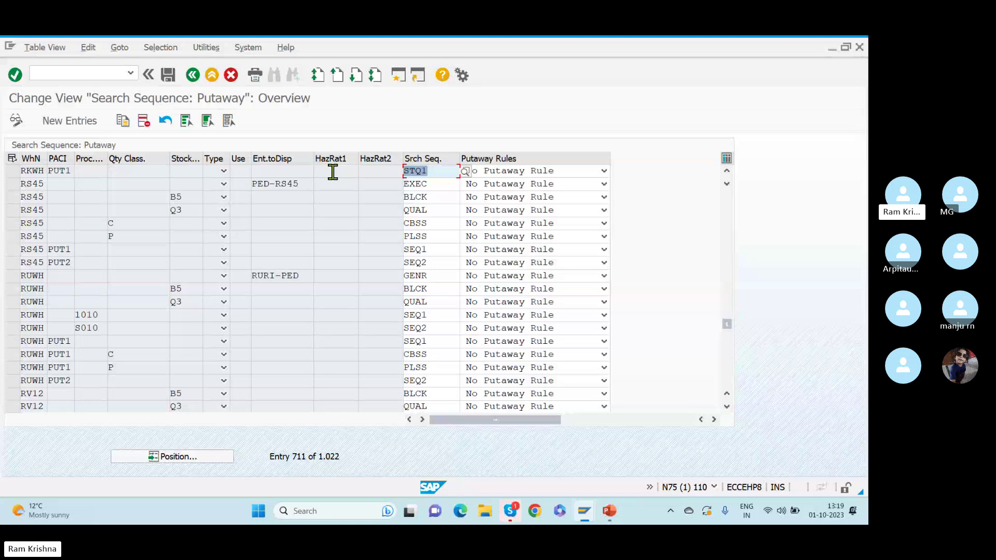
click(49, 170)
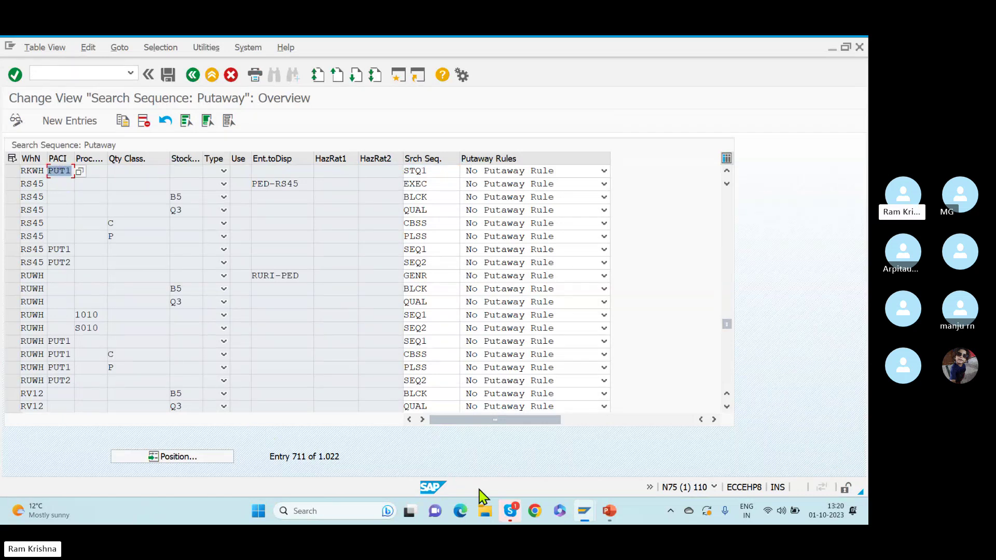
Dismiss the two broken-connection error messages, declining the detailed error description
mouse_move(584, 511)
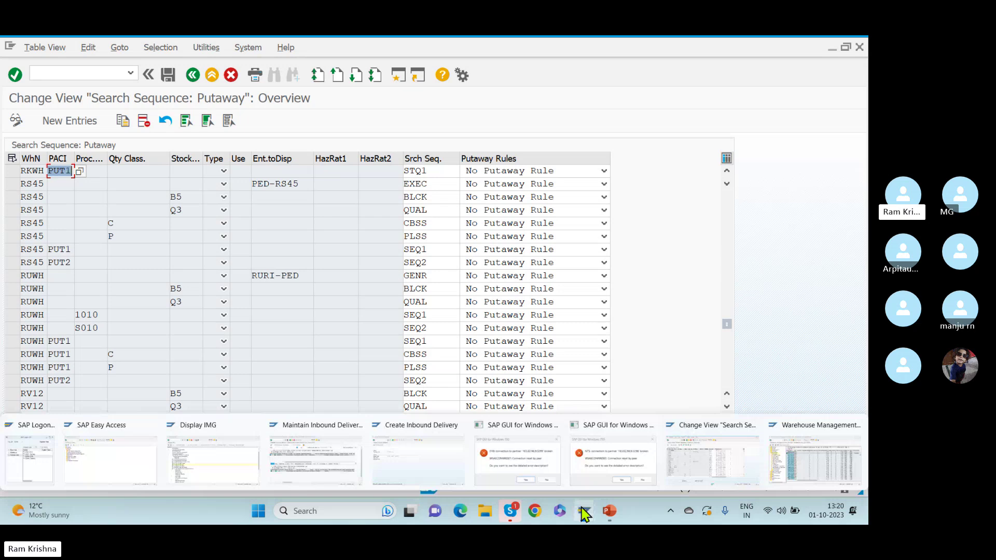
click(525, 447)
click(508, 330)
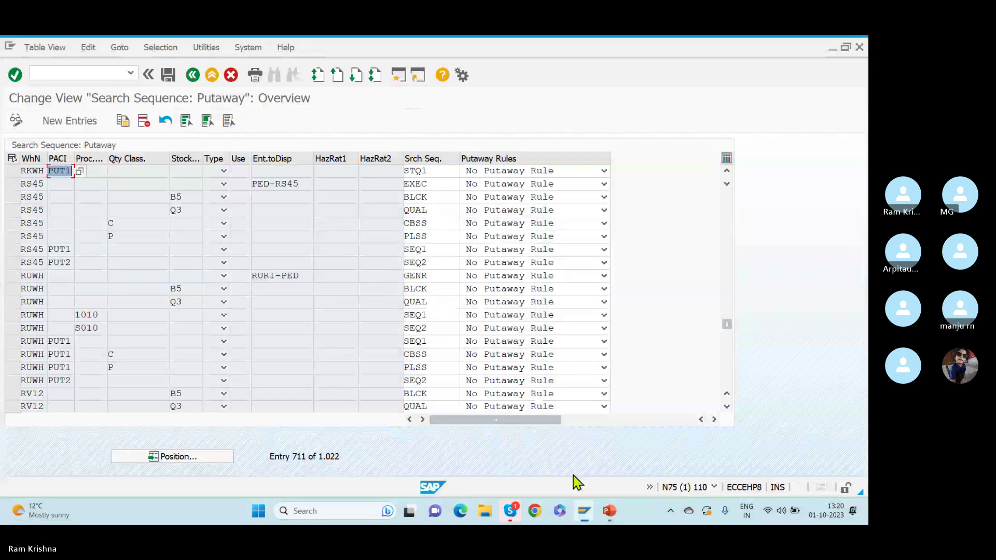
mouse_move(585, 514)
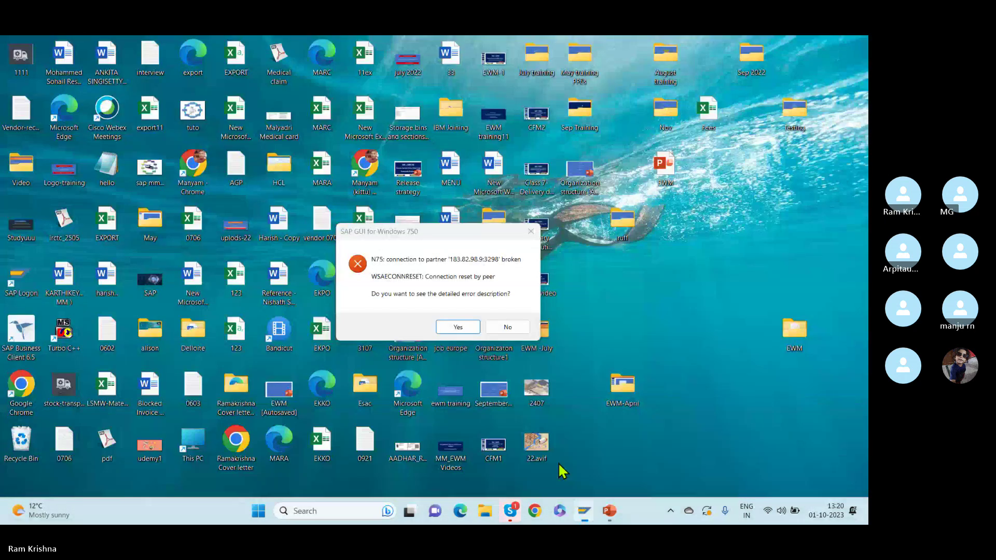
click(563, 472)
click(508, 328)
Log on to the ECC (001) system in client 900 with the account's user name and password
mouse_move(584, 513)
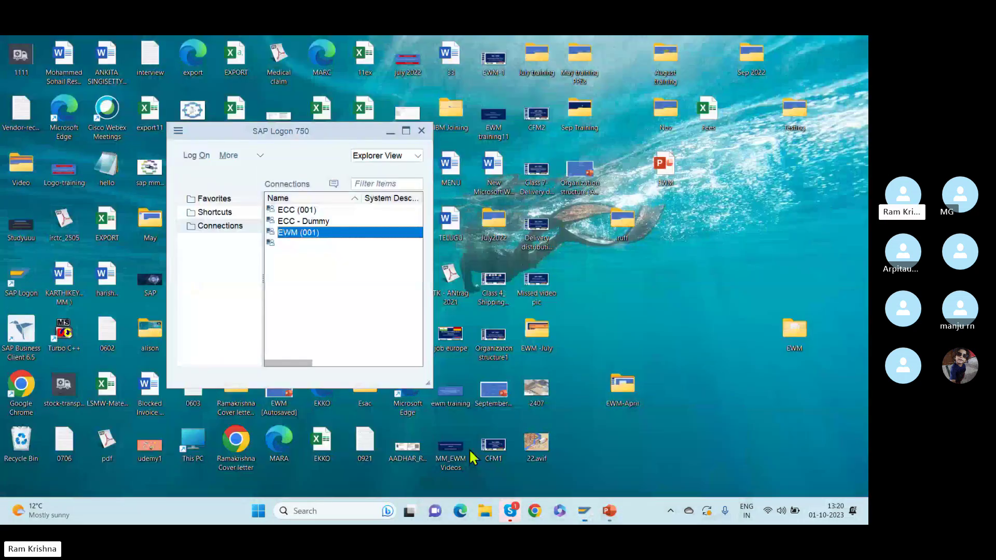
click(472, 456)
double_click(298, 210)
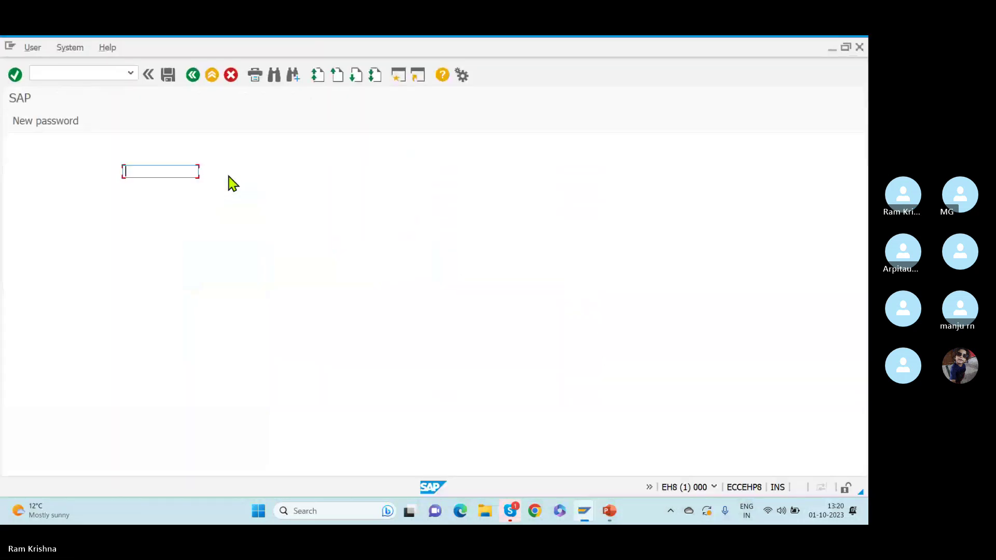
text(studyuuu)
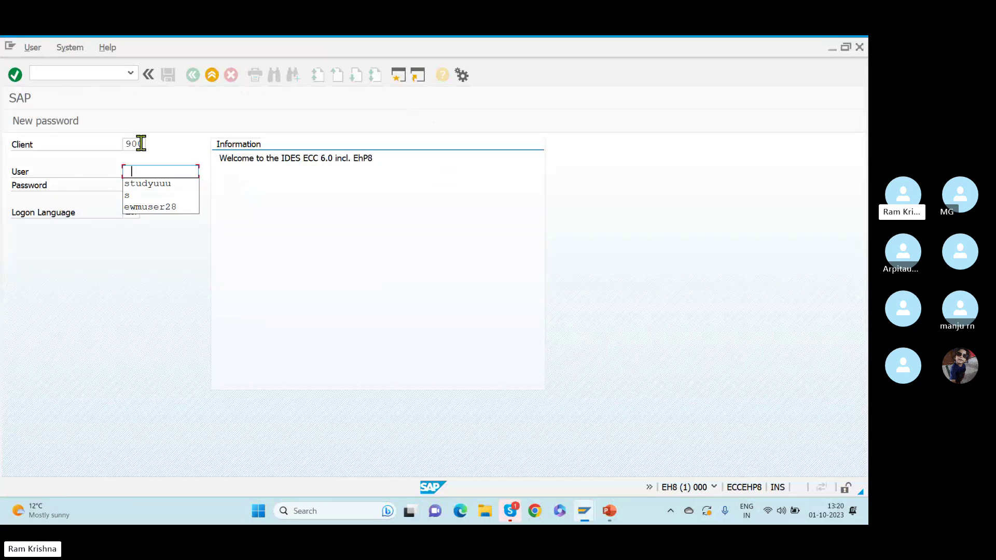
key(Tab)
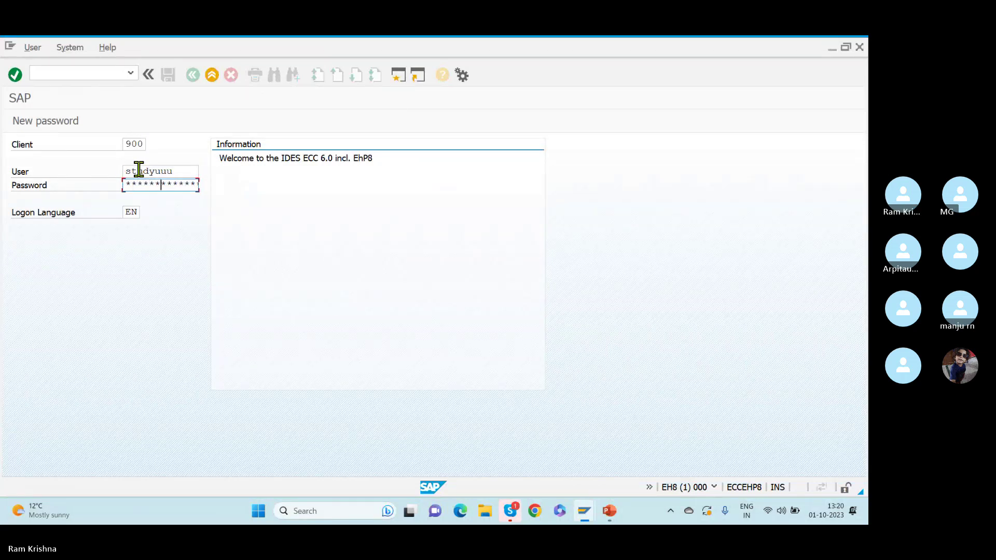
key(Return)
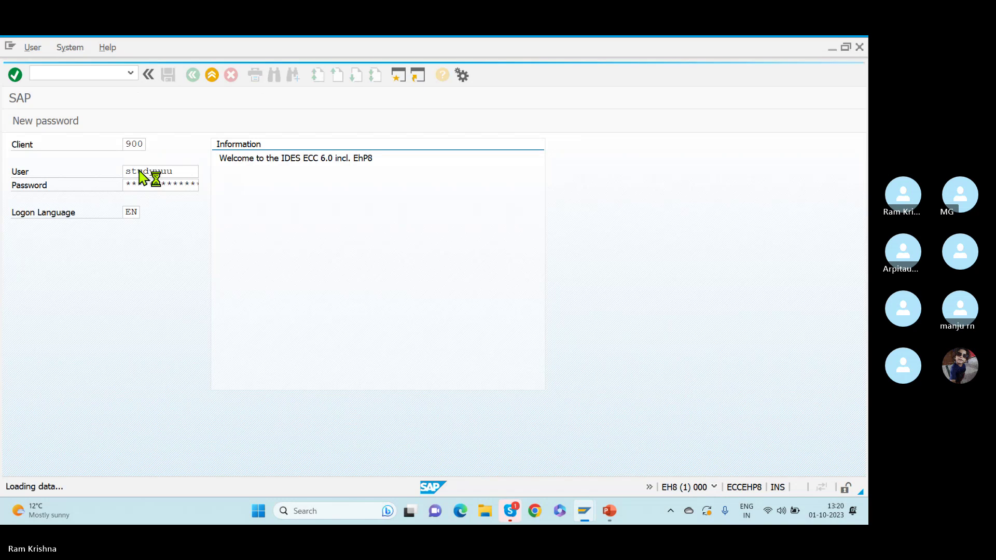
Open transaction vl31n to create an inbound delivery
click(69, 71)
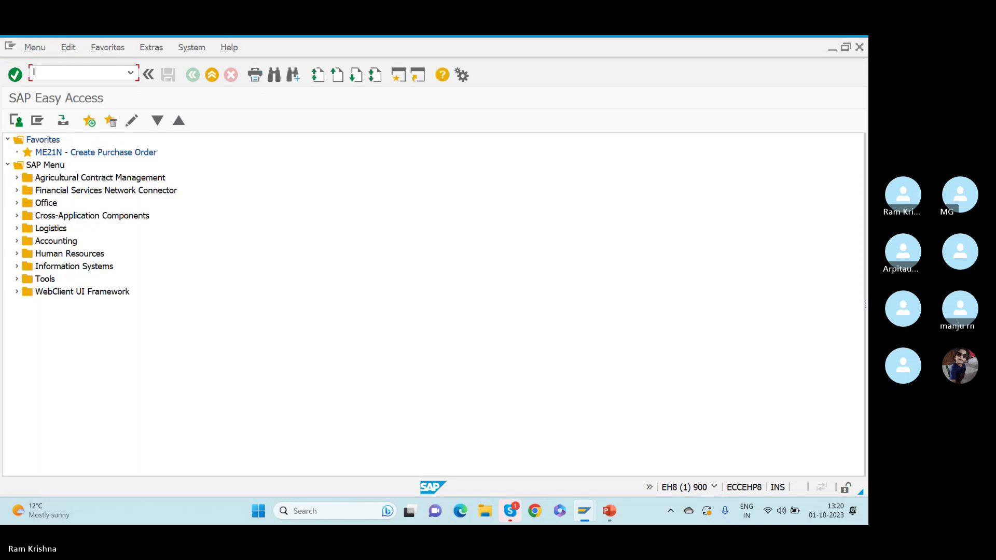
text(me21n)
key(Return)
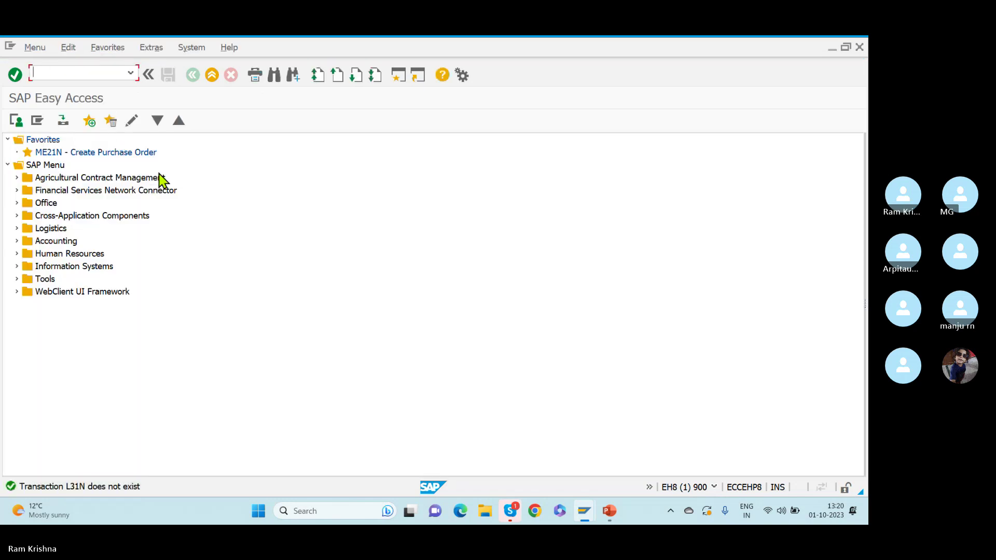
text(vl)
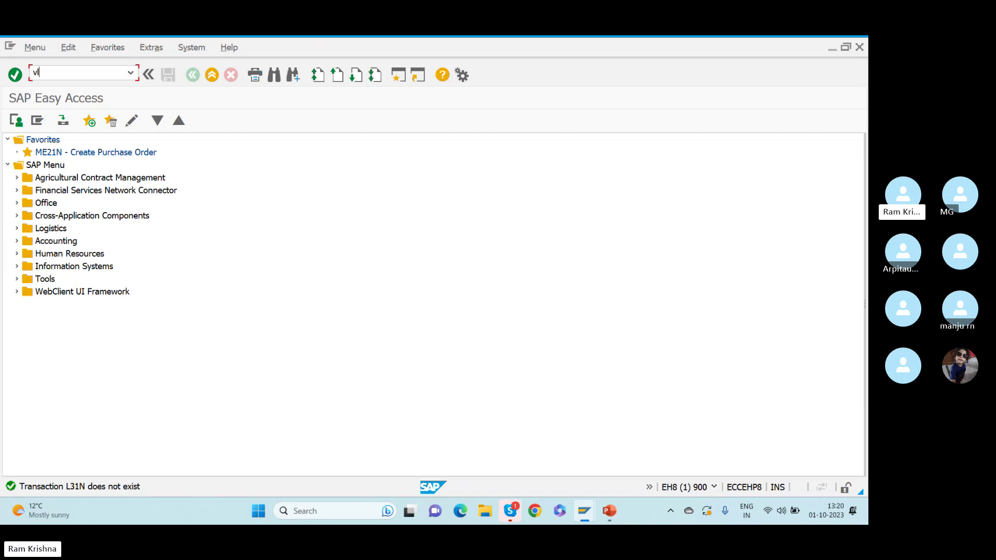
text(31)
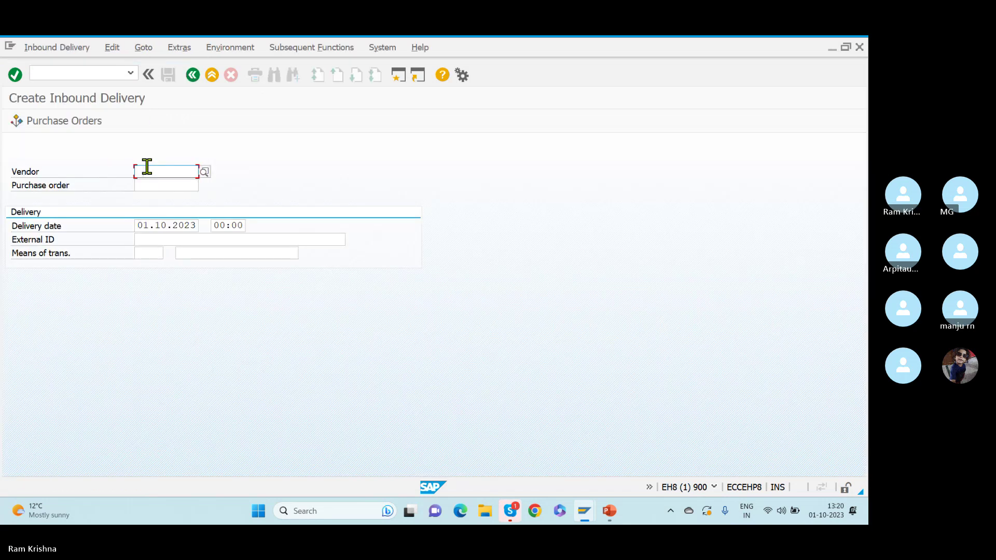
Start the inbound delivery with the first suggested purchase order and a matching external ID ending in /6
click(148, 185)
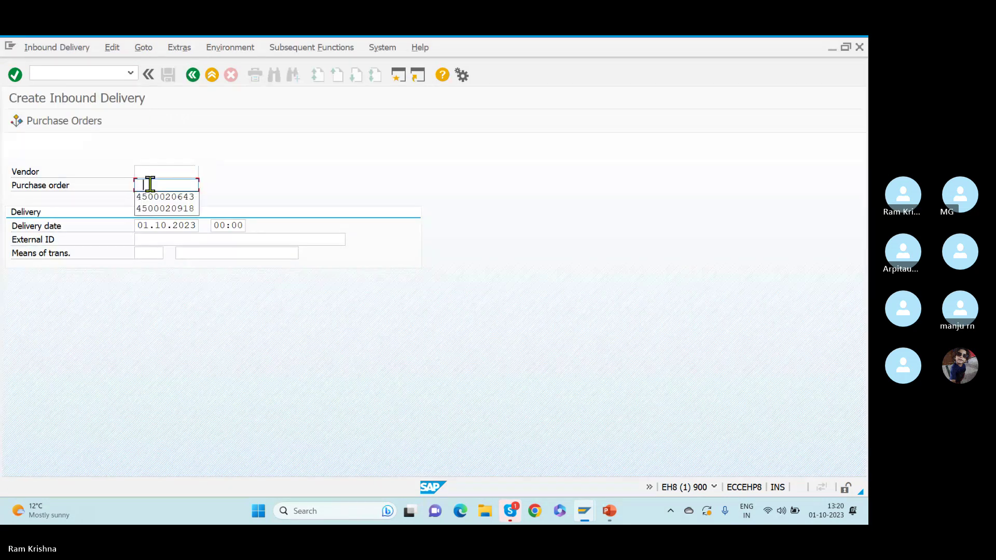
click(162, 197)
click(151, 239)
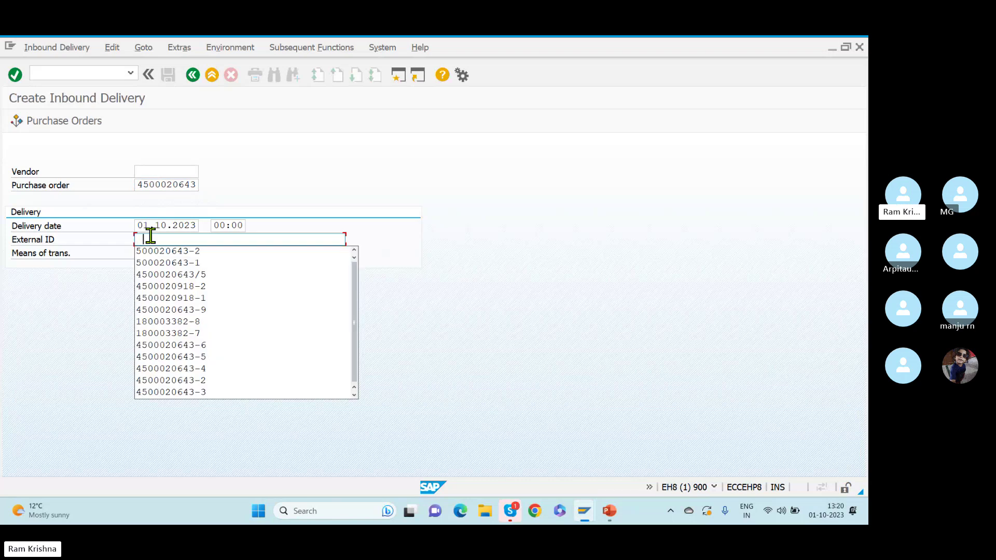
click(176, 275)
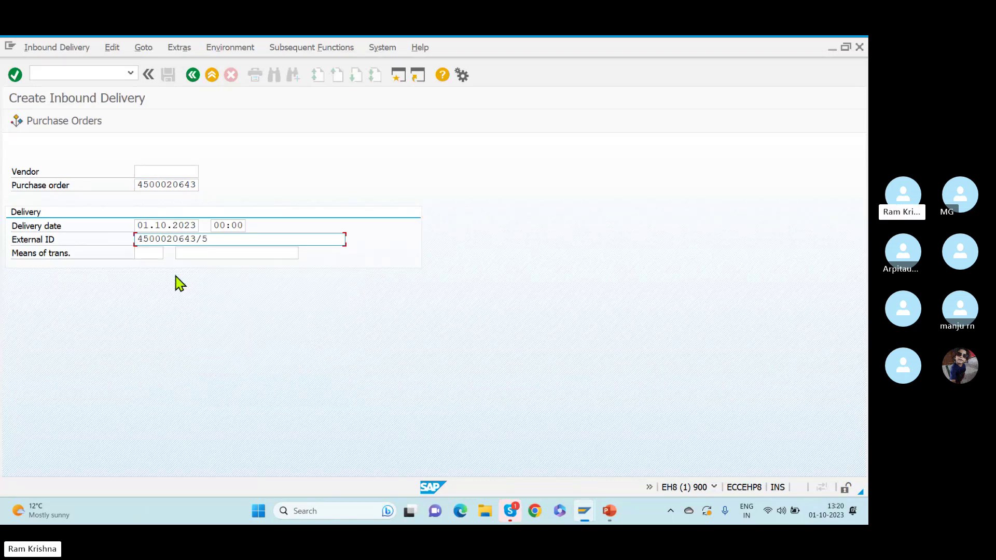
key(BackSpace)
text(6)
key(Return)
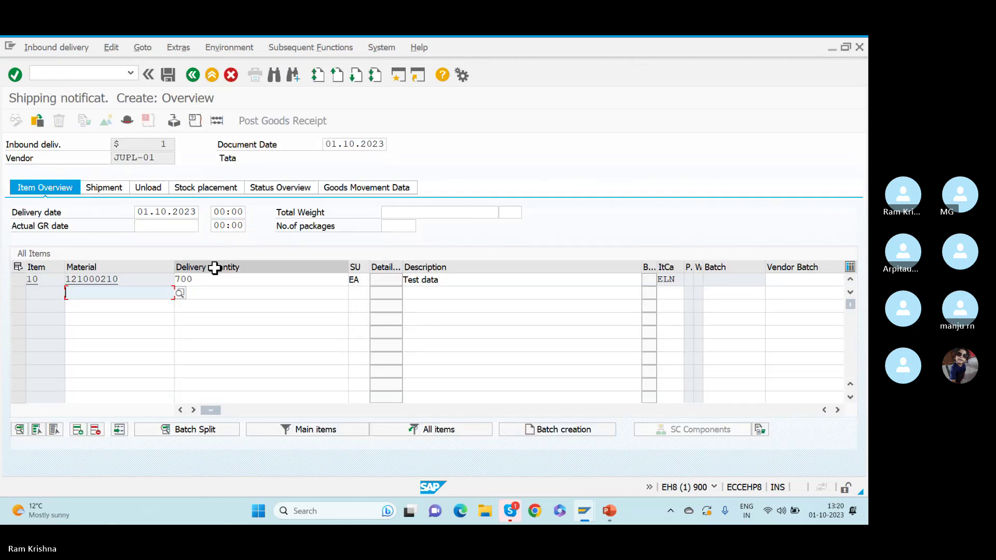
Set the delivery quantity of material 121000210 to 10 and save the inbound delivery
click(220, 280)
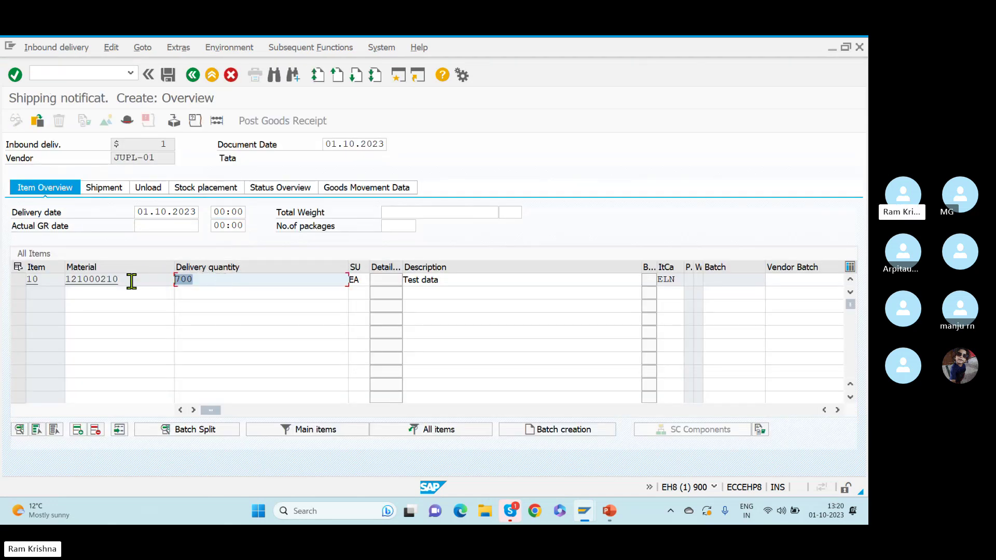
text(10)
key(Return)
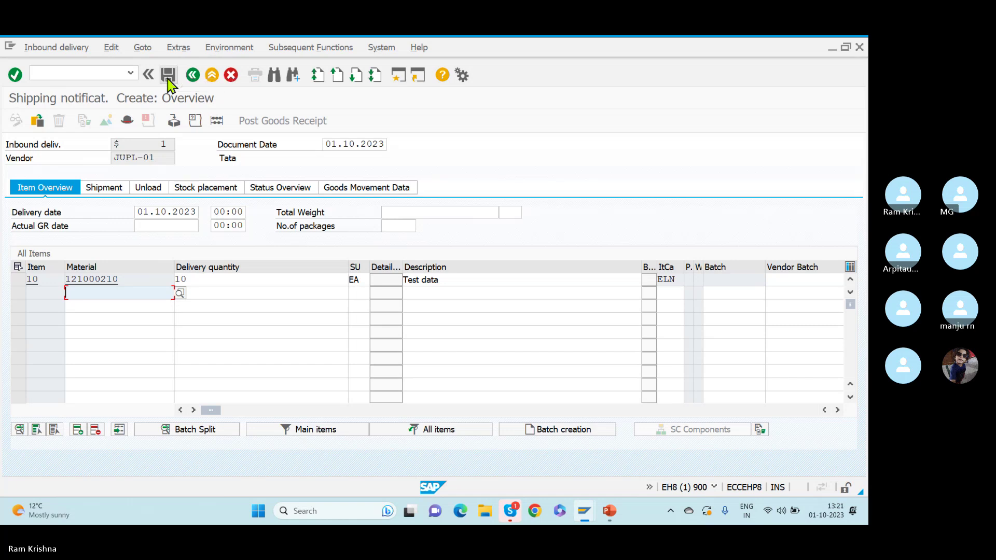
key(alt+Tab)
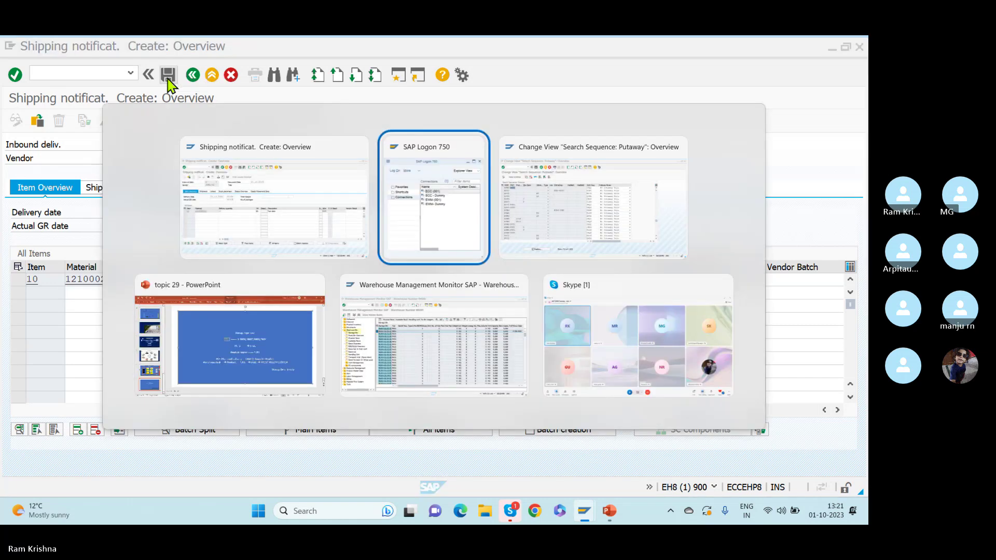
key(alt+Tab)
key(alt+Tab)
click(168, 77)
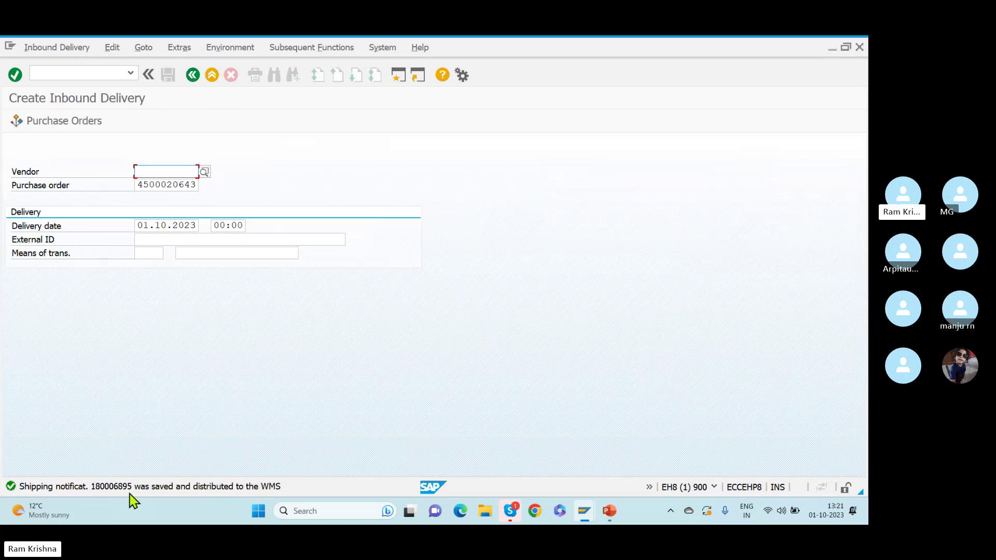
Switch to the Warehouse Management Monitor session and open transaction /n/scwm/prdi in it
key(alt+Tab)
key(alt+Tab)
key(alt+Tab)
key(alt+Tab)
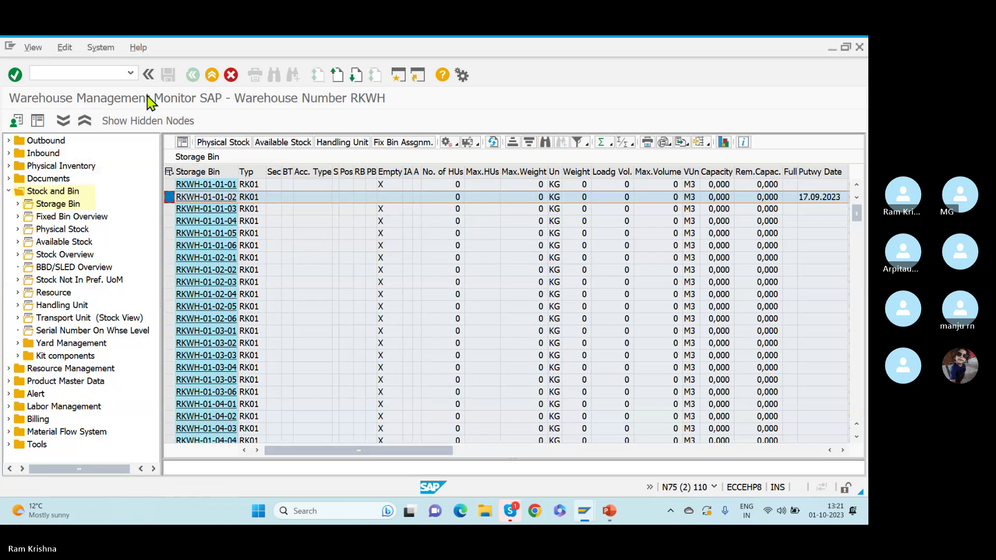
click(131, 72)
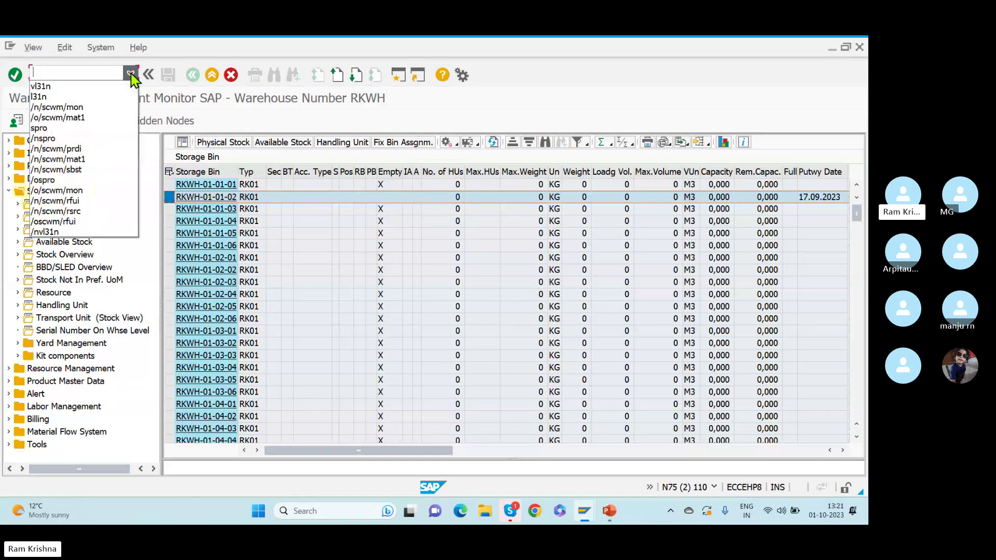
click(54, 149)
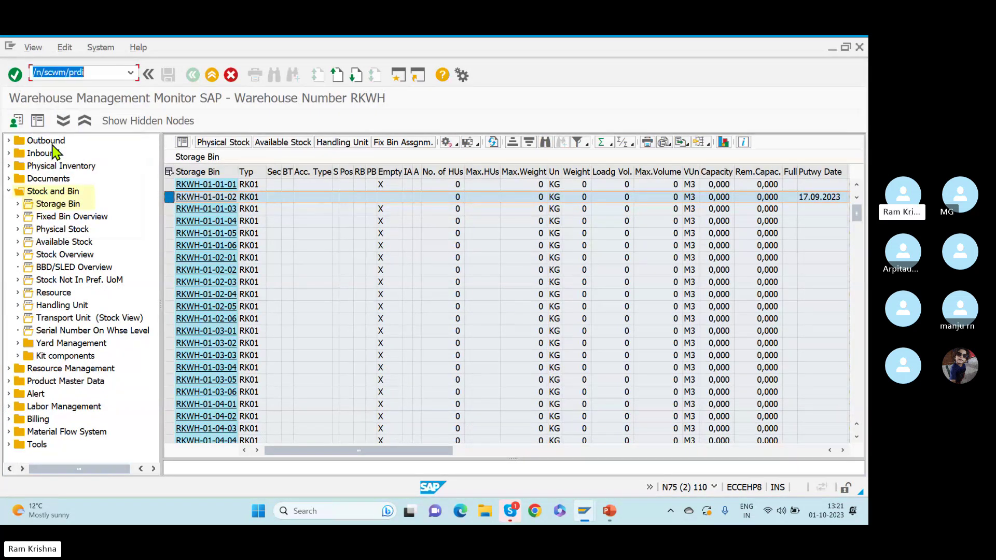
key(Return)
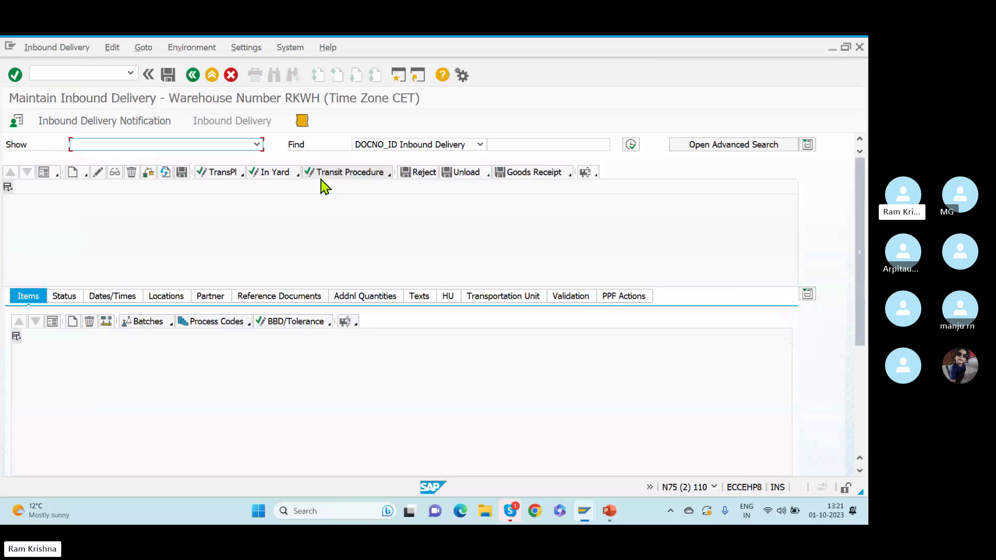
Search the RKWH inbound deliveries by ERP document for 180006895
click(480, 145)
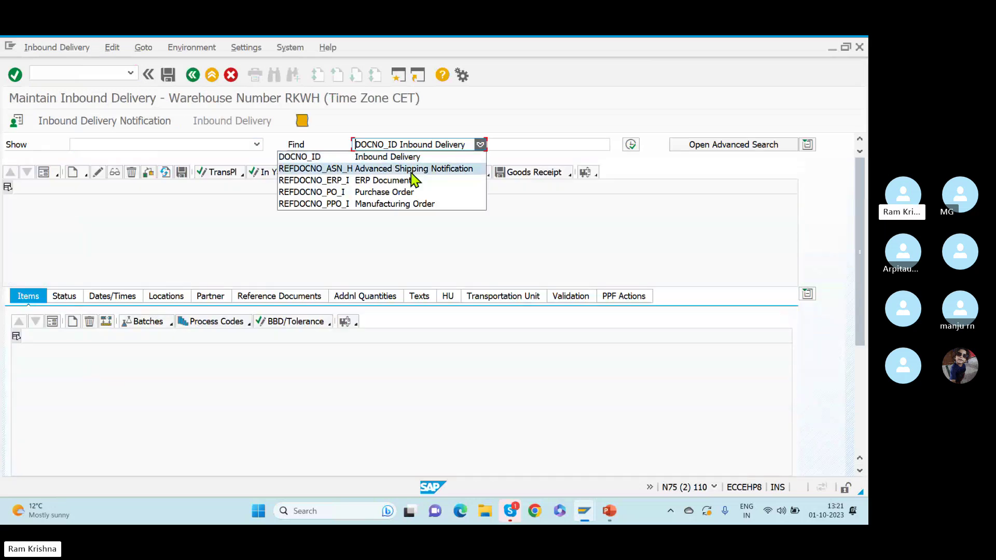
click(384, 181)
click(511, 143)
click(511, 143)
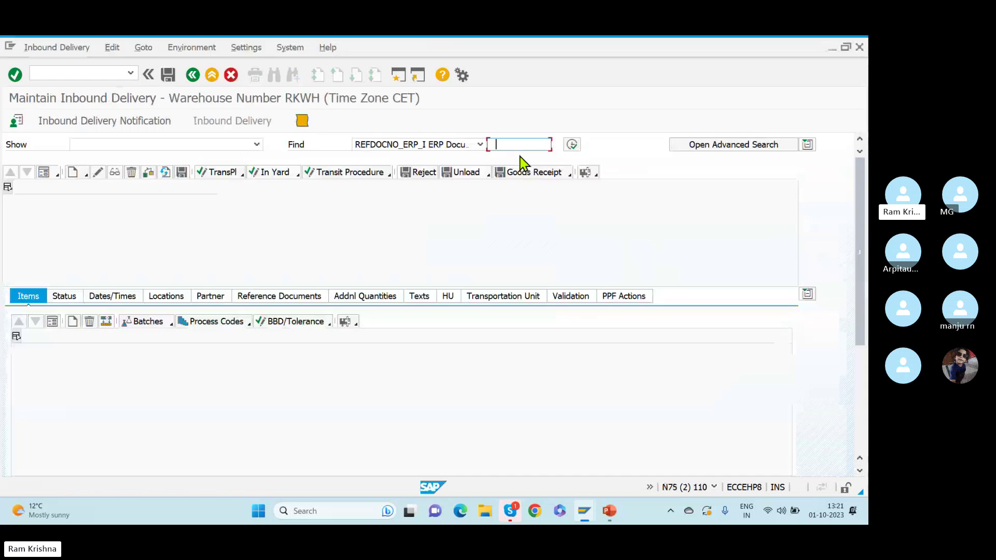
click(519, 149)
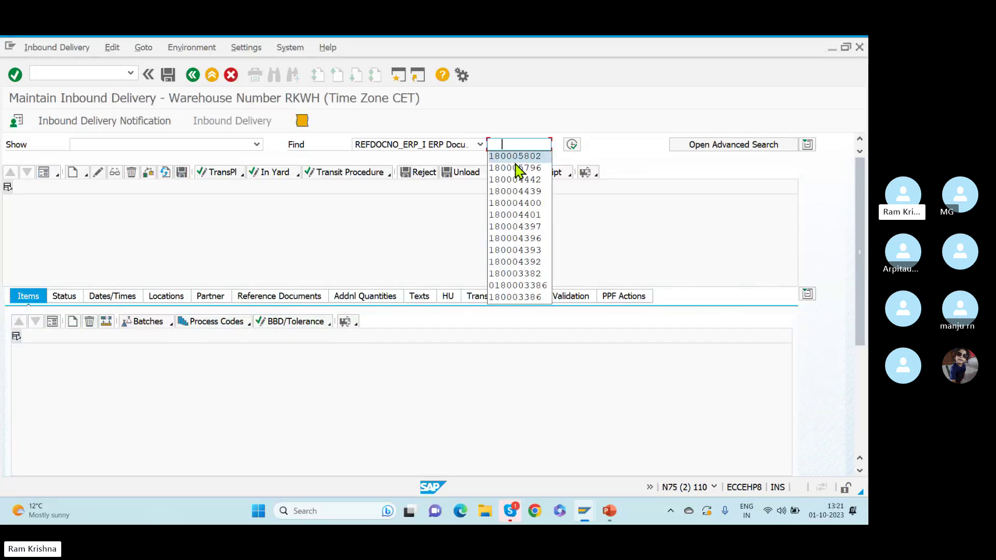
click(516, 167)
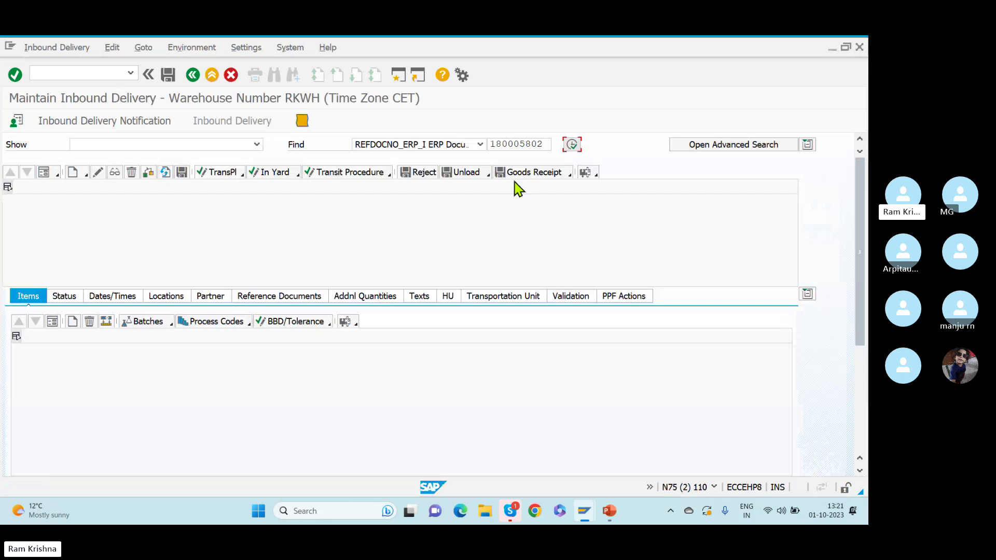
drag(520, 140, 572, 151)
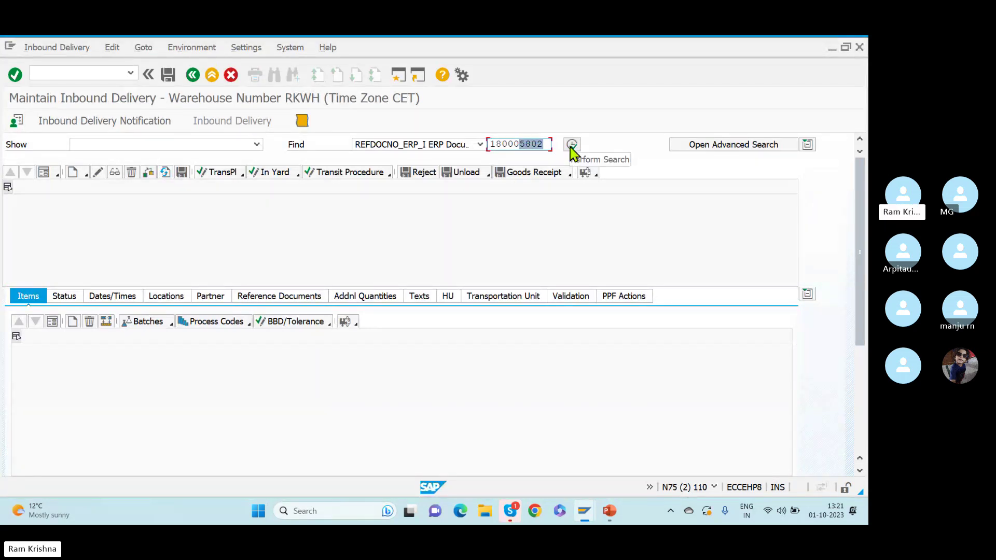
text(689)
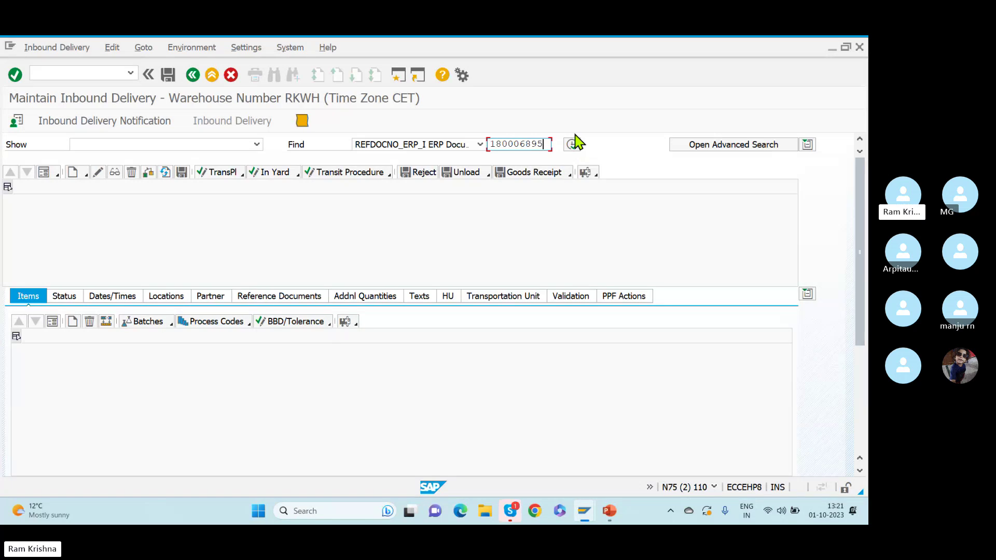
click(572, 145)
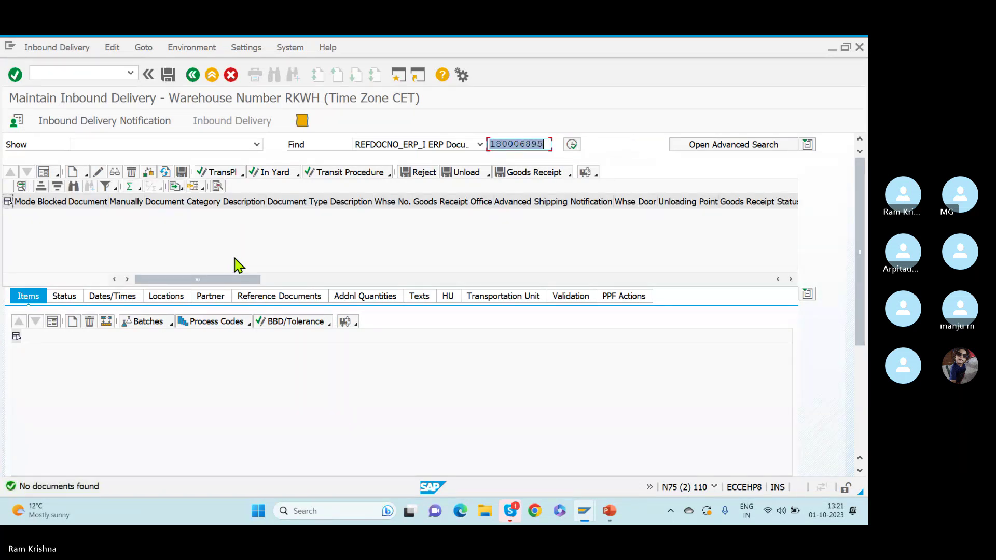
Open the RKWH inbound delivery notifications and set the search criterion to DOCNO_IDN_IN
click(140, 127)
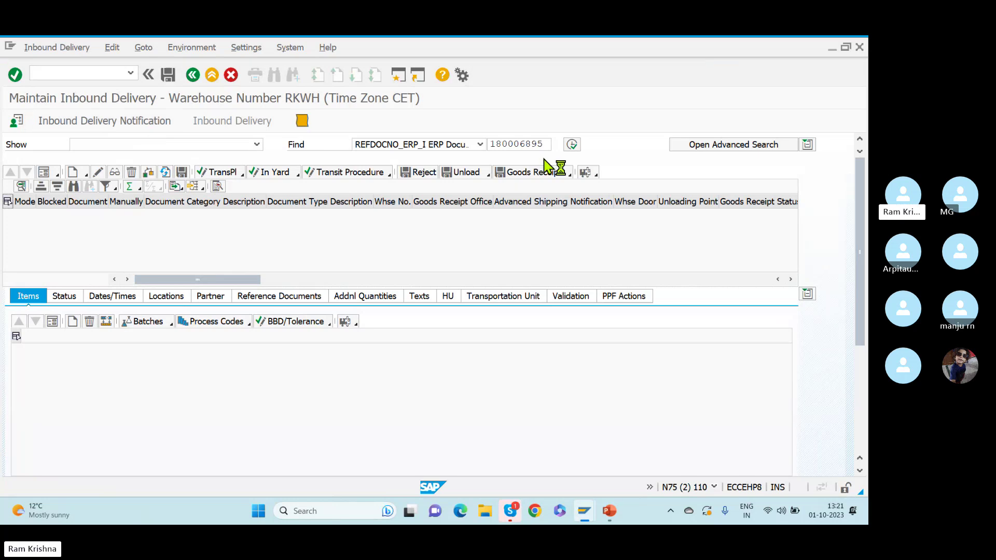
click(515, 144)
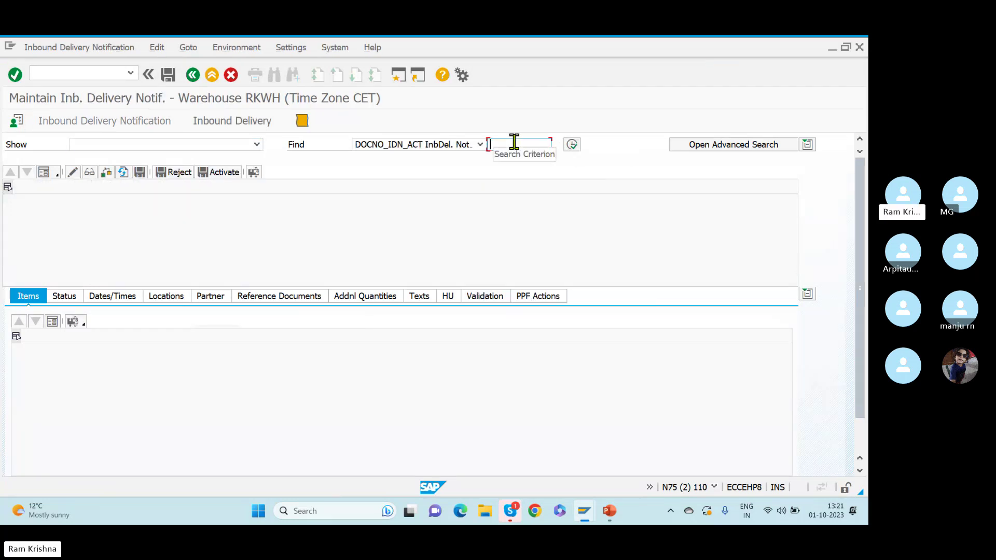
click(479, 144)
click(436, 167)
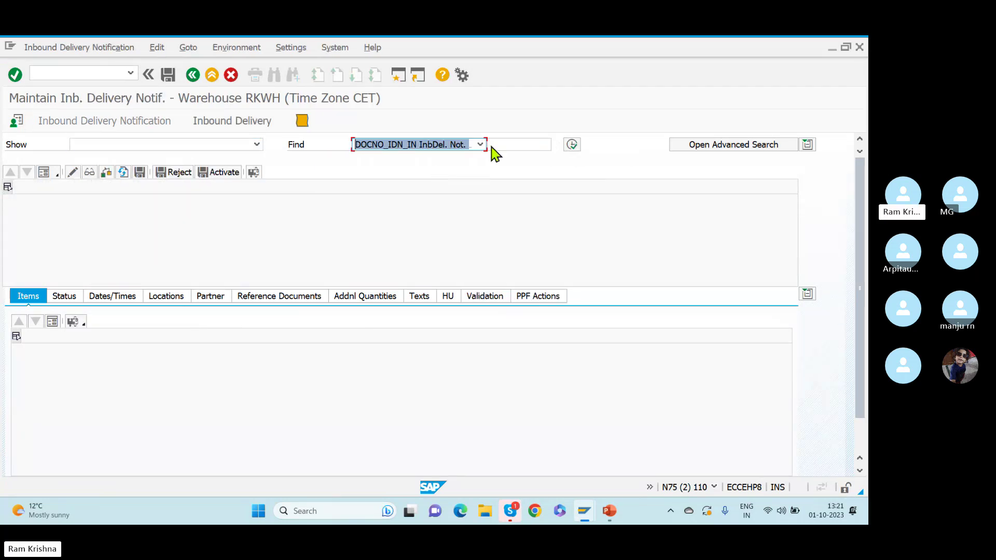
Search the inbound delivery notifications for document number 180006895
click(511, 144)
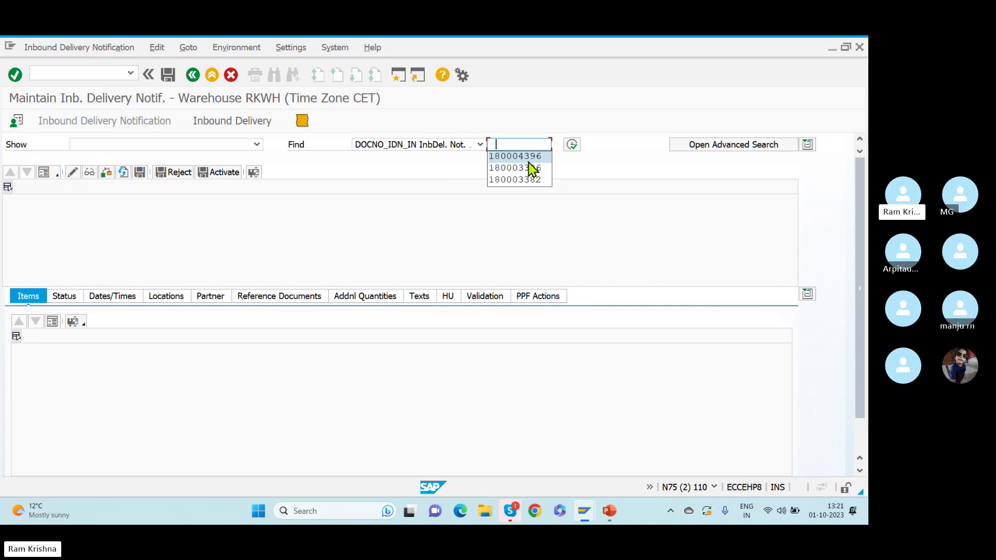
key(Return)
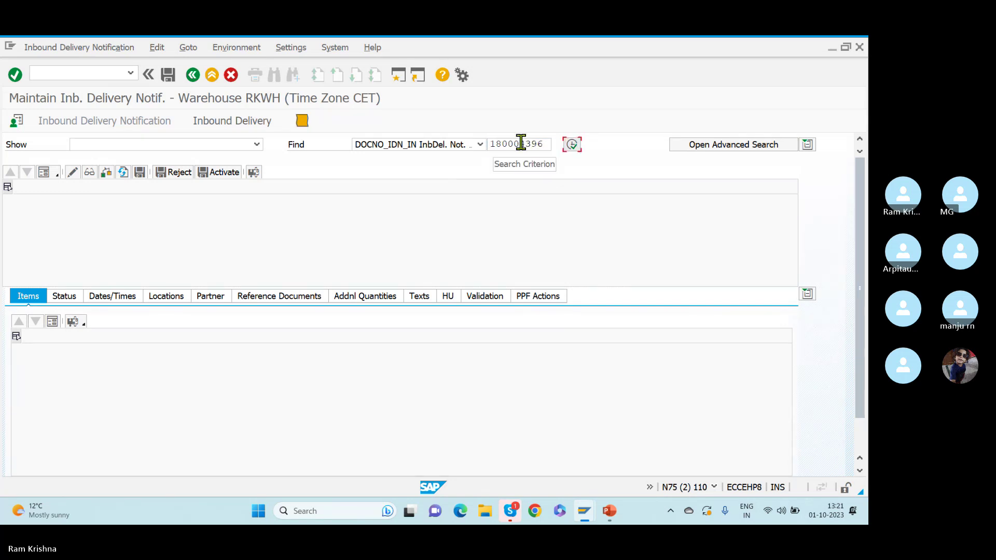
click(548, 145)
key(alt+Tab)
key(alt+Tab)
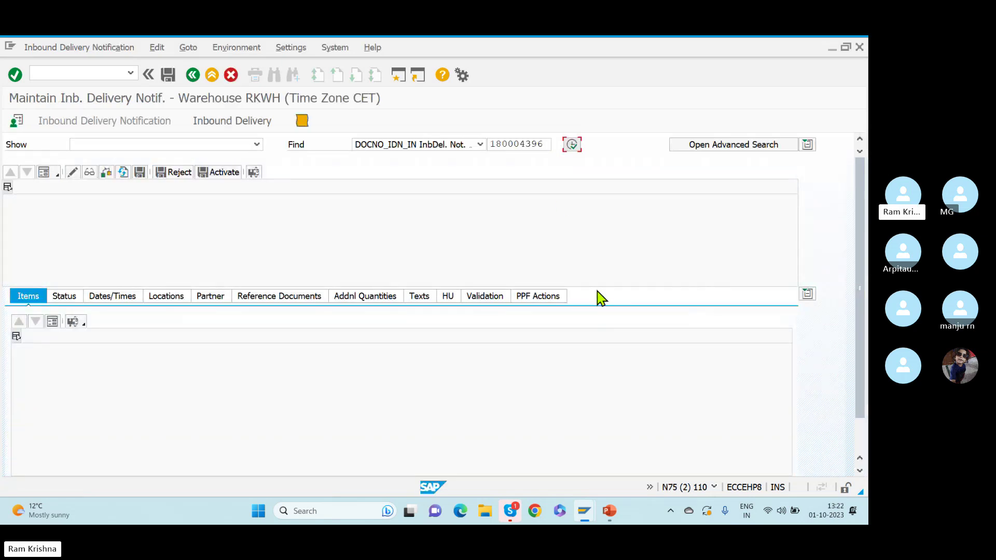
click(539, 145)
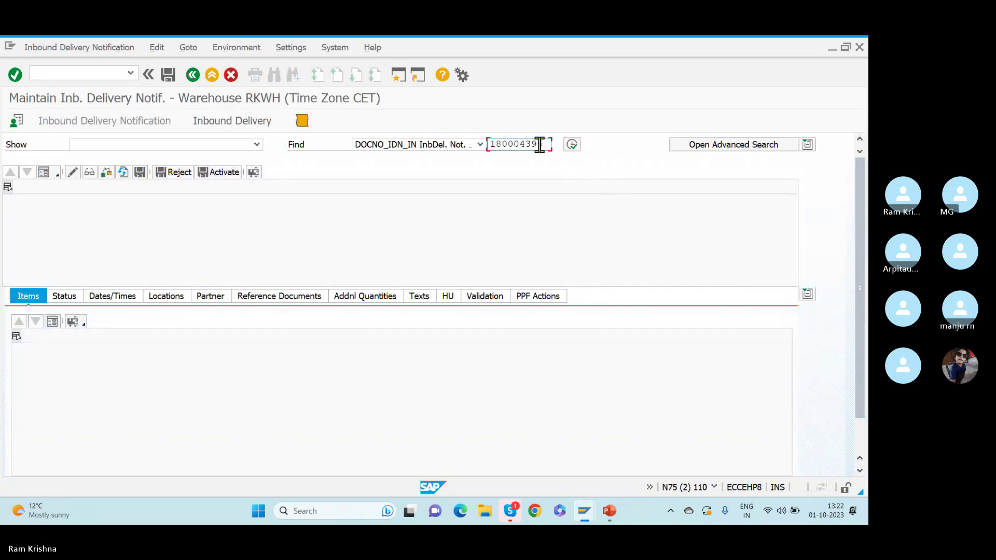
key(BackSpace)
key(BackSpace)
key(BackSpace)
key(BackSpace)
text(6895)
click(565, 152)
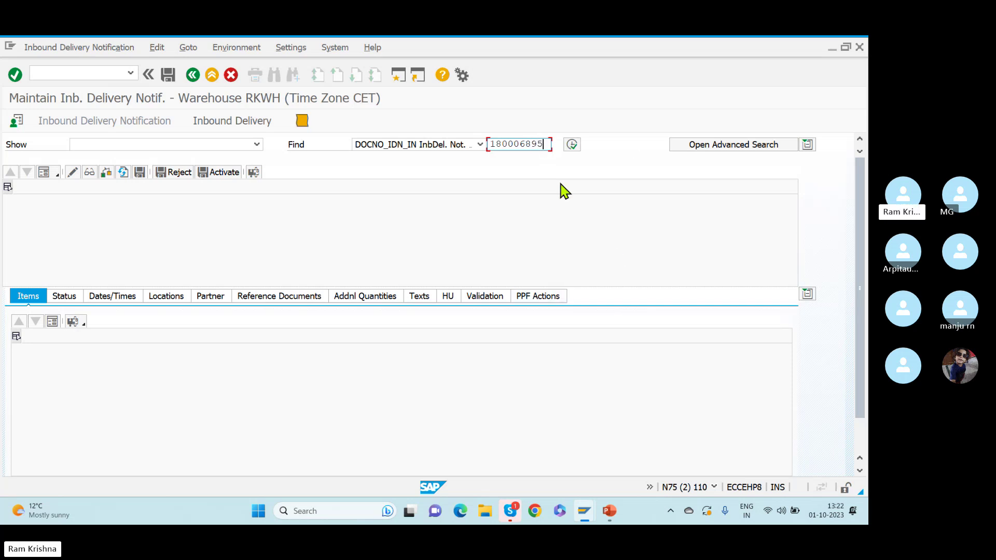
click(575, 139)
click(573, 148)
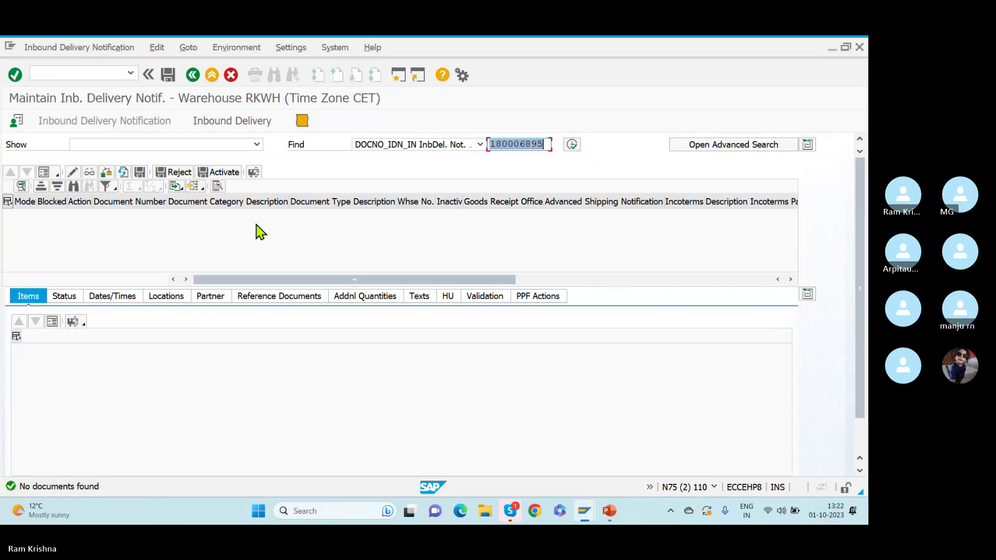
Open transaction /nsmq2 and list all inbound queues for client 110
click(36, 73)
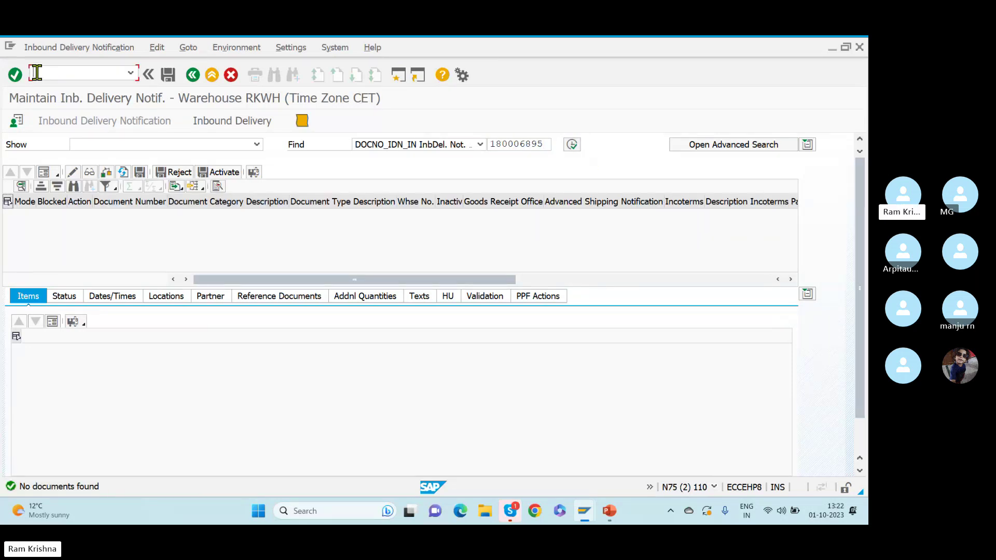
text(/nsm)
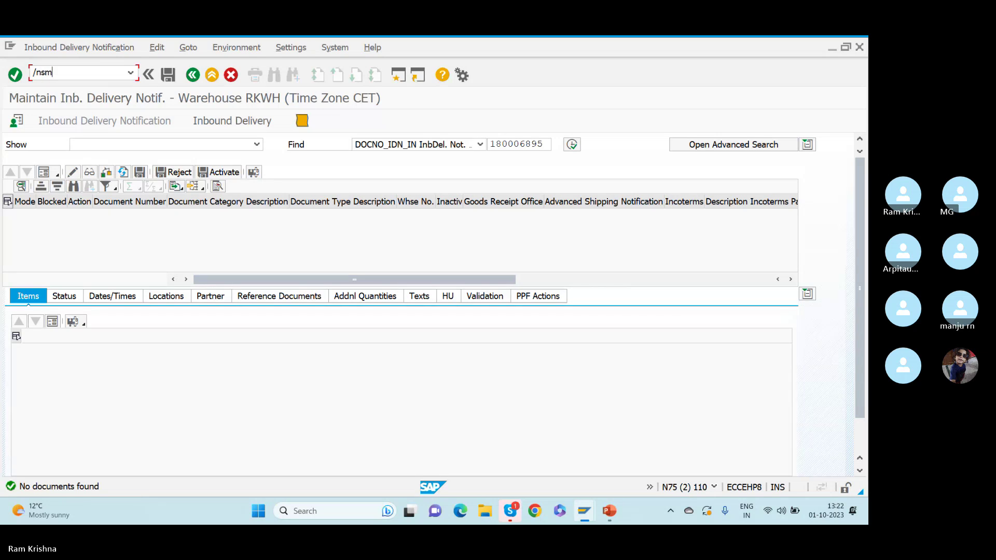
text(q2)
key(Return)
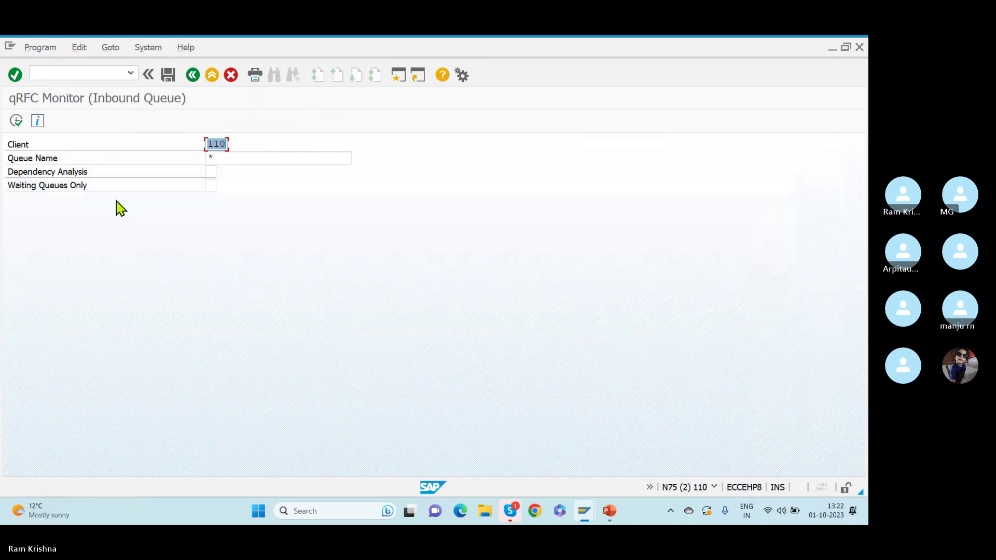
click(19, 123)
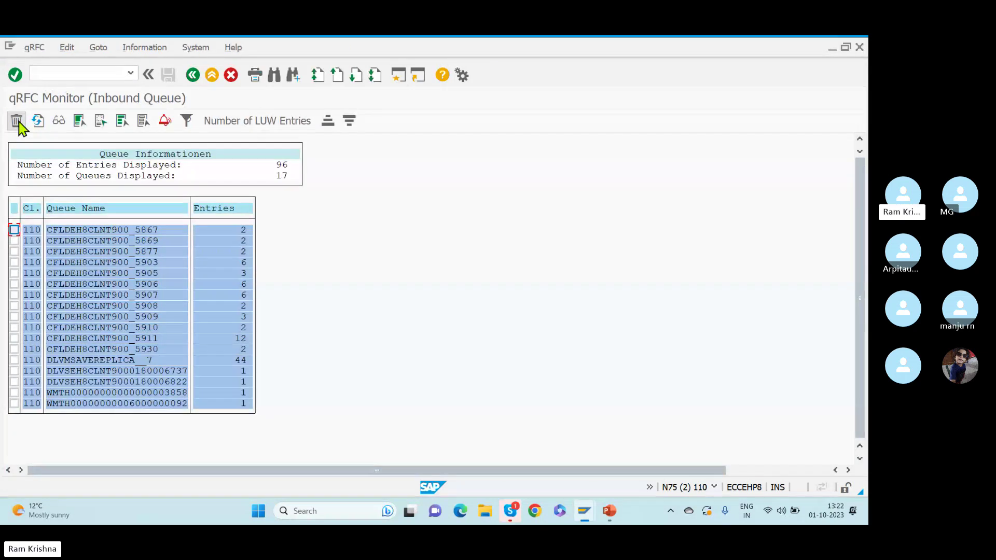
Search the inbound queue list for RK01/ RK02/RK03/RK04
key(ctrl+f)
text(RK01/ RK02/RK03/RK04)
key(Return)
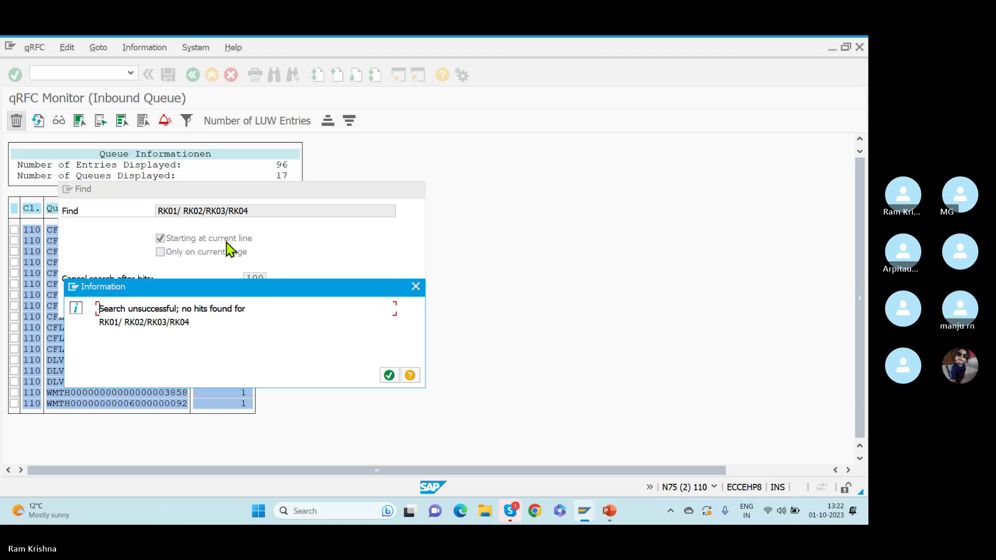
click(390, 375)
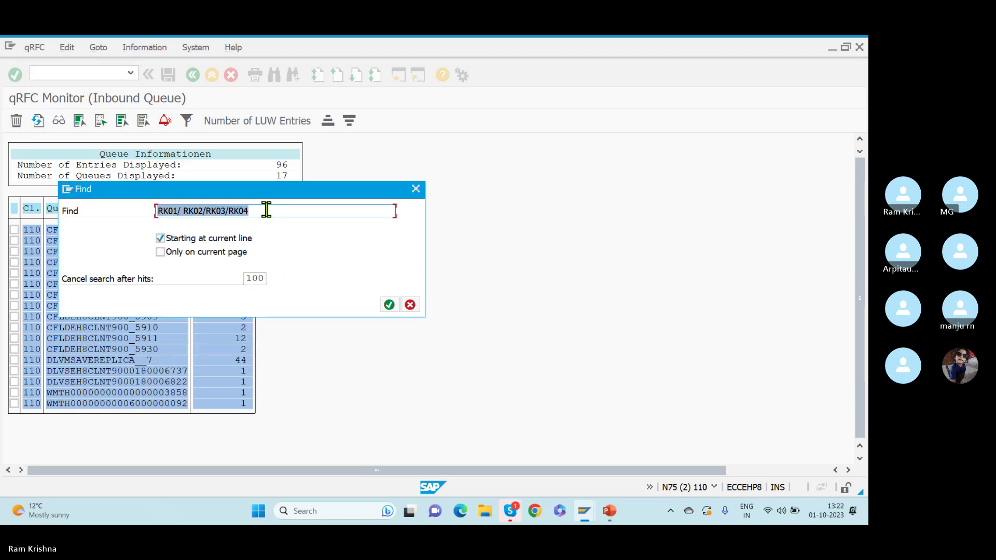
Clear the queue search term, open transaction /nvl33n in the ECC session and copy the inbound delivery number
key(Delete)
key(alt+Tab)
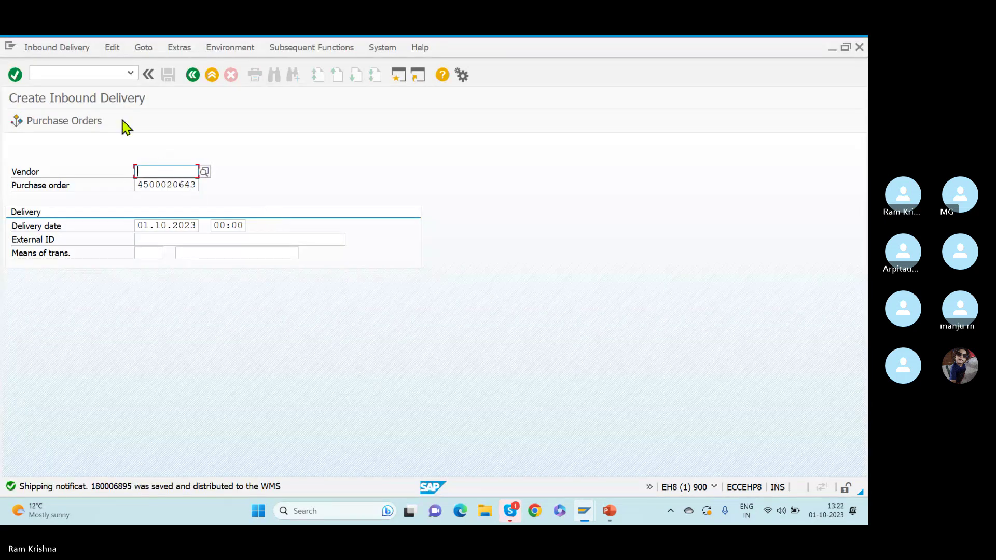
click(74, 74)
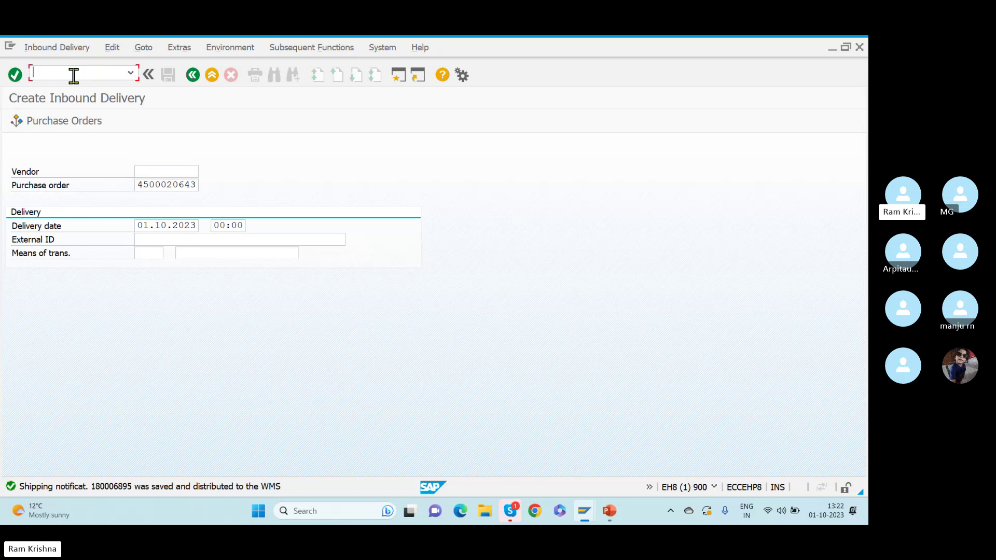
text(/nvl33n)
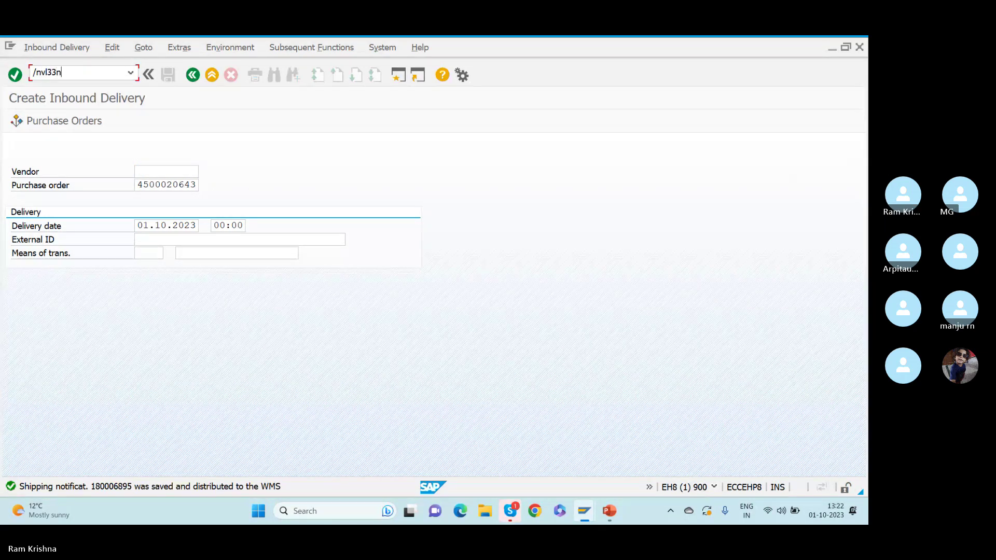
key(Return)
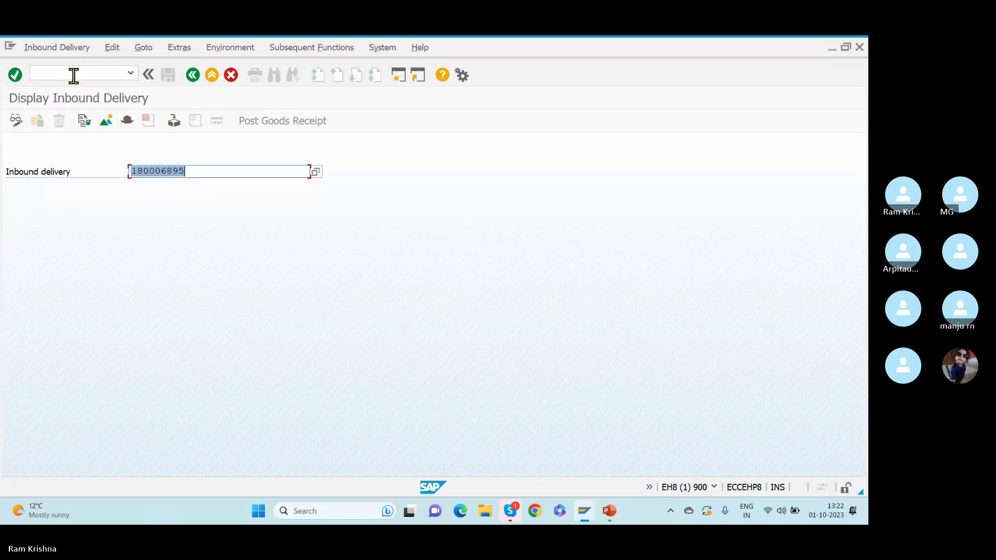
key(ctrl+c)
Search the inbound queue list in the EWM session for the copied delivery number 180006895 and close the search
key(alt+Tab)
key(ctrl+v)
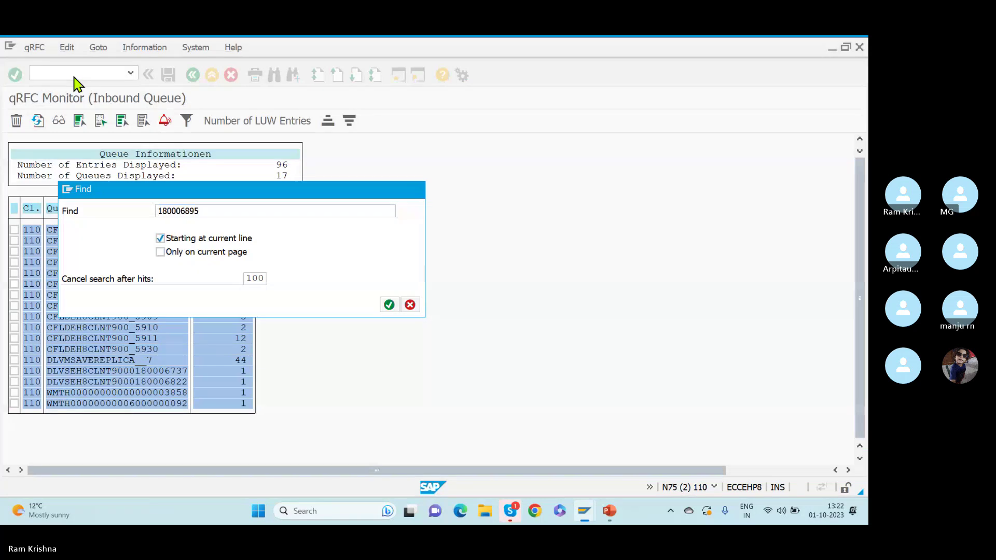
key(Return)
key(Return)
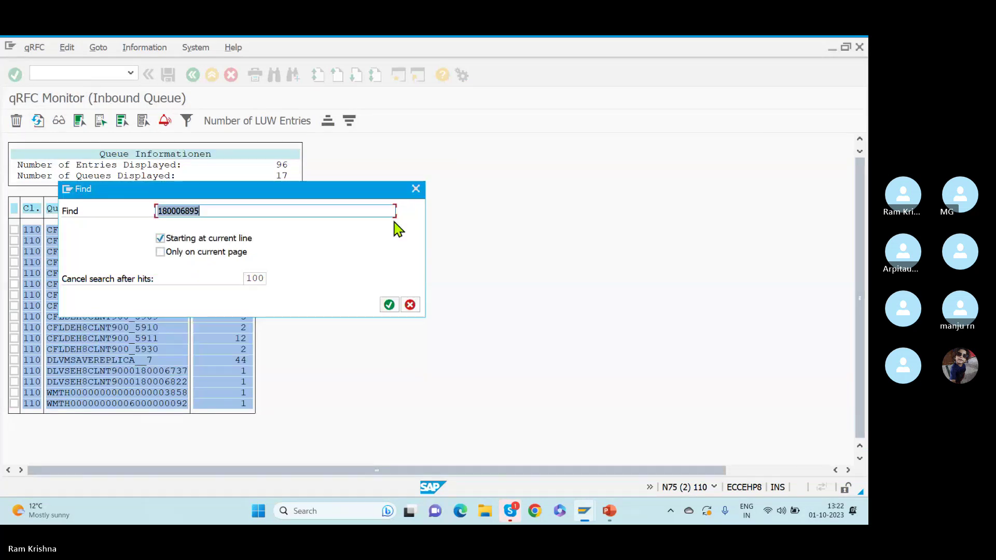
click(416, 189)
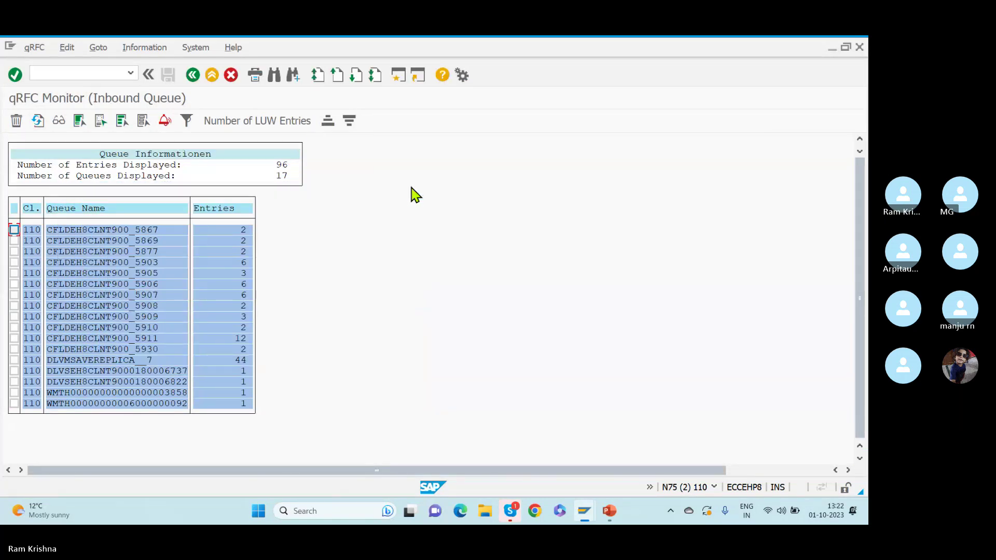
Display inbound delivery 180006895 in the ECC session and check its delivery number and vendor
key(alt+Tab)
key(alt+Tab)
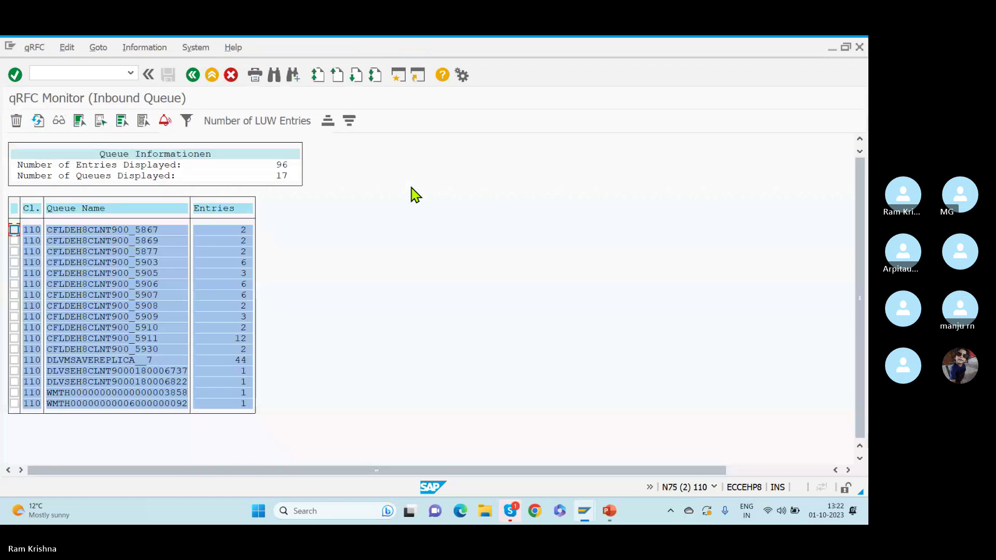
key(alt+Tab)
click(415, 196)
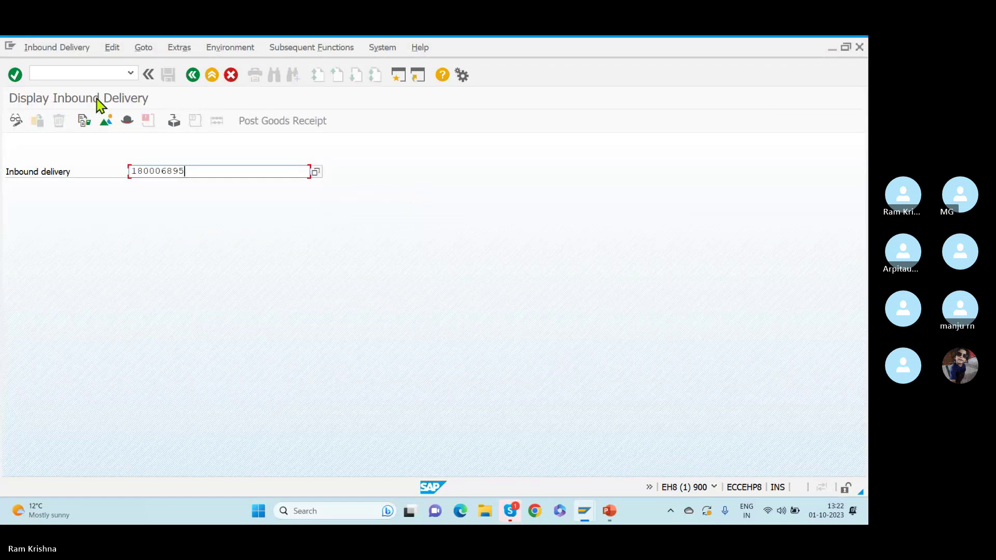
click(60, 71)
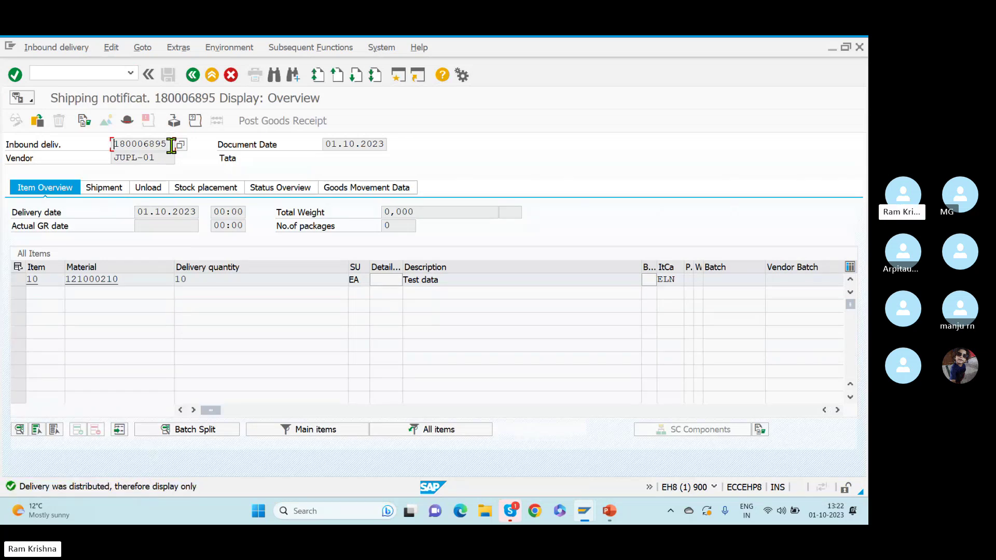
drag(172, 146, 80, 149)
click(80, 149)
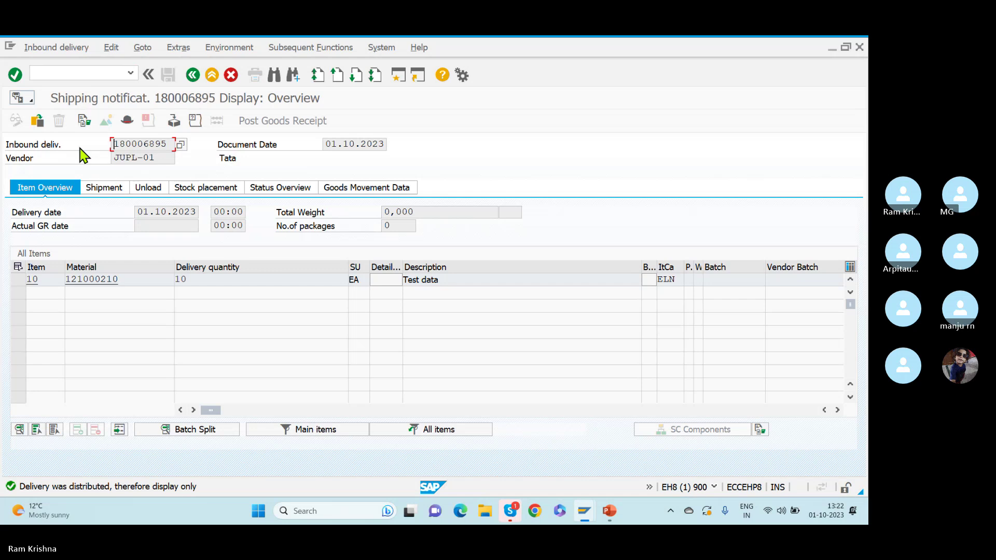
drag(160, 158, 61, 160)
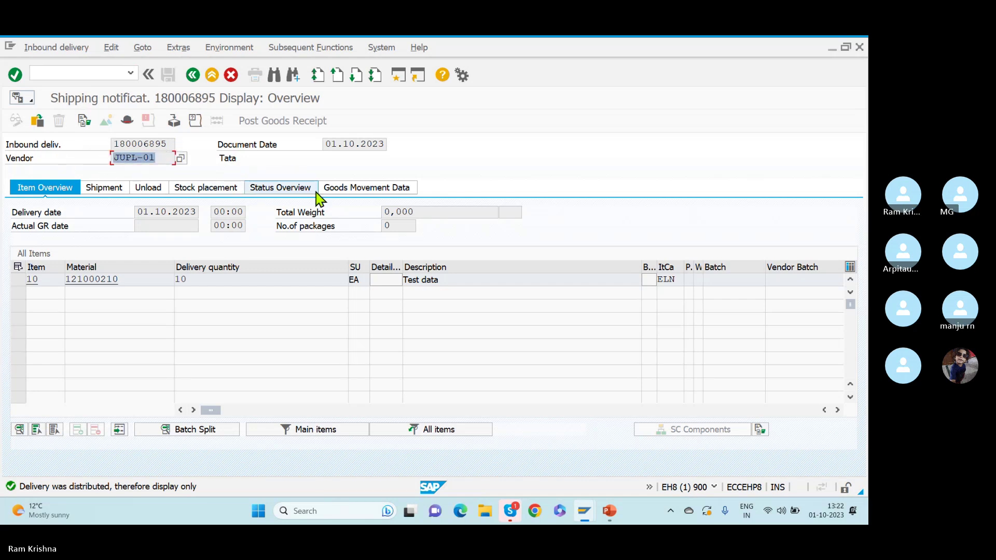
Check the warehouse number in the delivery's stock placement header details and return to the overview
click(130, 122)
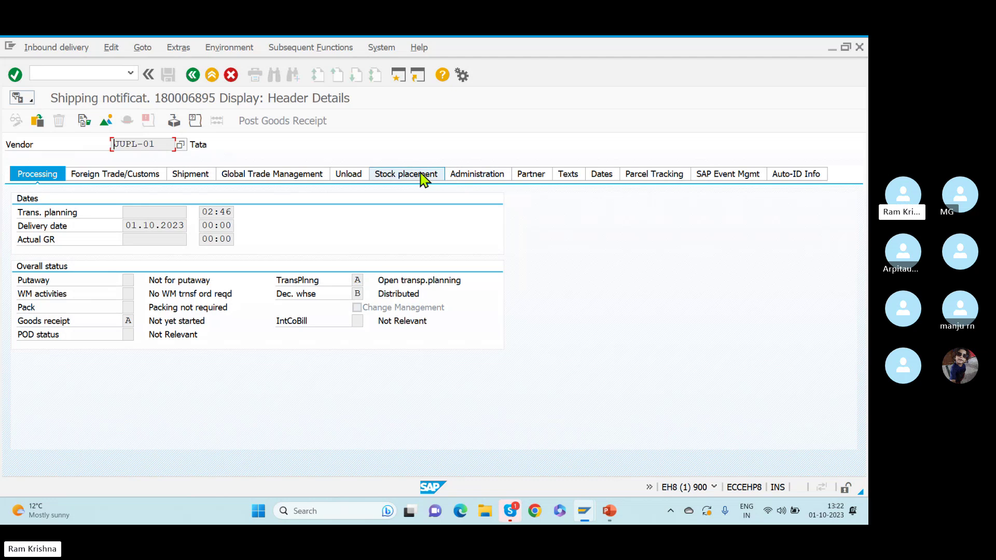
click(407, 174)
double_click(129, 292)
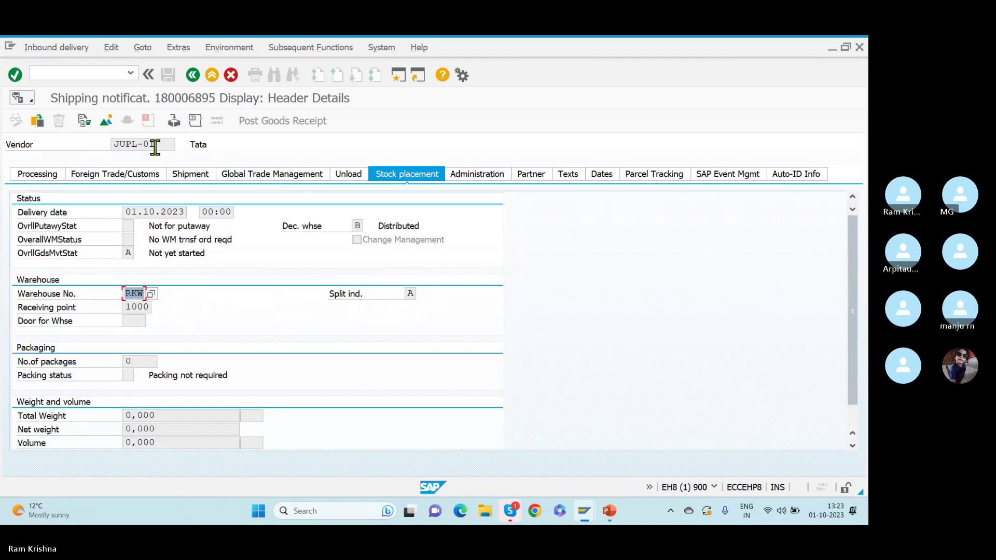
click(191, 75)
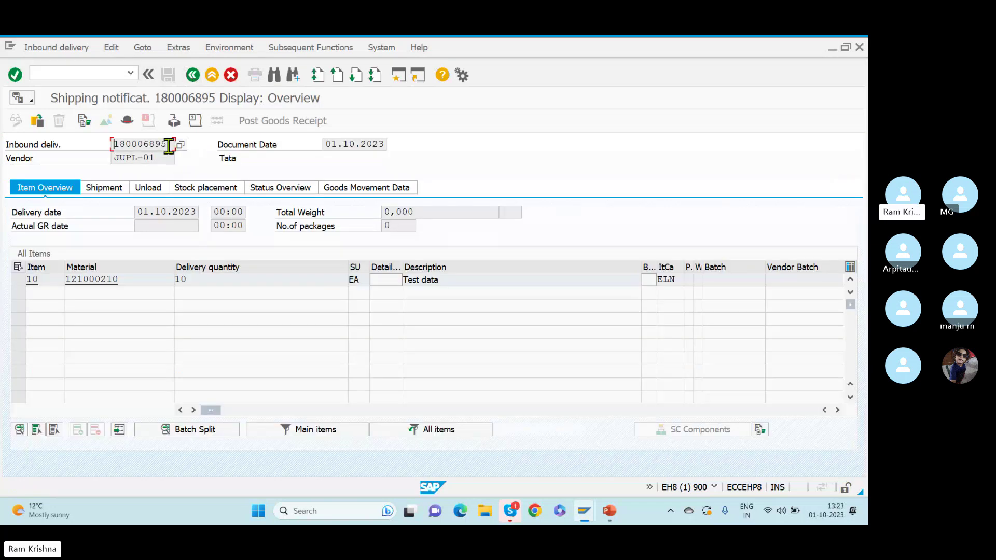
Select the inbound delivery number in the ECC overview and reopen transaction /n/scwm/prdi in the EWM session
drag(171, 144, 71, 153)
key(alt+Tab)
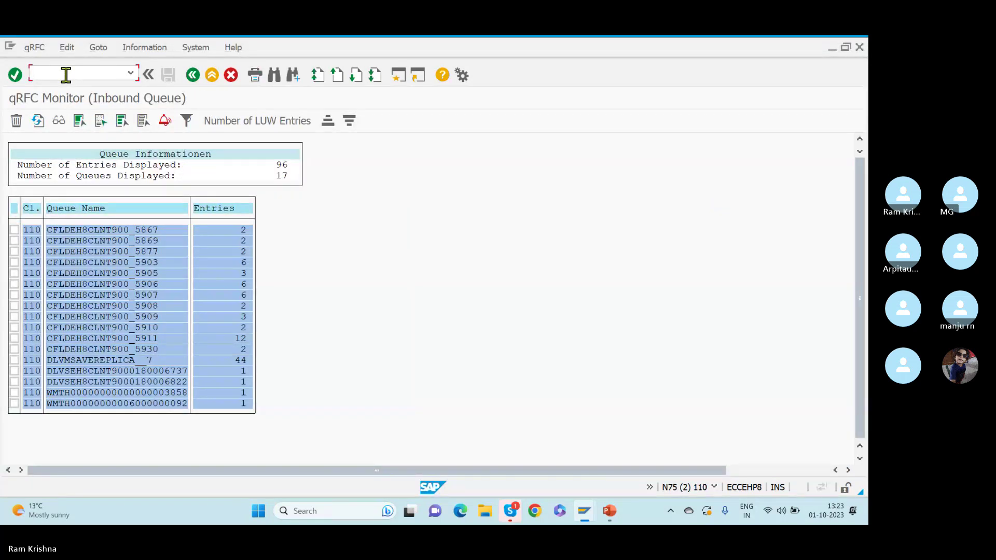
click(131, 74)
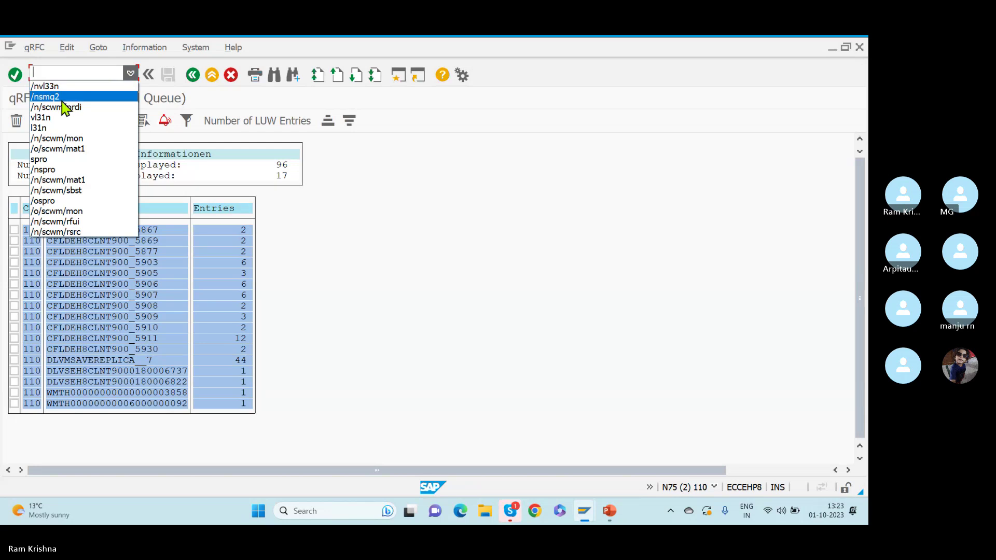
click(52, 105)
key(Return)
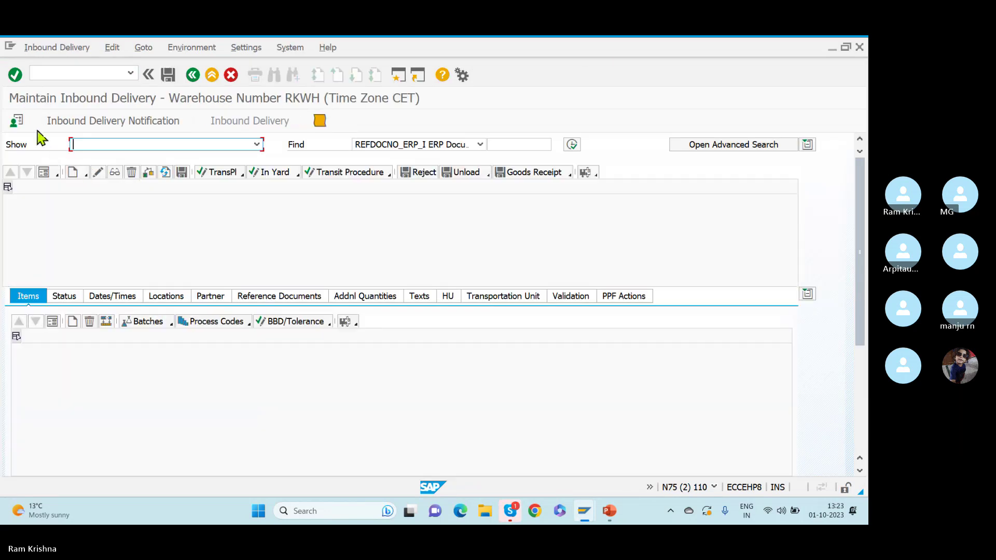
Find the inbound delivery in EWM by ERP Document number 180006895
click(489, 143)
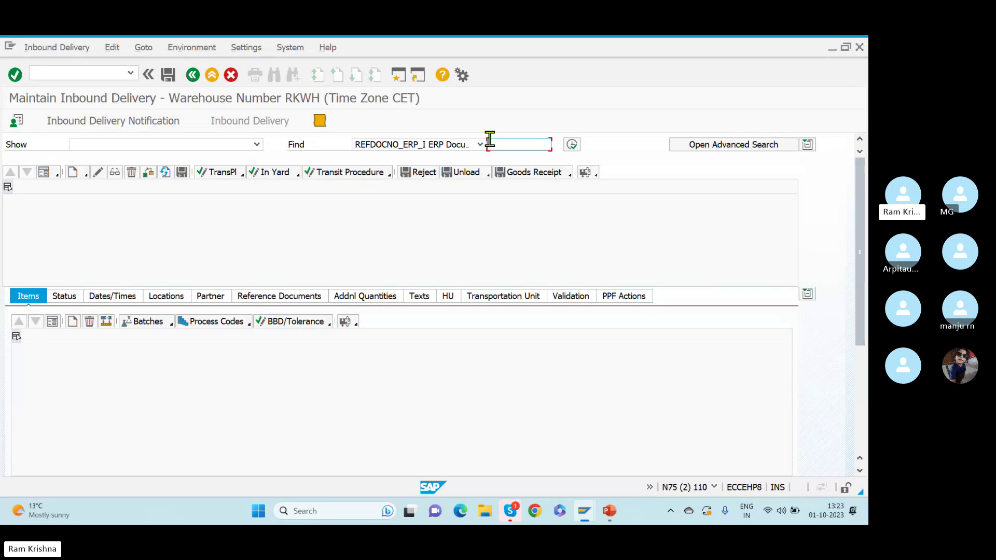
click(480, 144)
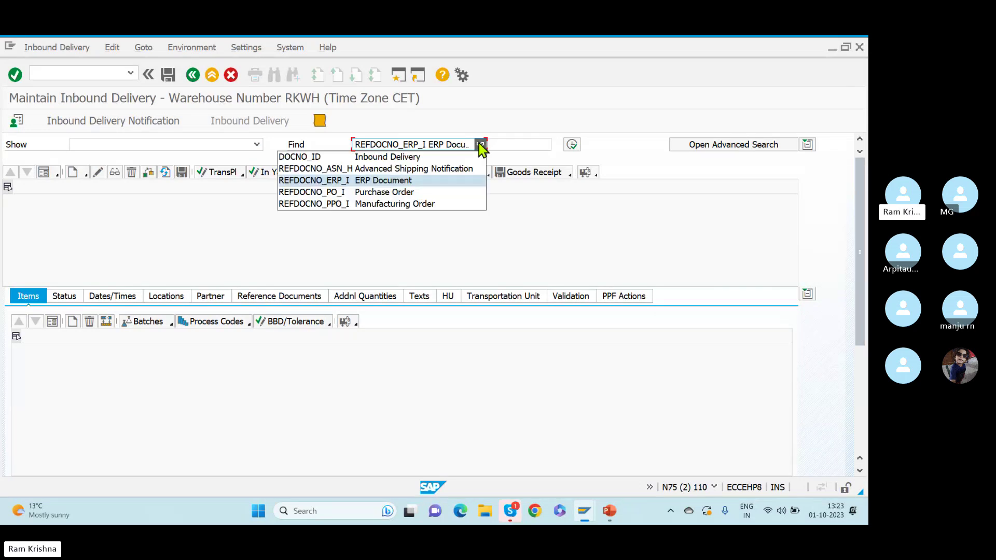
click(379, 182)
click(514, 146)
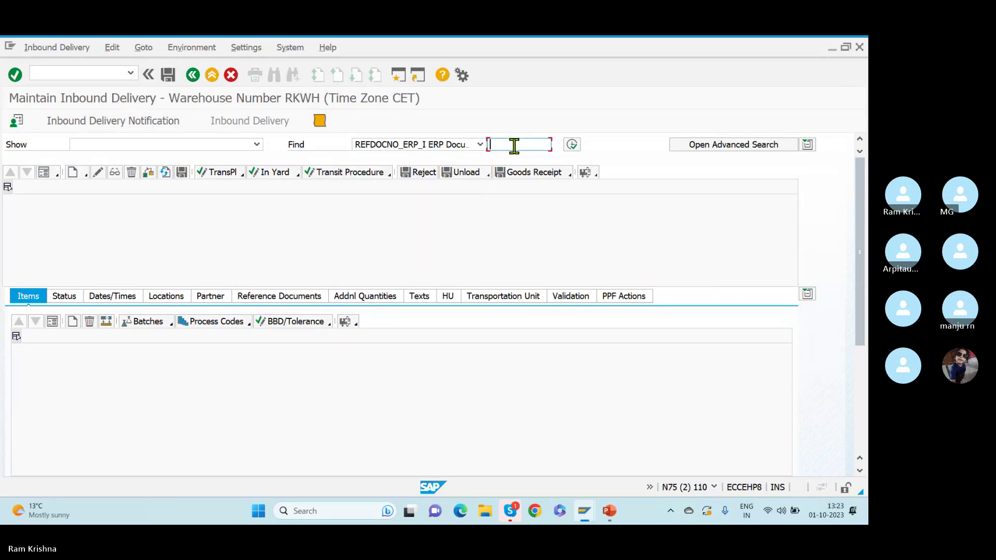
click(573, 145)
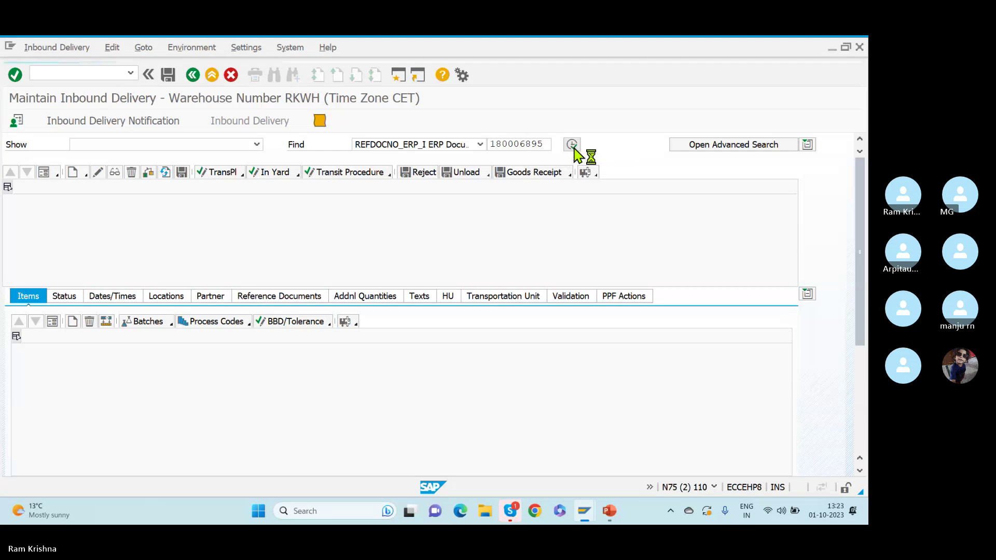
Run transaction /nsmq1 in the ECC session and list all outbound queues for client 900
key(alt+Tab)
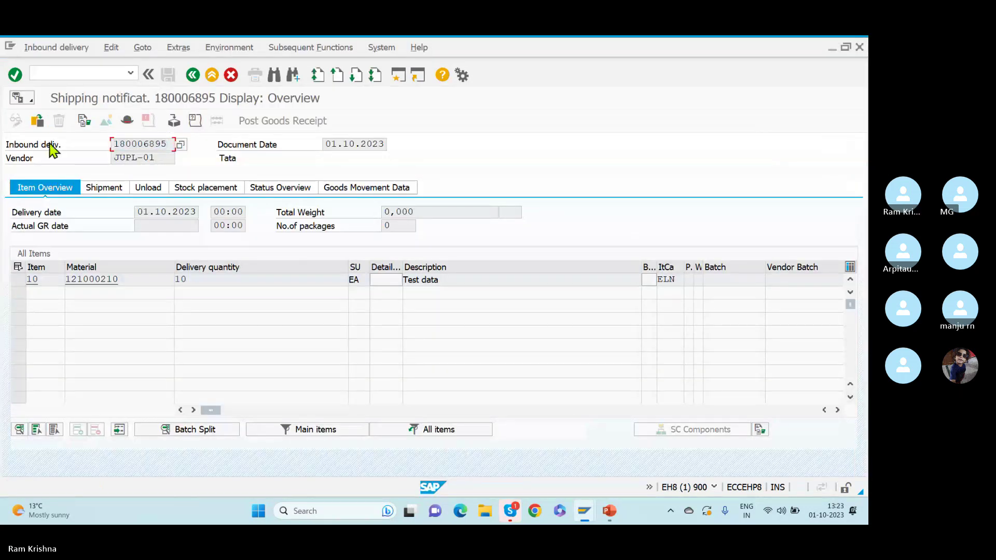
text(/n)
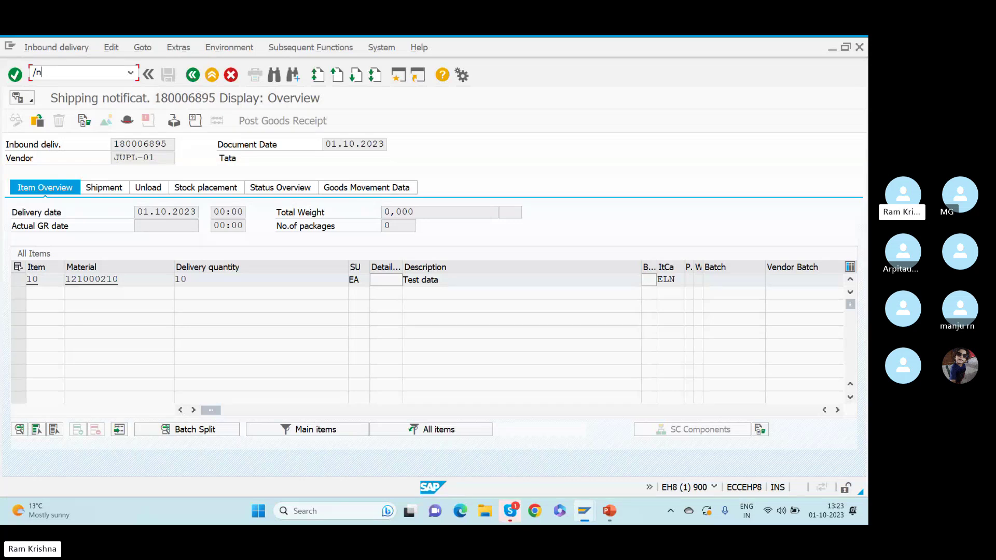
text(smq1)
key(Return)
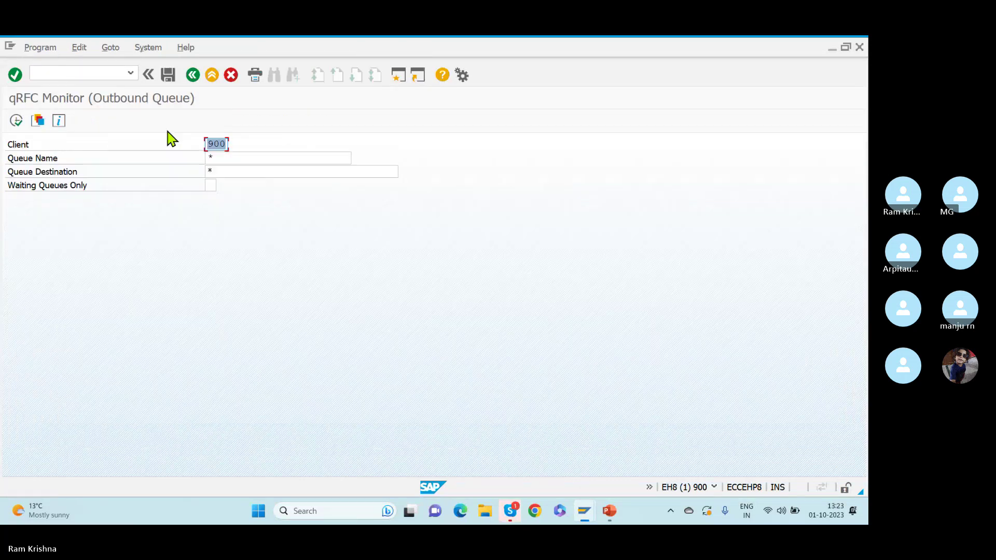
click(16, 124)
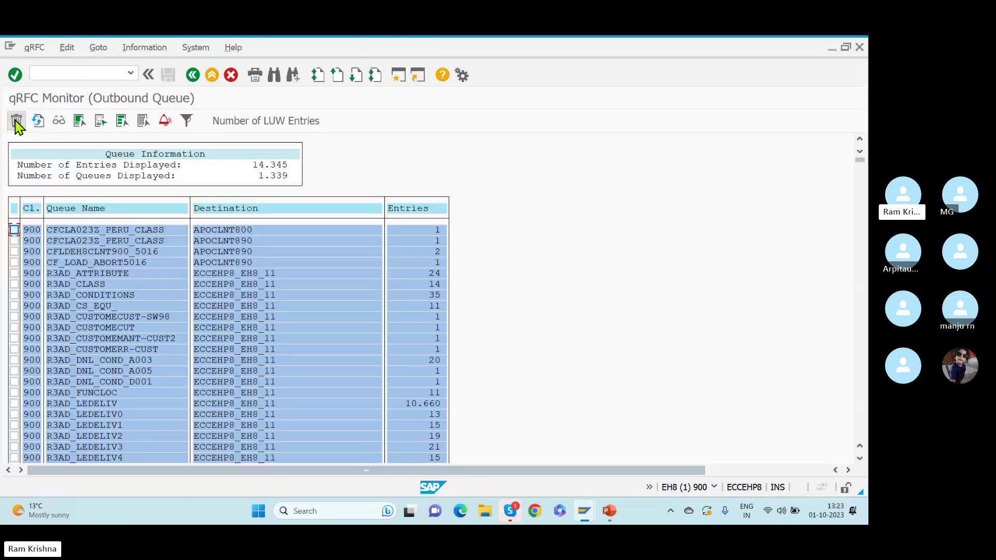
Search the outbound queue list for delivery number 180006895, close the search and exit the queue monitor
key(ctrl+f)
key(ctrl+v)
key(Return)
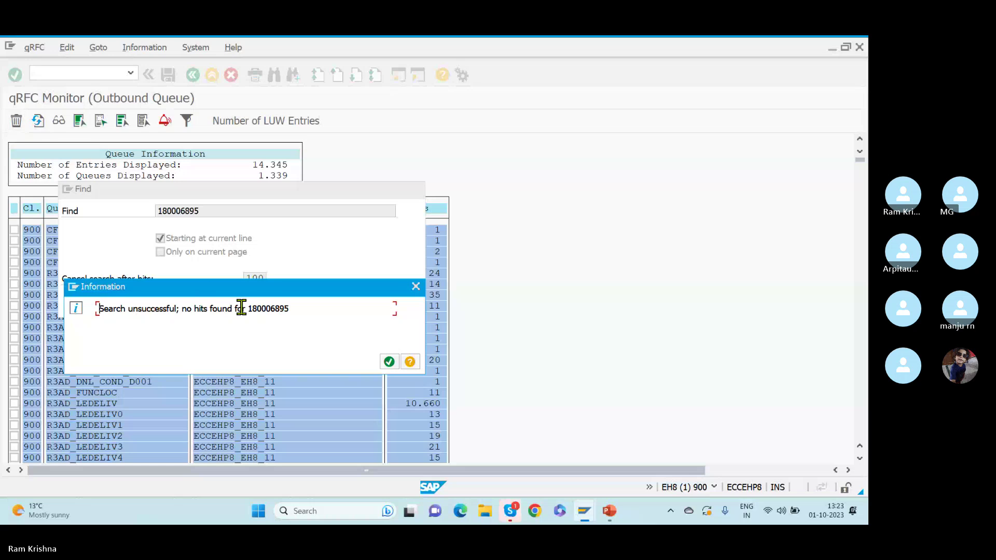
click(389, 361)
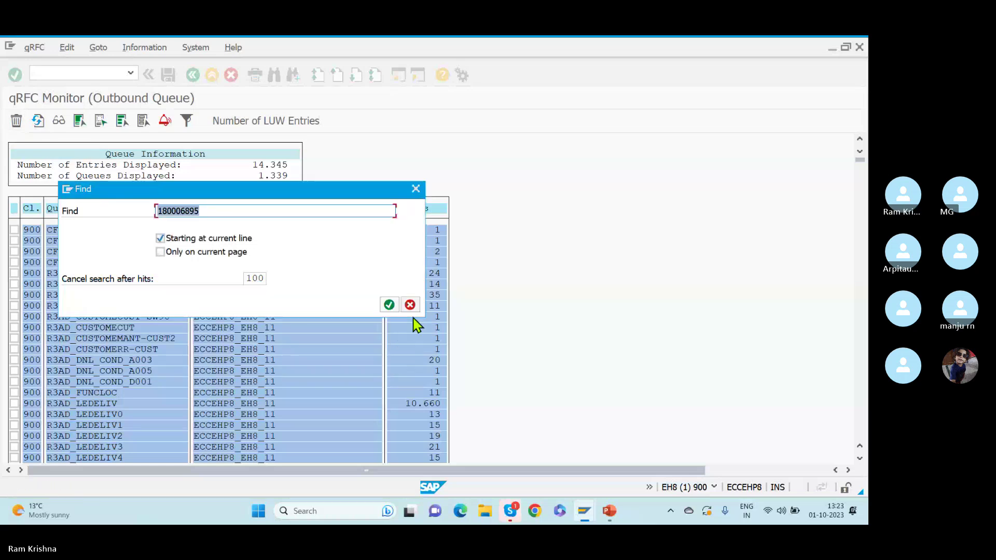
click(418, 191)
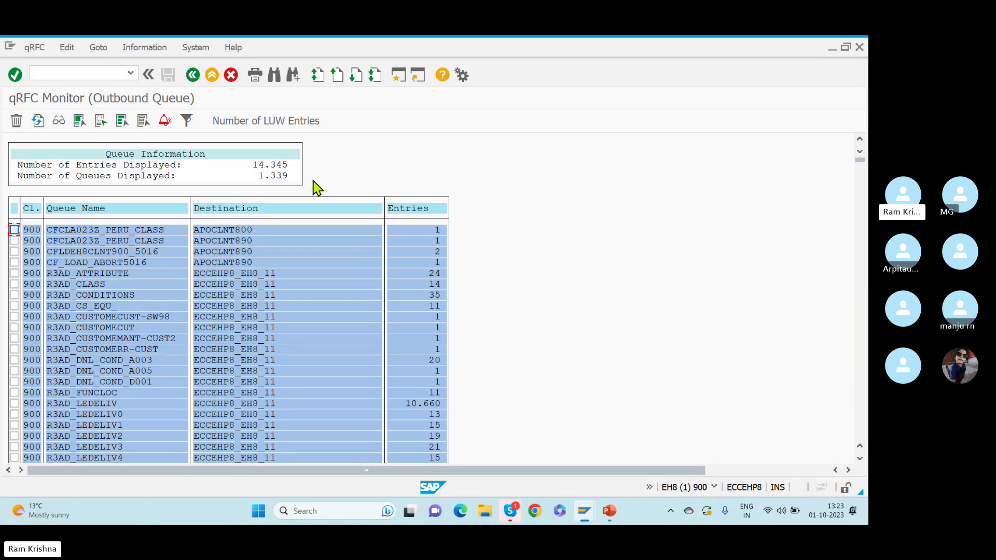
click(192, 75)
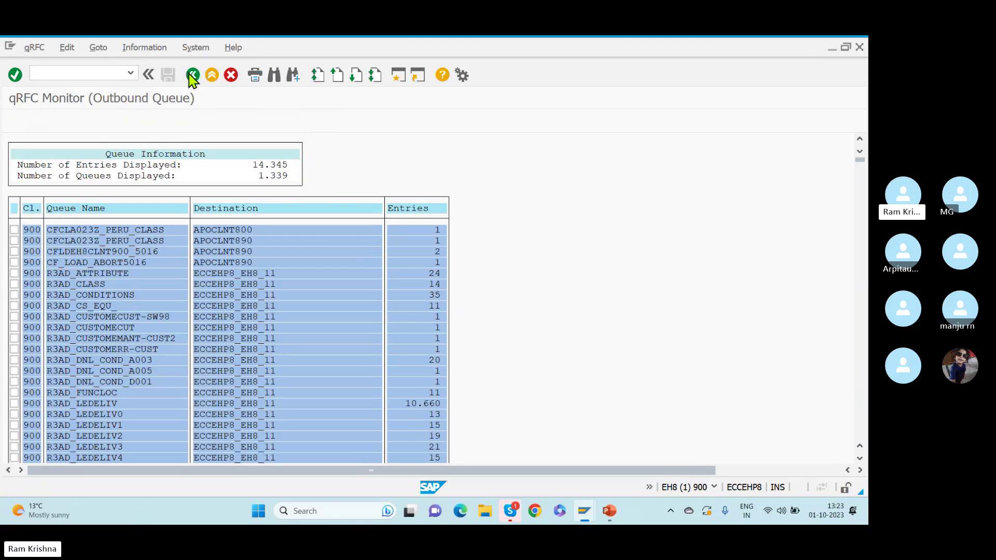
click(192, 75)
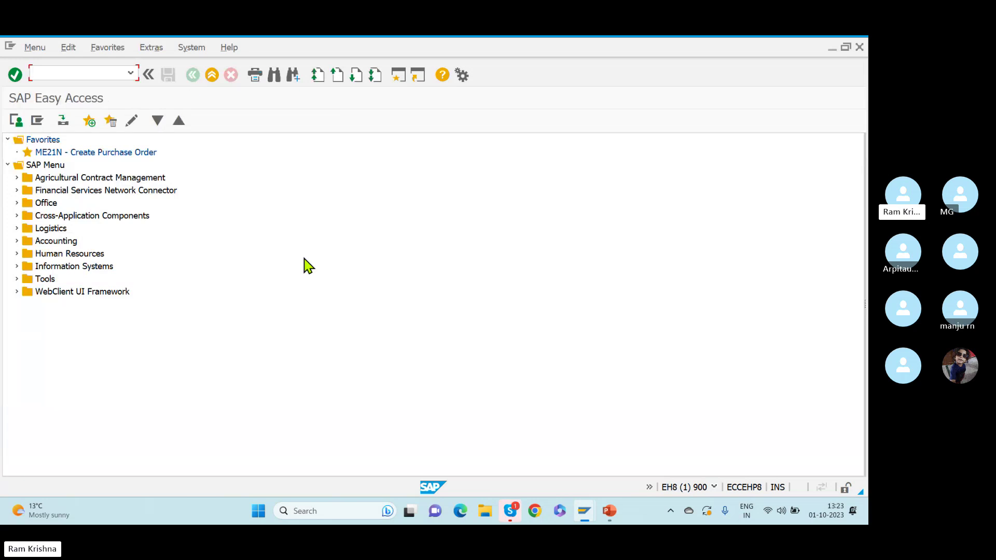
Return to the IMG structure in the EWM customizing session and collapse the Strategies and Goods Receipt Process nodes
key(alt+Tab)
key(alt+Tab)
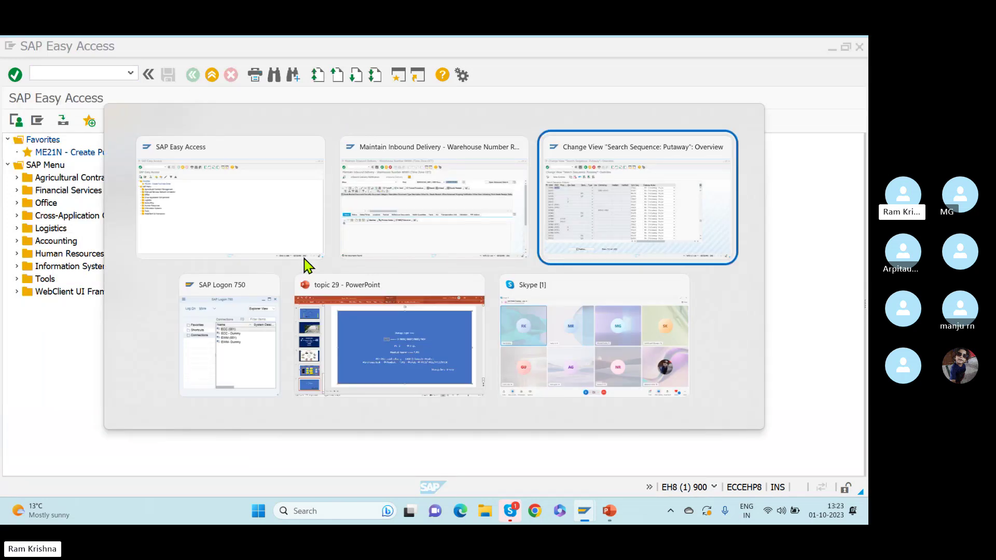
click(192, 76)
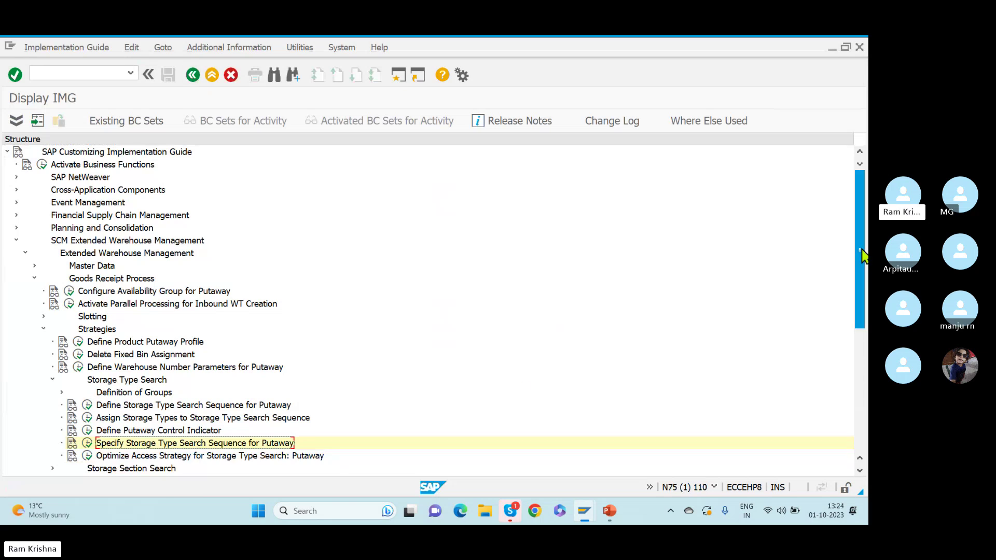
scroll(184, 374, down, 3)
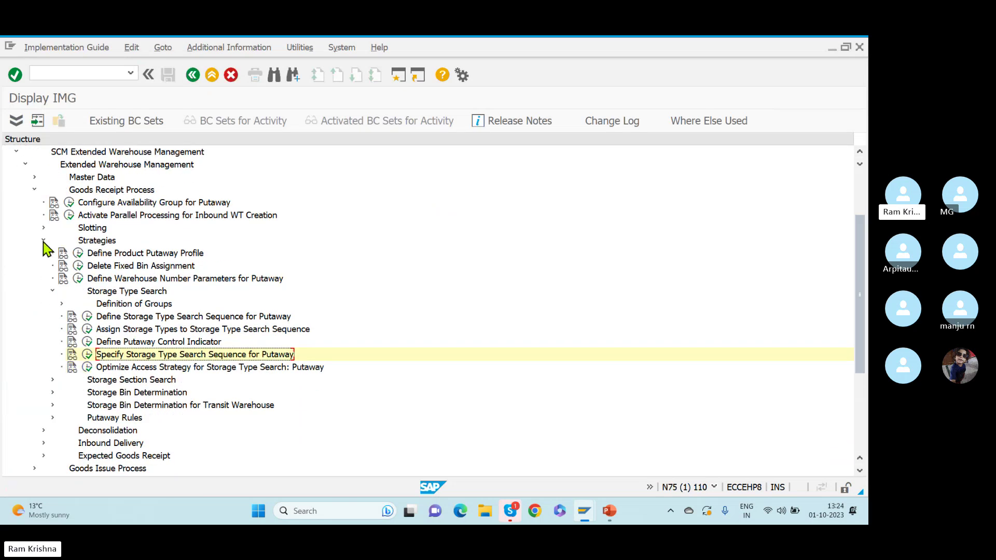
click(44, 241)
click(34, 202)
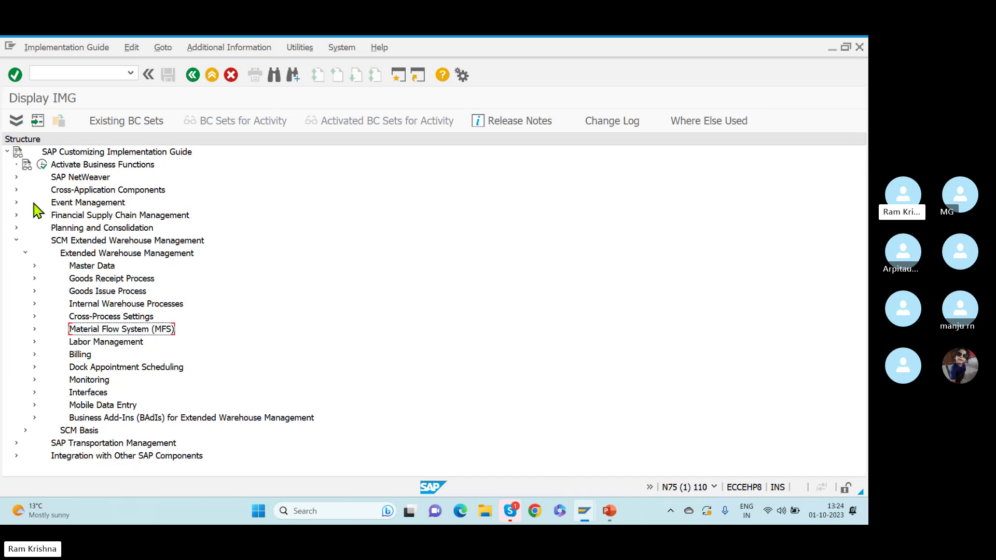
Open the Check of ERP-EWM Configuration activity in the General Settings of ERP Integration within Interfaces
click(35, 393)
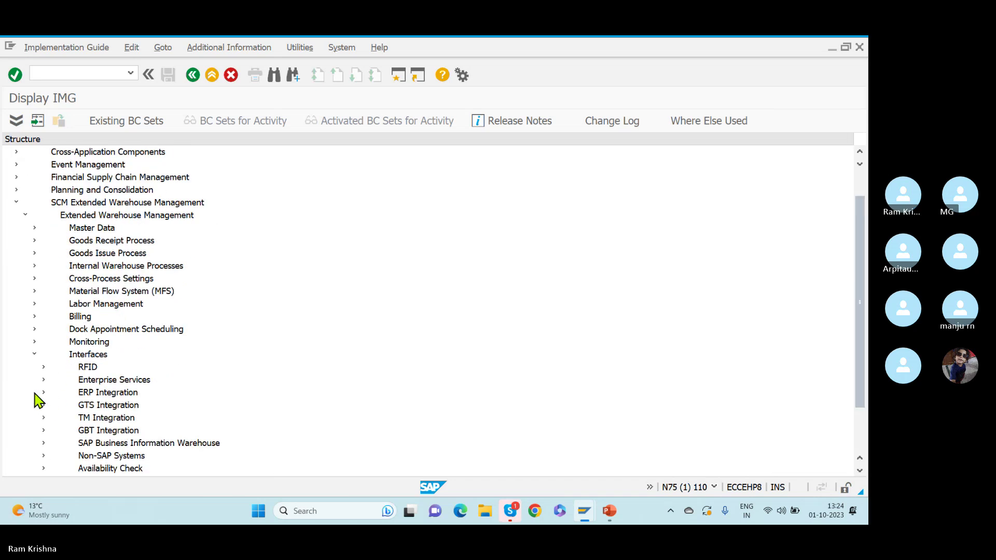
click(44, 392)
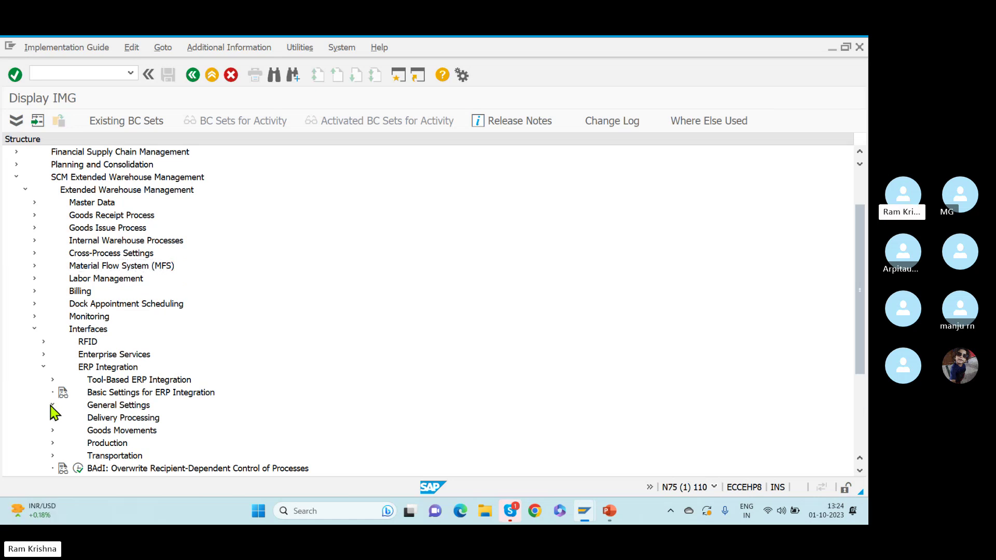
click(52, 405)
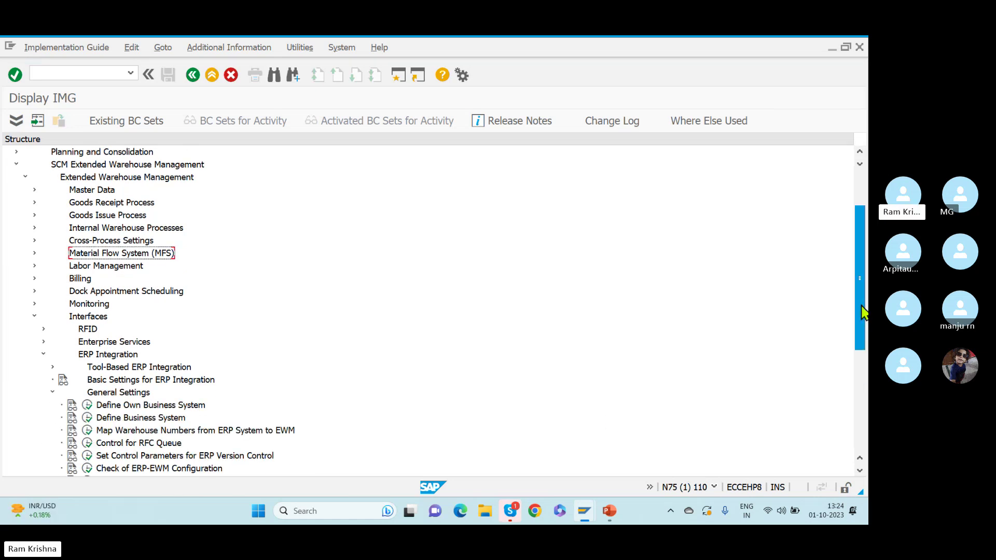
scroll(863, 312, down, 3)
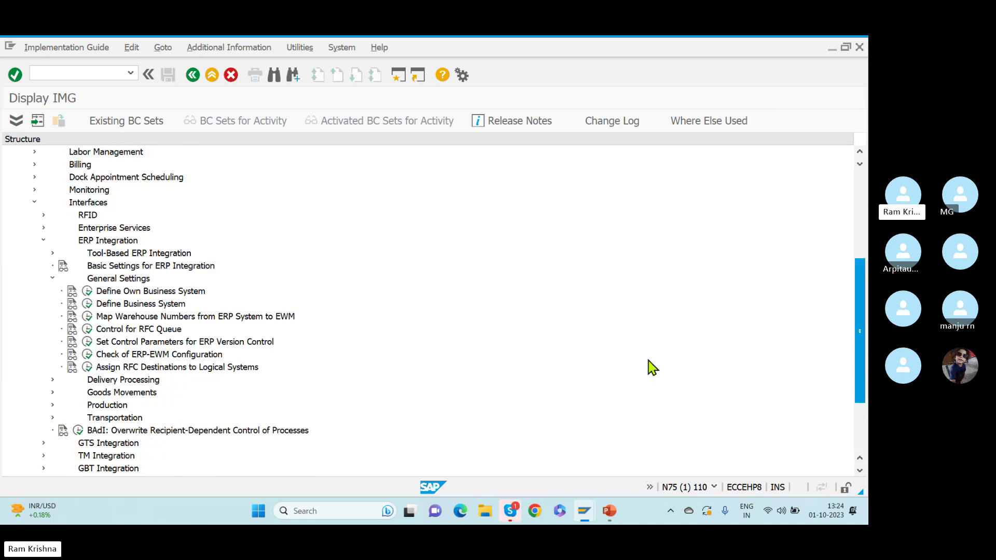
click(88, 355)
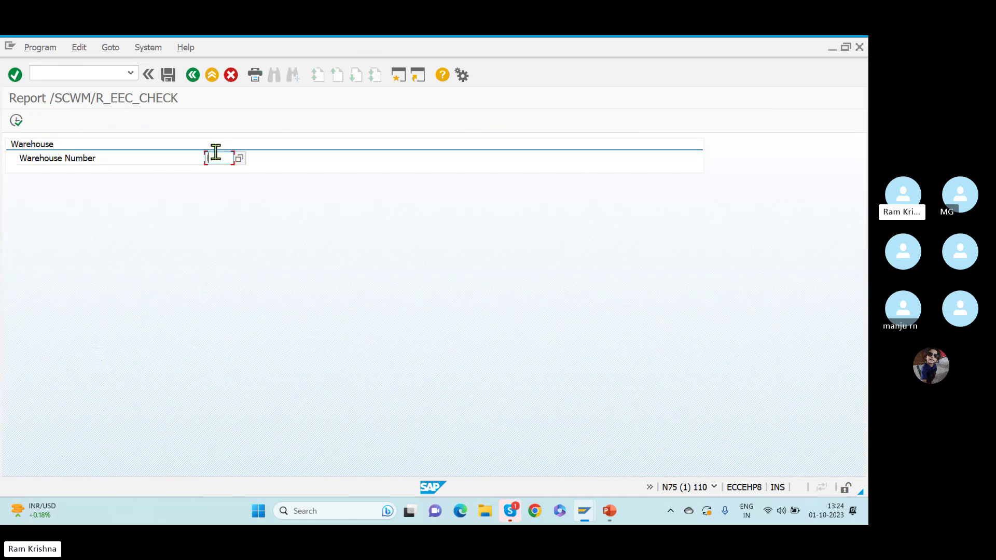
Run the ERP-EWM configuration check for warehouse RKWH, review the consistency protocol and exit to the Execute Project screen
click(215, 156)
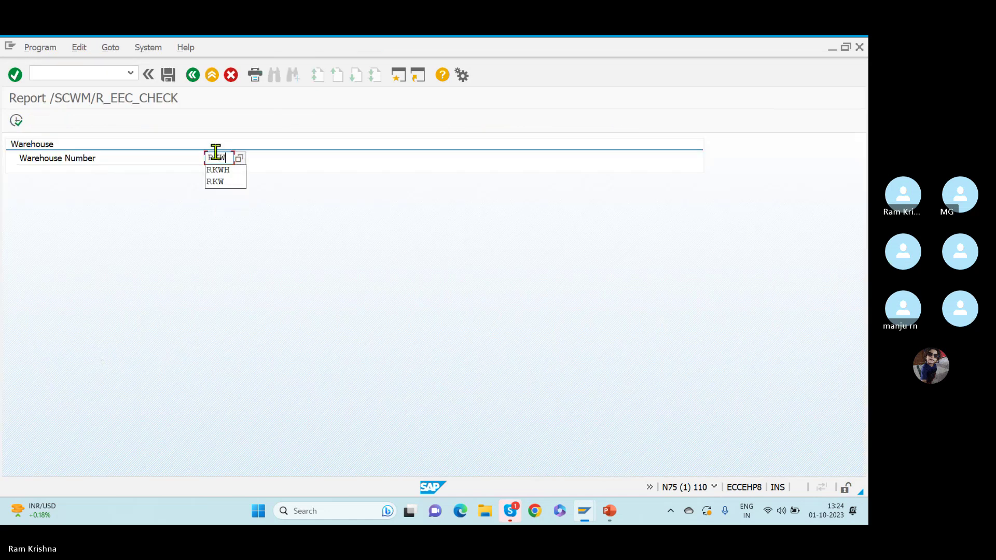
click(16, 121)
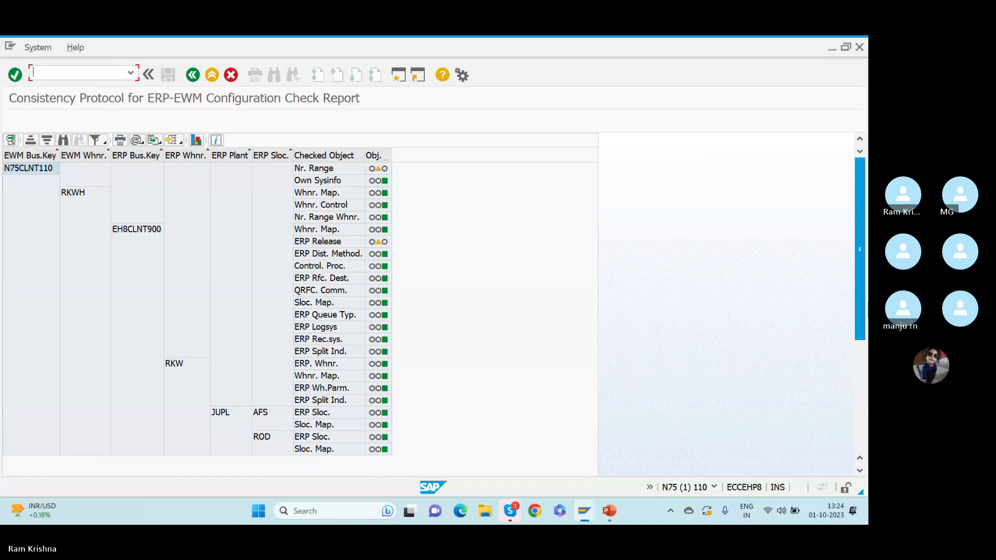
mouse_move(867, 253)
mouse_down()
mouse_move(862, 310)
mouse_move(859, 244)
mouse_up()
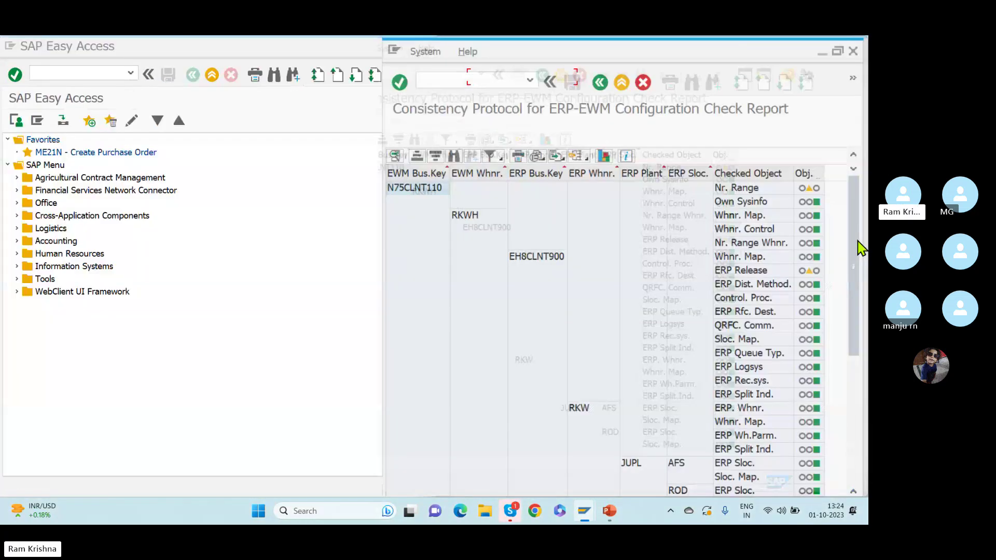
click(841, 52)
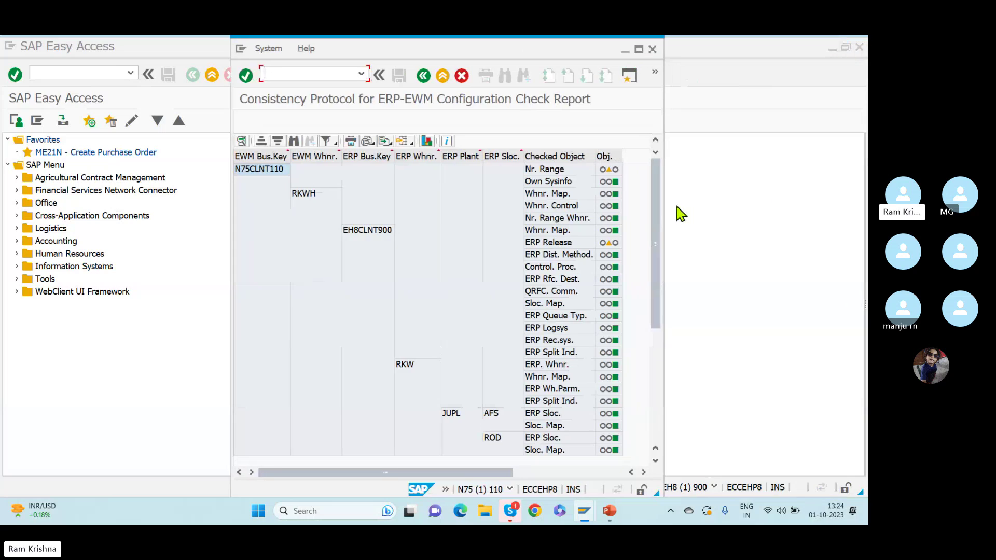
click(641, 50)
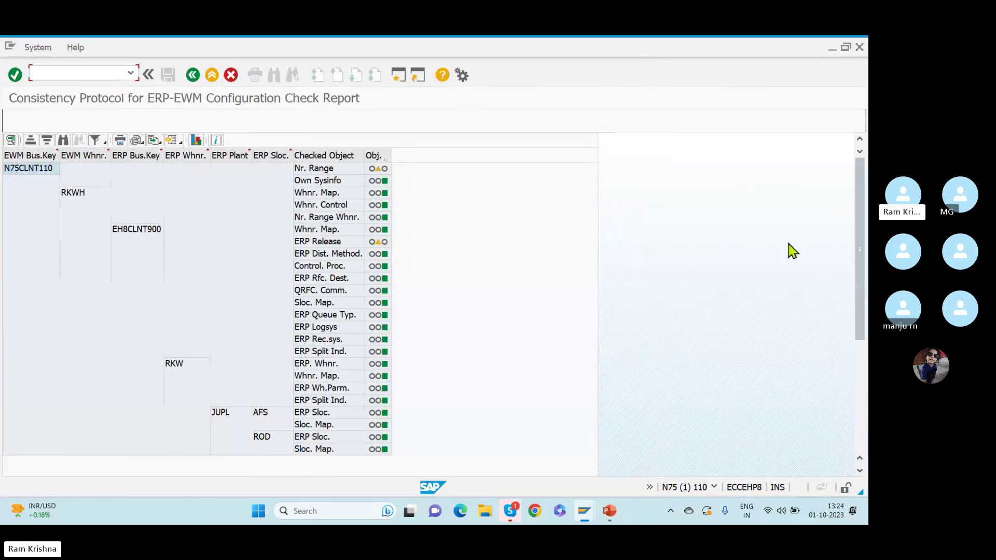
drag(862, 244, 841, 166)
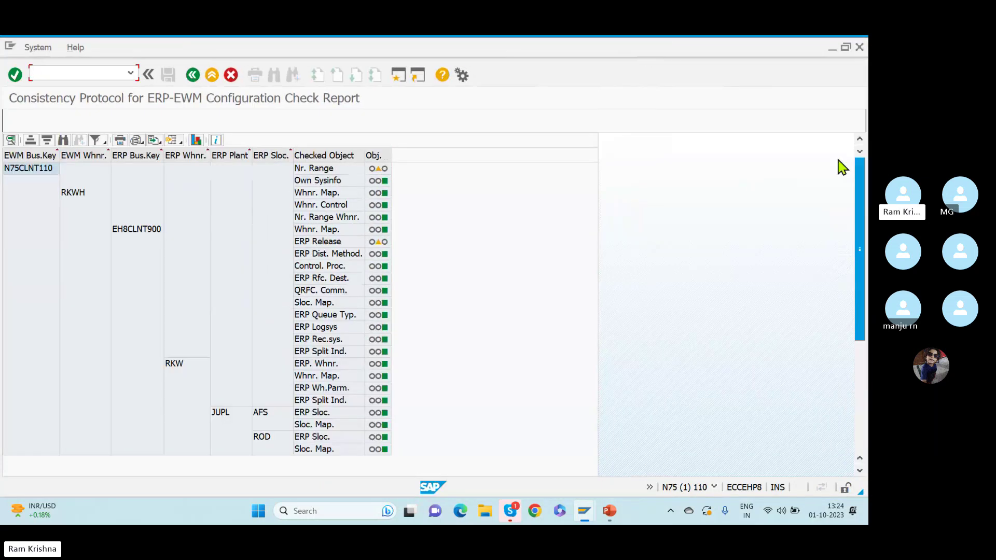
click(193, 74)
click(193, 76)
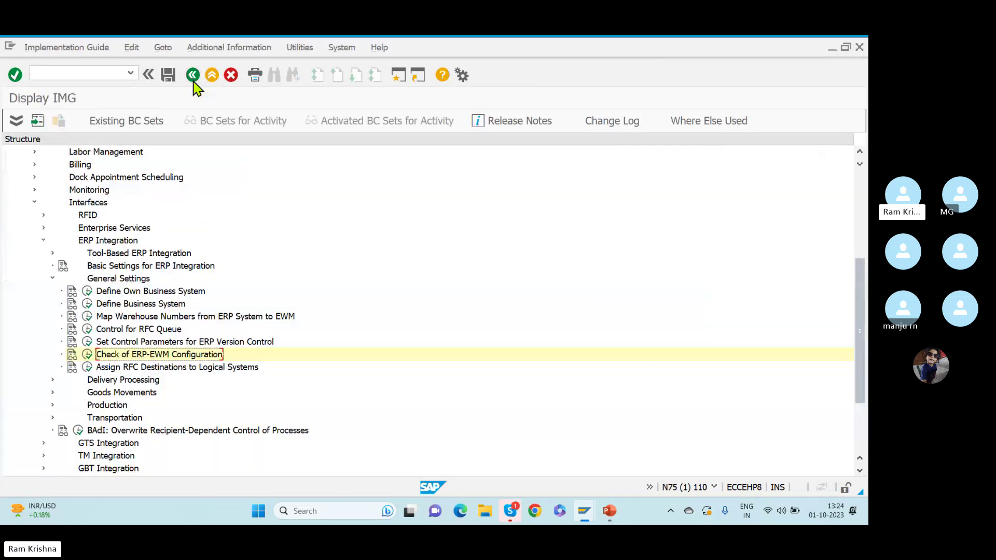
click(193, 76)
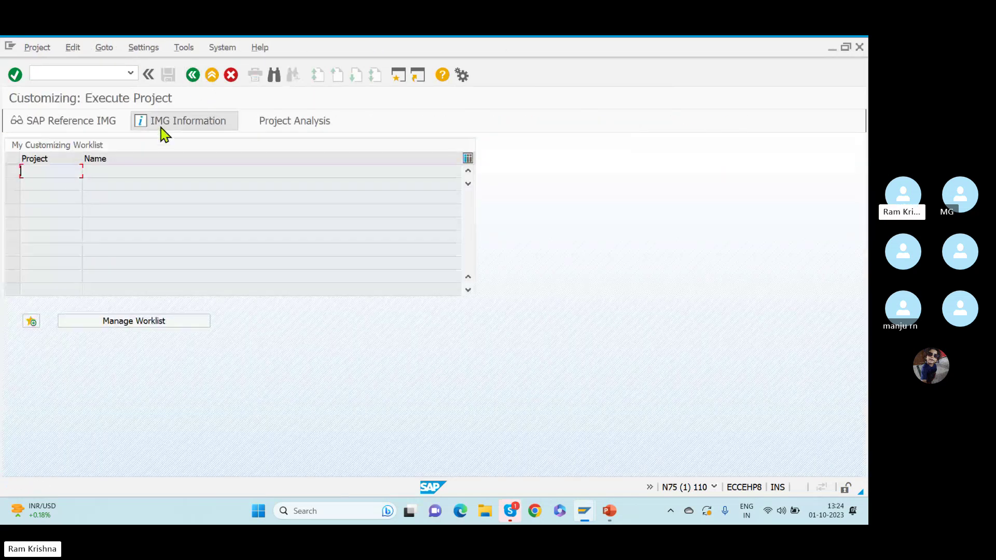
Reopen inbound delivery 180006895 in the ECC session and check item 10's plant, storage location and material in the goods movement data
key(alt+Tab)
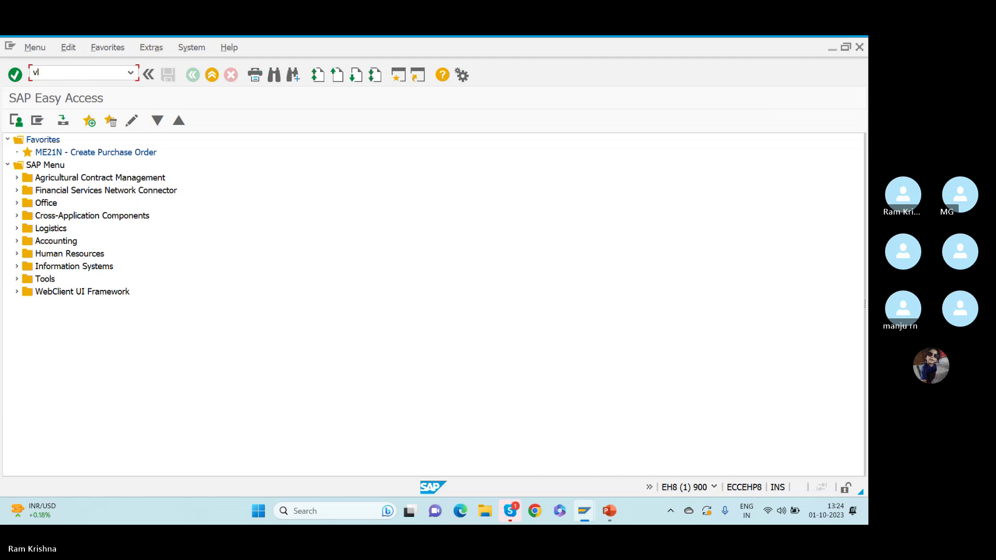
key(Return)
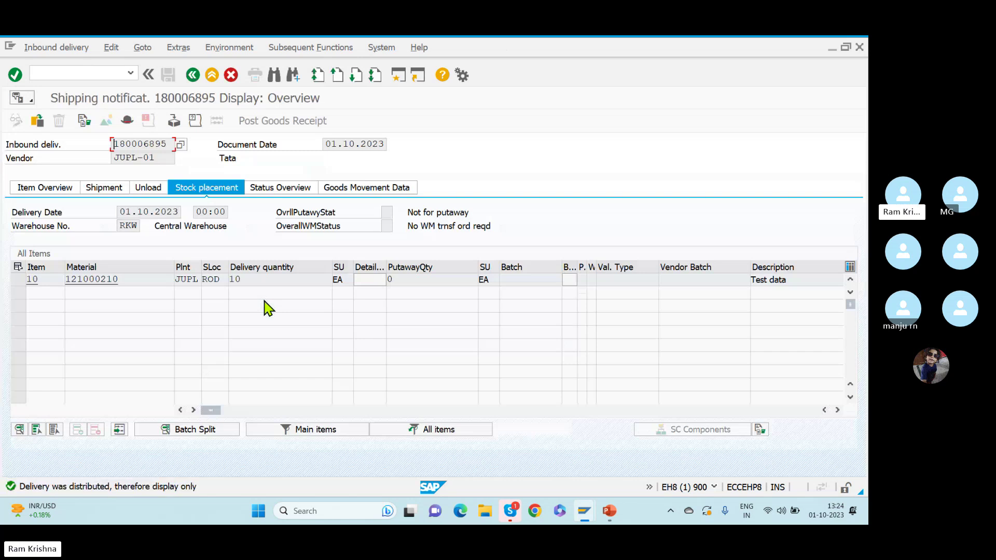
click(374, 192)
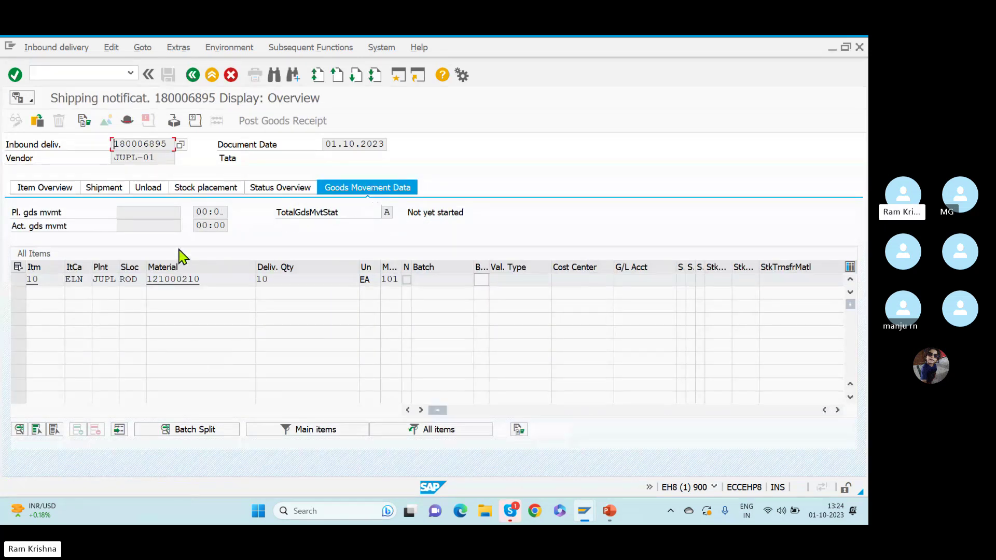
double_click(96, 283)
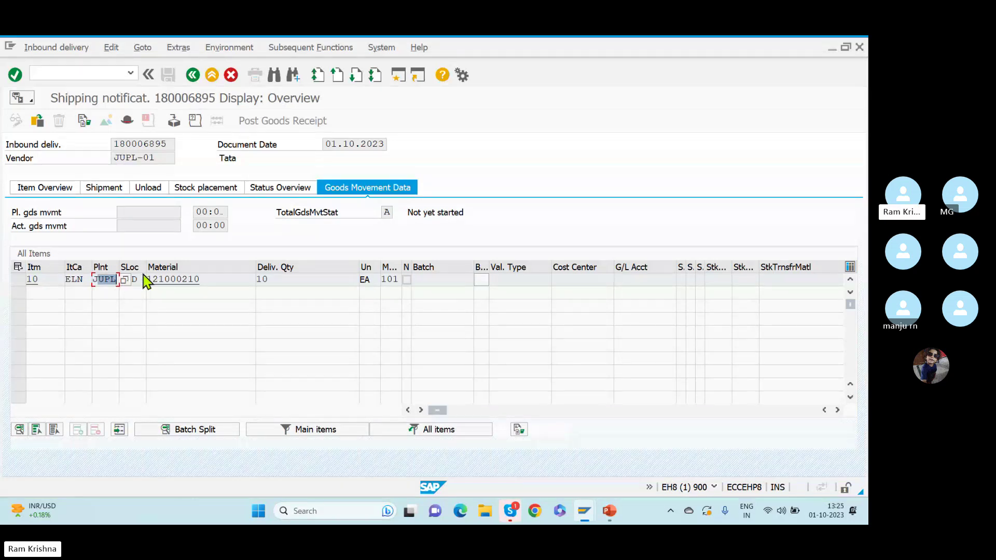
click(141, 279)
click(221, 279)
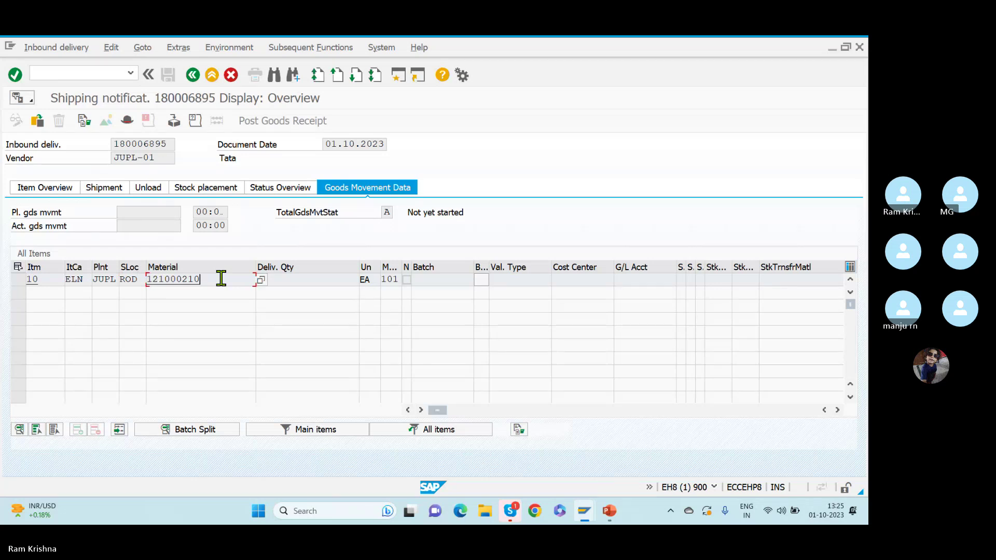
Review the delivery's header processing and stock placement data, then copy the External ID from its administration data
click(46, 188)
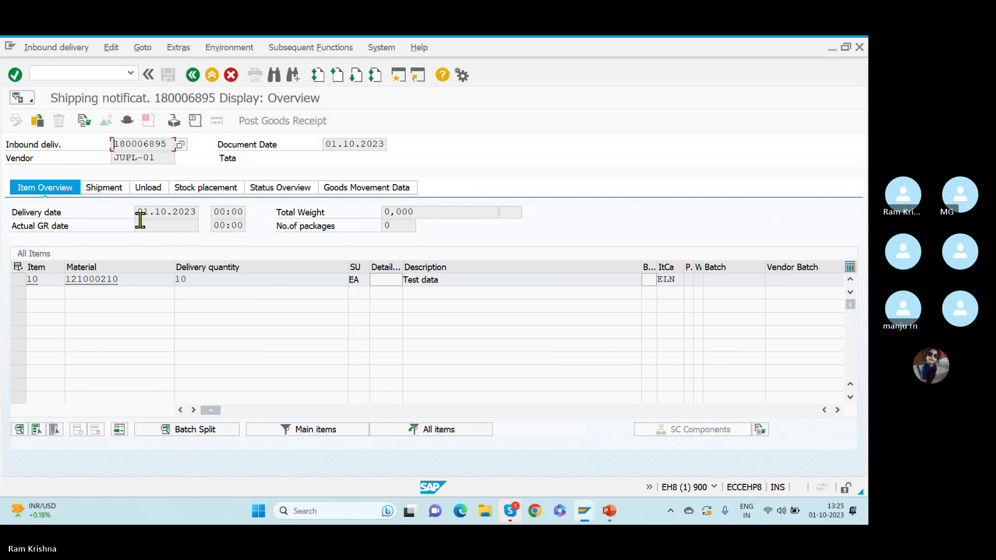
click(127, 120)
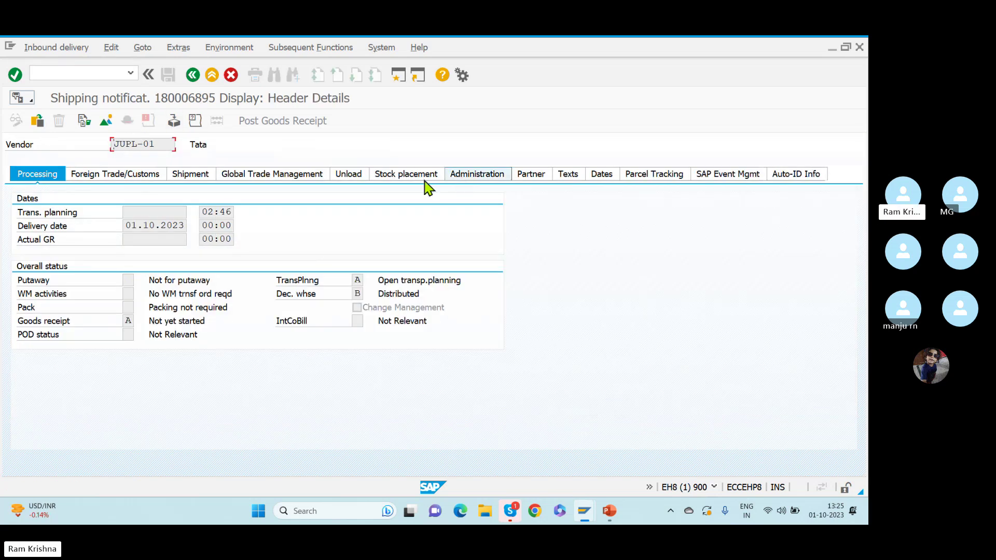
click(408, 177)
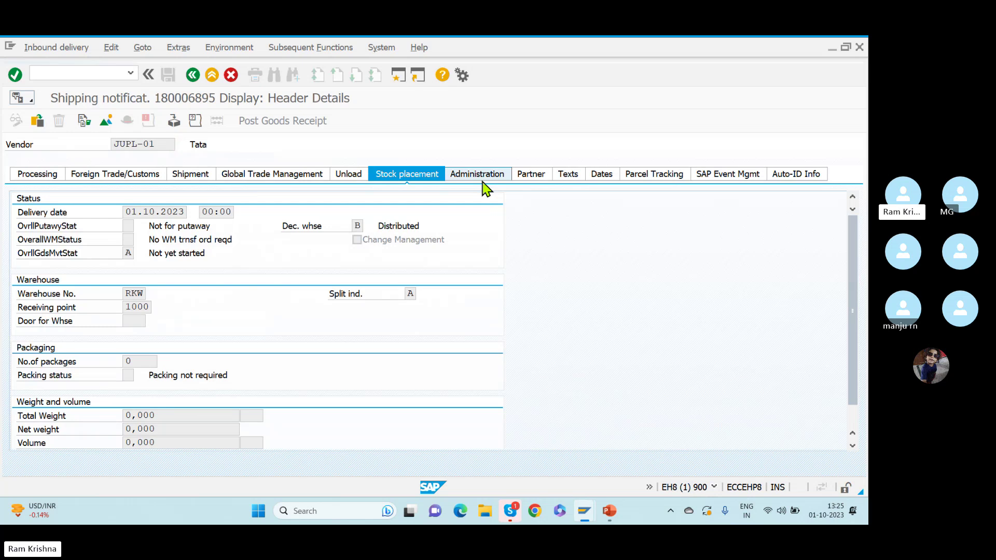
click(486, 176)
drag(206, 212, 86, 223)
key(ctrl+c)
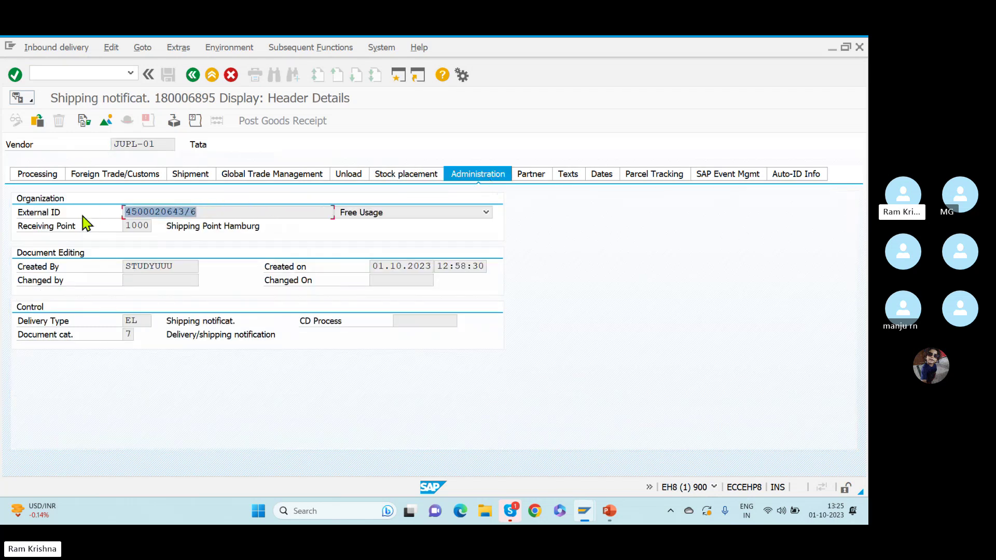
Switch to the EWM Maintain Inbound Delivery session and search by Advanced Shipping Notification using the copied external ID
key(alt+Tab)
key(alt+Tab)
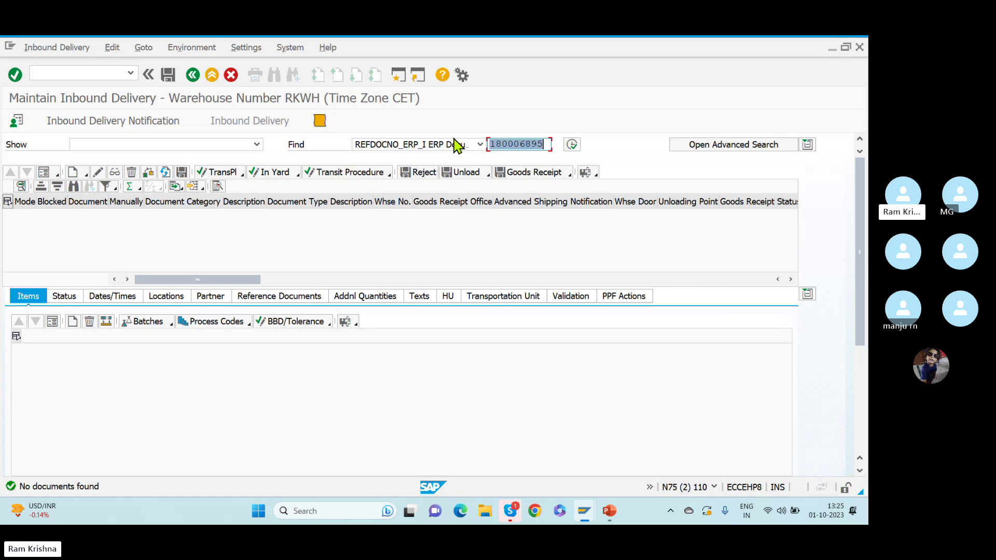
click(439, 145)
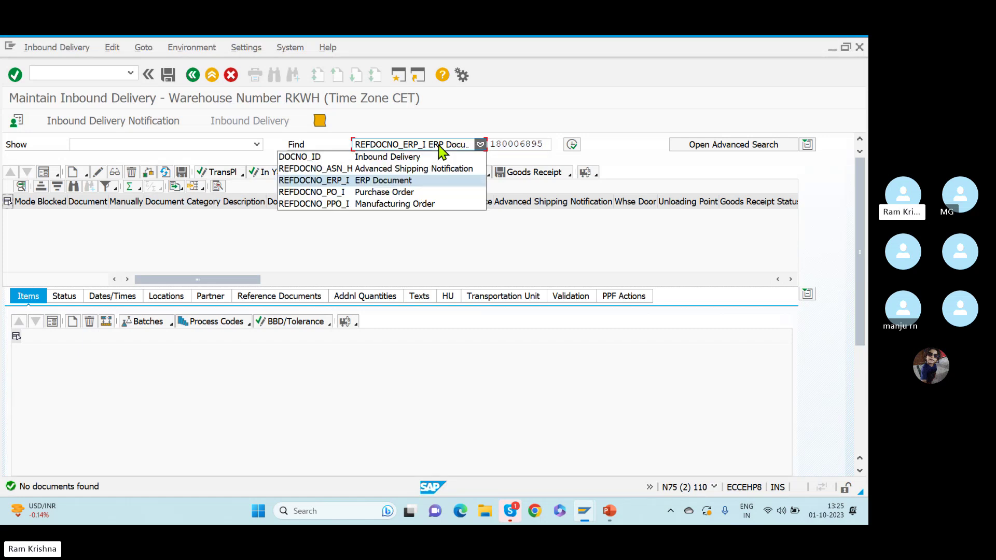
click(394, 169)
click(505, 143)
key(ctrl+v)
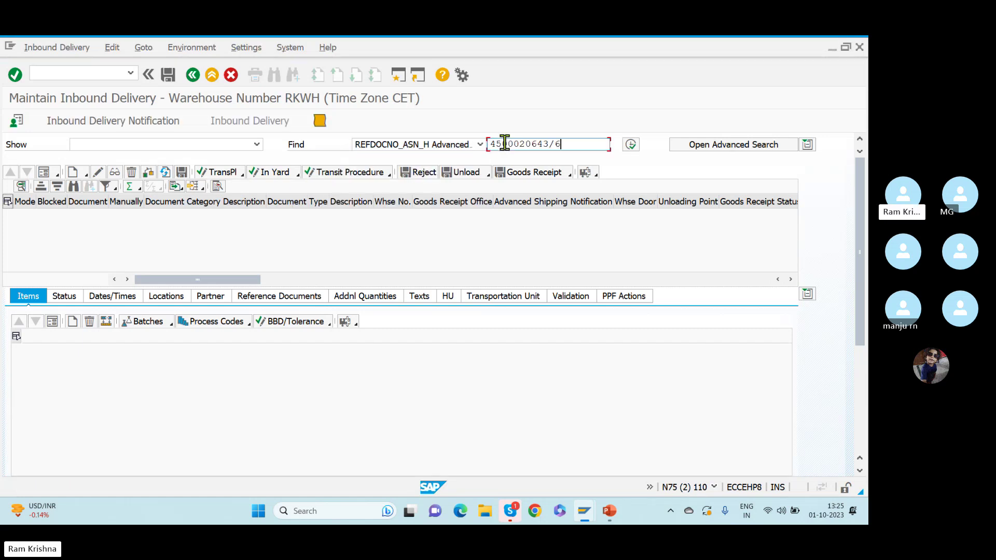
click(631, 145)
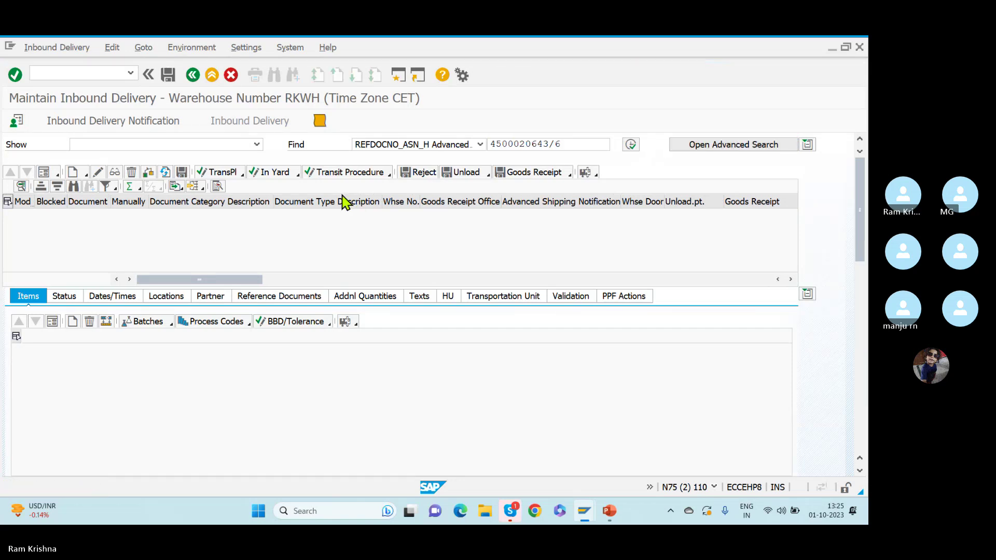
Run an advanced search for inbound deliveries created on 01.10.2023, then close the advanced search
click(158, 205)
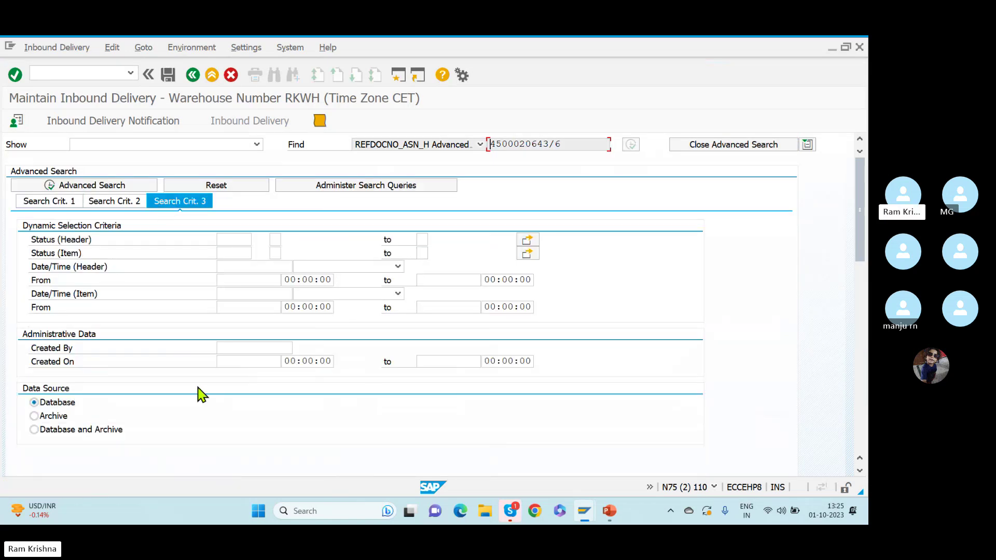
click(244, 361)
click(284, 362)
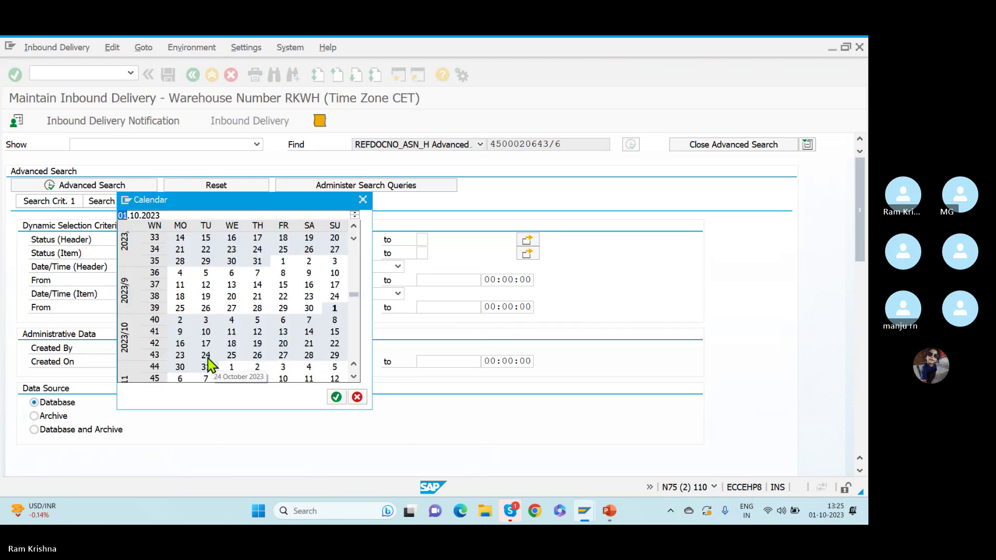
click(335, 310)
double_click(335, 312)
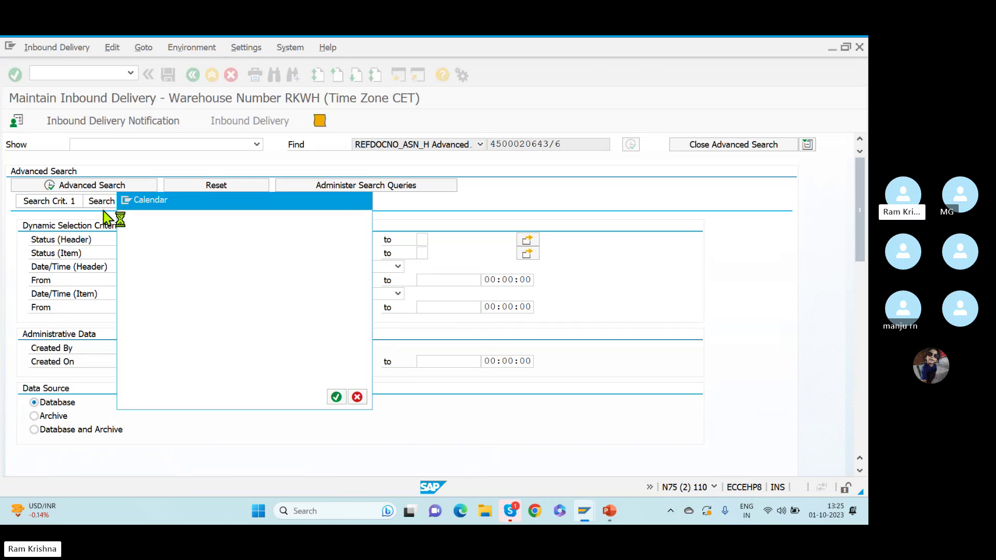
click(52, 186)
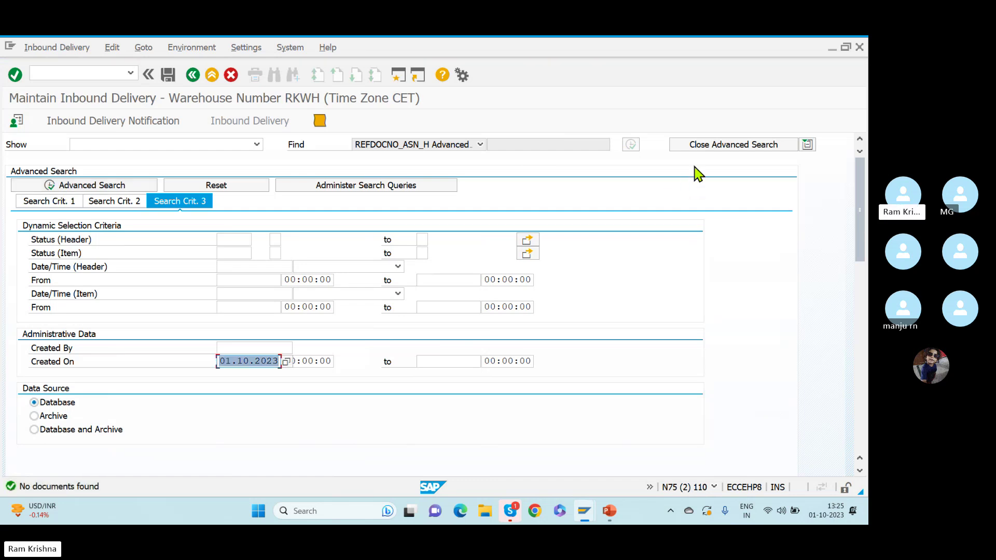
click(738, 146)
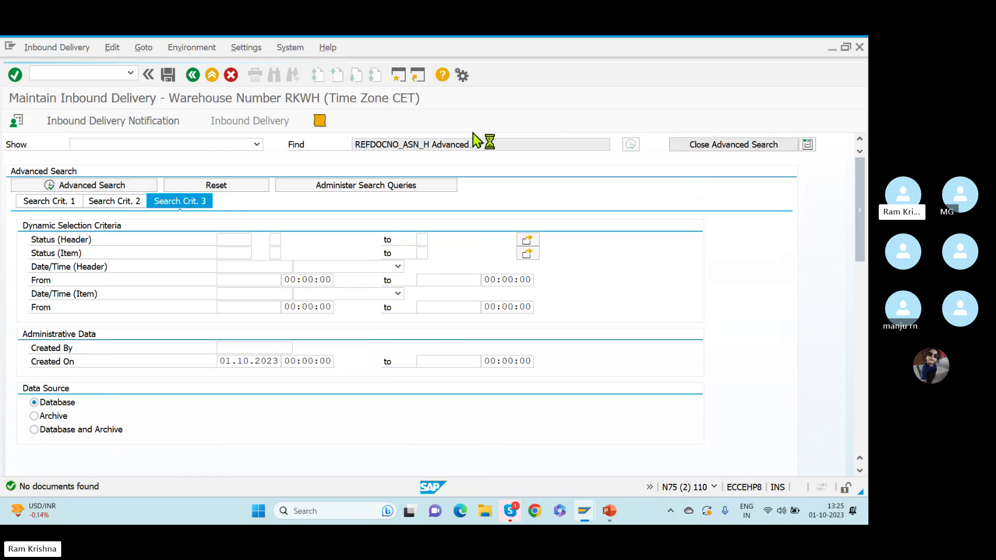
Return to the delivery overview in the ECC session, select the inbound delivery number and switch back to EWM
key(alt+Tab)
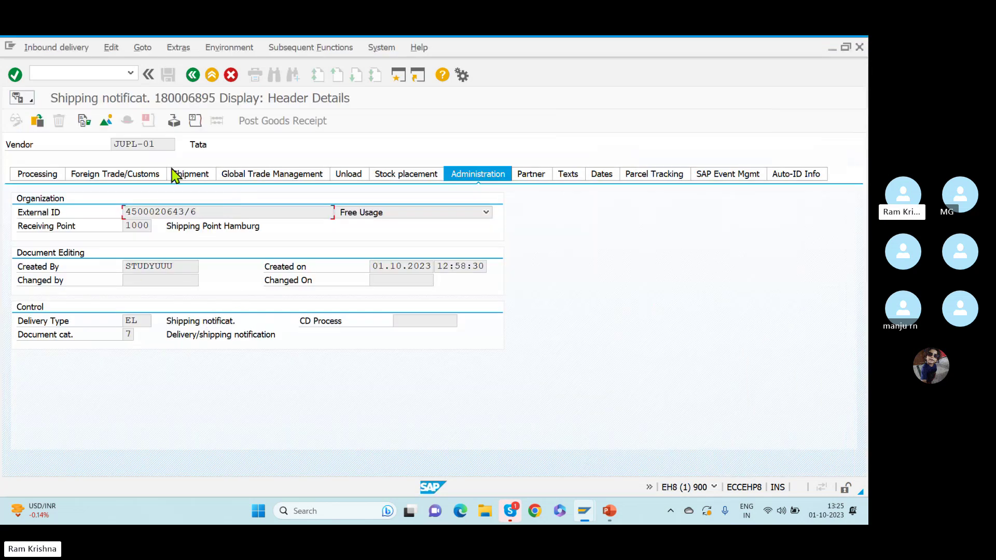
click(192, 74)
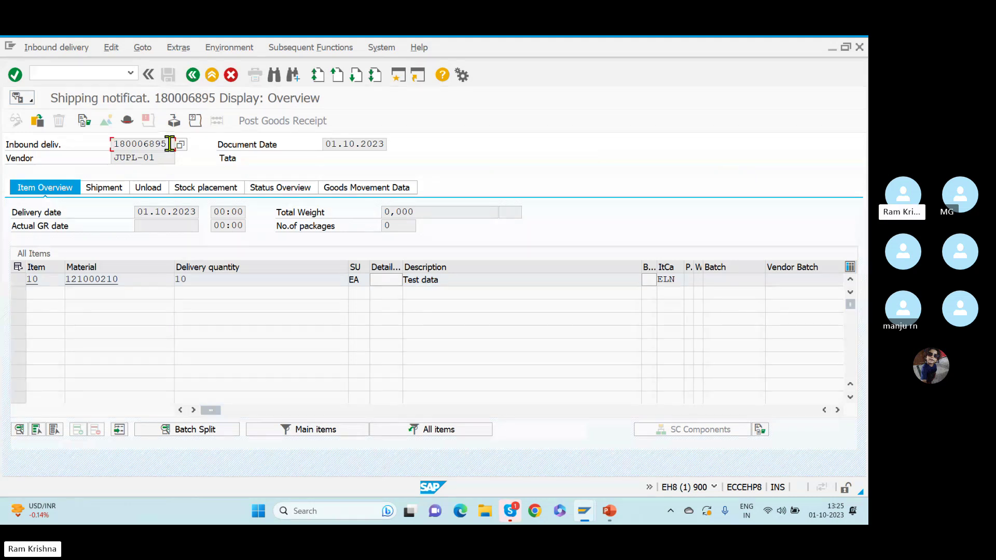
drag(169, 144, 71, 140)
key(alt+Tab)
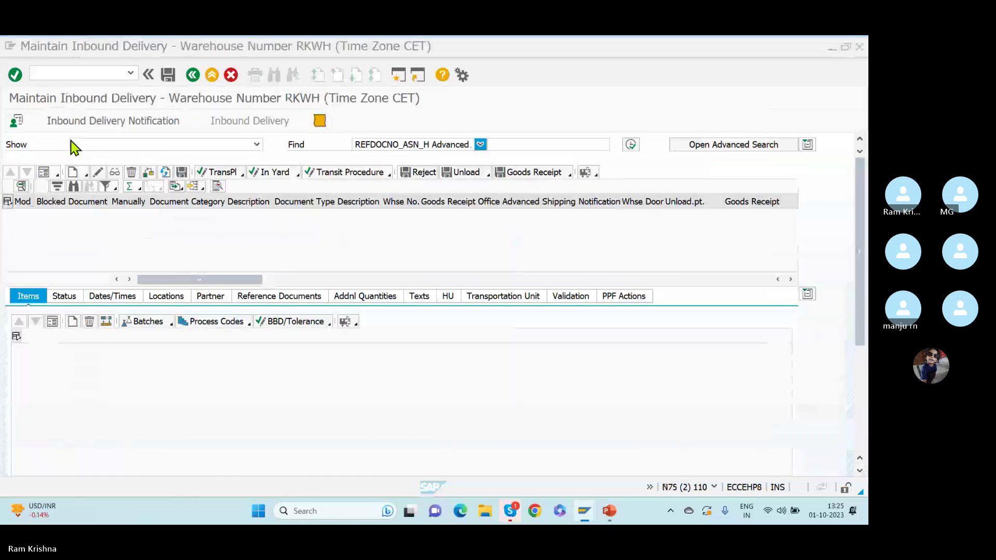
Open the warehouse monitor with /n/scwm/mon and run the Message Queue selection under Tools for all warehouses
click(131, 73)
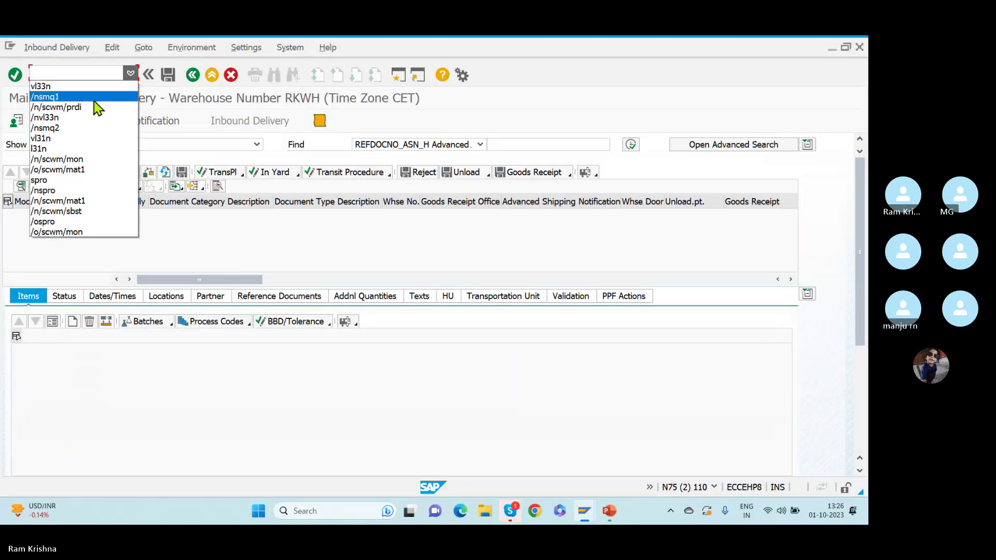
click(57, 159)
key(Return)
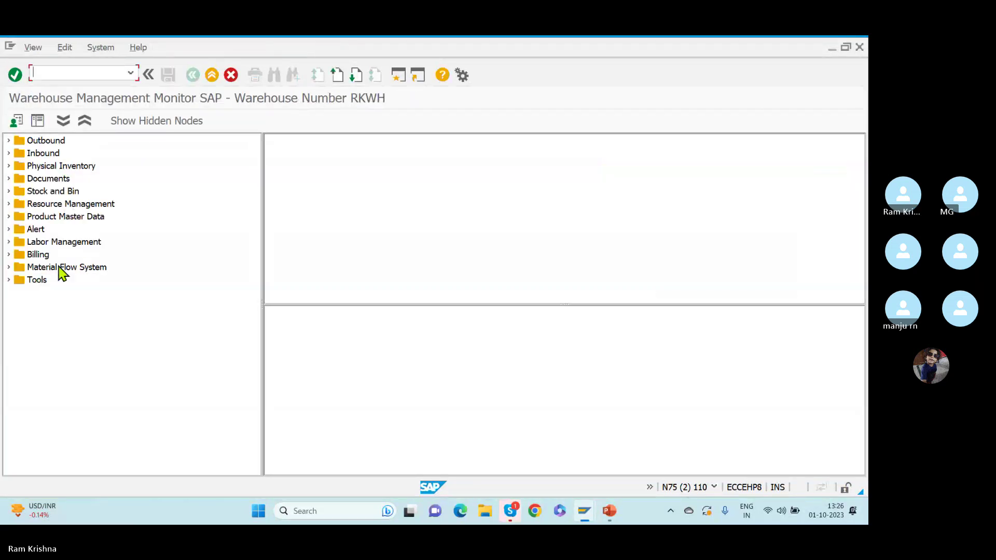
click(9, 279)
click(54, 293)
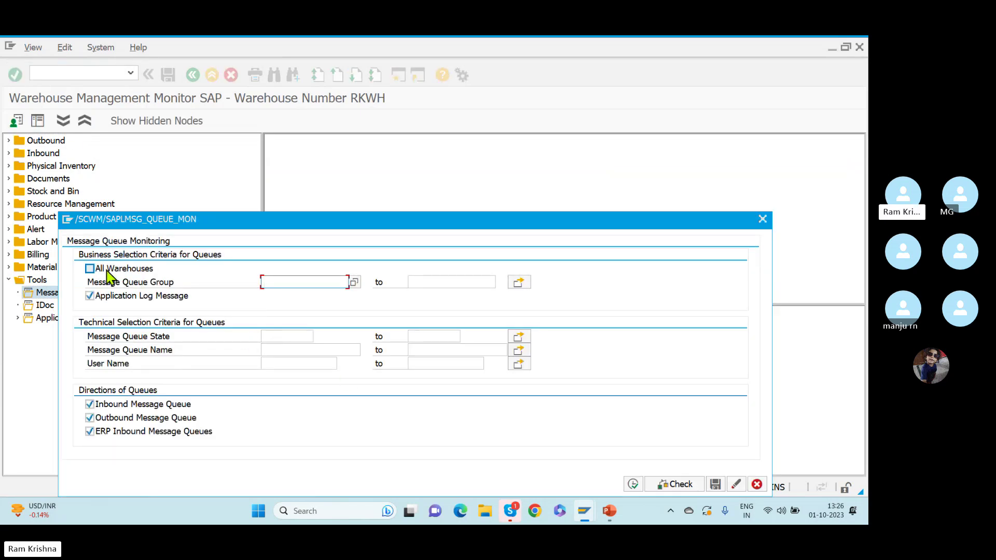
click(107, 270)
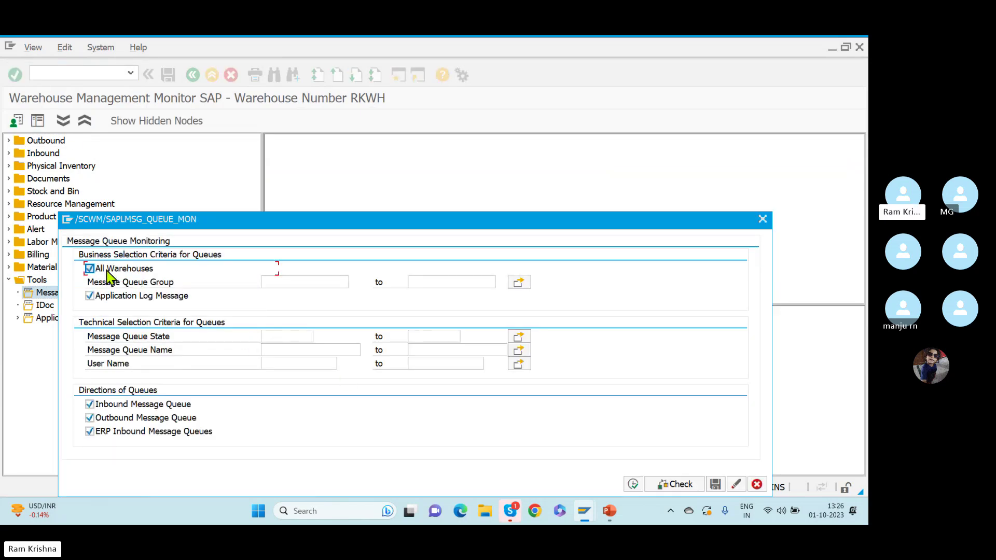
click(633, 484)
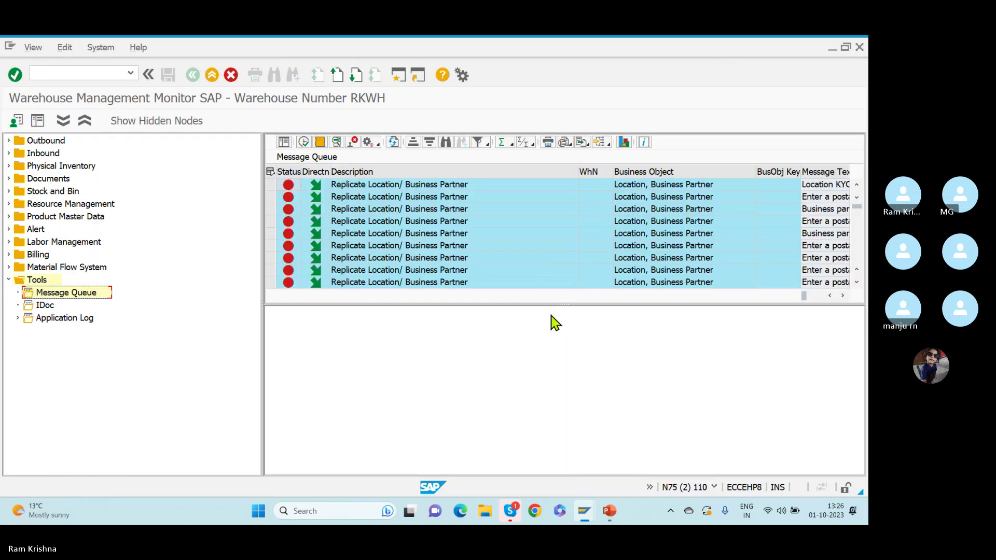
Enlarge the message queue list and filter it by business object key 180006895, copied from the ECC inbound delivery
drag(542, 305, 558, 431)
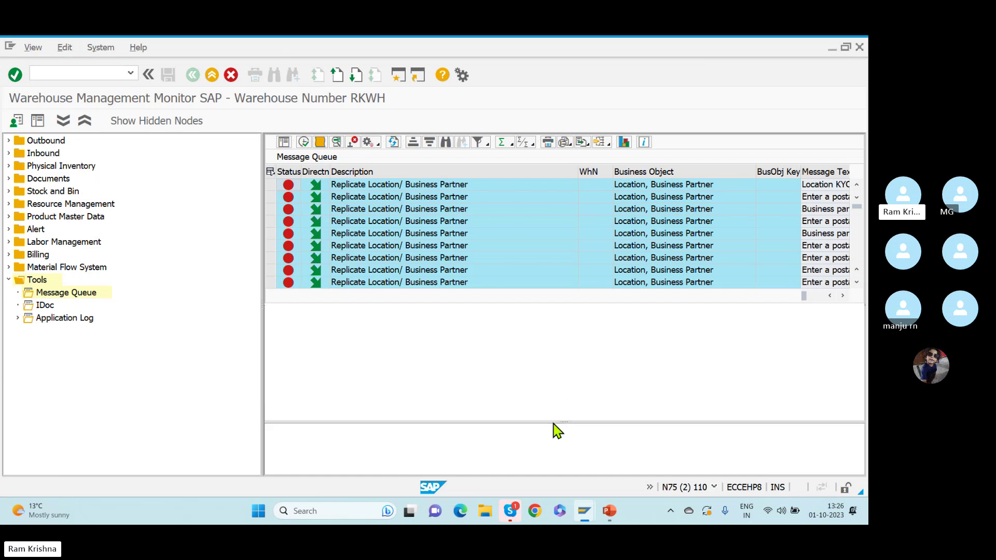
click(740, 172)
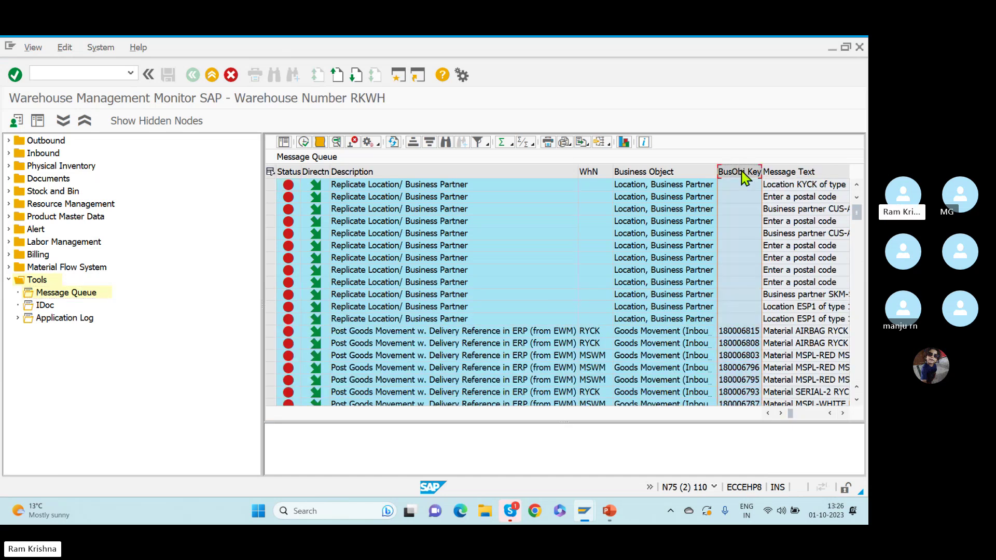
click(478, 143)
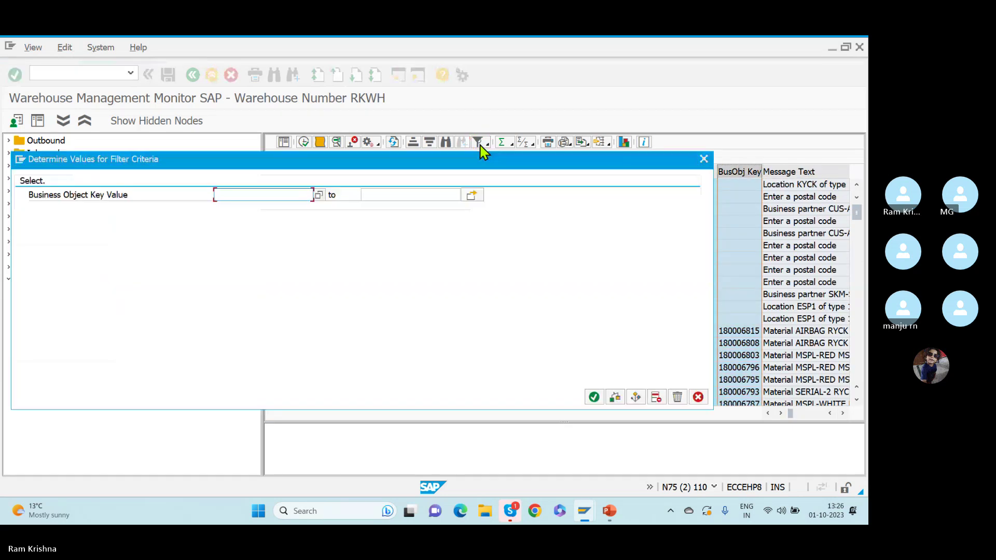
key(ctrl+v)
drag(292, 197, 171, 194)
key(alt+Tab)
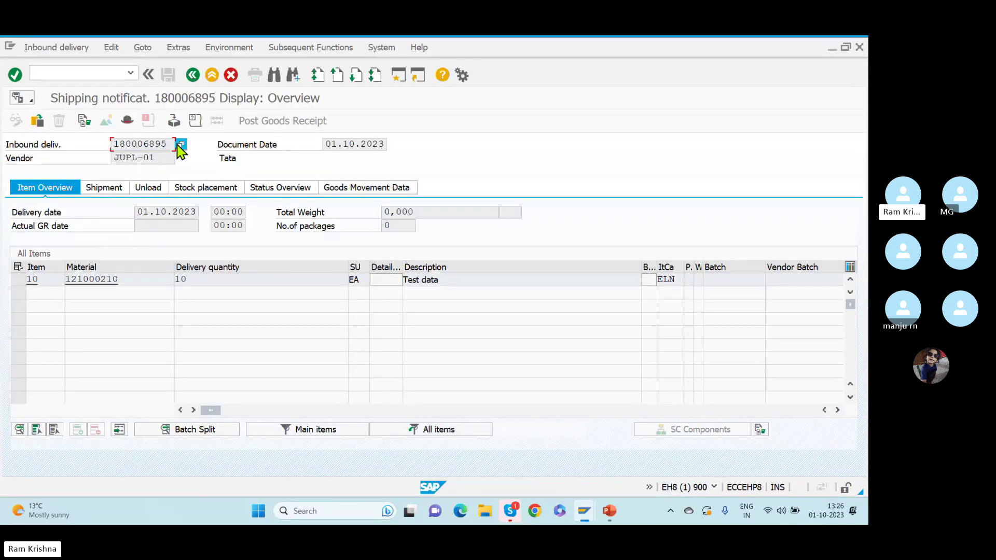
drag(171, 144, 97, 144)
key(ctrl+c)
key(alt+Tab)
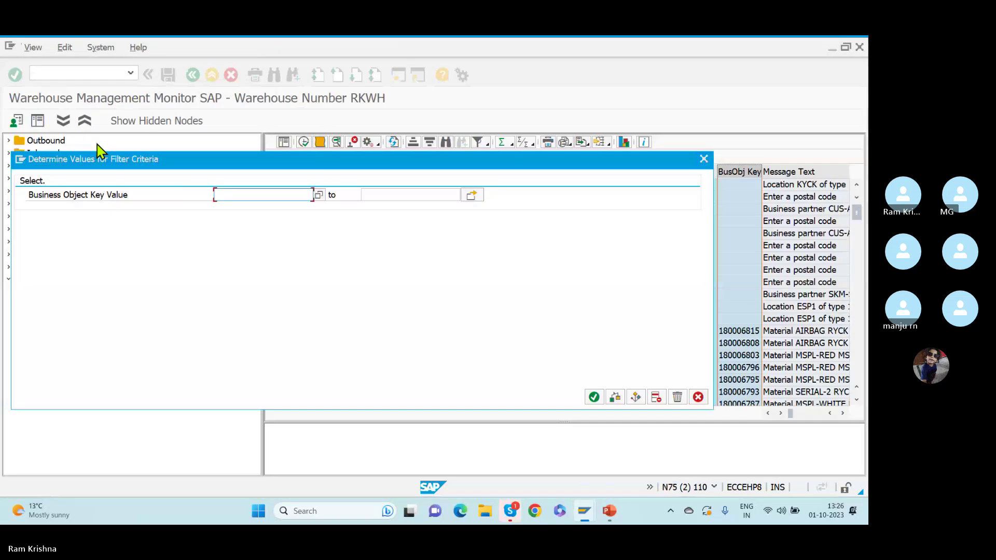
key(ctrl+v)
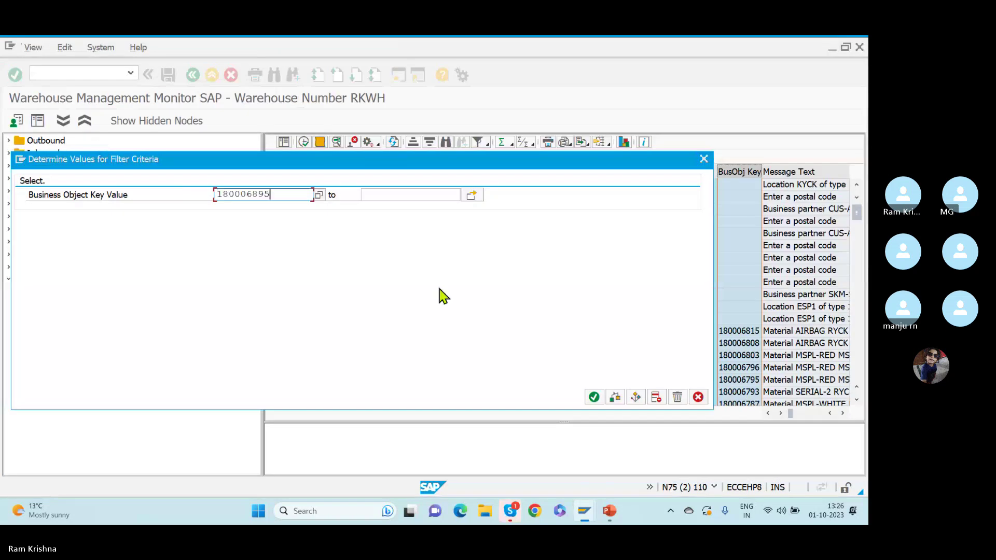
click(594, 397)
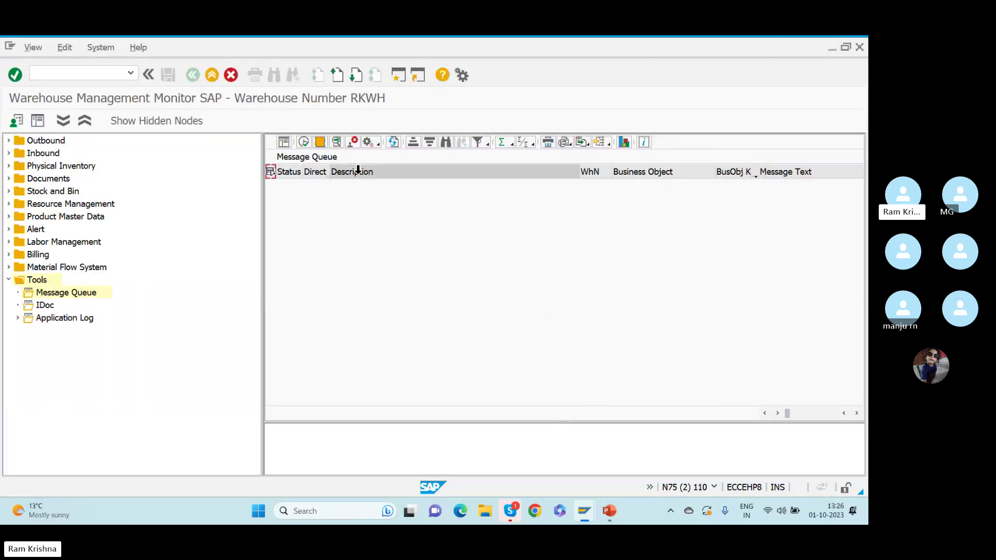
Try to open transactions BD64 and BD97 in the ECC session, then return to the EWM warehouse monitor
key(alt+Tab)
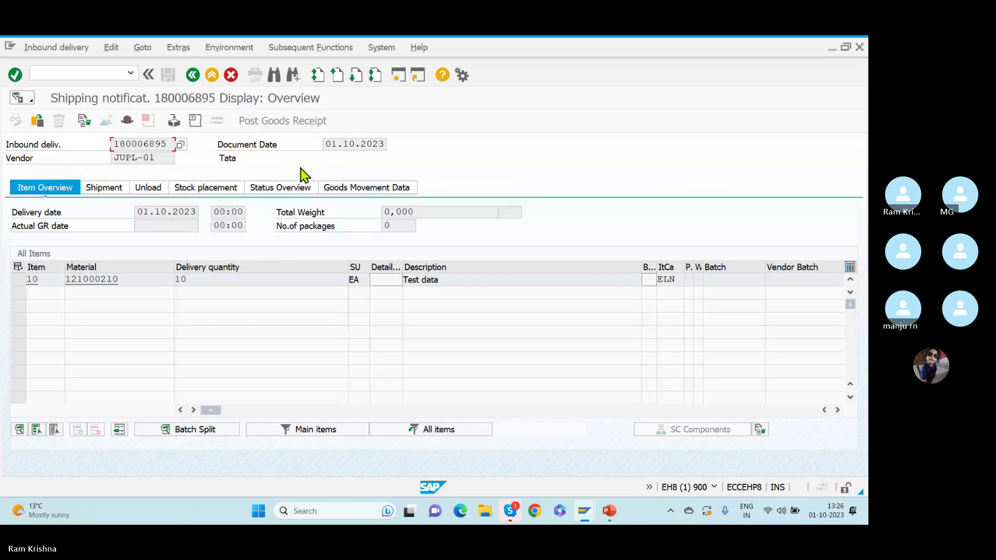
drag(172, 144, 96, 143)
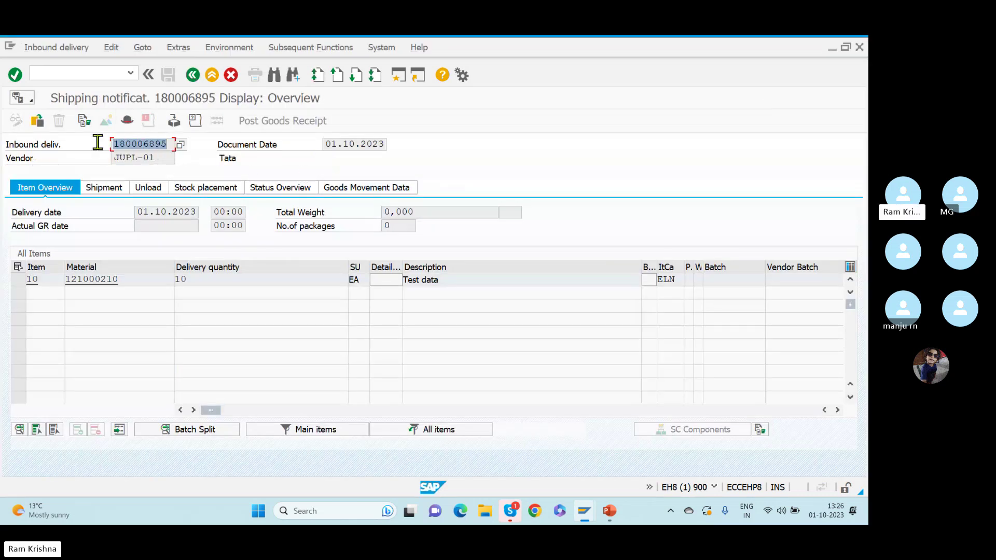
click(91, 149)
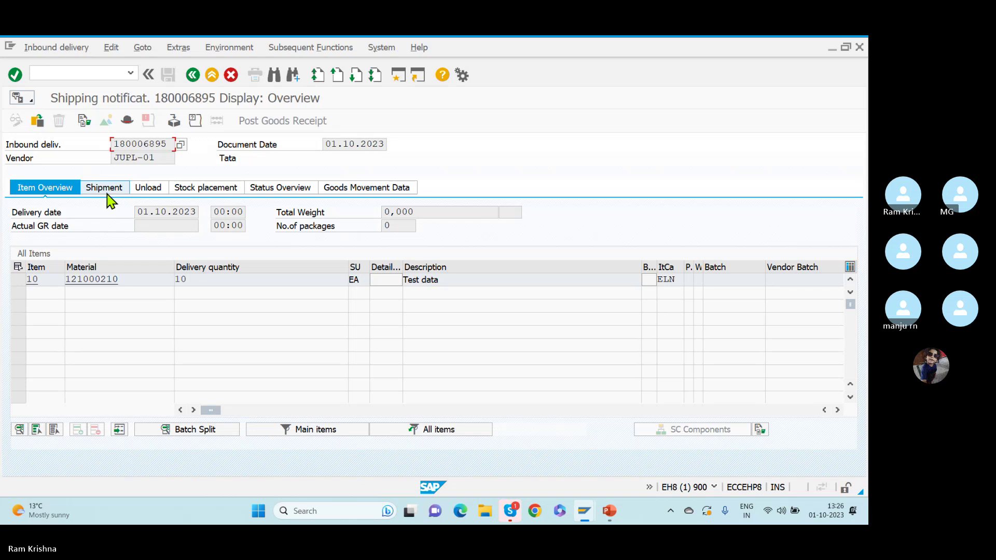
click(68, 71)
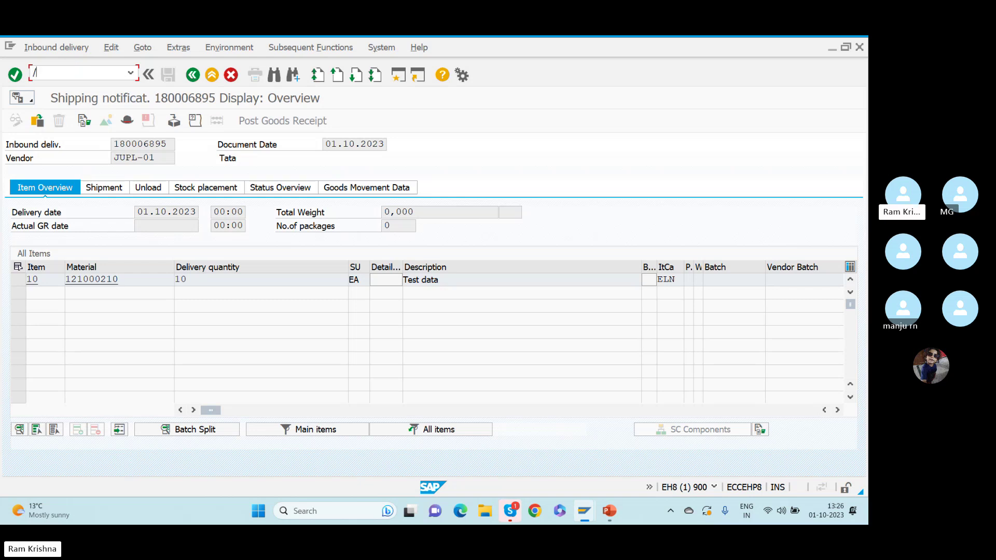
text(nbd64)
key(Return)
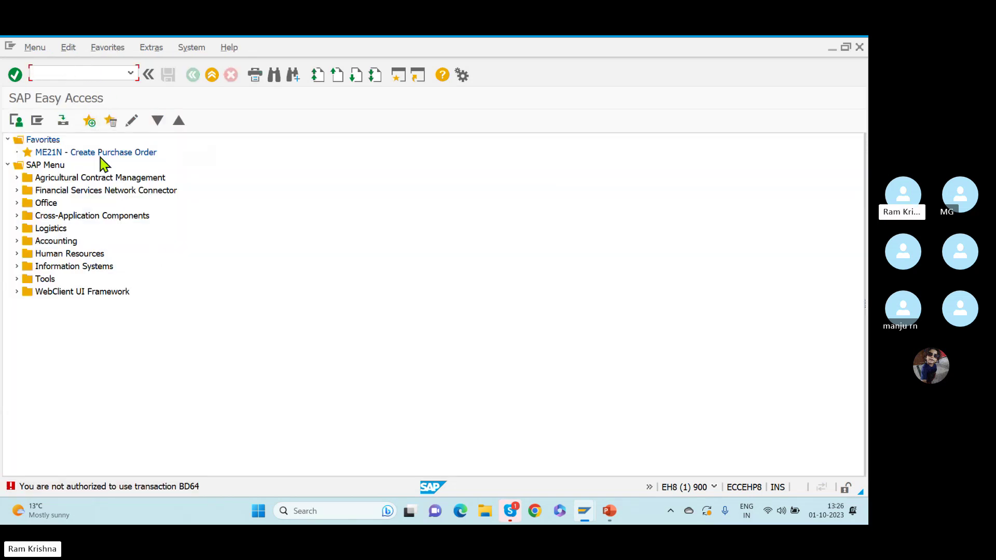
text(bd61)
key(Return)
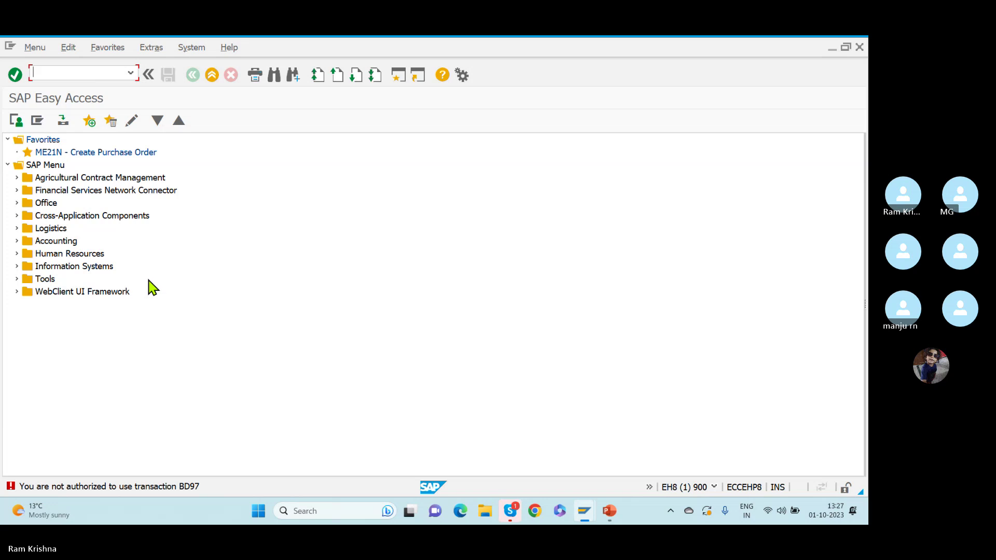
key(alt+Tab)
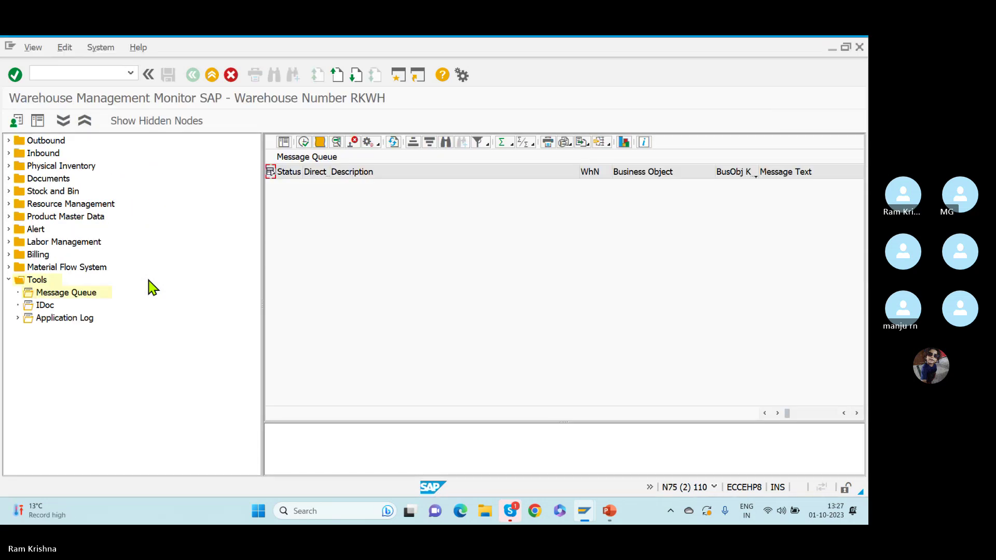
Check the ECC session, leave the EWM warehouse monitor and exit the Customizing project screen in the other EWM session
key(alt+Tab)
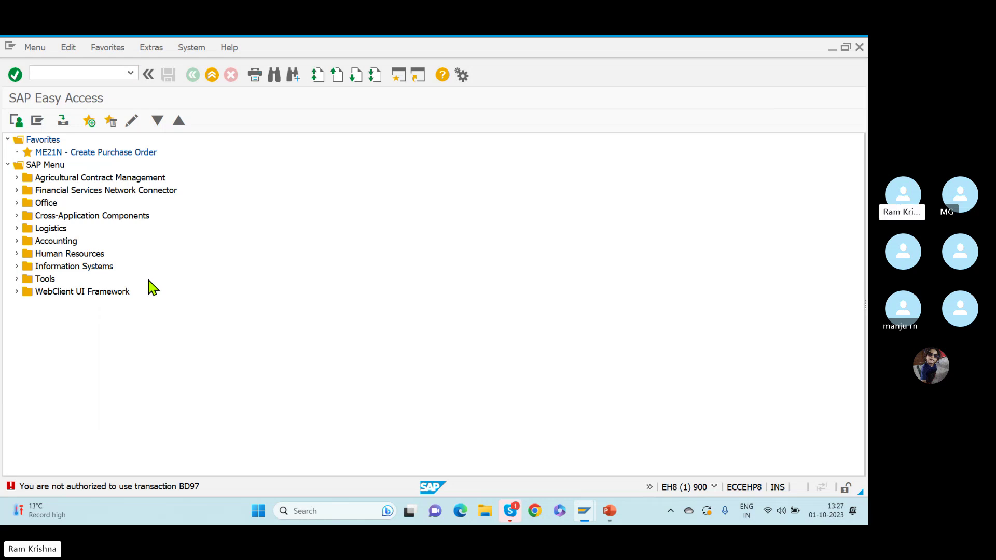
key(alt+Tab)
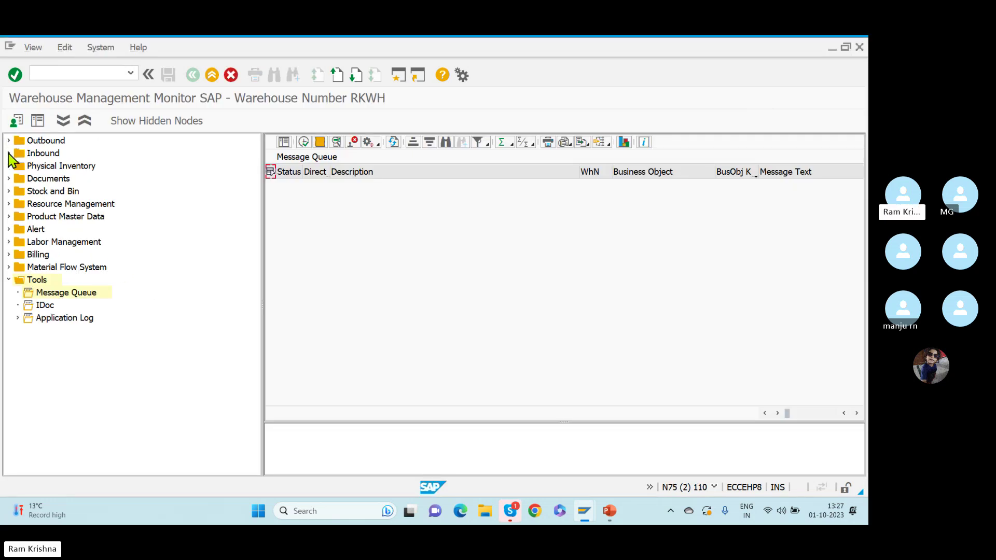
click(212, 75)
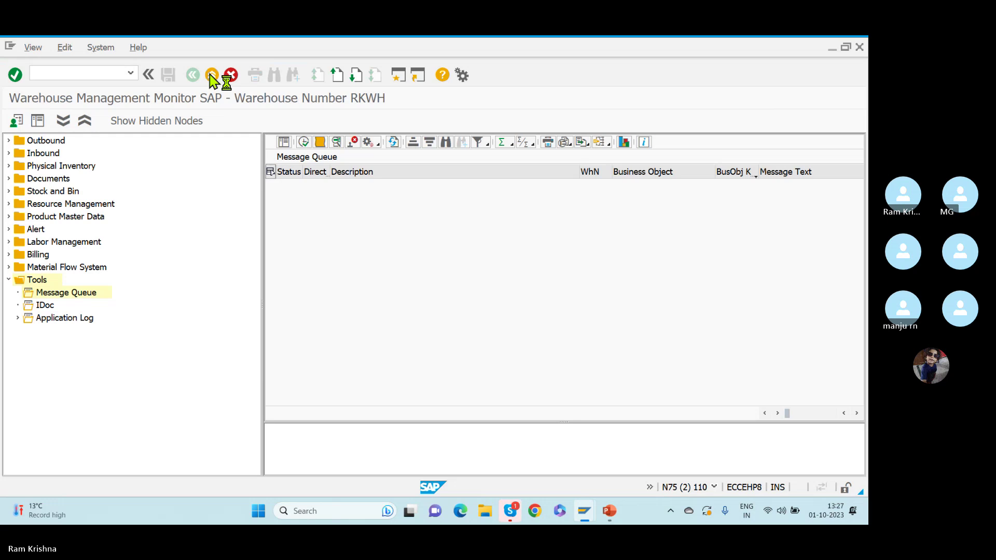
key(alt+Tab)
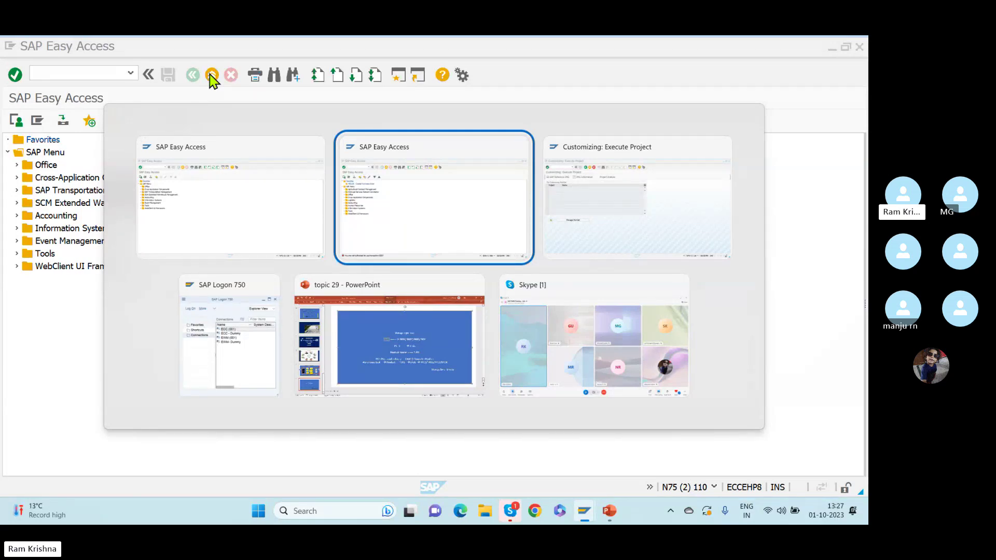
key(alt+Tab)
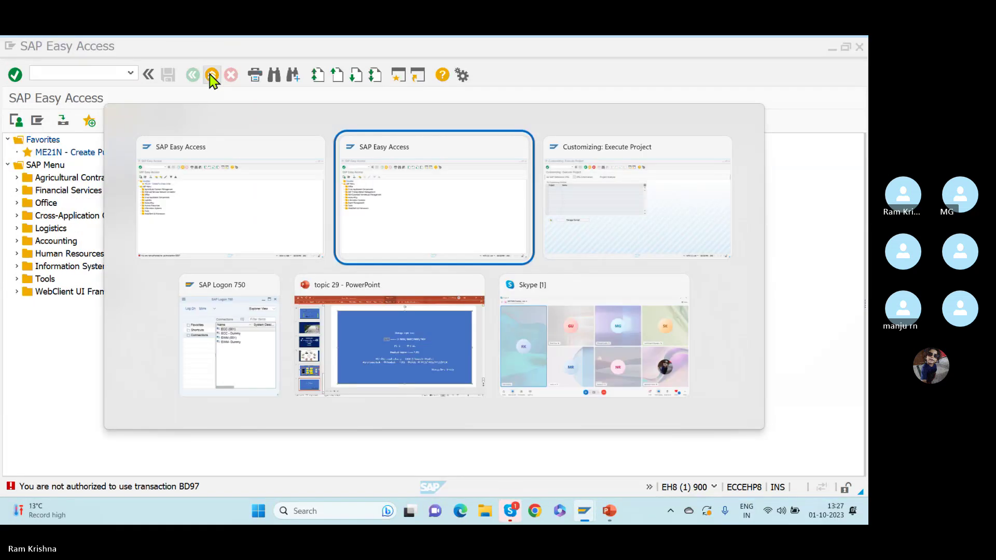
key(alt+Tab)
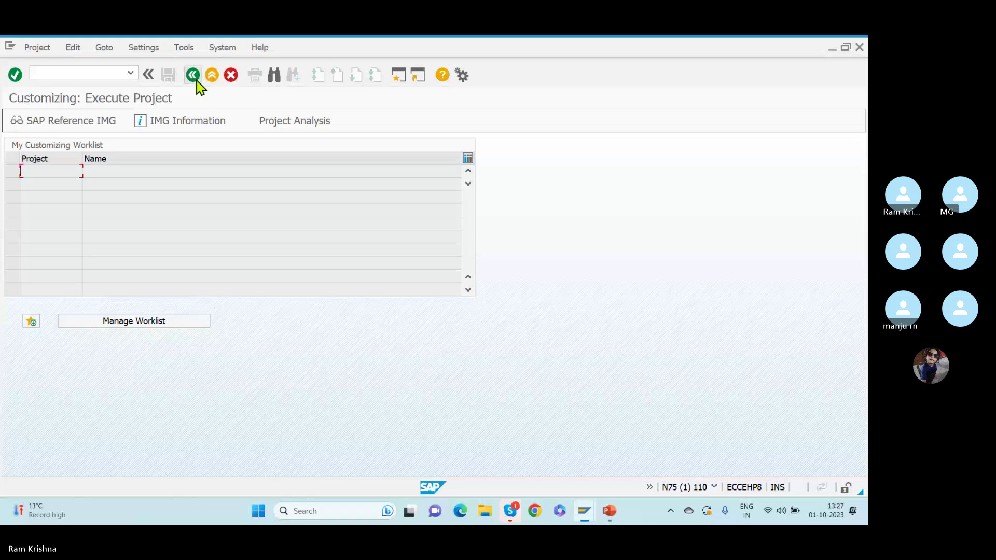
click(193, 76)
Open inbound delivery maintenance with /n/scwm/prdi and search for all inbound deliveries without restricting the search
click(131, 73)
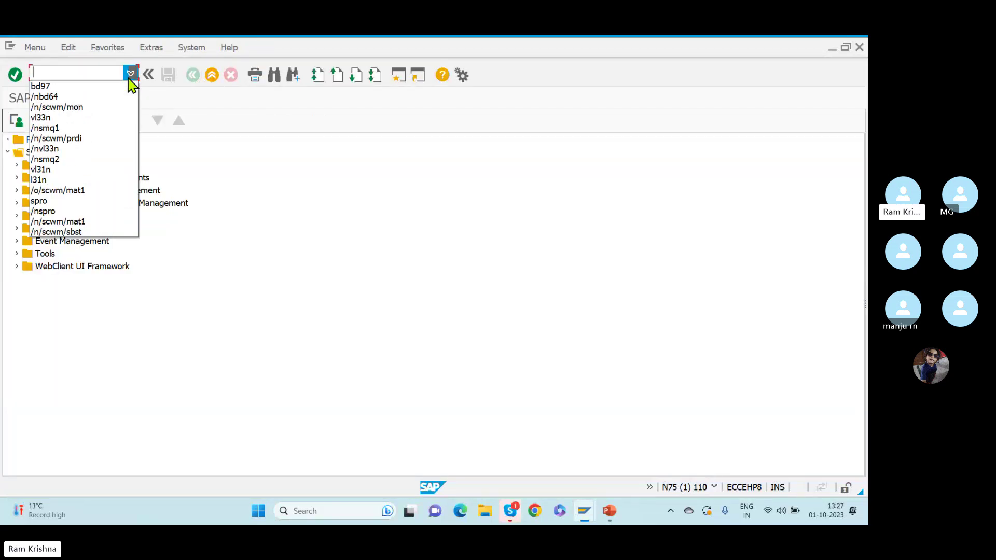
click(54, 138)
key(Return)
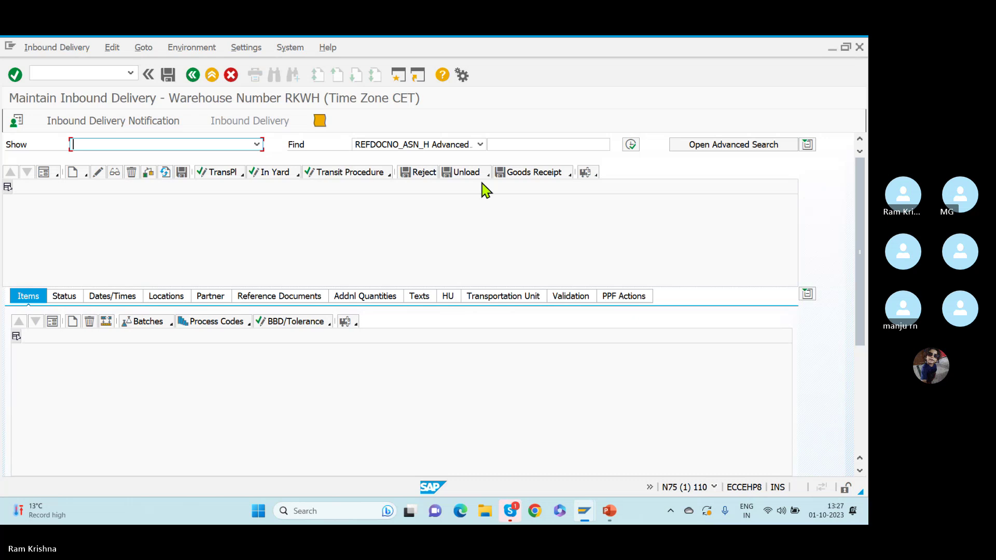
click(632, 145)
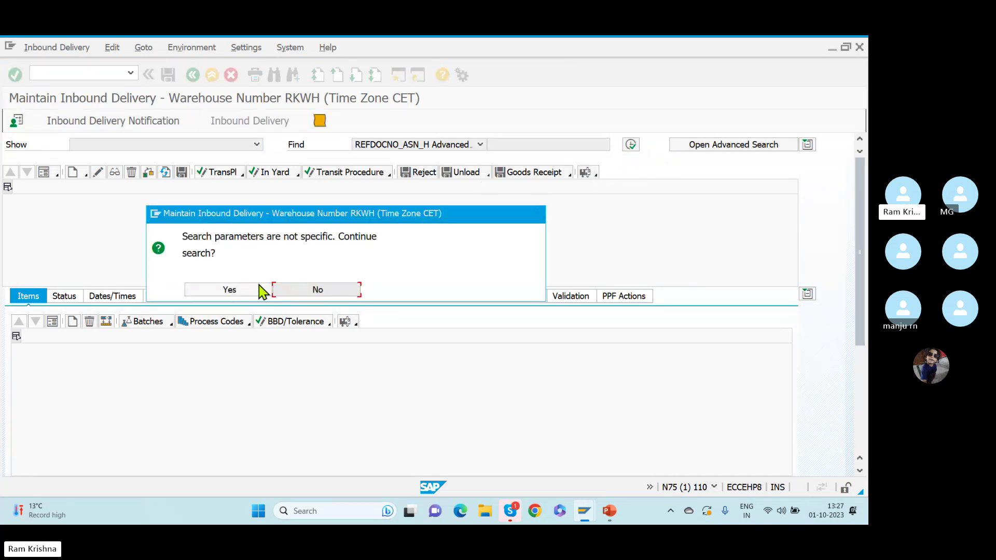
click(234, 291)
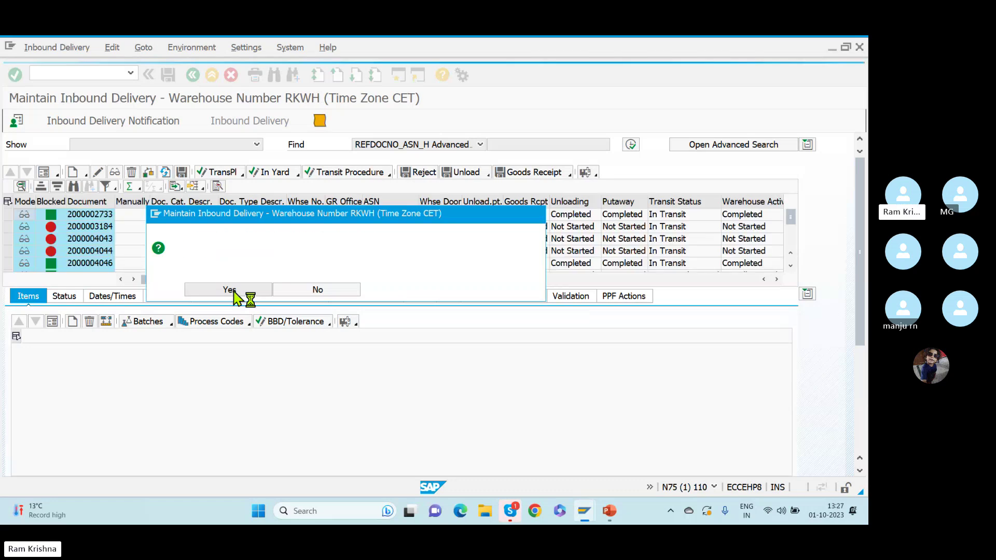
click(791, 229)
click(8, 251)
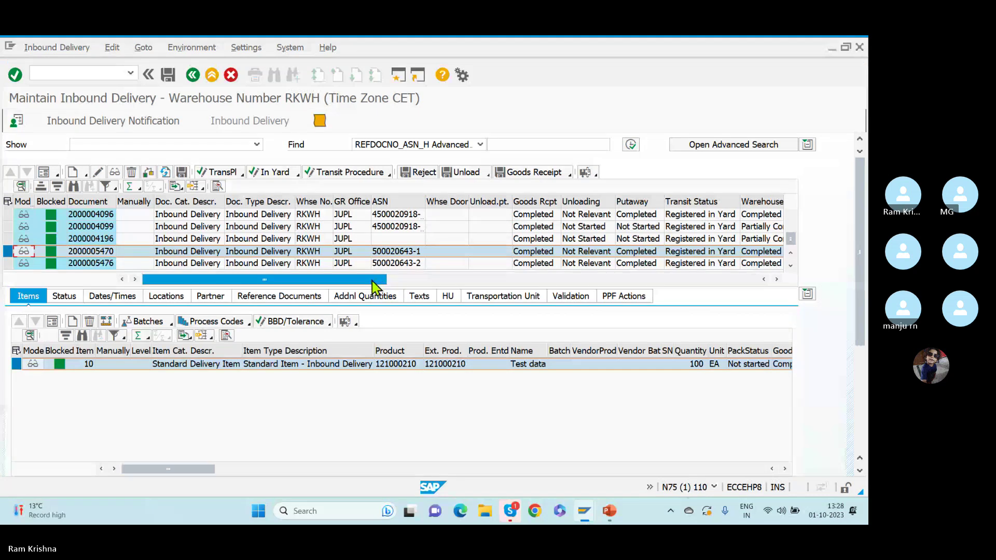
click(293, 298)
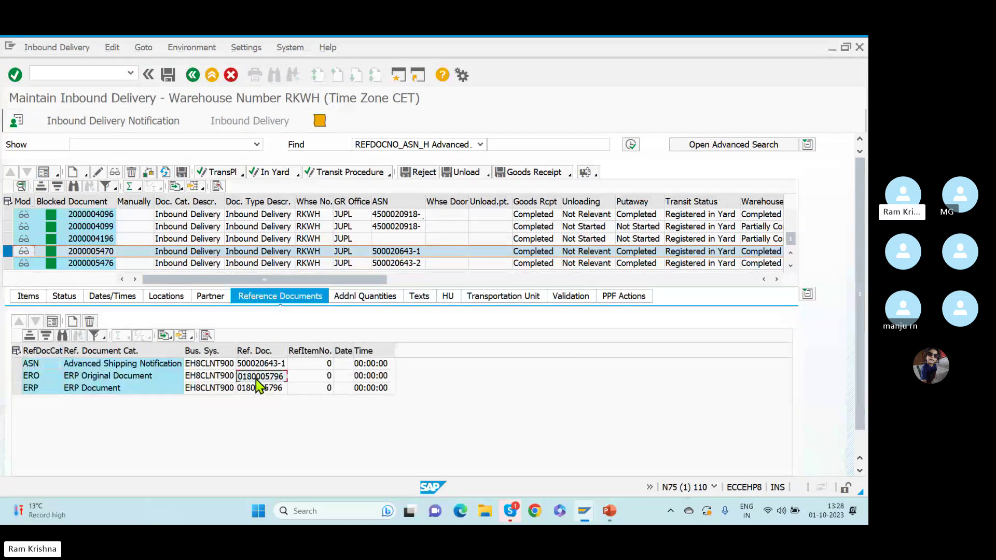
Switch to the ECC session and display the referenced ERP inbound delivery 180005796 in transaction VL33N
key(alt+Tab)
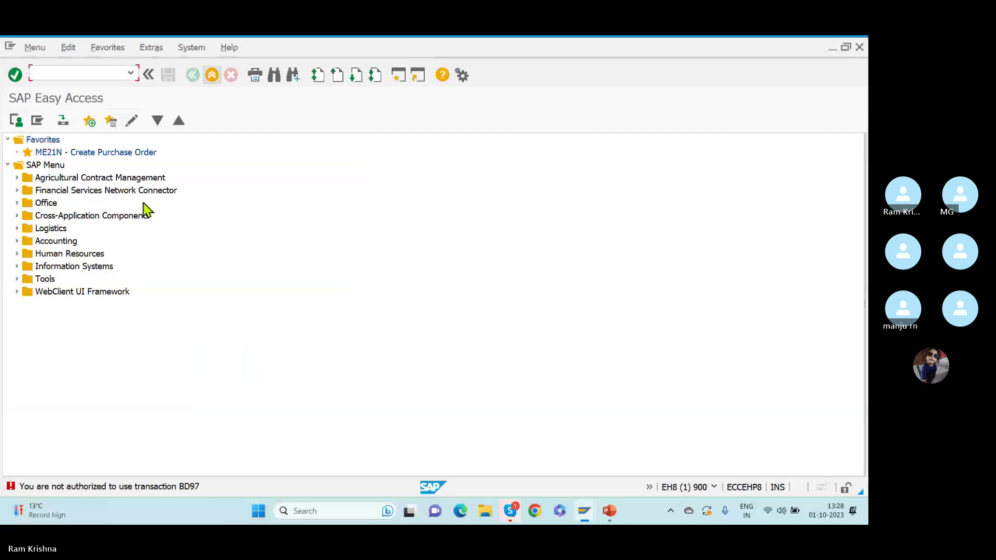
text(vl33n)
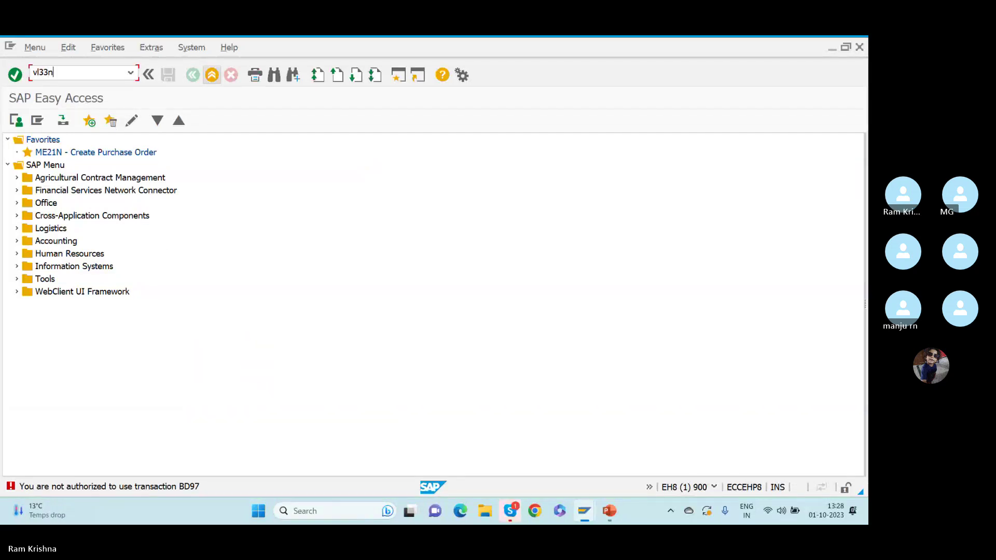
key(Return)
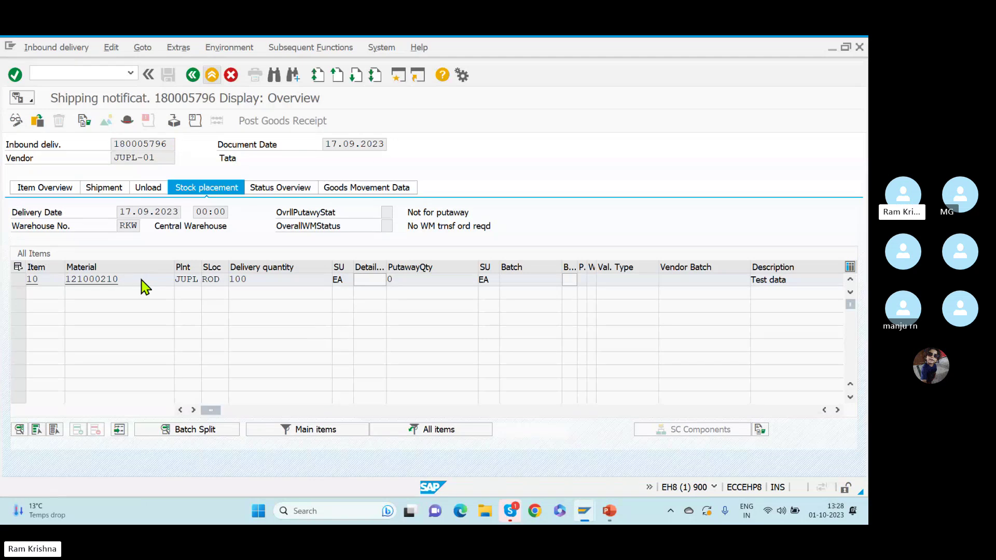
Open the predecessor data of delivery item 10 and copy the reference purchase order number
double_click(140, 281)
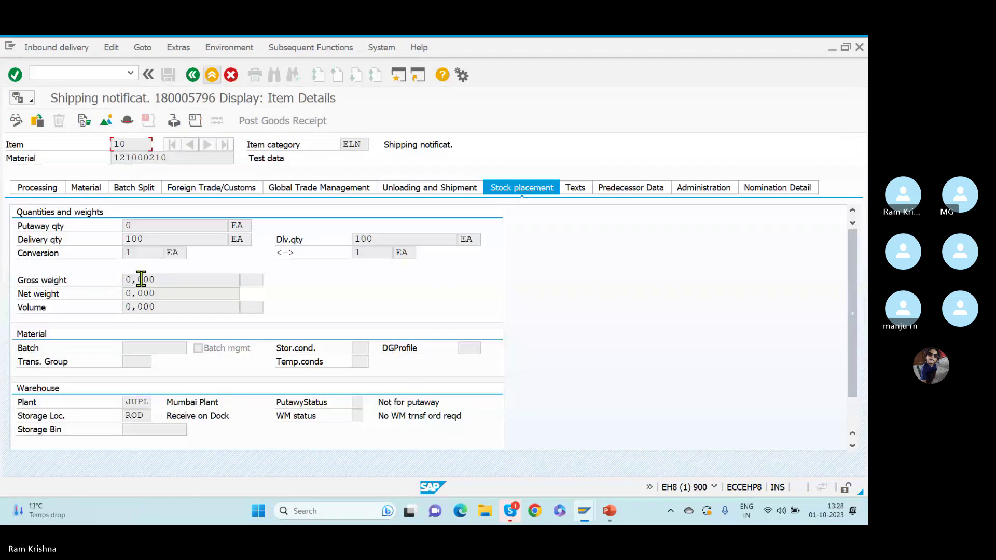
click(627, 189)
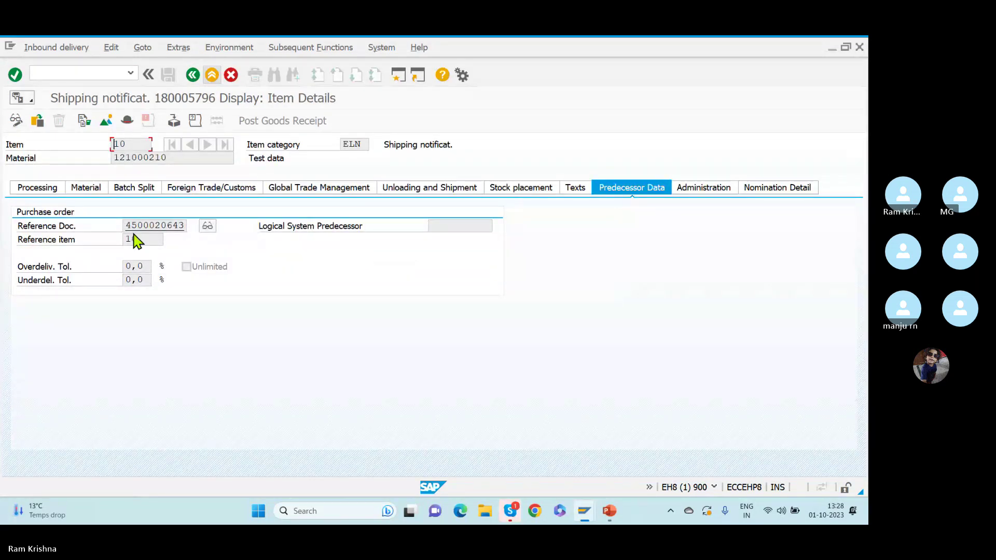
drag(124, 225, 226, 225)
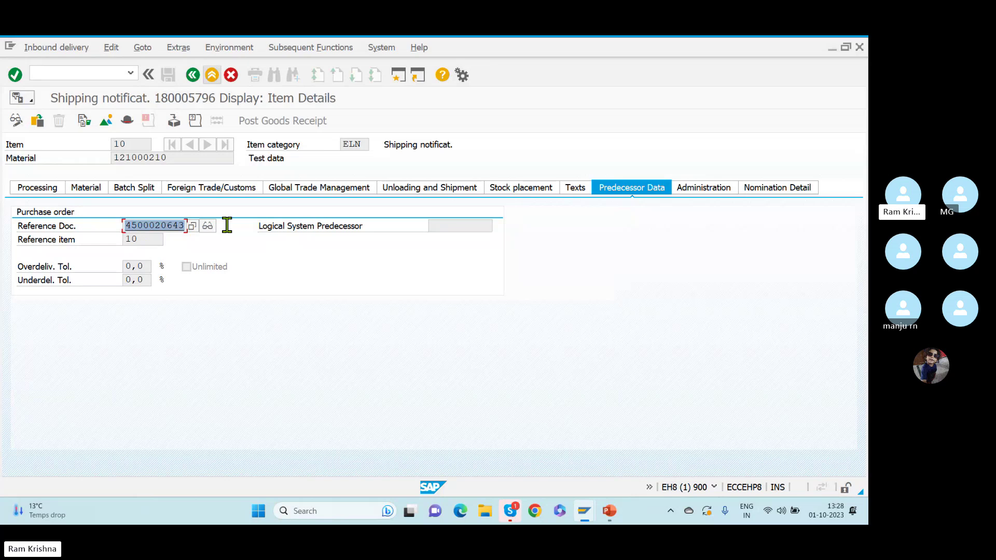
click(227, 226)
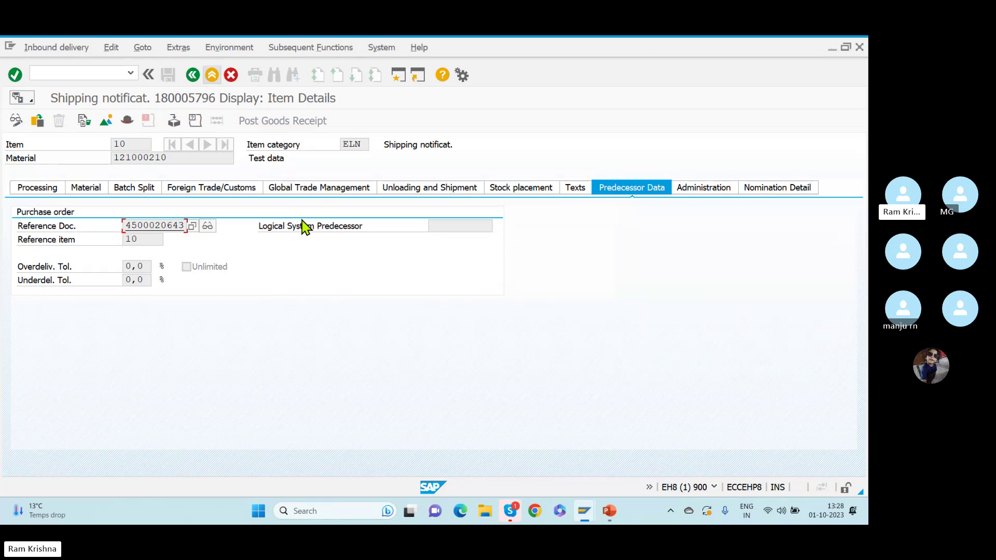
Display the delivery's reference purchase order in transaction ME23N using the copied number
click(57, 70)
text(e23n)
key(Return)
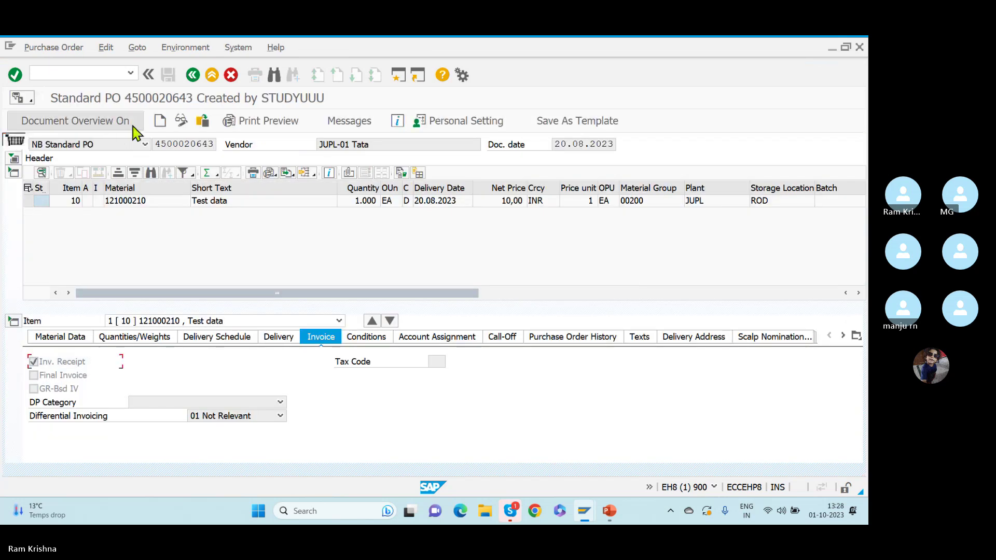
click(202, 123)
key(Return)
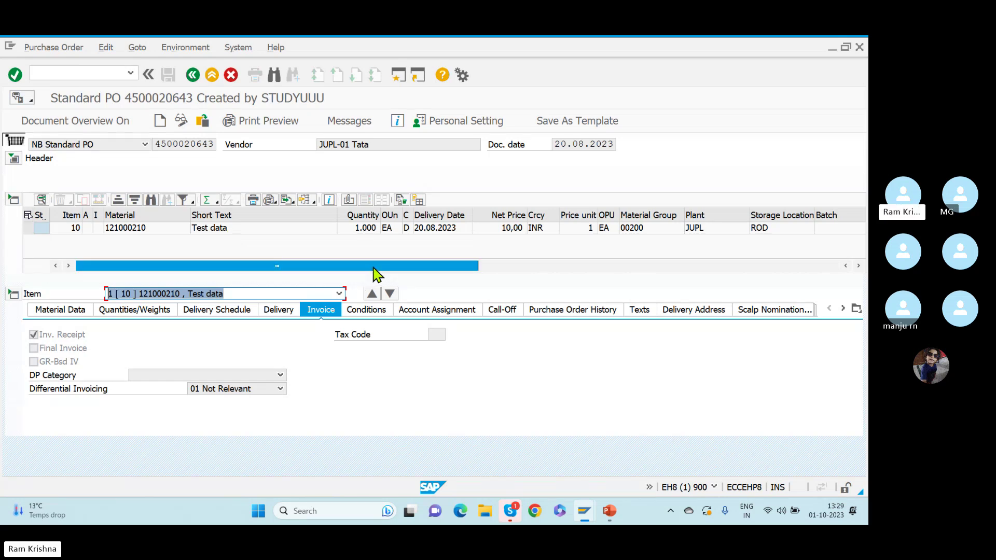
click(156, 146)
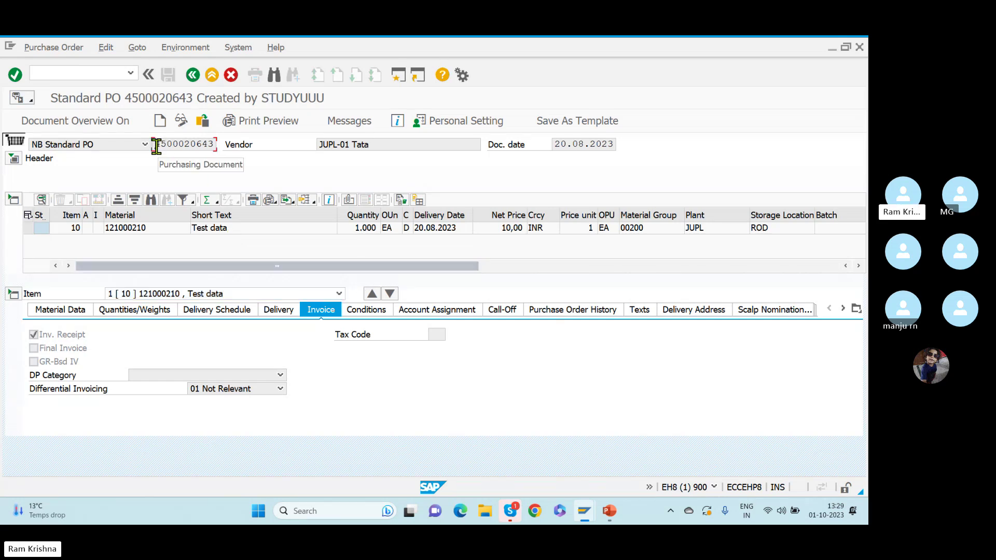
Turn on the document overview and run the purchase orders selection with the reference order as Purchasing Document
click(84, 124)
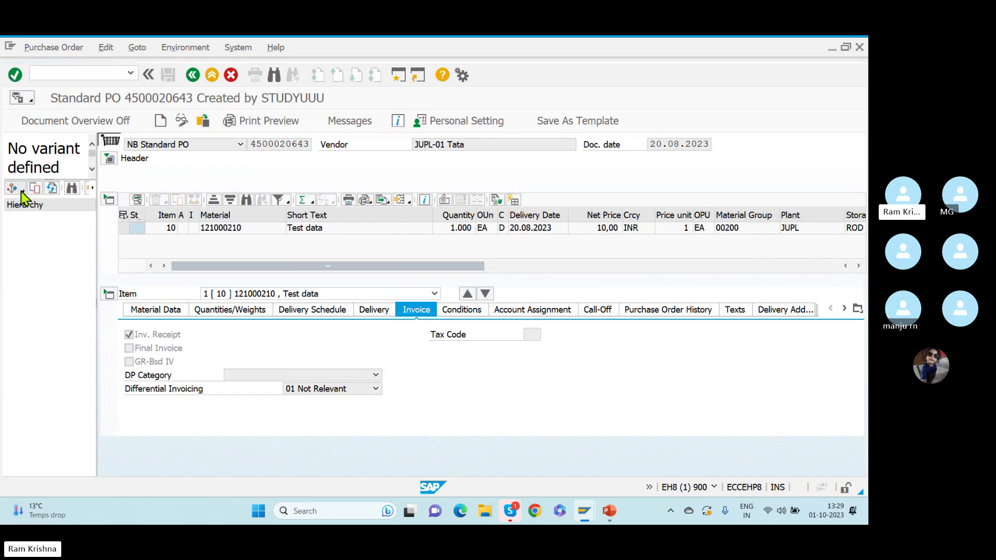
click(22, 192)
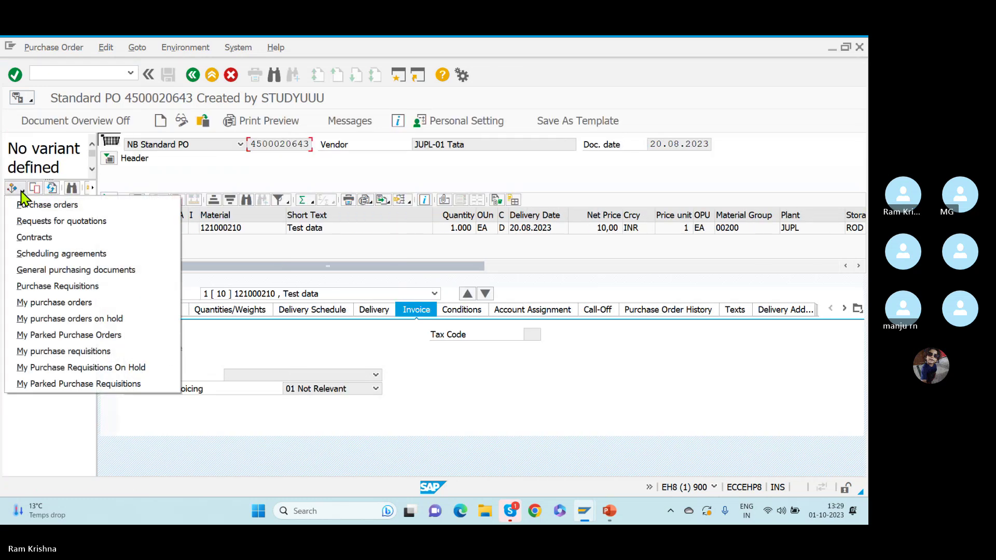
click(71, 206)
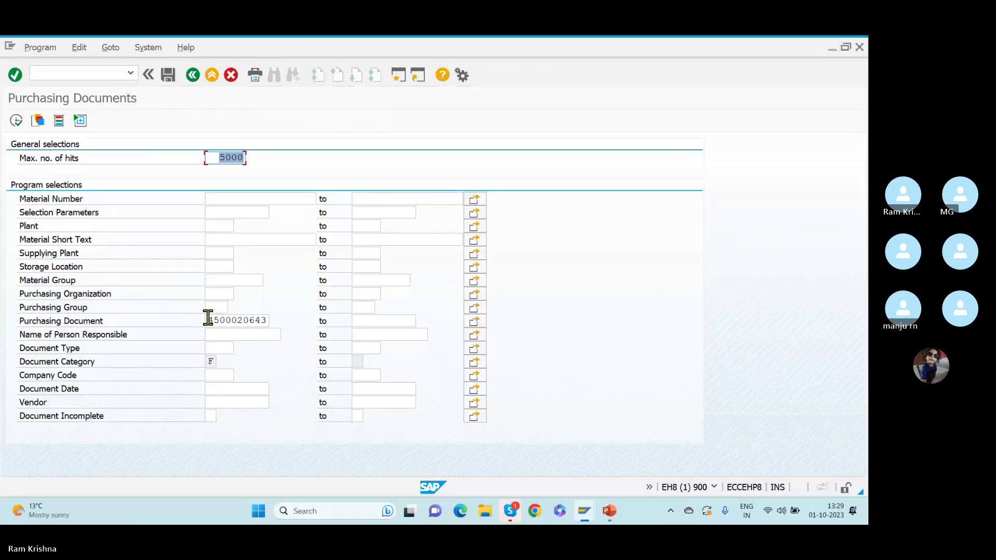
drag(206, 320, 318, 326)
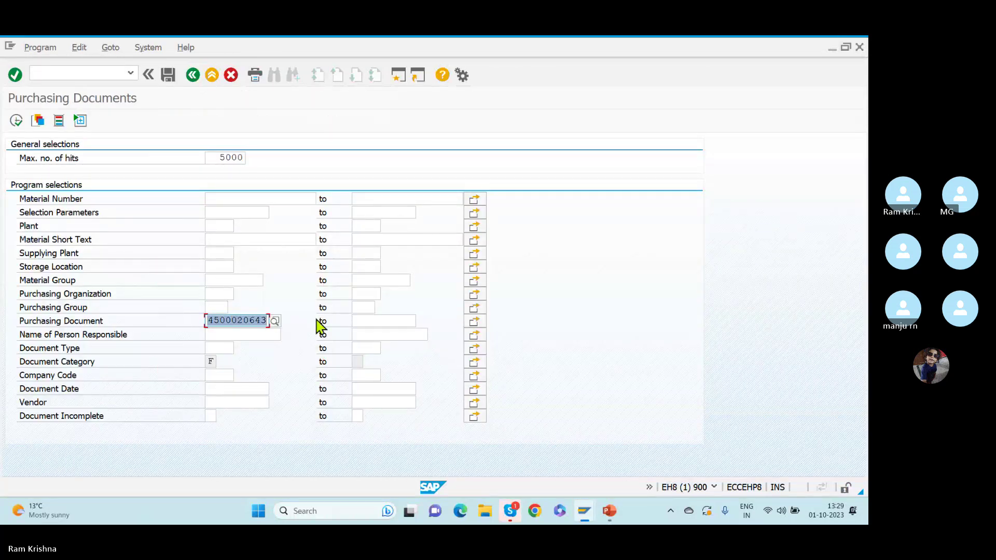
click(318, 326)
click(16, 121)
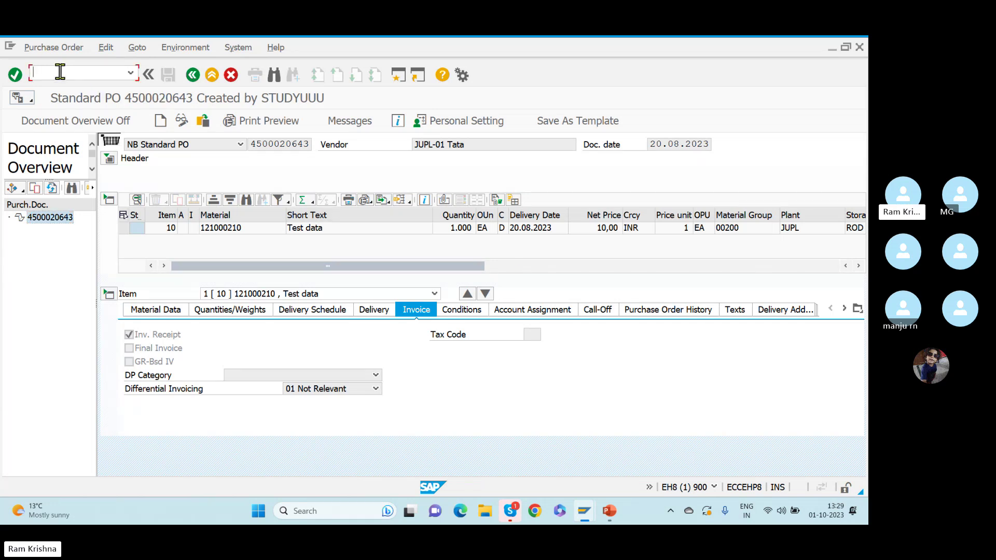
Open ME21N to create a standard purchase order, turn on the document overview and run an initial document selection
text(/nme23n)
key(Return)
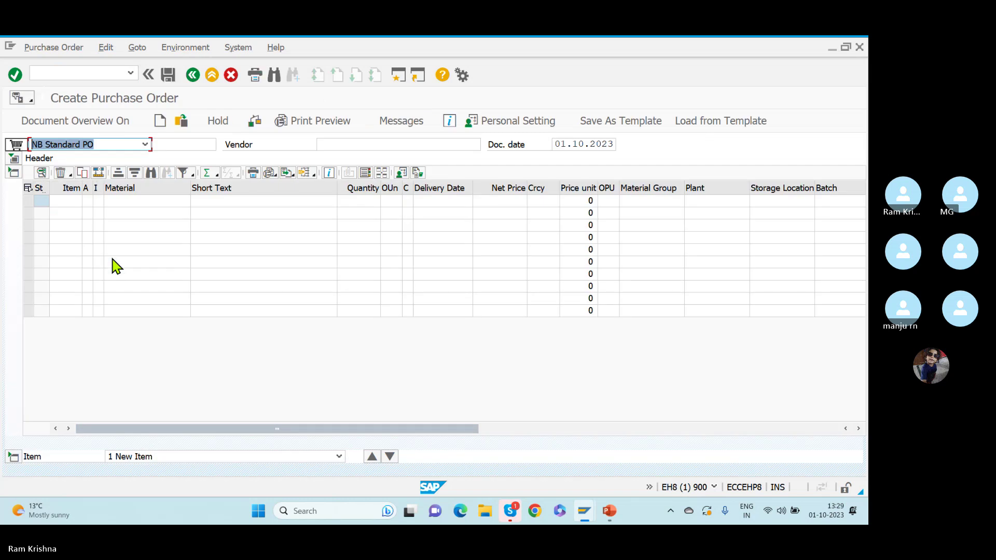
click(42, 125)
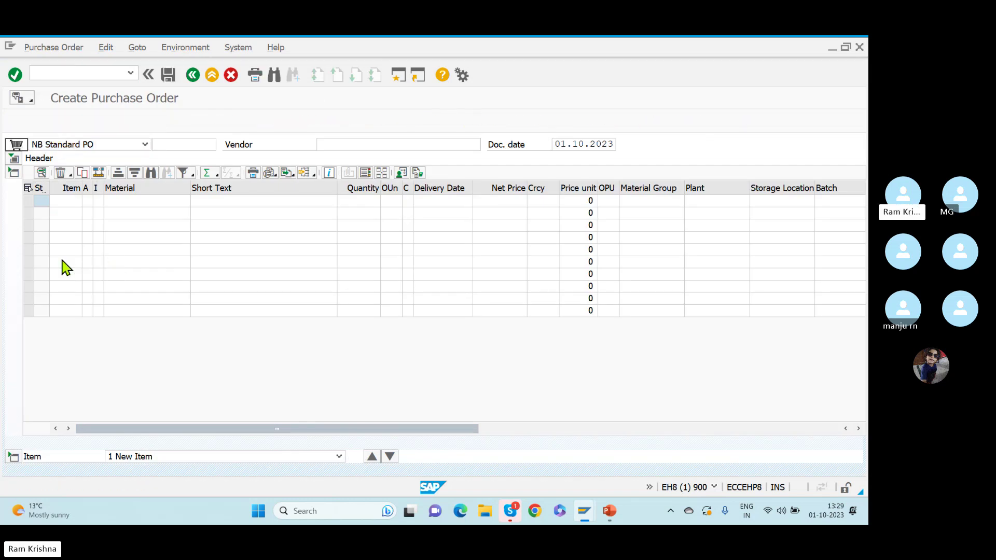
click(23, 190)
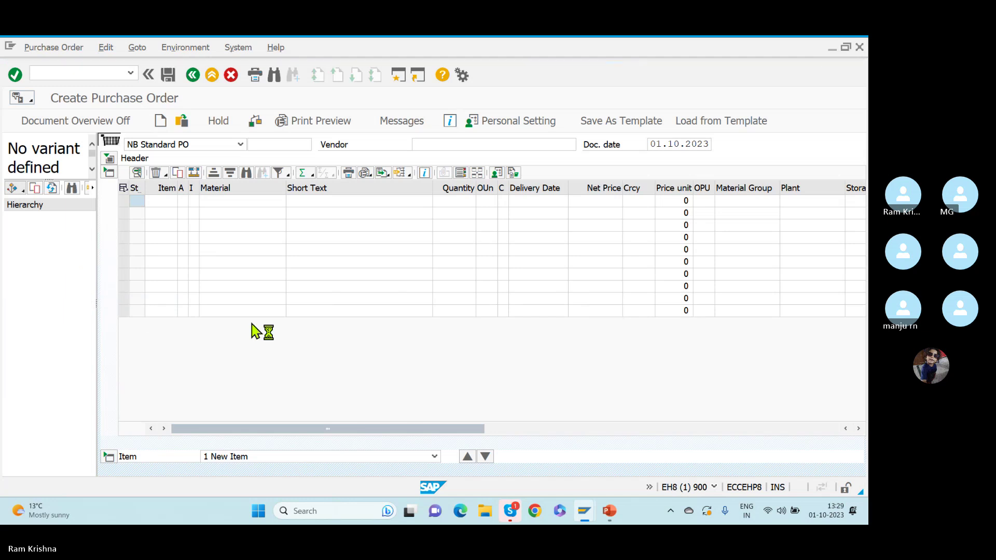
click(391, 398)
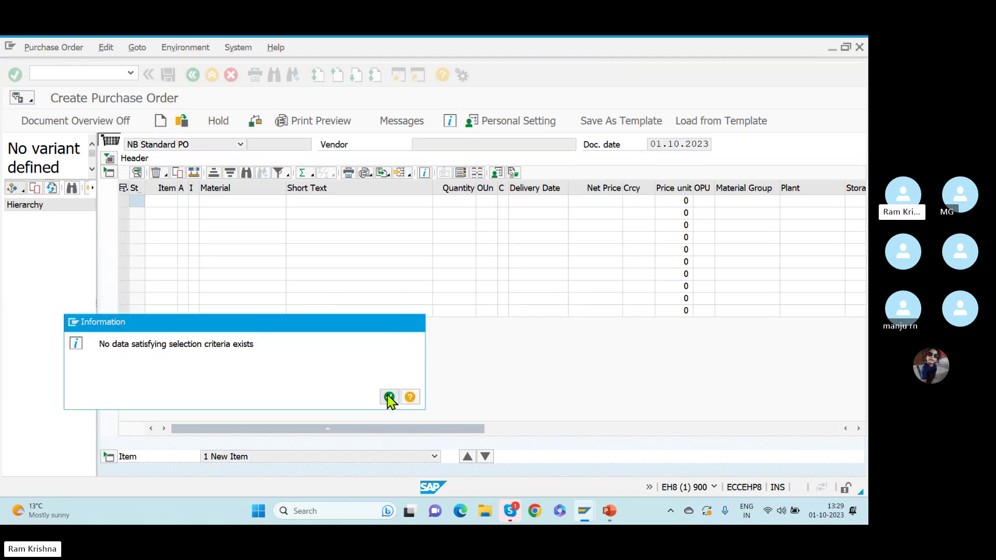
List the reference purchase order in the new order's document overview by selecting purchase orders with its Purchasing Document number
click(23, 193)
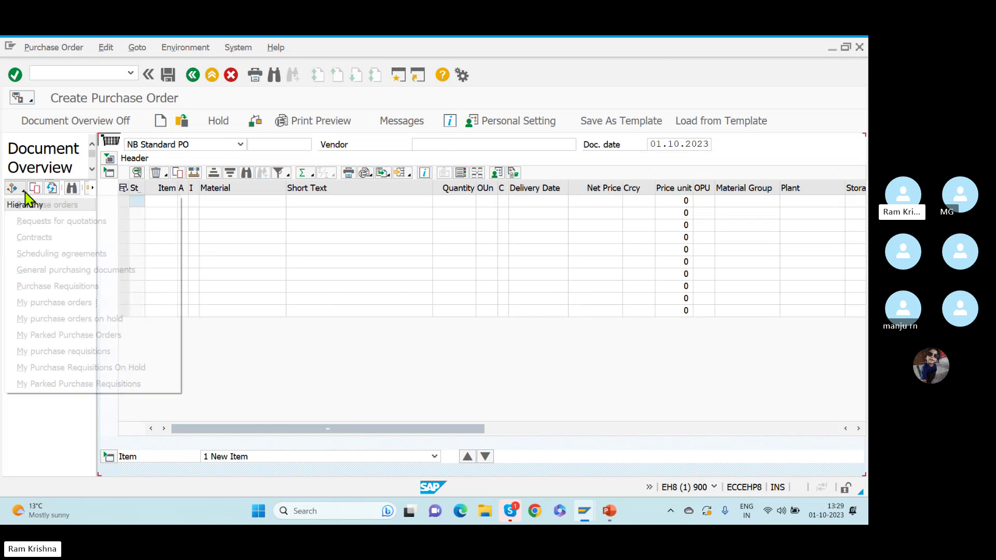
click(57, 205)
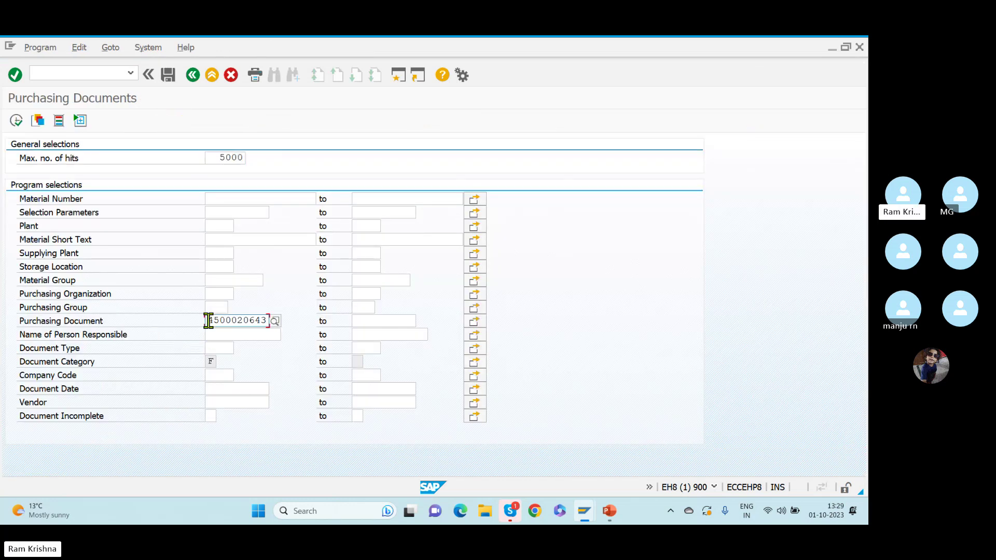
click(209, 321)
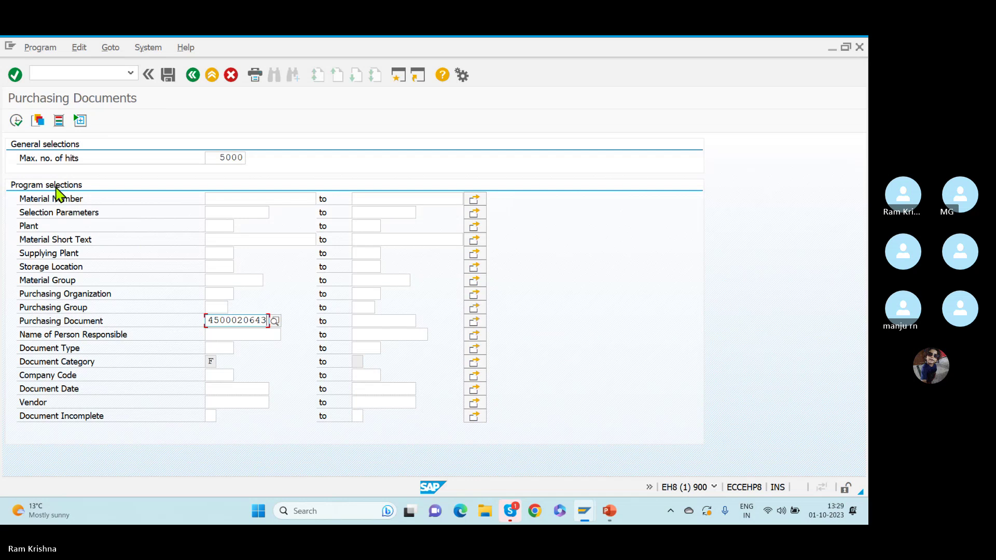
click(16, 121)
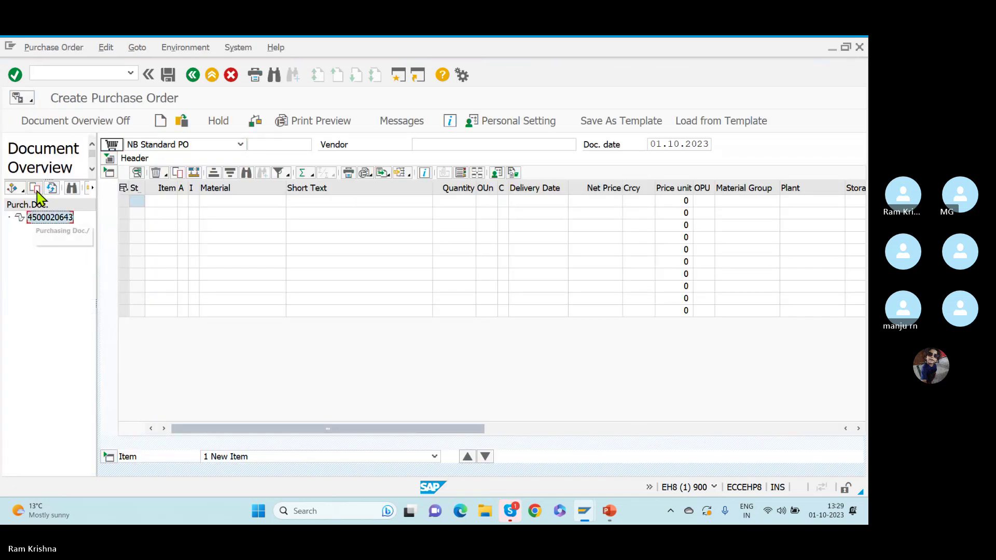
Copy the reference purchase order into the new order, check the item's confirmation control and save the order
click(36, 189)
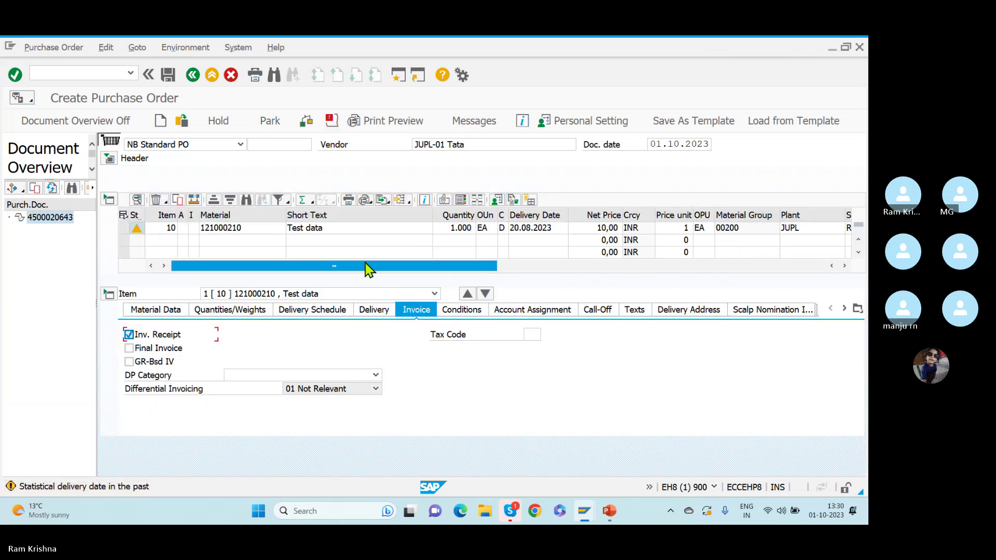
click(152, 312)
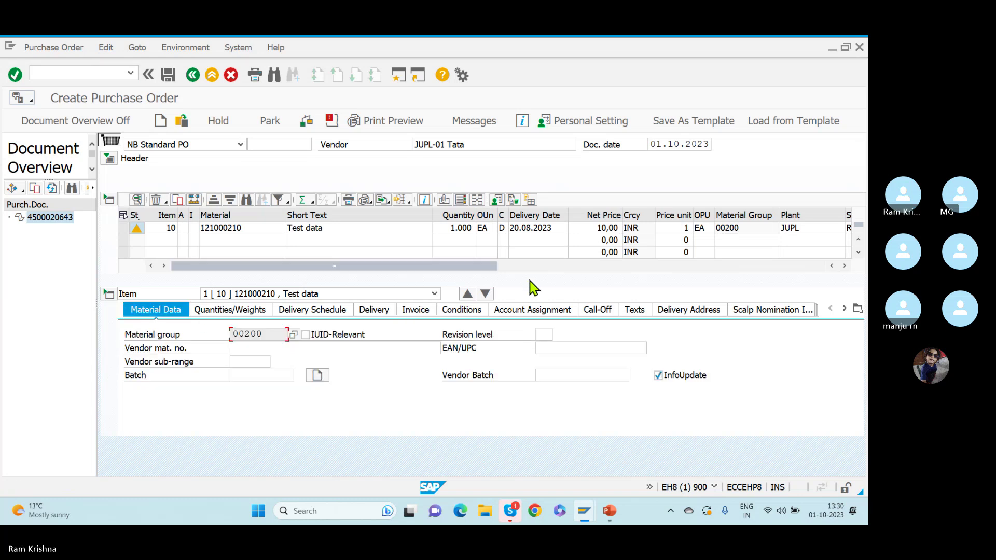
click(856, 311)
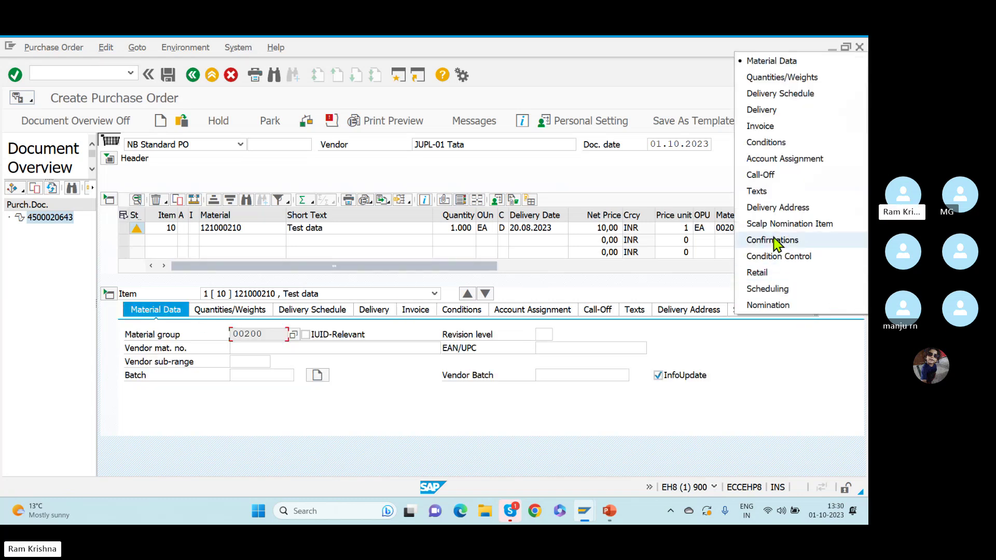
click(814, 239)
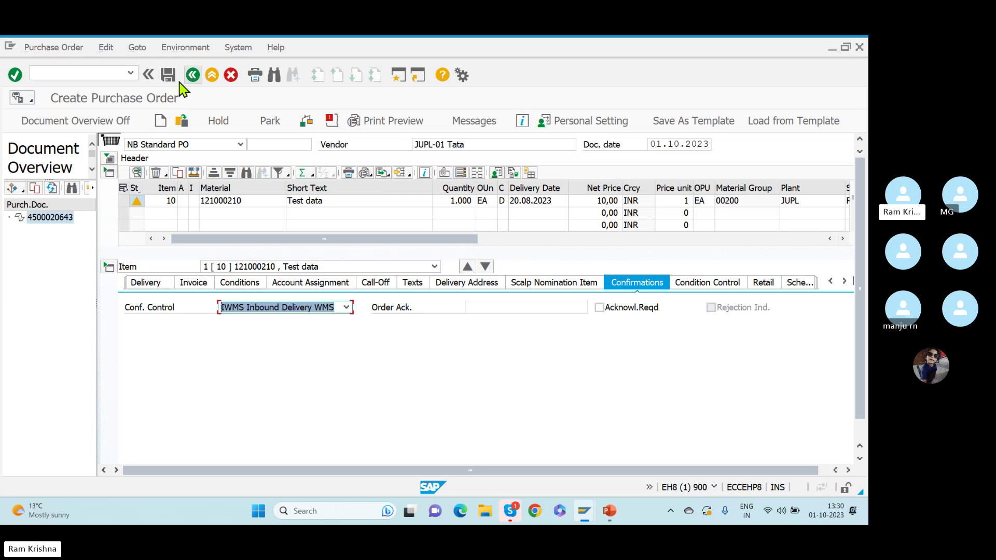
click(168, 77)
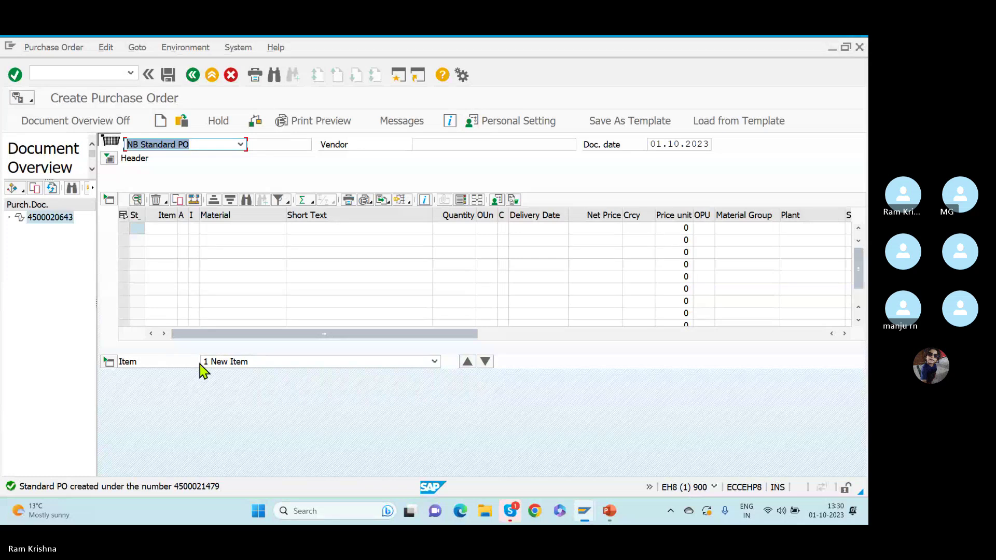
Copy the new purchase order's number from its creation message and open VL31N to create an inbound delivery
click(50, 74)
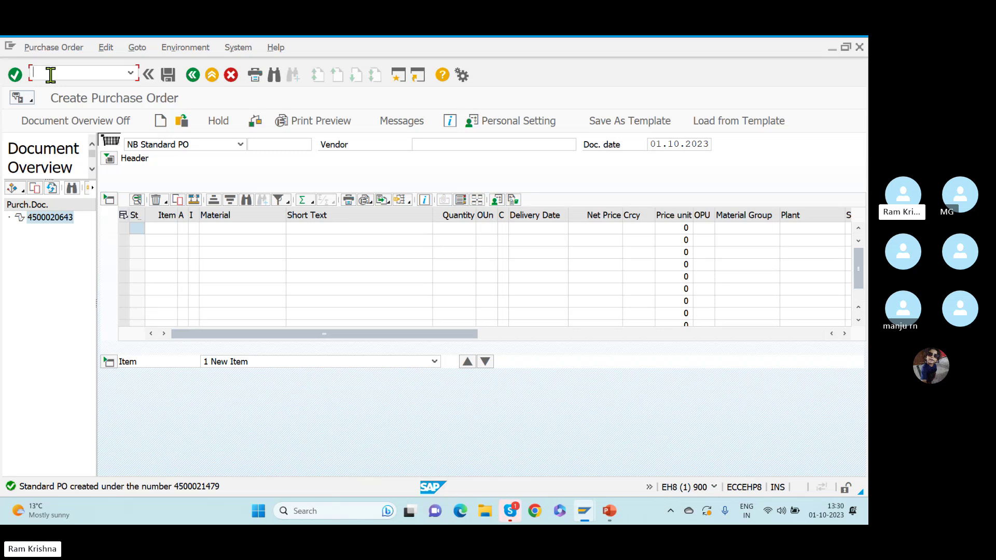
double_click(186, 490)
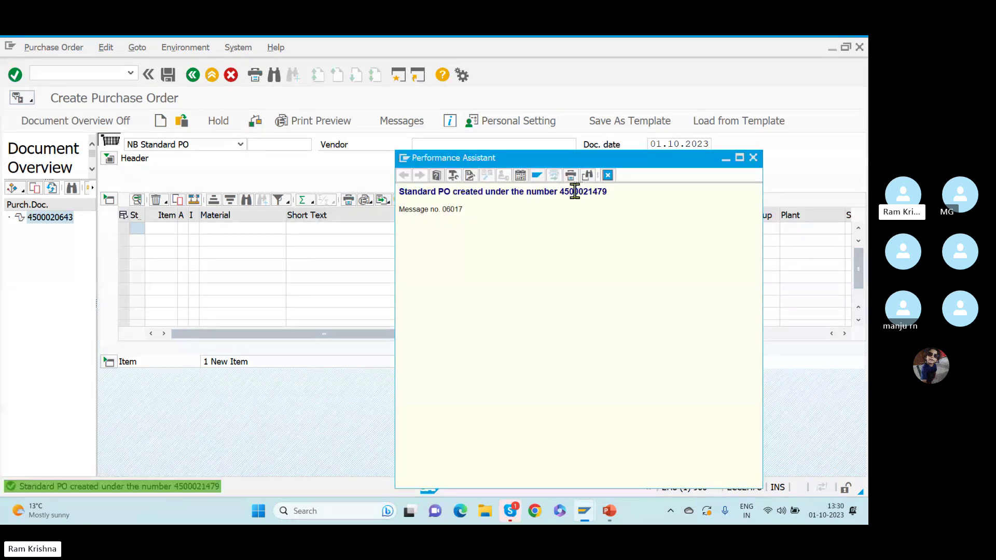
double_click(575, 192)
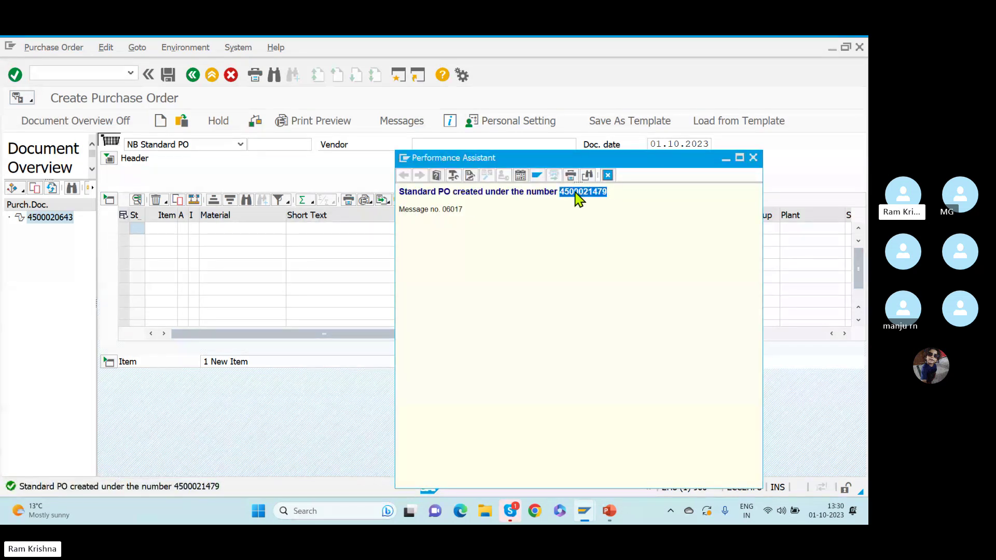
click(755, 158)
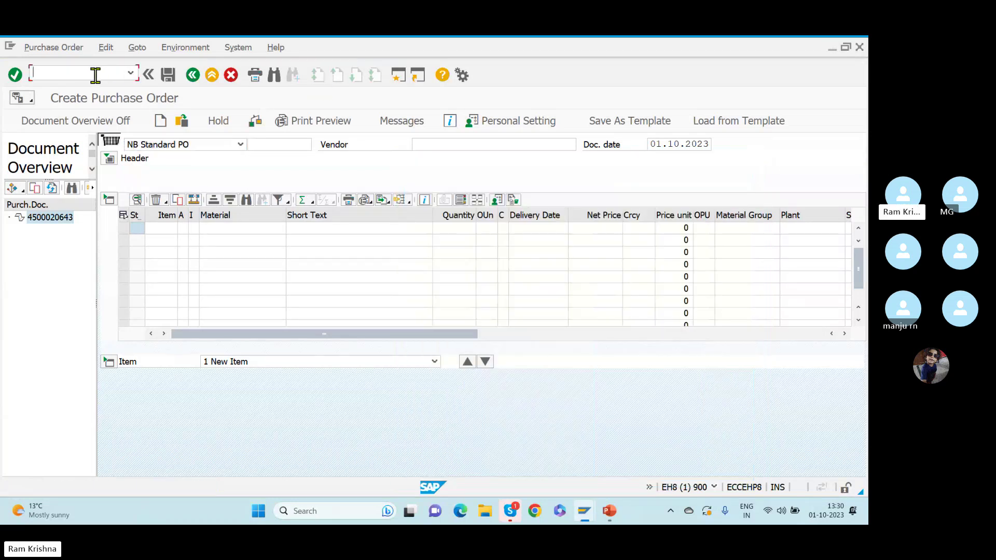
text(/nvl31n)
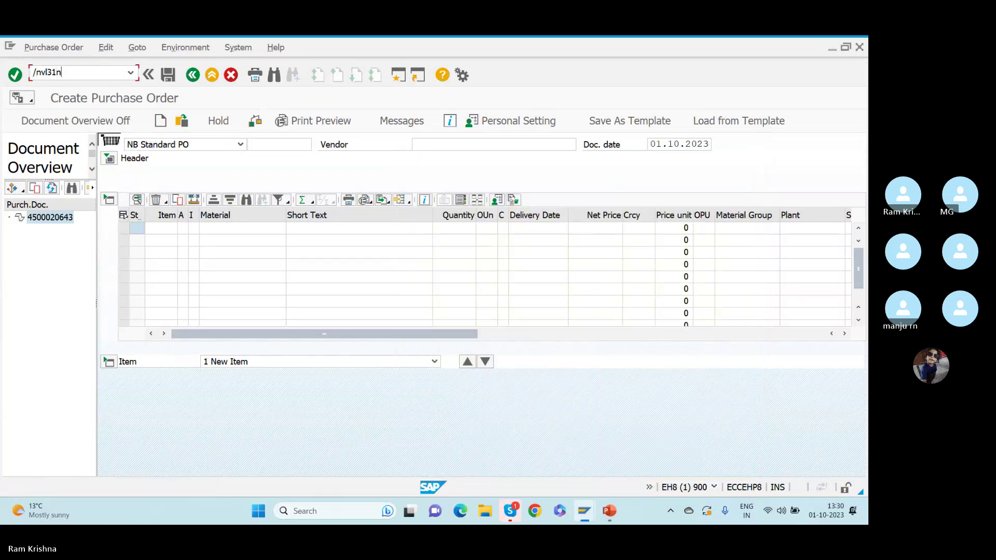
key(Return)
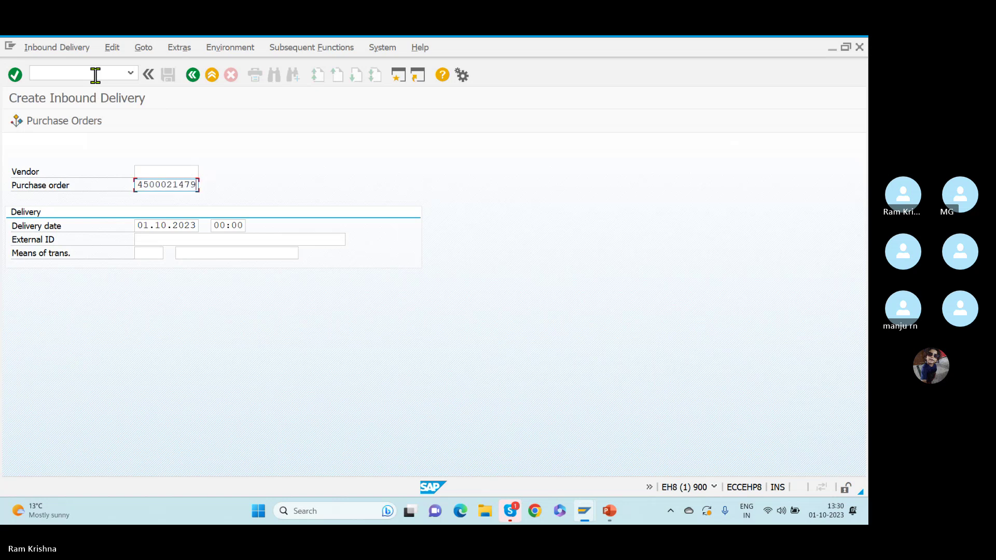
Use the purchase order number with suffix -1 as External ID and set item 10's delivery quantity to 100
key(Tab)
key(Tab)
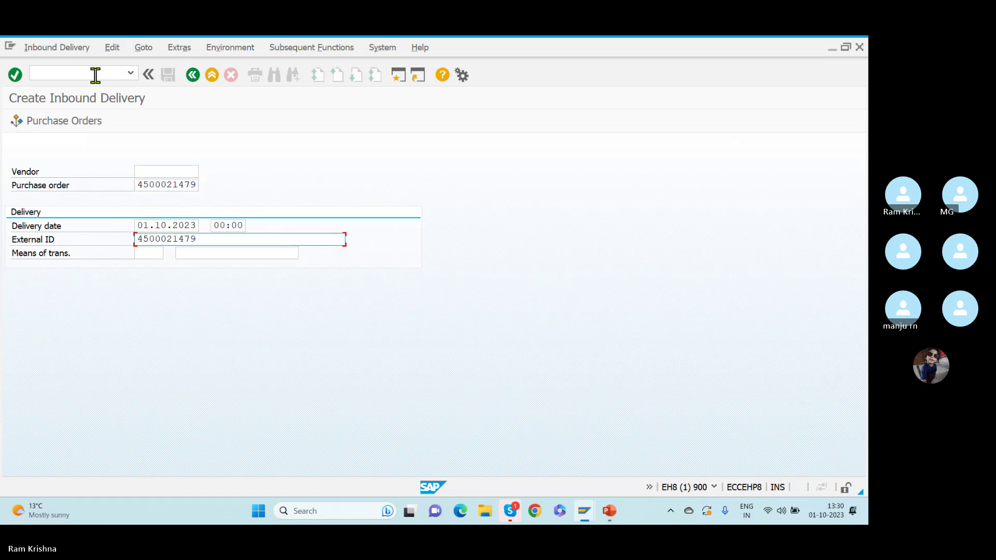
text(4500021479-1)
key(Return)
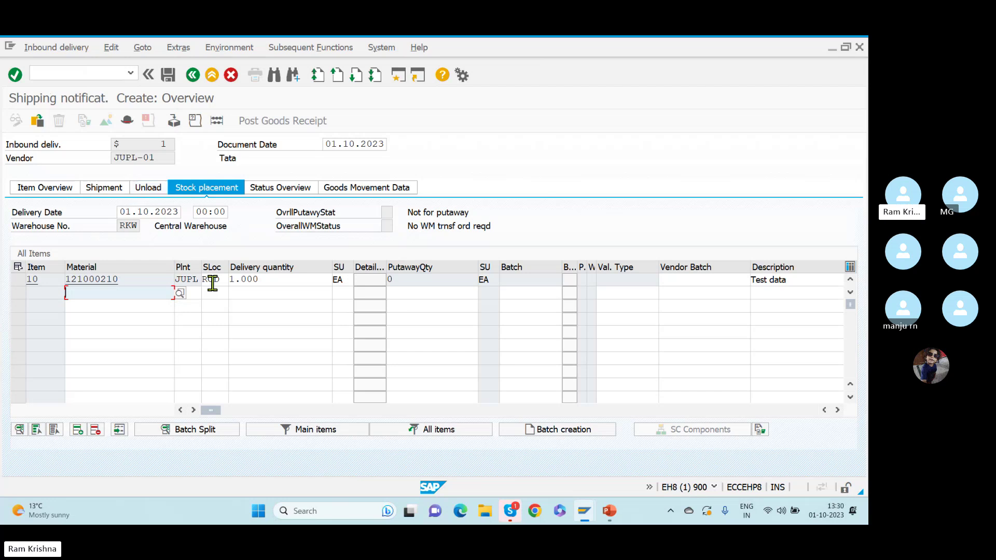
drag(270, 278, 234, 280)
text(100)
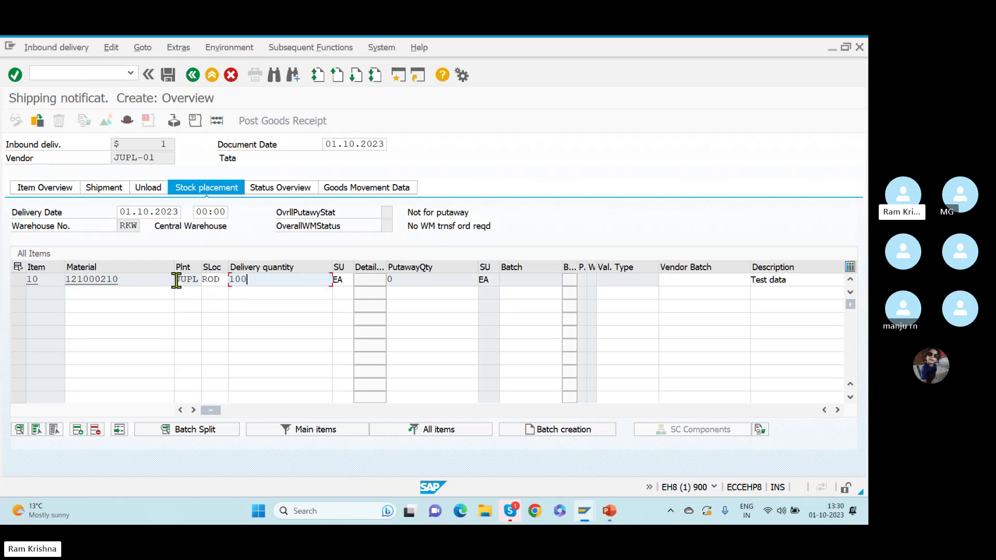
key(Return)
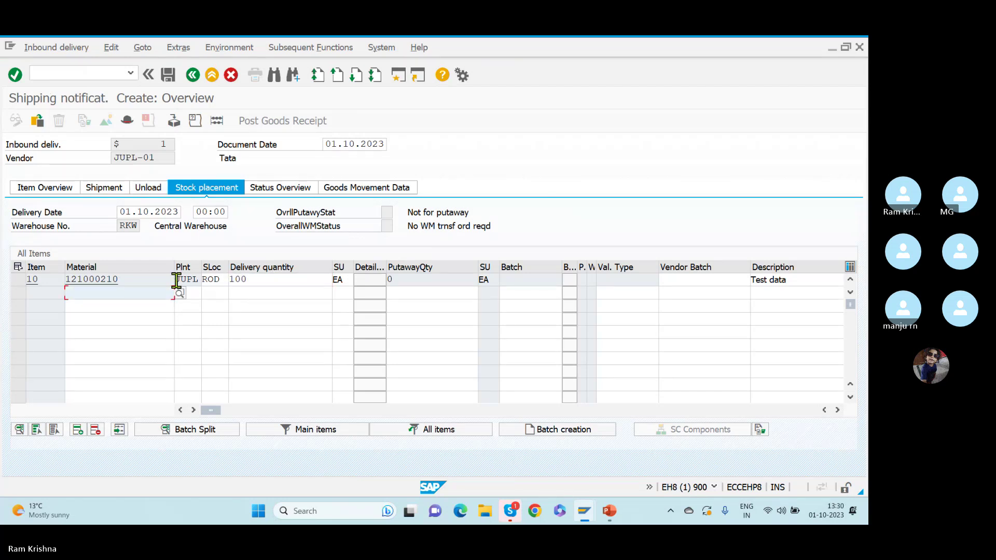
Check the inbound delivery's header stock placement and goods movement data, and save the delivery
click(126, 121)
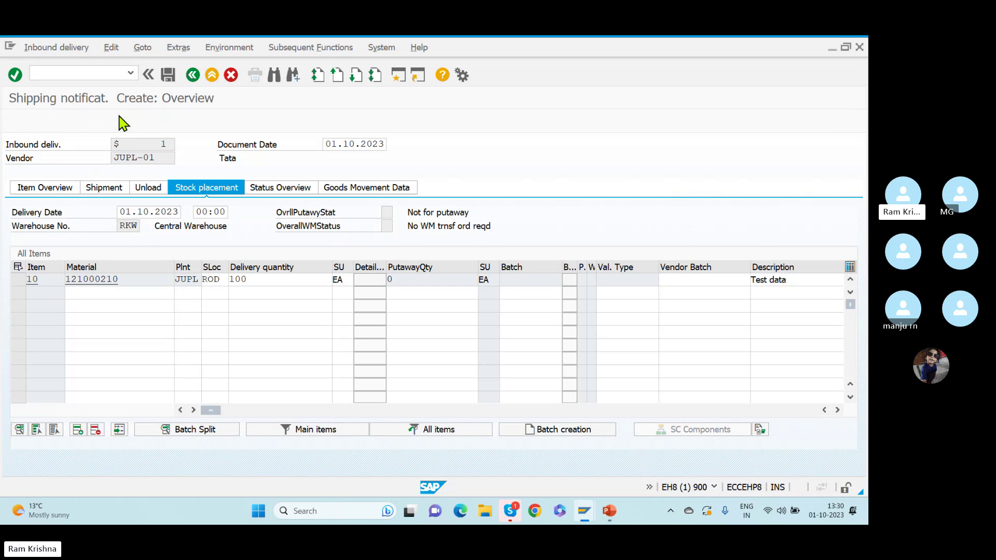
click(358, 225)
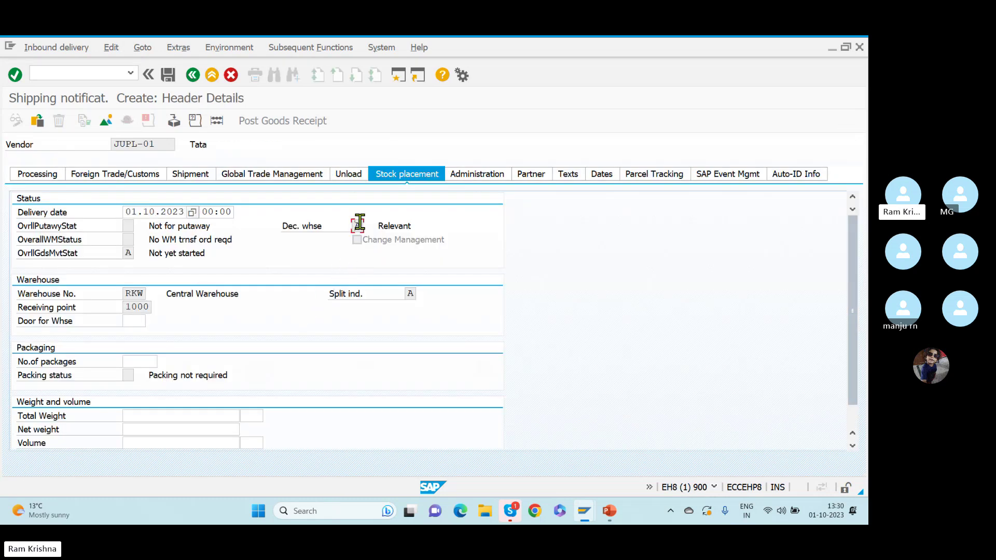
click(106, 121)
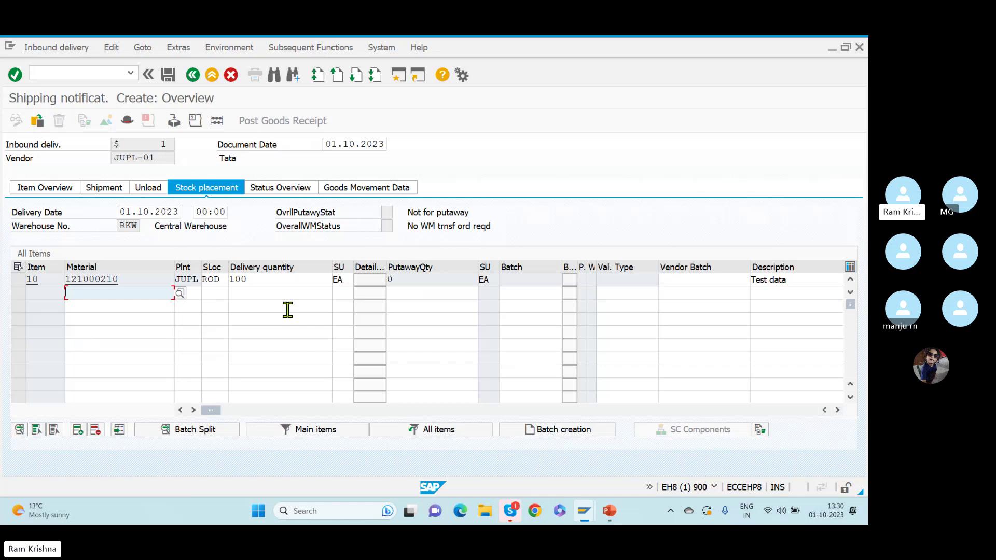
click(374, 188)
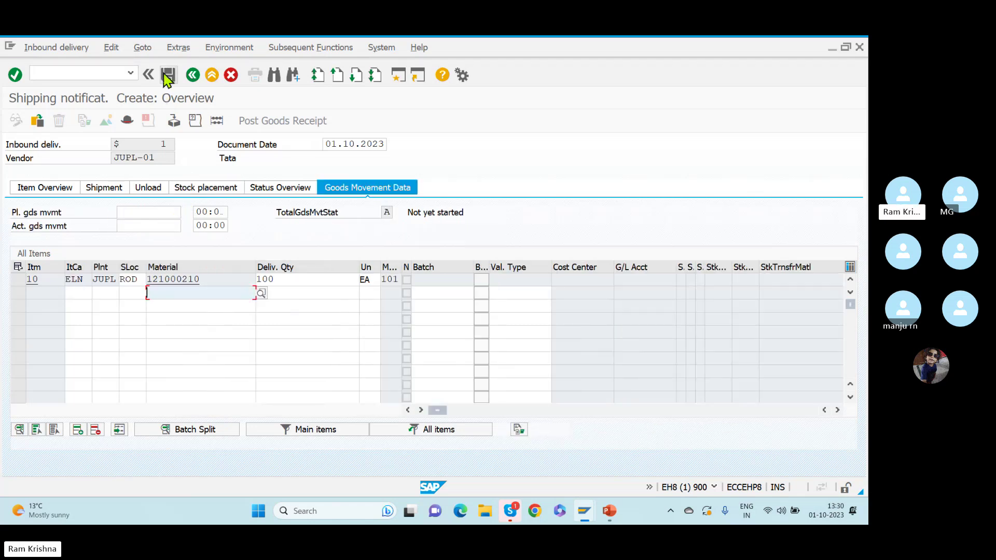
click(168, 75)
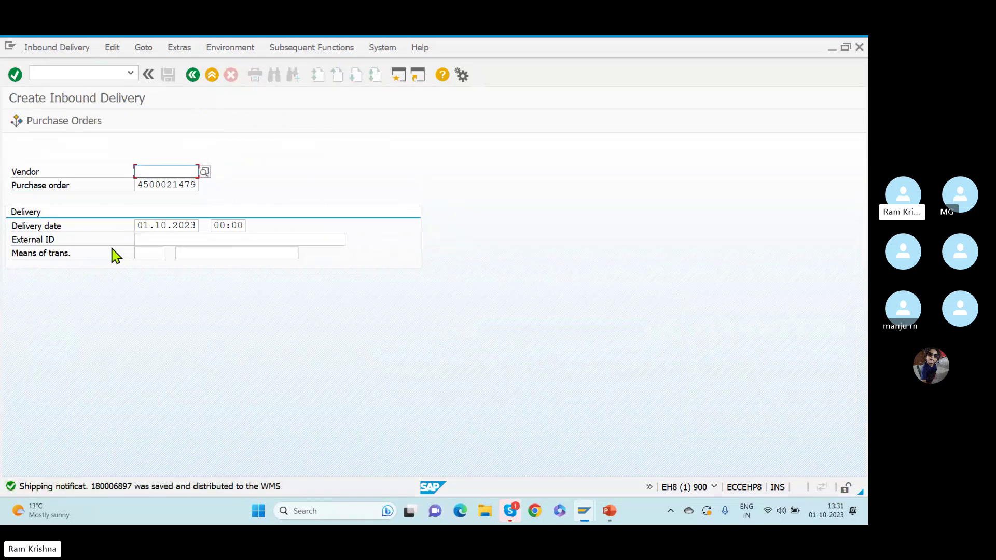
Switch to the EWM inbound delivery session and search by ERP document for the newly saved delivery's number
key(alt+Tab)
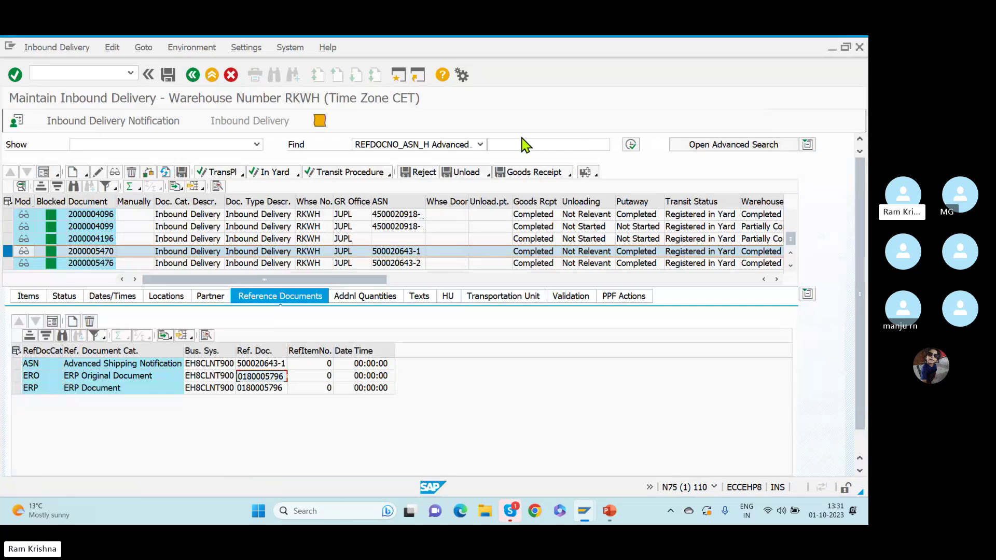
click(467, 147)
click(387, 179)
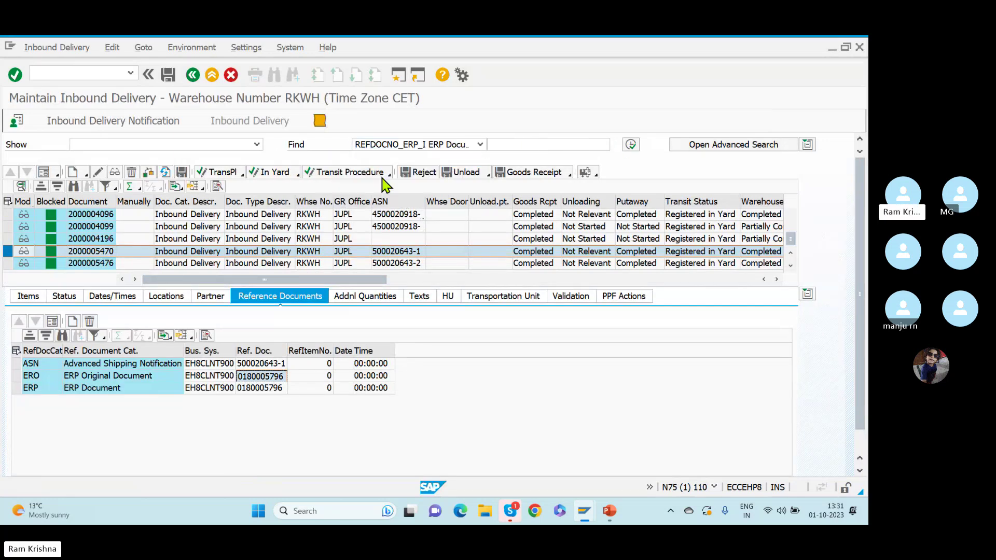
click(507, 145)
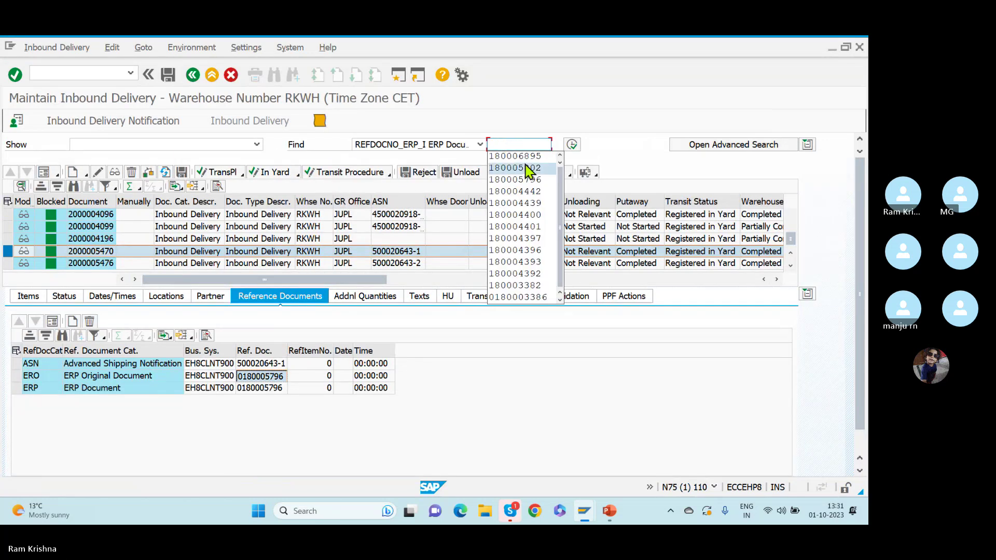
click(518, 158)
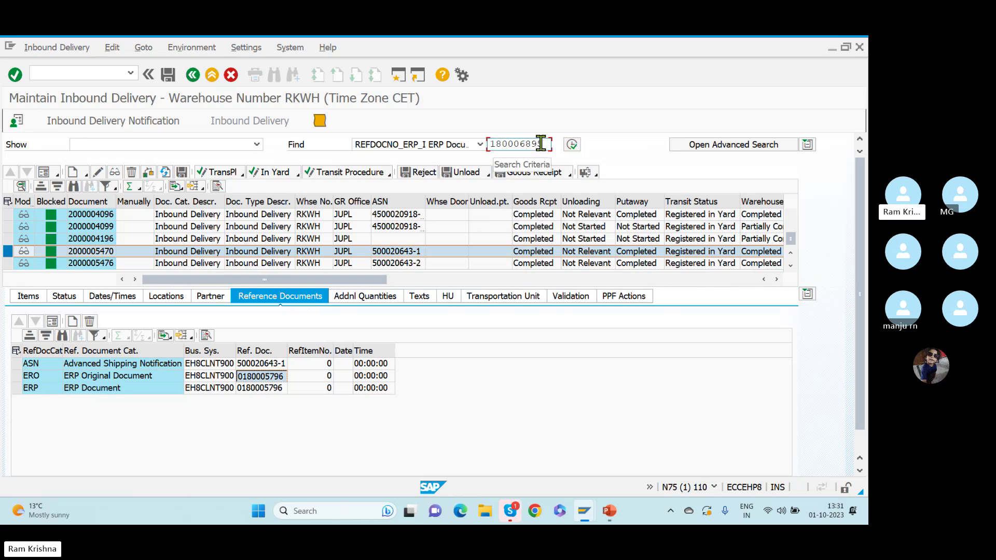
click(572, 145)
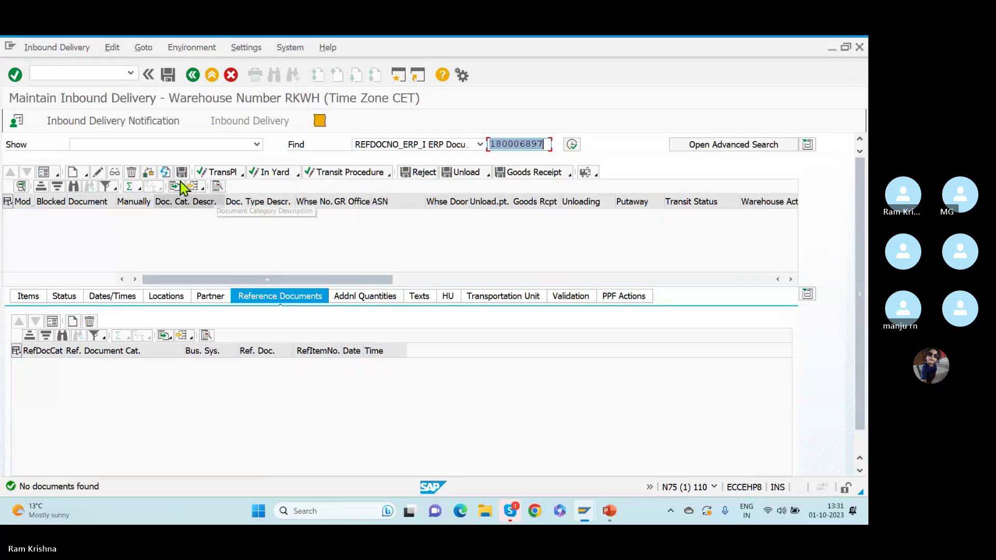
click(45, 74)
text(/)
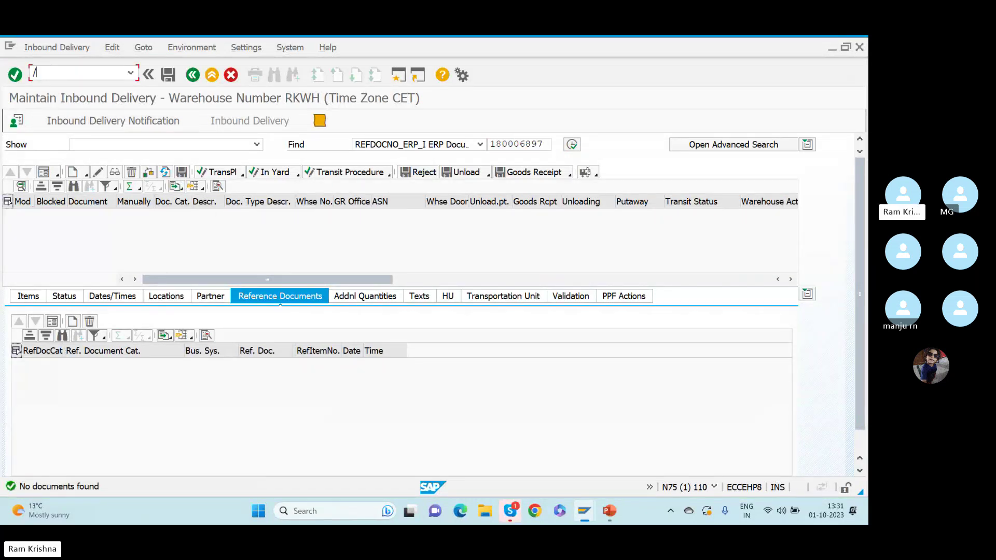
text(n)
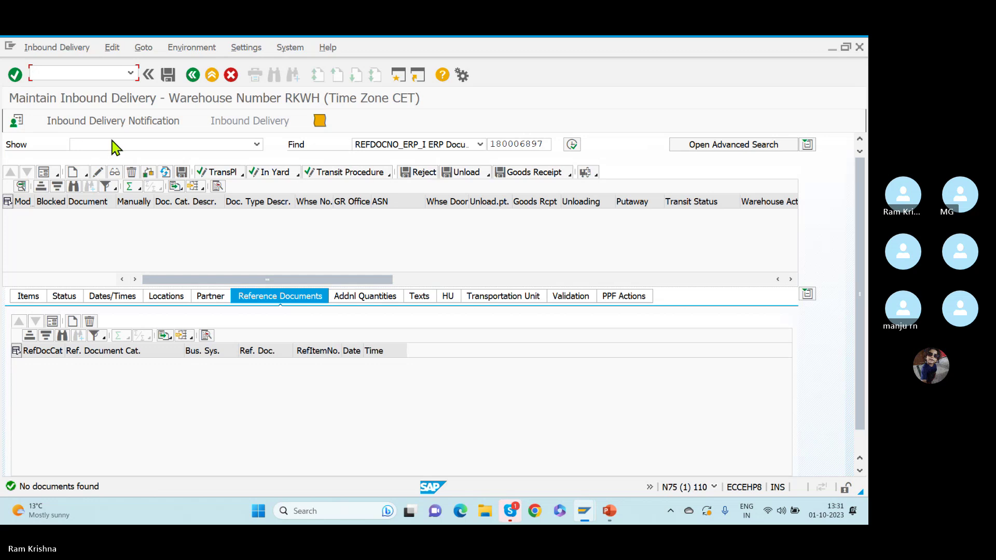
List all inbound delivery notifications of warehouse RKWH without a search value, collapse the details and look through them for the new delivery
click(103, 130)
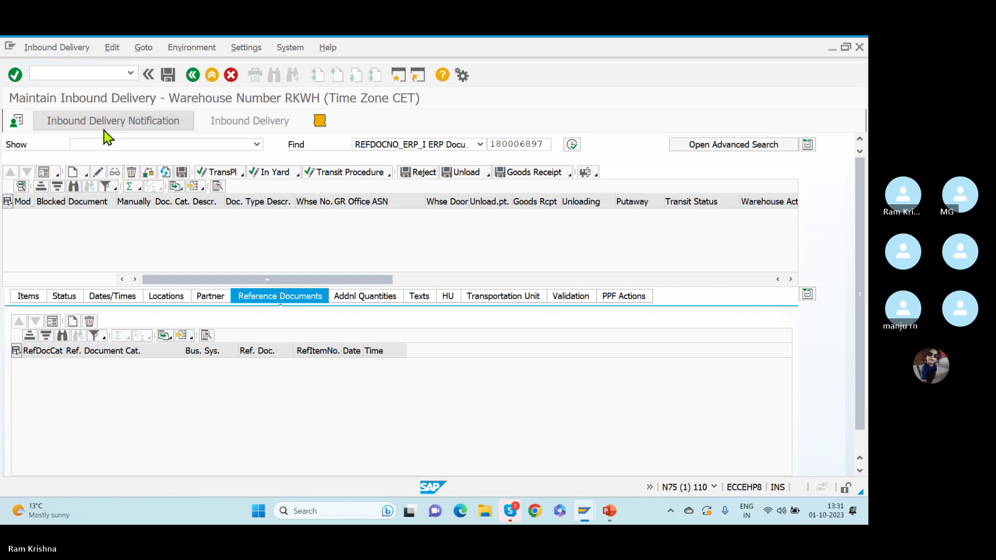
click(434, 144)
click(395, 168)
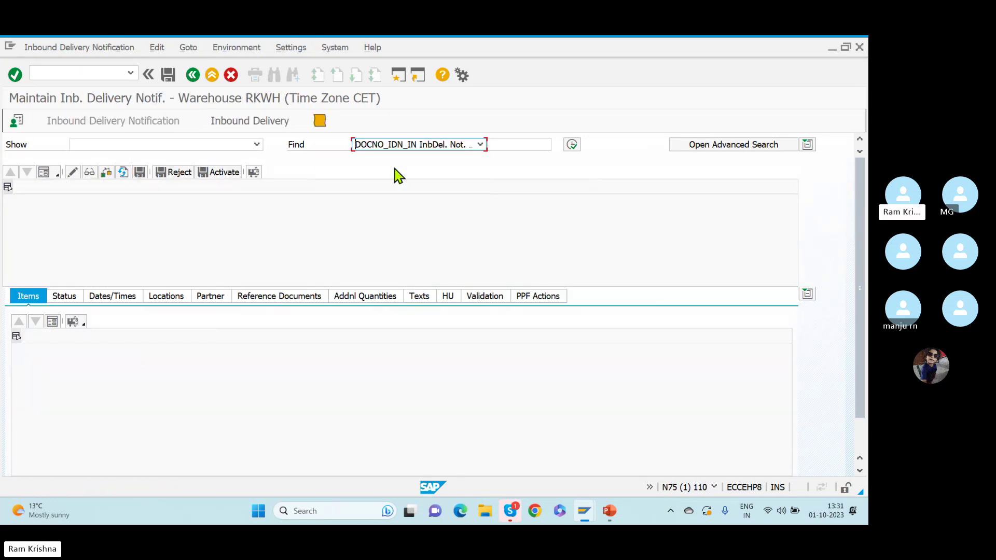
click(572, 145)
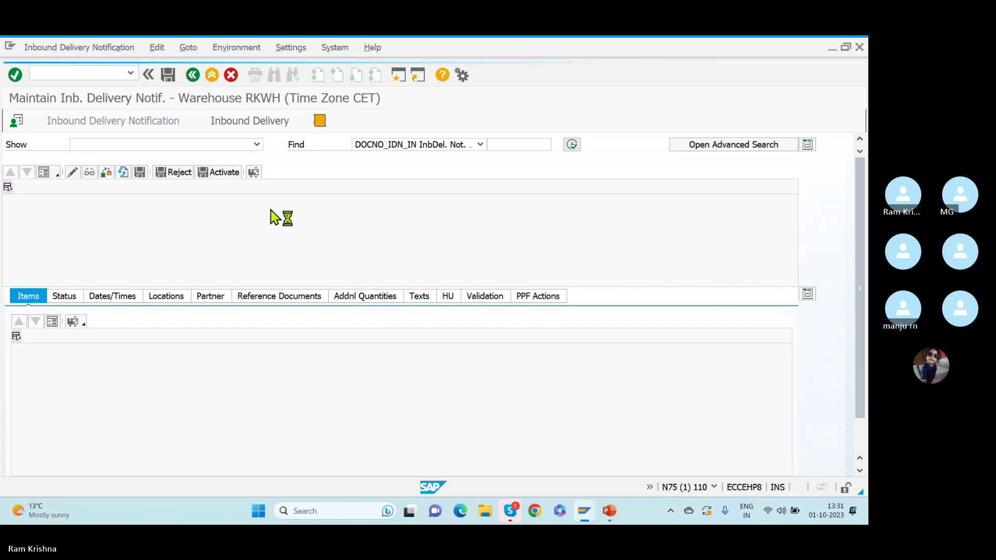
click(208, 294)
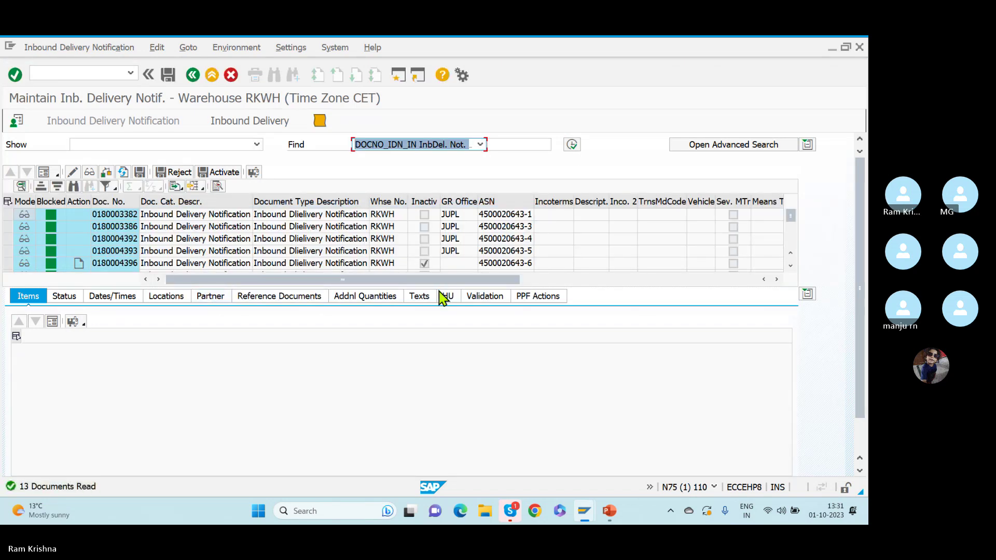
click(807, 294)
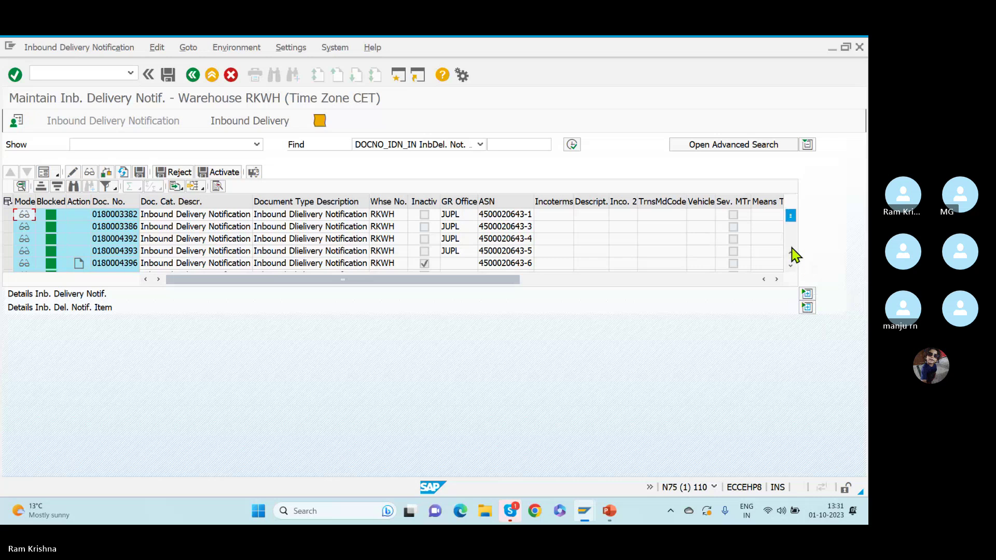
scroll(793, 240, down, 3)
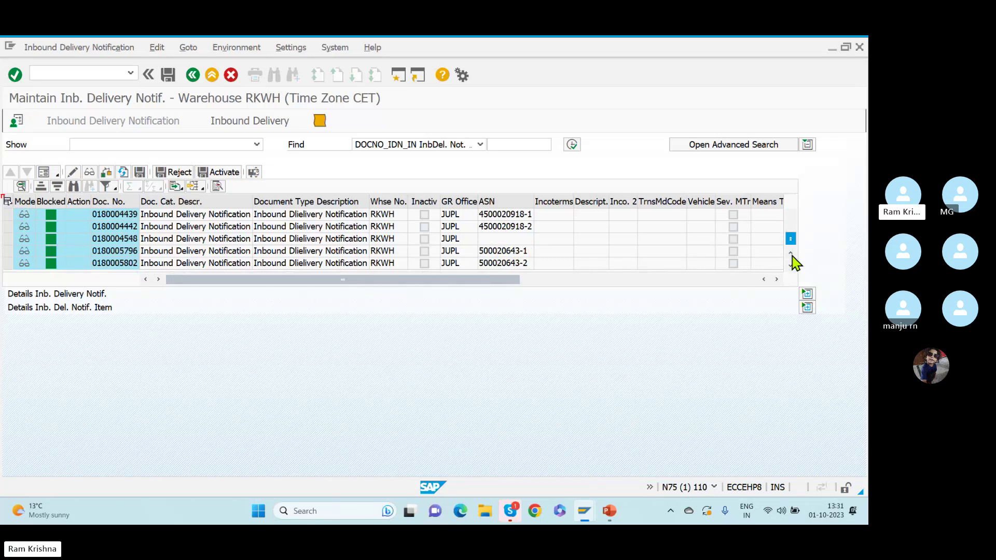
Run an advanced search for inbound delivery notifications using Created On date 01.10.2023
click(722, 147)
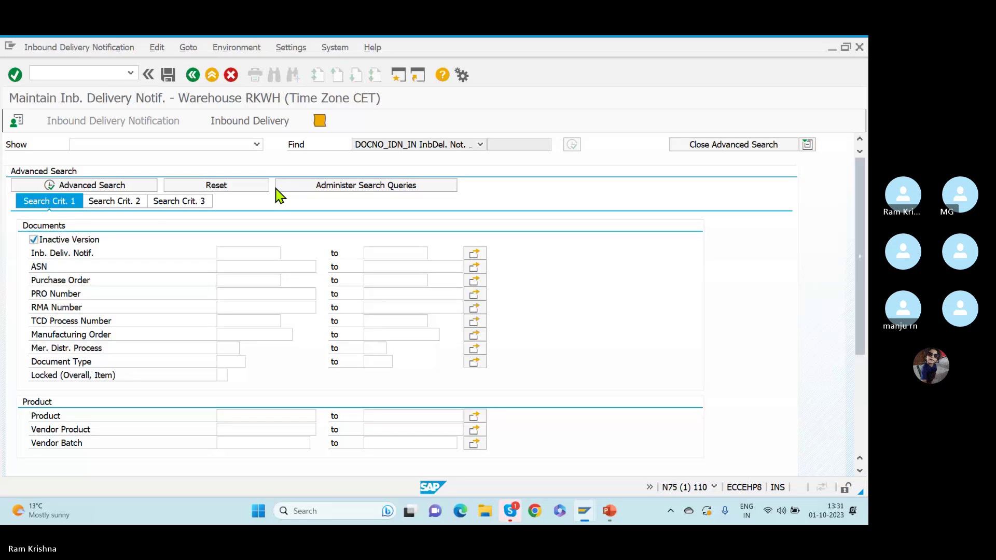
click(190, 201)
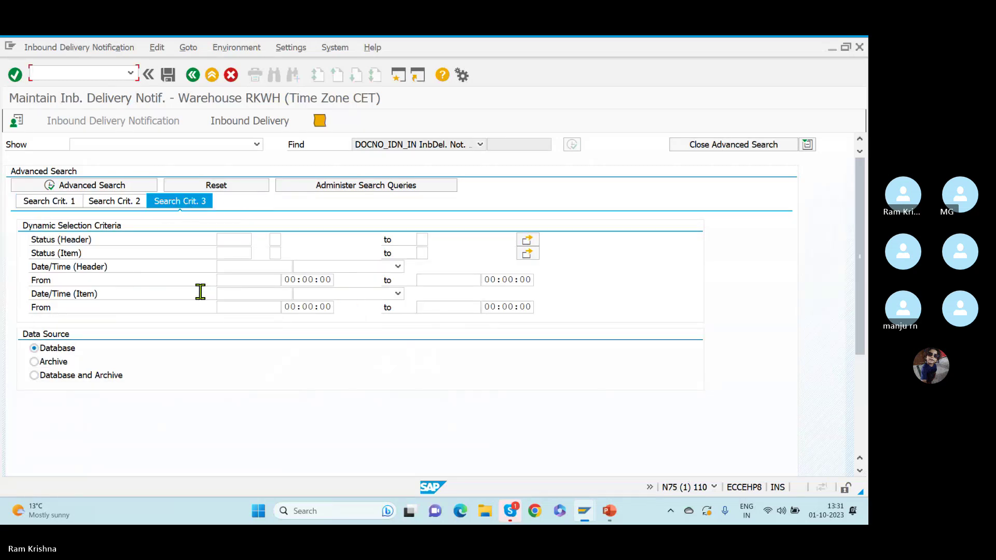
click(118, 203)
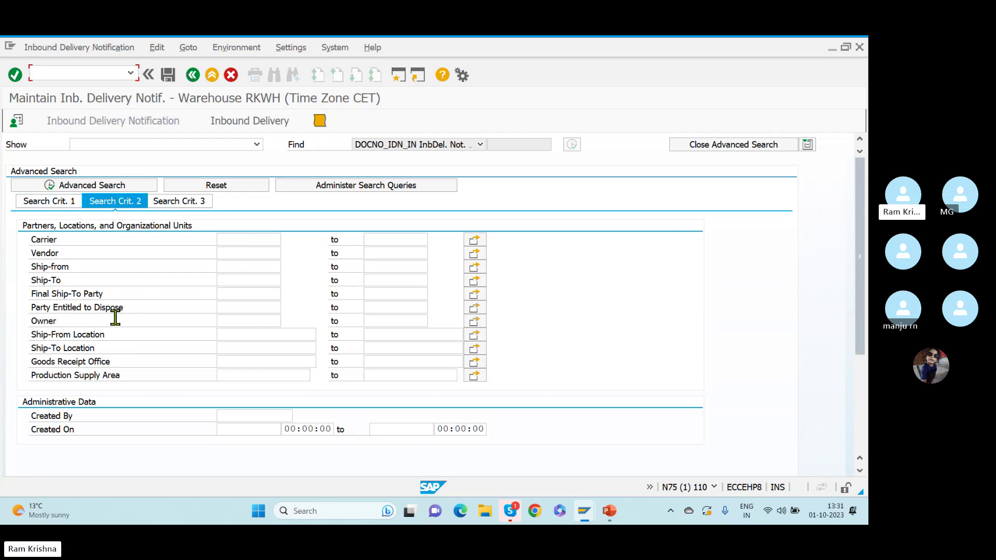
click(285, 430)
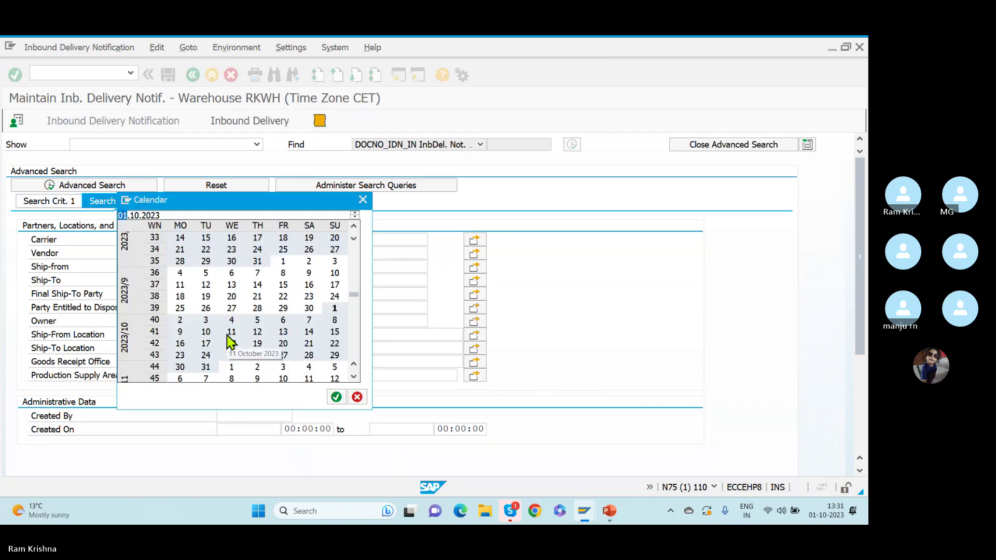
double_click(335, 320)
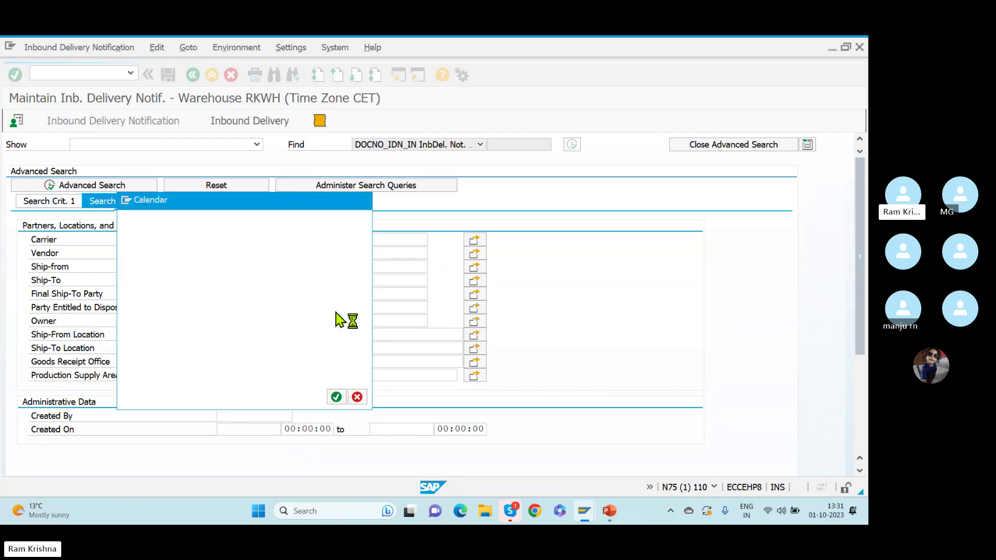
click(41, 188)
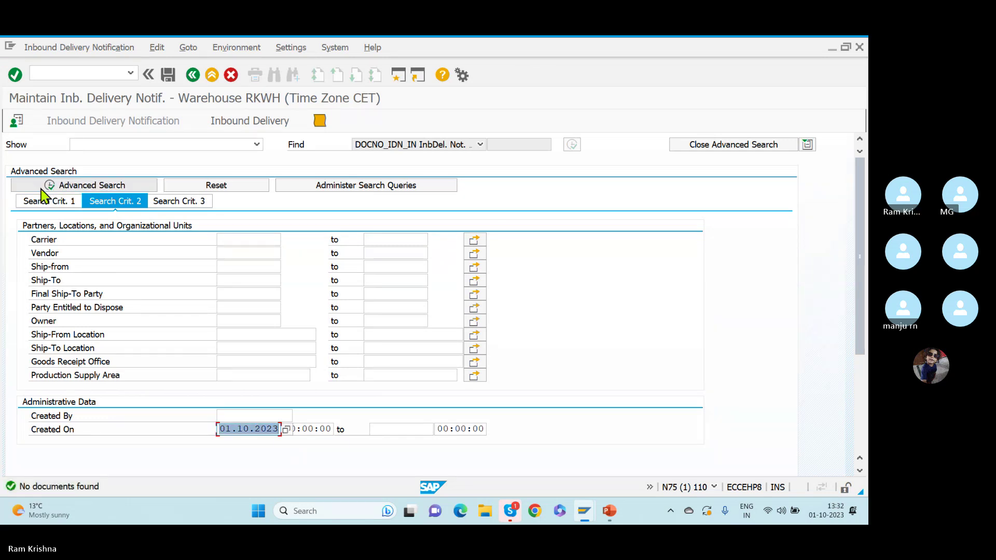
Run the inbound queue monitor with transaction SMQ2 in EWM client 110 and display the faulty queues with their status
click(35, 75)
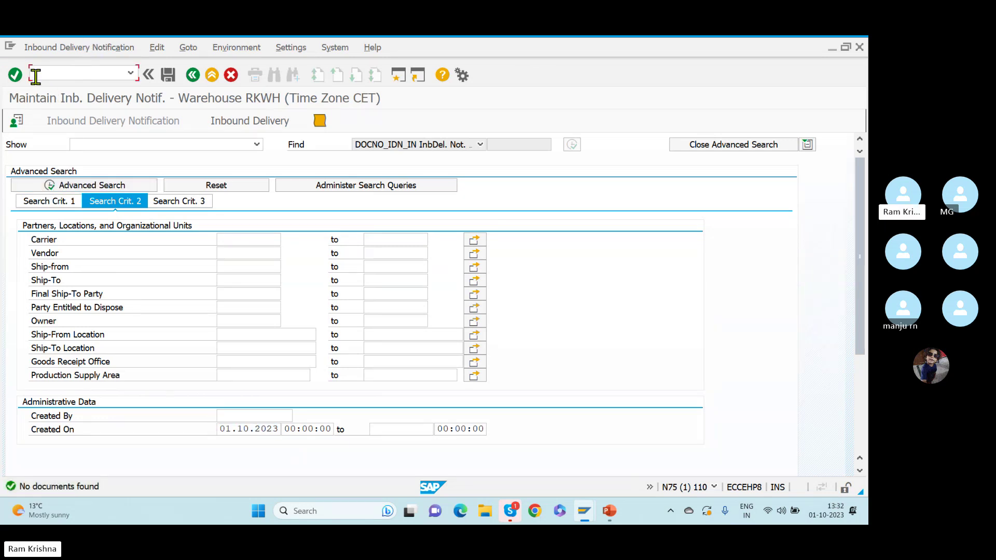
text(/nsmq2)
key(Return)
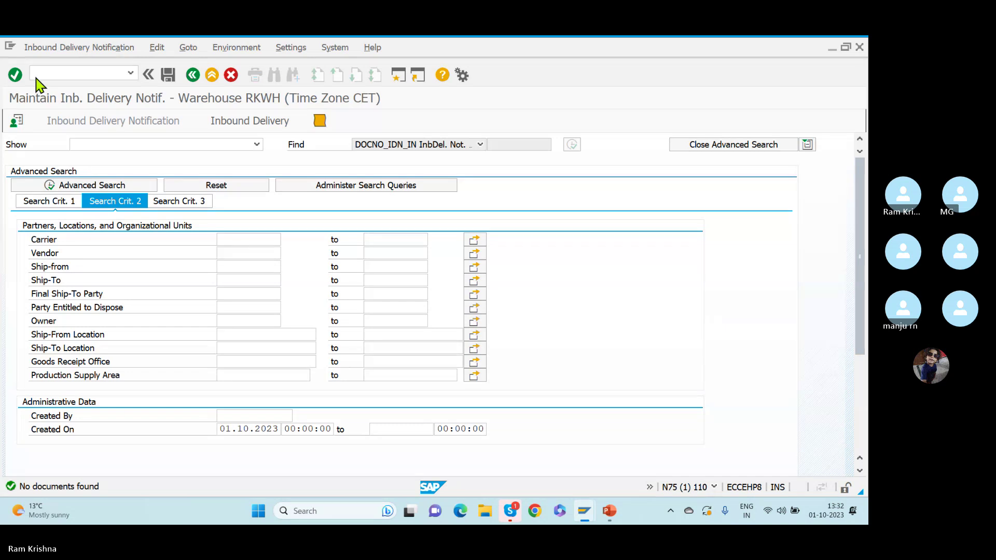
click(16, 122)
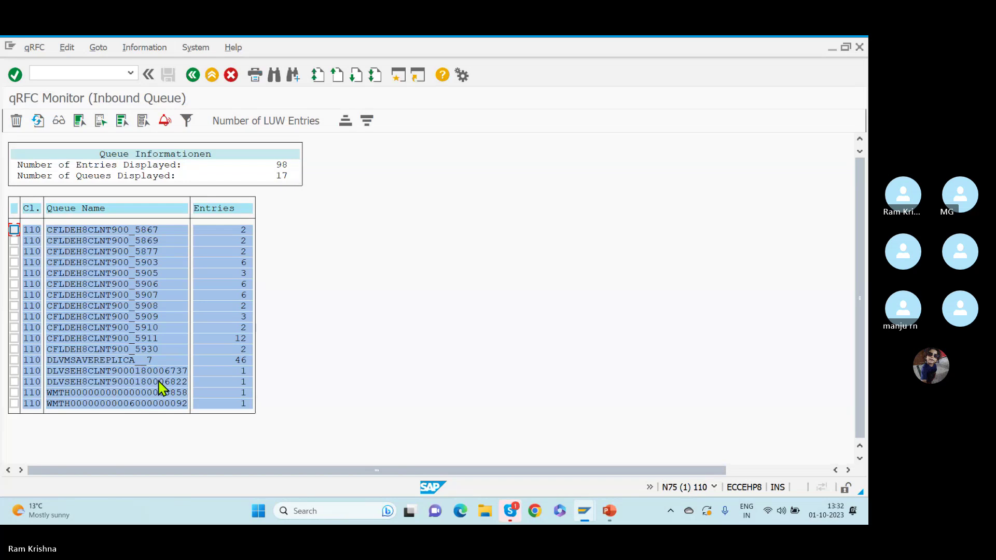
click(165, 120)
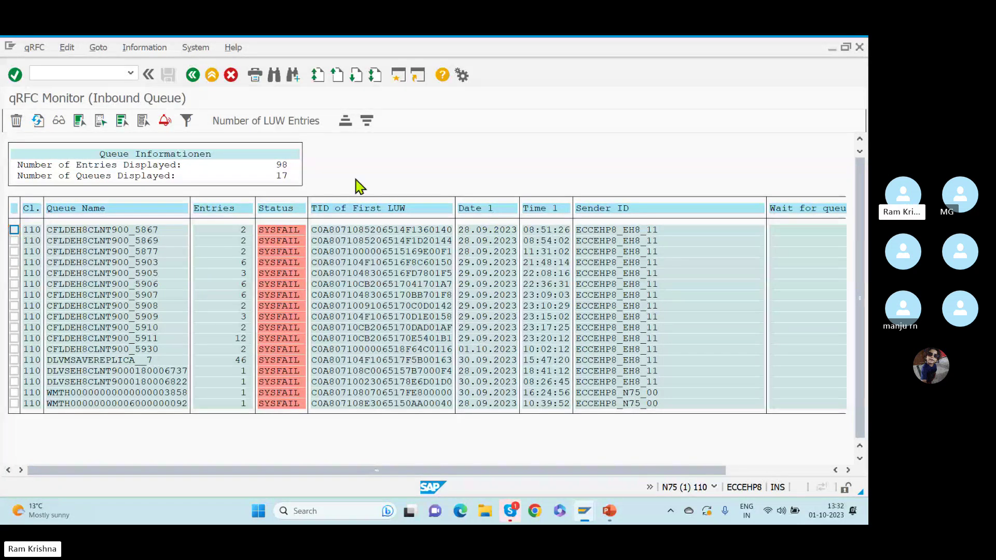
Switch to the ECC session, run outbound queue monitor SMQ1 for client 900, and look through the faulty queues to the end of the list
key(alt+Tab)
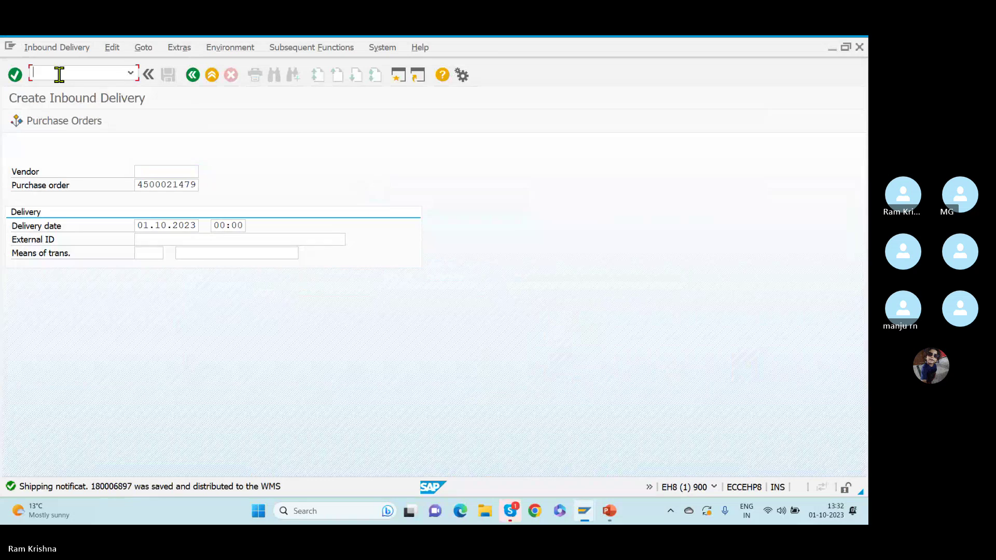
text(/nsmq2)
key(Return)
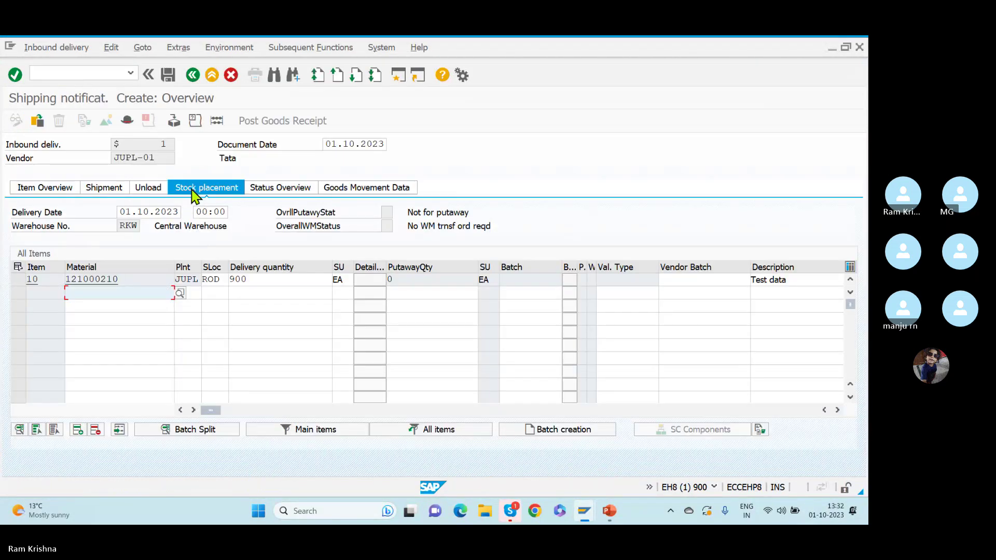
click(62, 78)
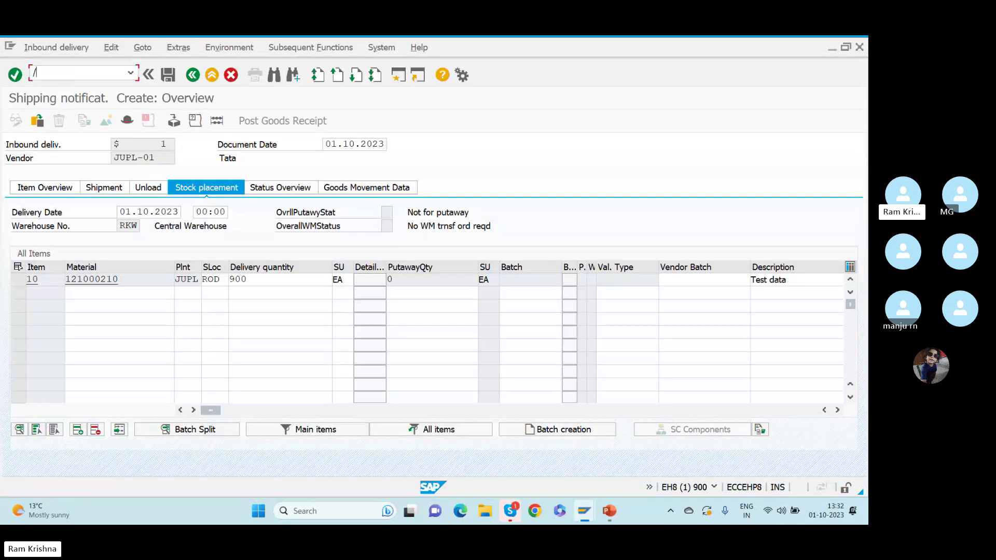
text(/nsmq1)
key(Return)
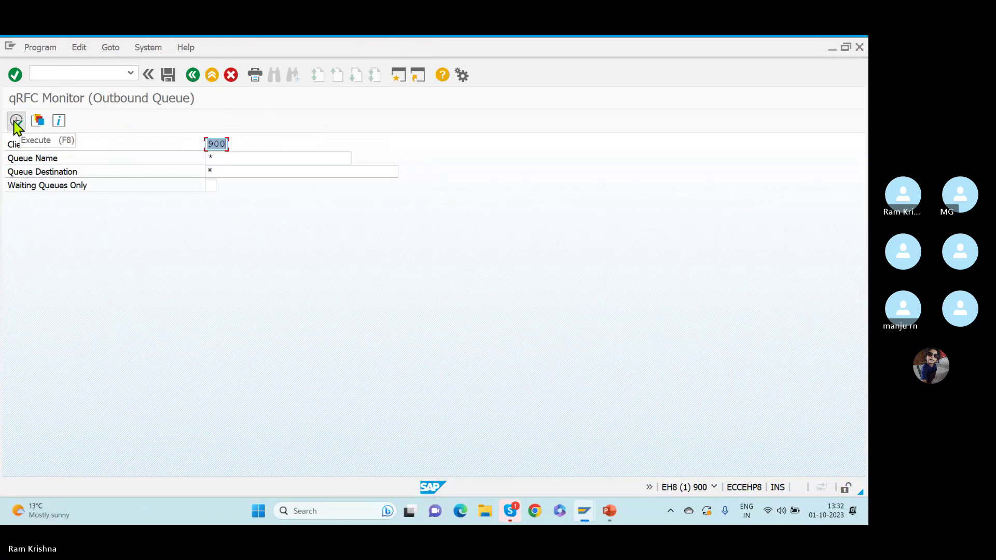
click(15, 122)
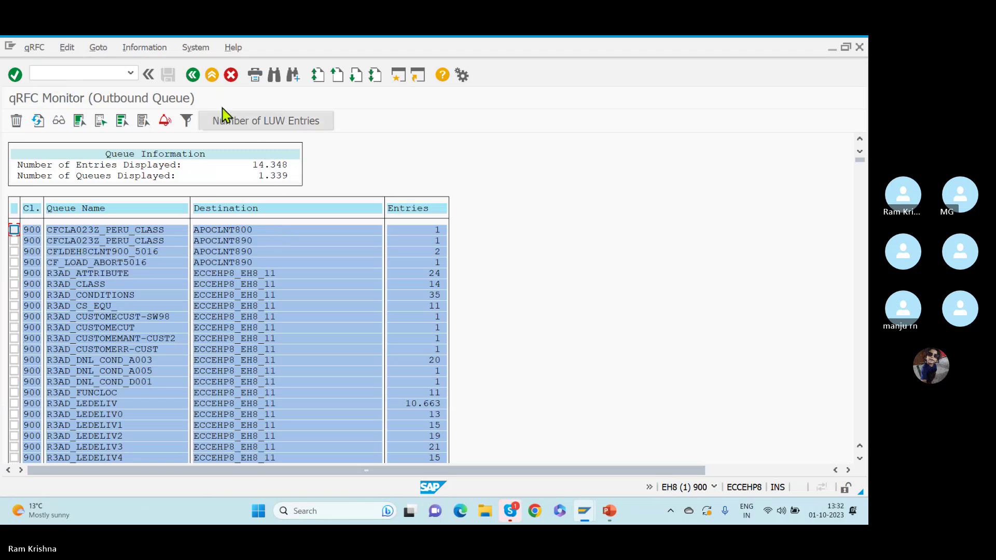
click(165, 121)
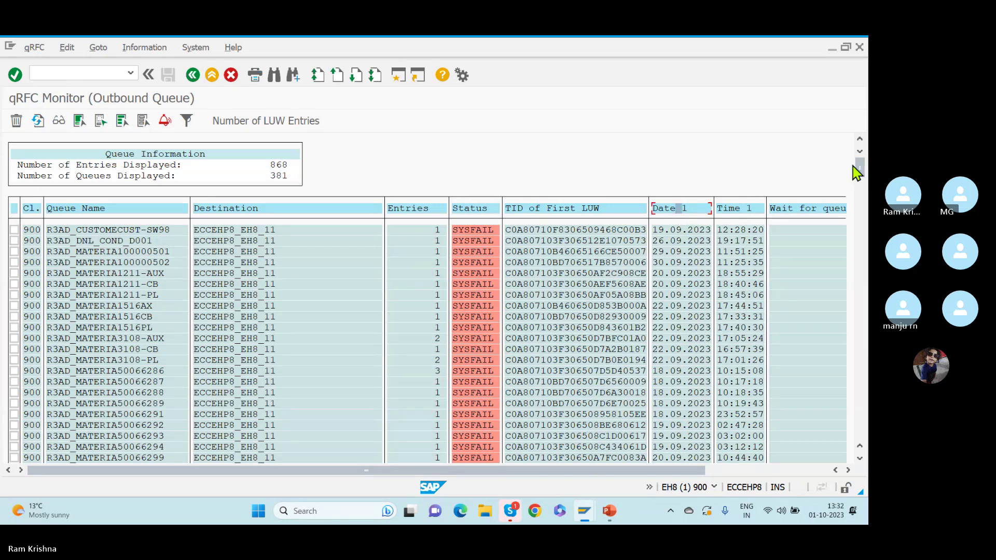
drag(858, 172, 783, 436)
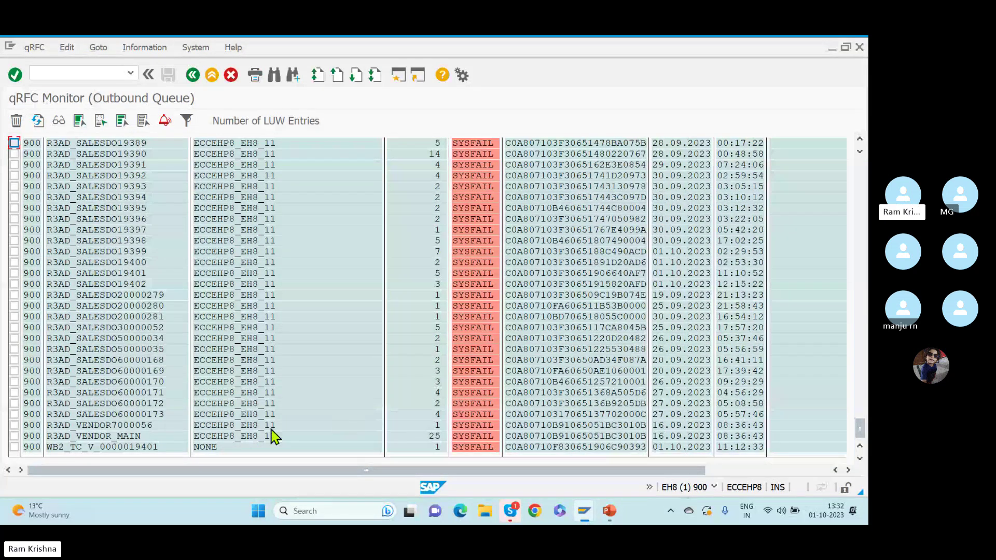
Leave the outbound queue list and open the Display Inbound Delivery transaction for the new delivery in ECC
key(alt+Tab)
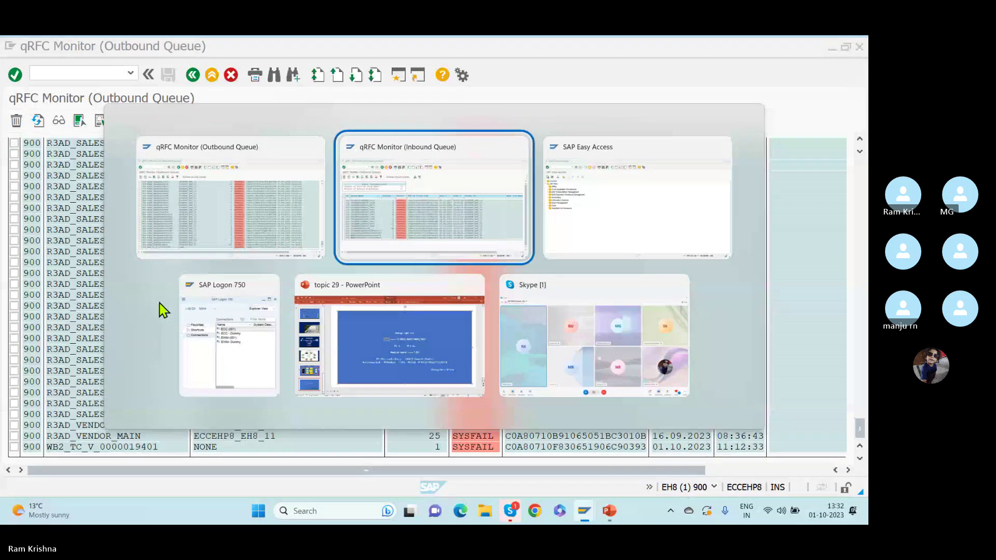
key(alt+Tab)
key(alt+Tab)
key(alt+Tab)
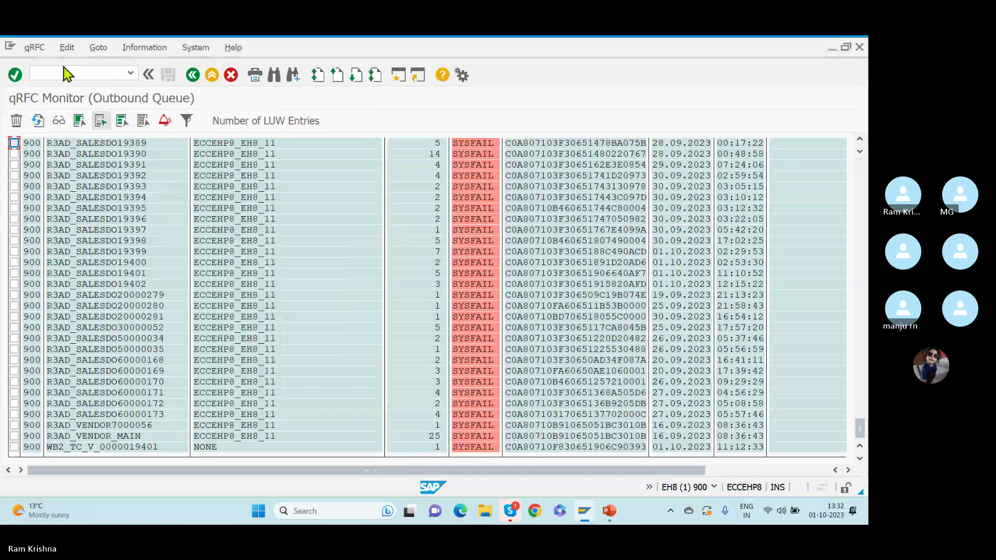
click(61, 74)
text(/)
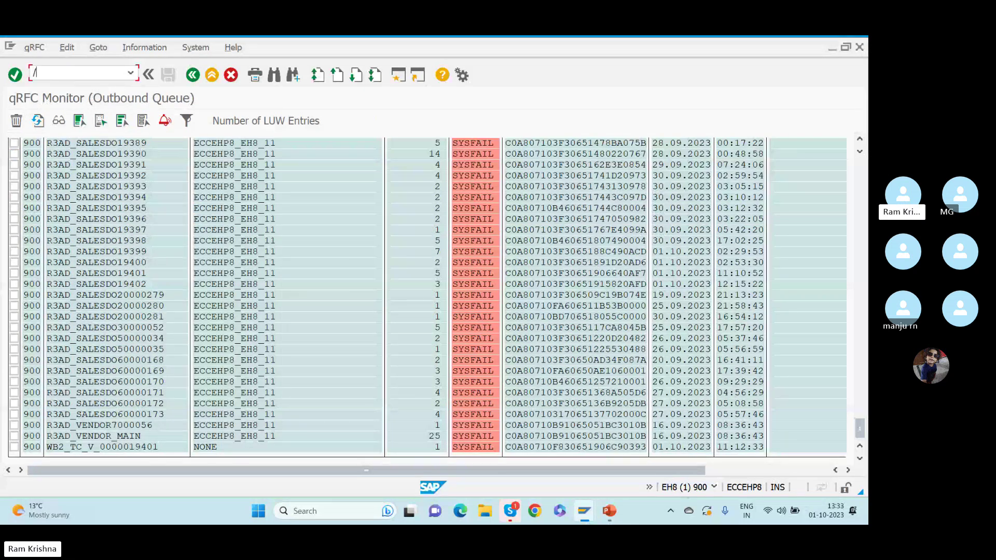
text(nvl33)
key(Return)
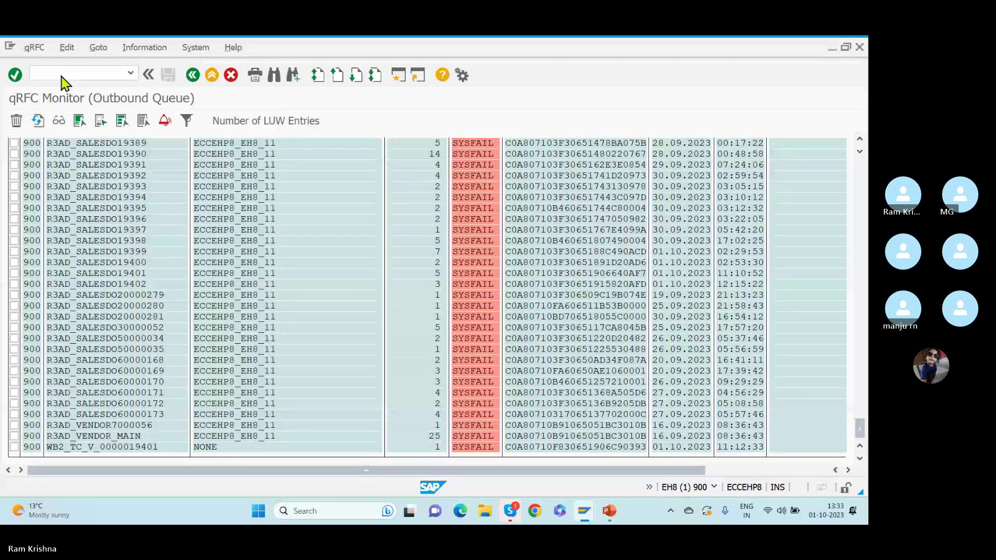
key(Return)
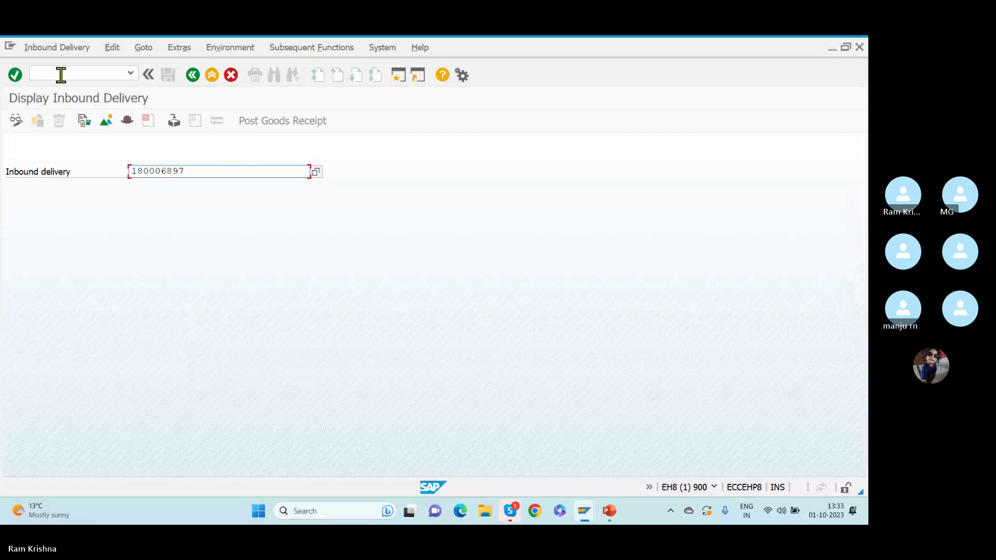
key(alt+Tab)
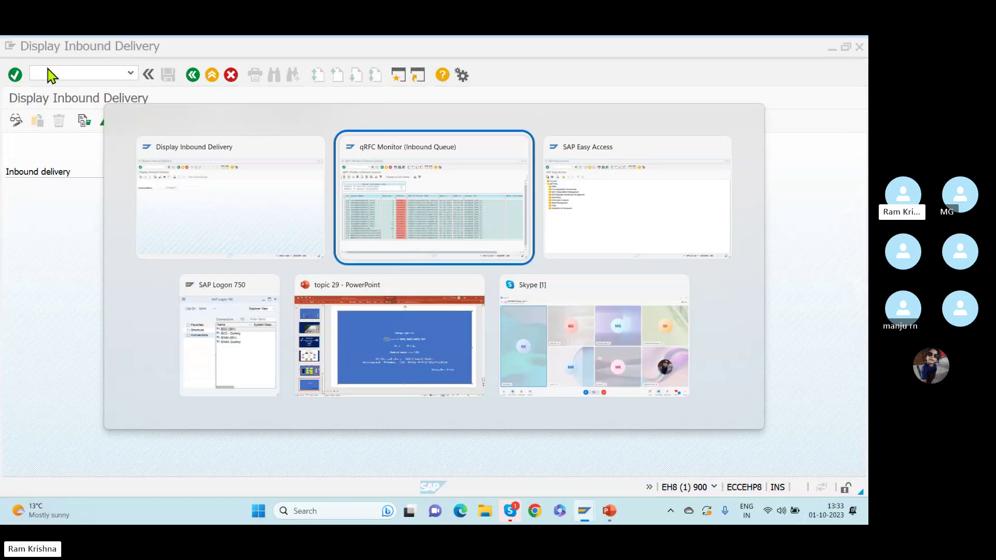
key(Escape)
Open Customizing with transaction SPRO in ECC and display the SAP Reference IMG
click(48, 67)
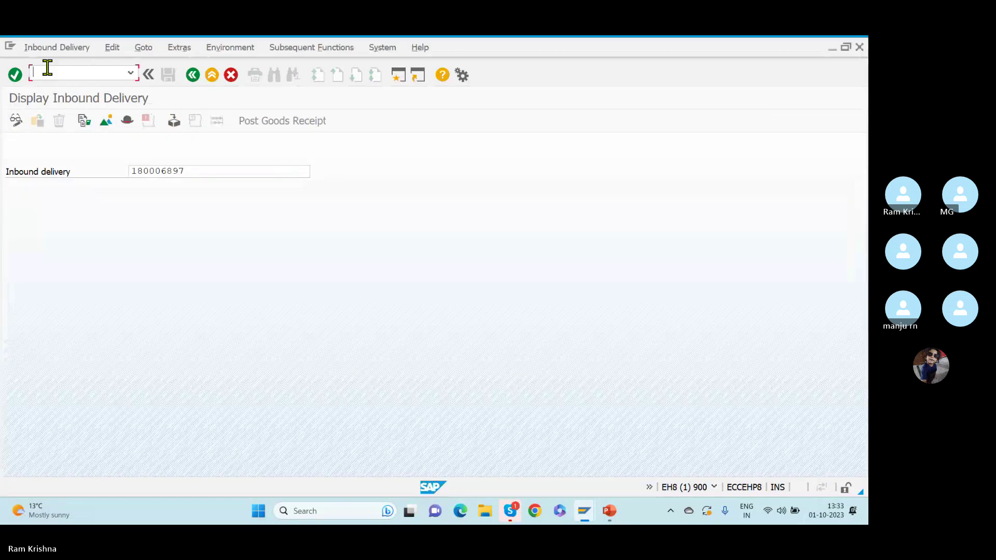
text(/nspro)
key(Return)
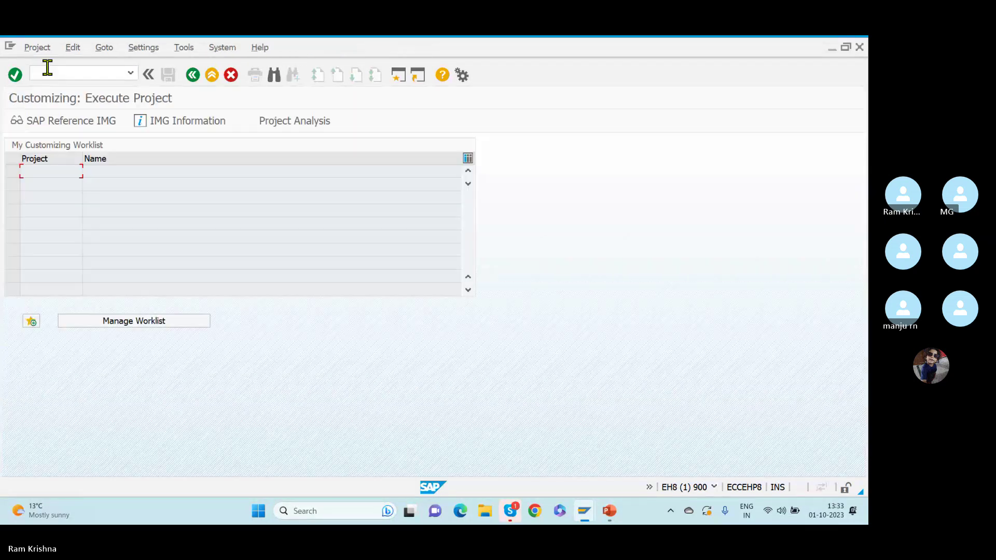
click(49, 121)
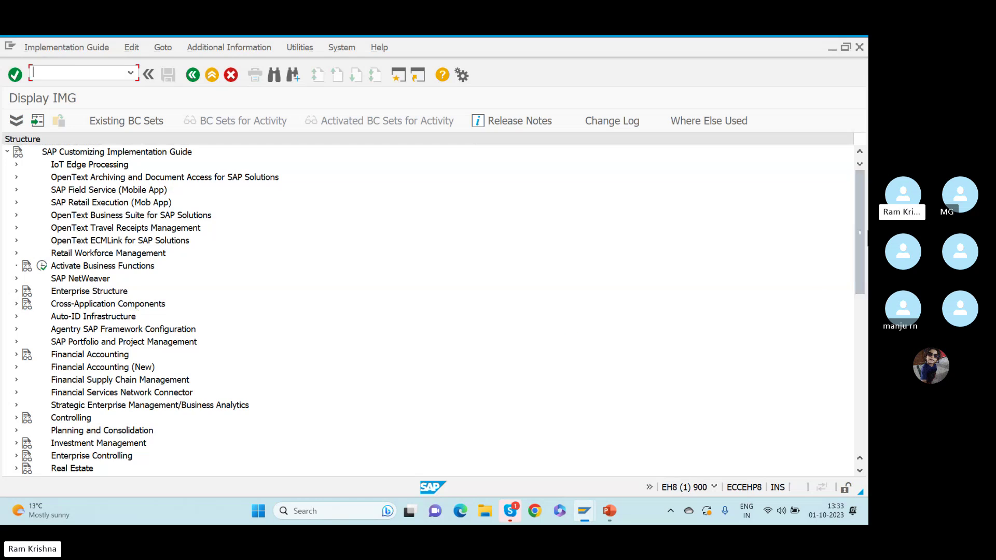
Expand Integration with Other SAP Components, Extended Warehouse Management, and Basic Settings for Setting Up the System Landscape in the IMG
scroll(847, 351, down, 10)
scroll(839, 414, up, 10)
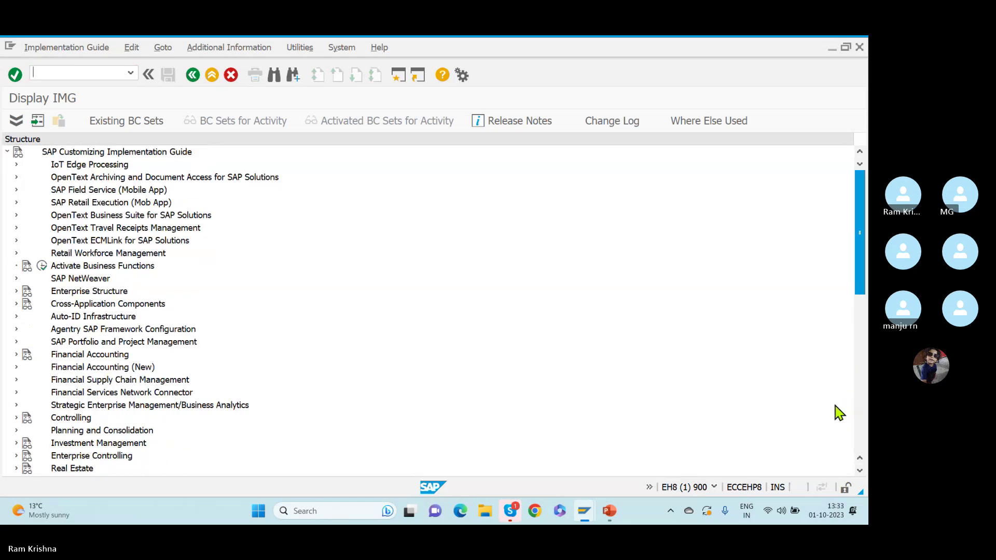
drag(861, 272, 858, 451)
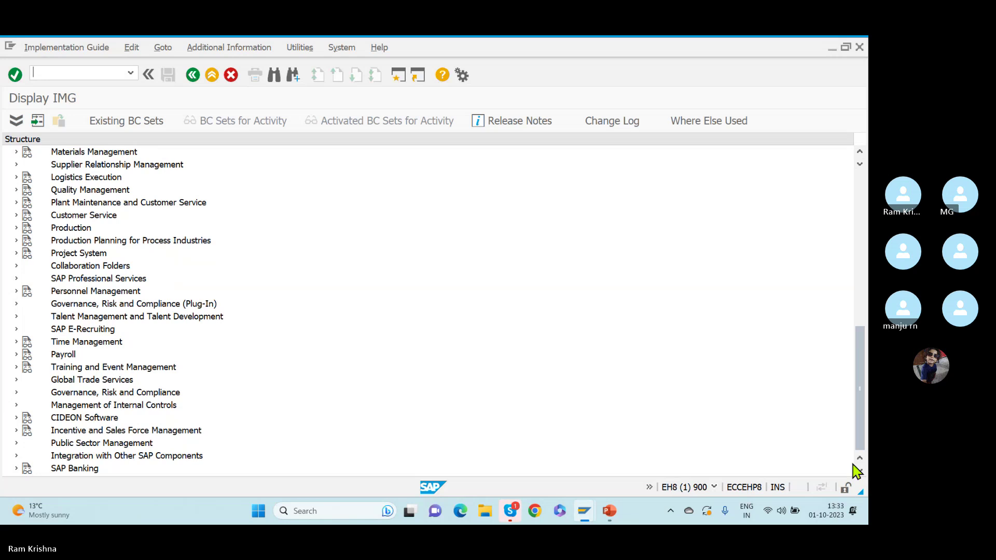
drag(862, 421, 854, 455)
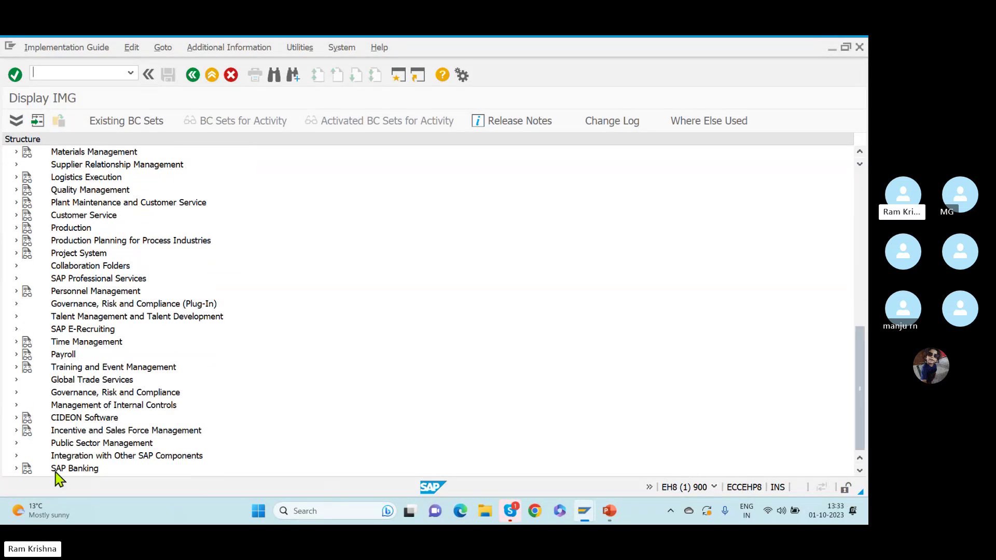
click(16, 456)
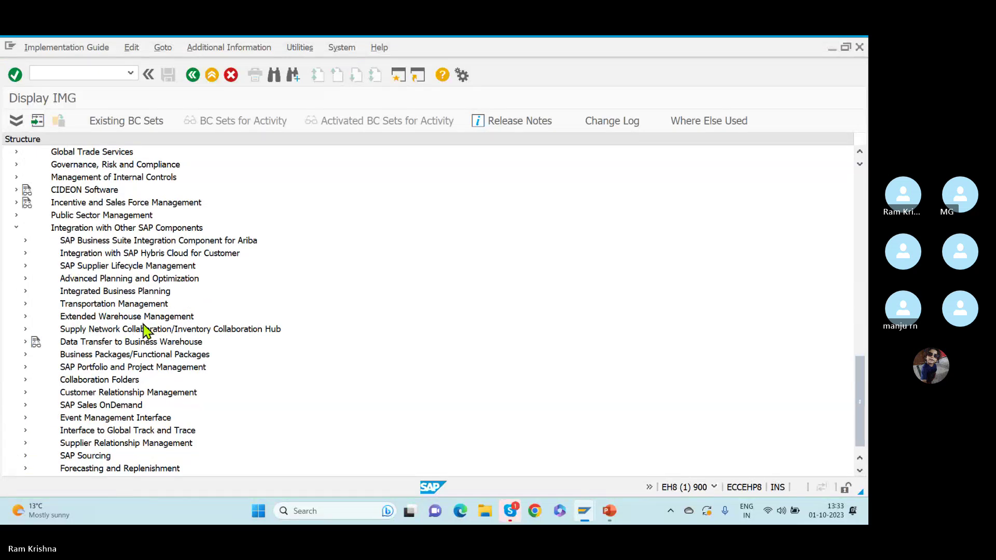
click(25, 317)
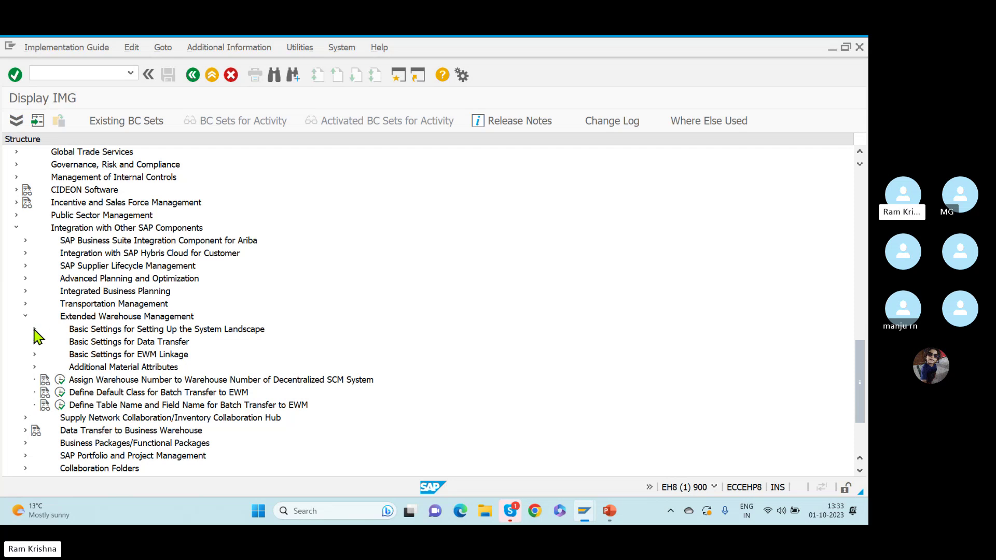
click(34, 329)
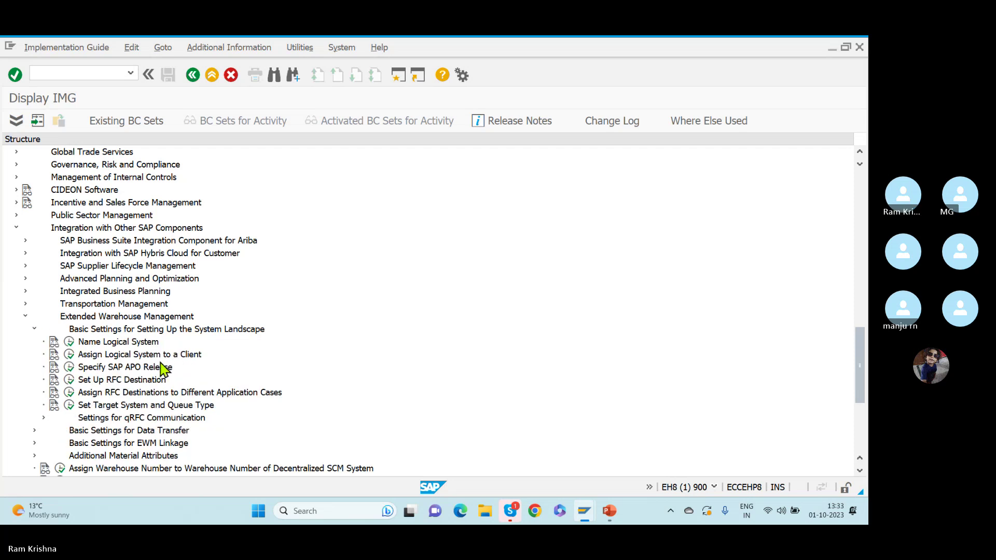
Try to open the Set Up RFC Destination activity, and check the activities under Settings for qRFC Communication
click(70, 380)
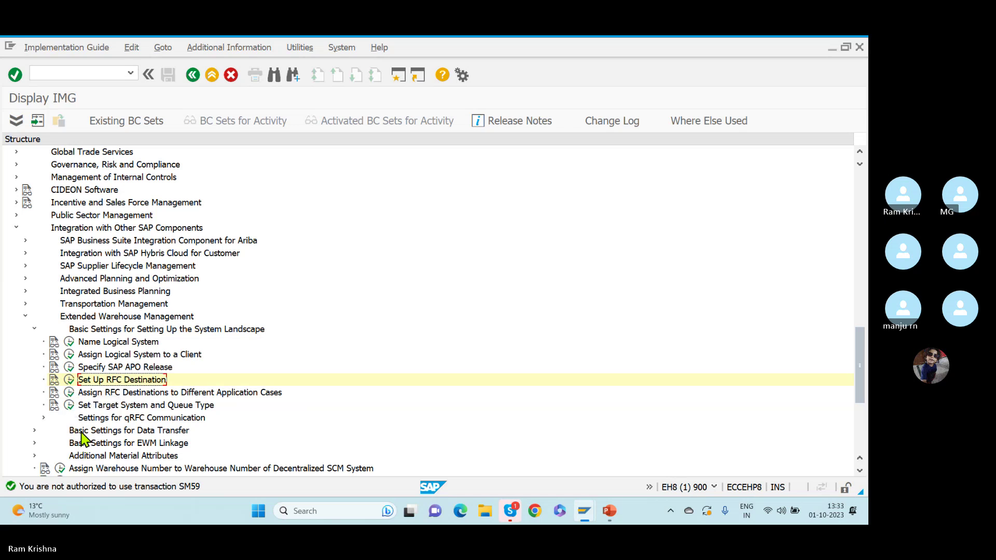
click(43, 419)
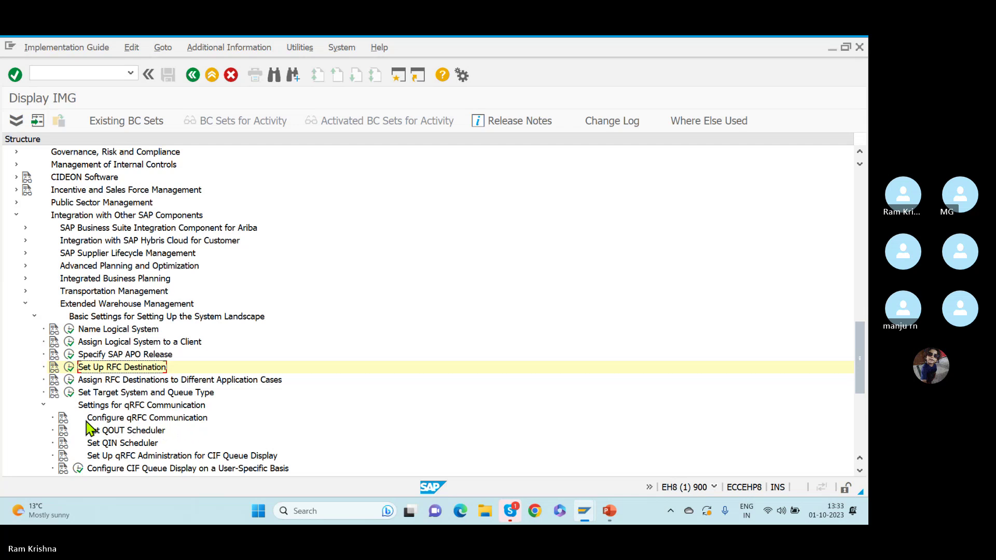
click(43, 405)
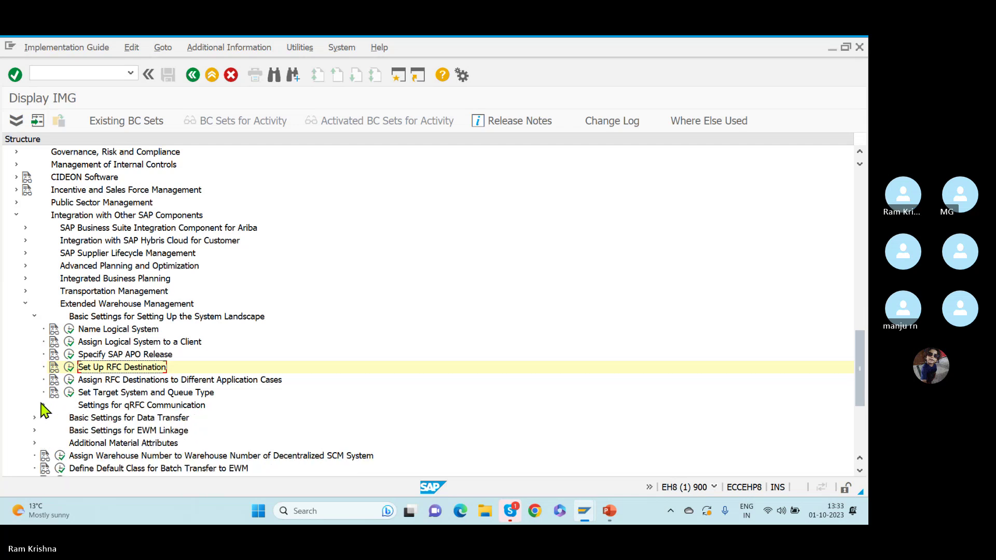
Collapse the system landscape settings, check the activities under Basic Settings for Data Transfer, and expand Basic Settings for EWM Linkage
click(35, 316)
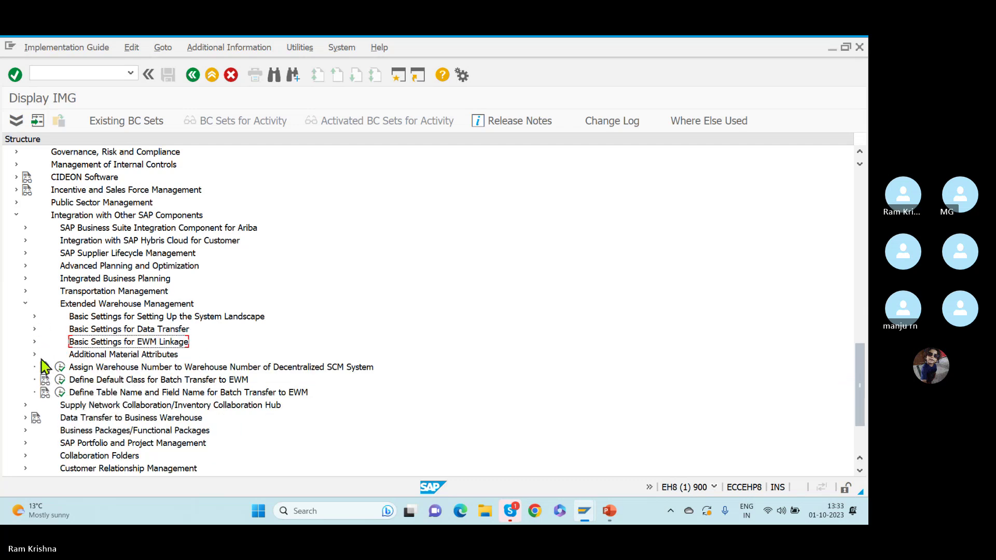
click(35, 329)
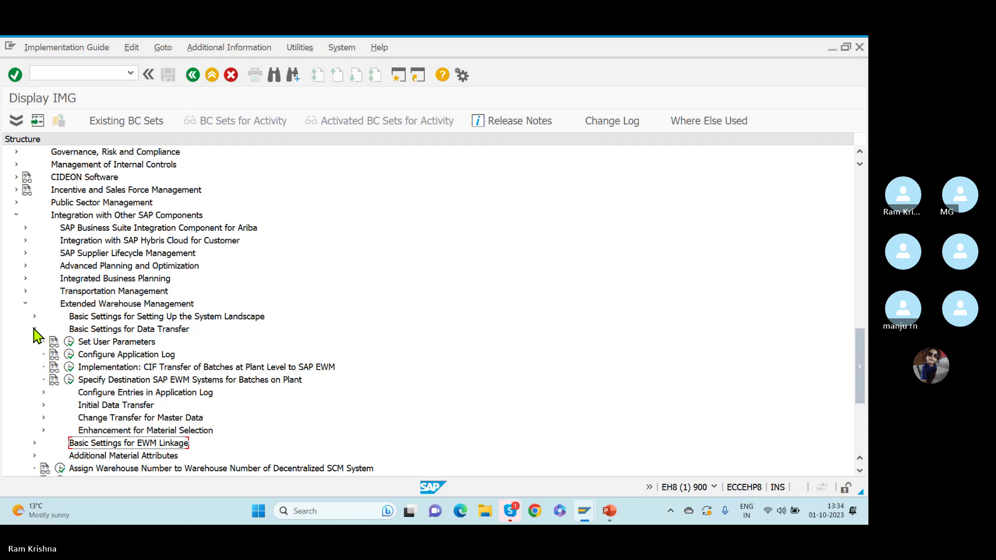
click(34, 329)
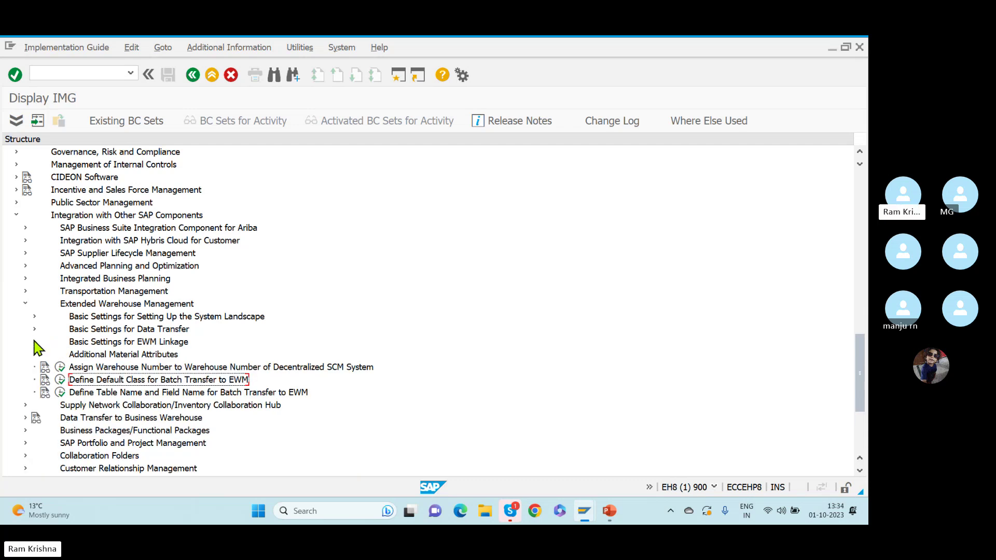
click(34, 342)
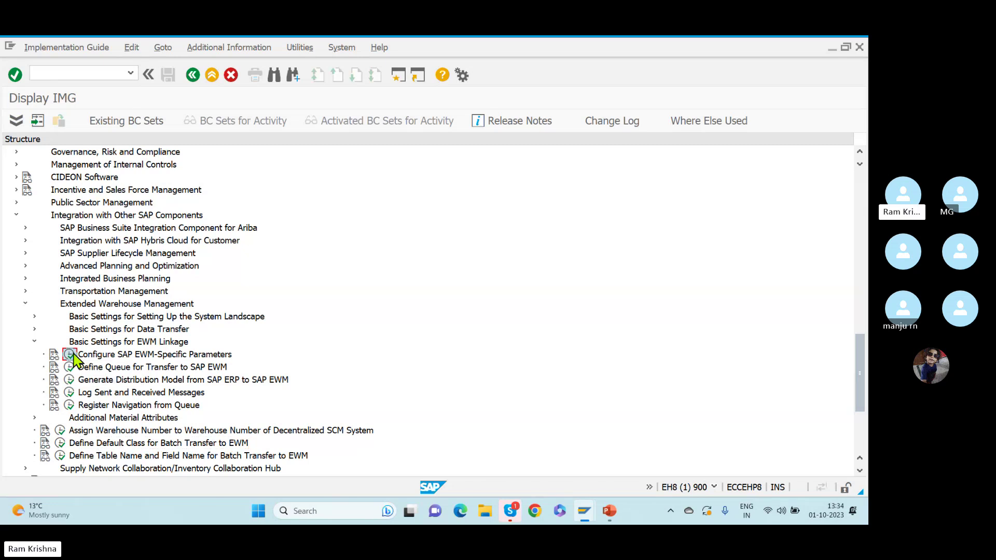
Look up warehouse RKW in Configure SAP EWM-Specific Parameters, review its external WM and communication settings, and return to the IMG
click(68, 355)
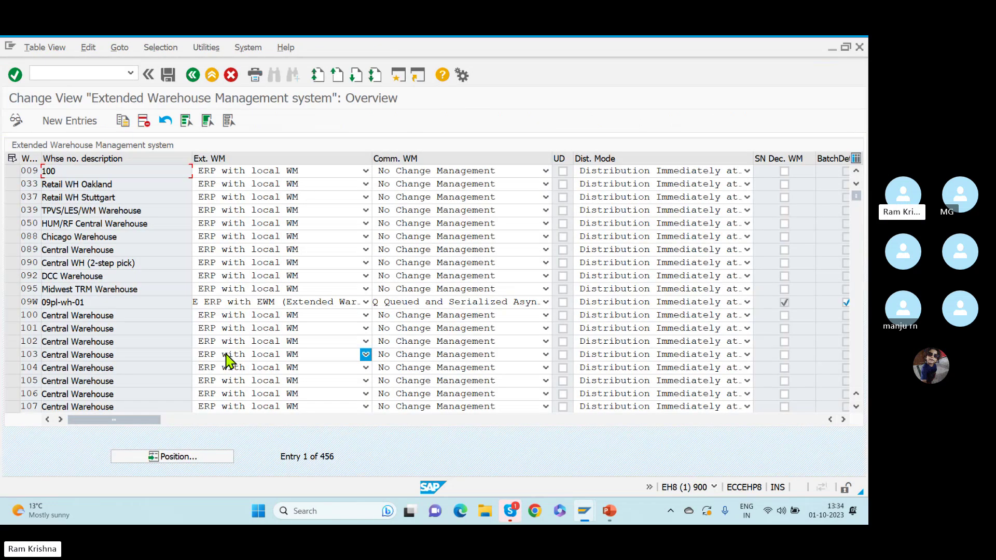
click(165, 458)
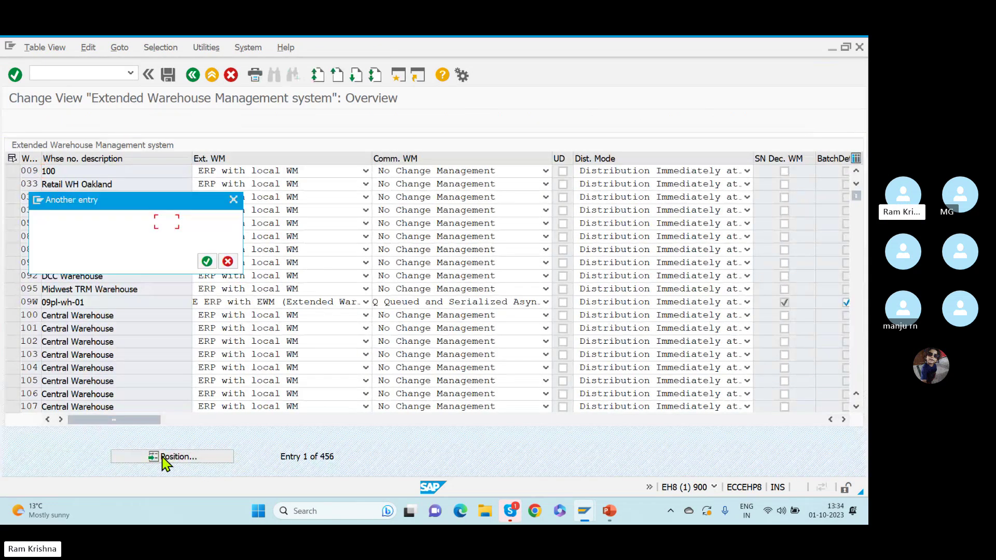
text(RKW)
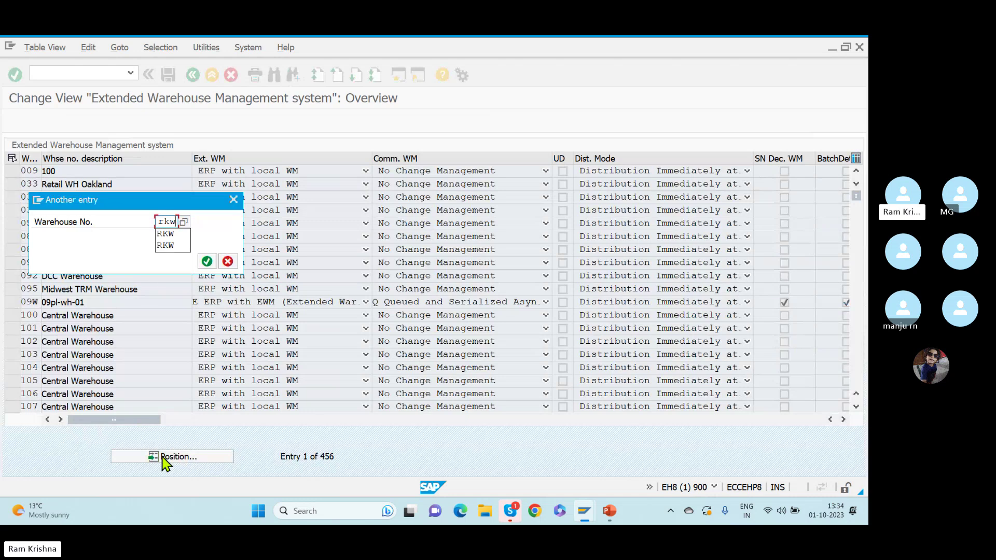
key(Return)
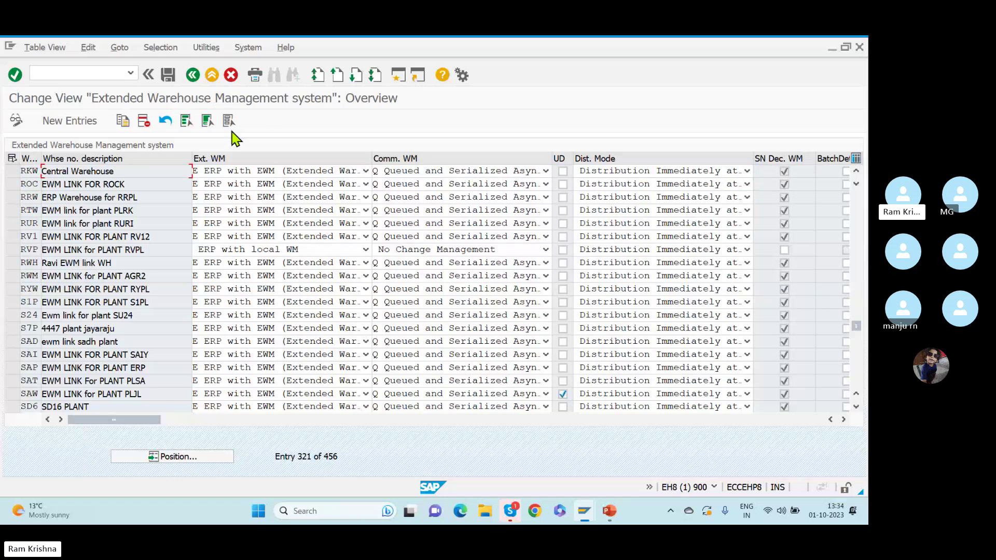
click(192, 75)
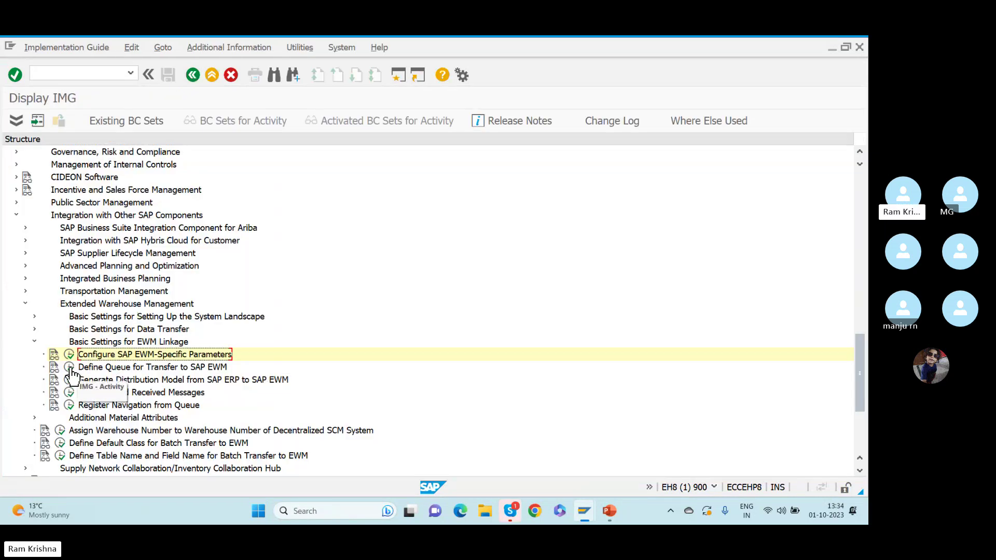
Review the receivers EH8CLNT900 and N75CLNT110 with all their settings in Define Queue for Transfer to SAP EWM, and return to the IMG
double_click(80, 368)
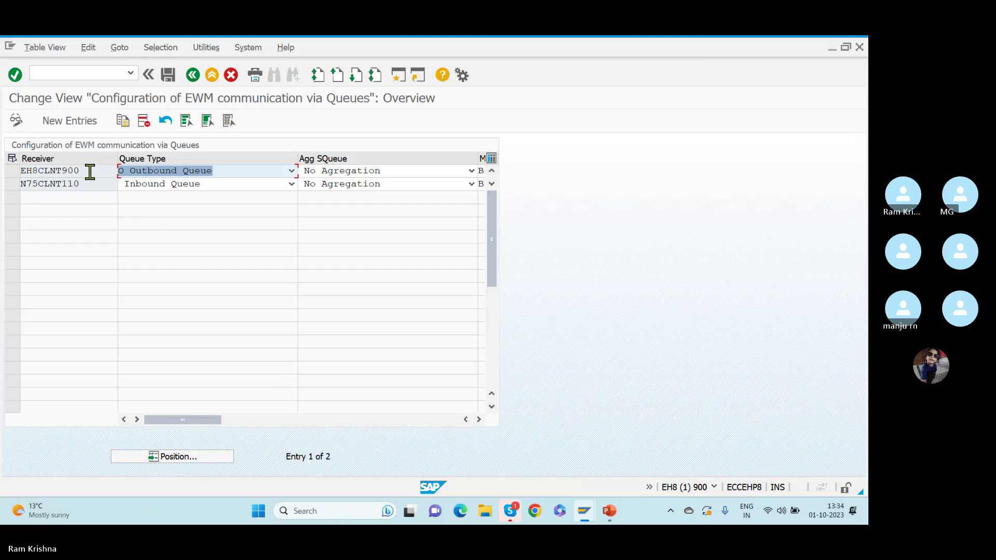
drag(89, 171, 25, 171)
drag(93, 186, 2, 185)
drag(208, 420, 241, 420)
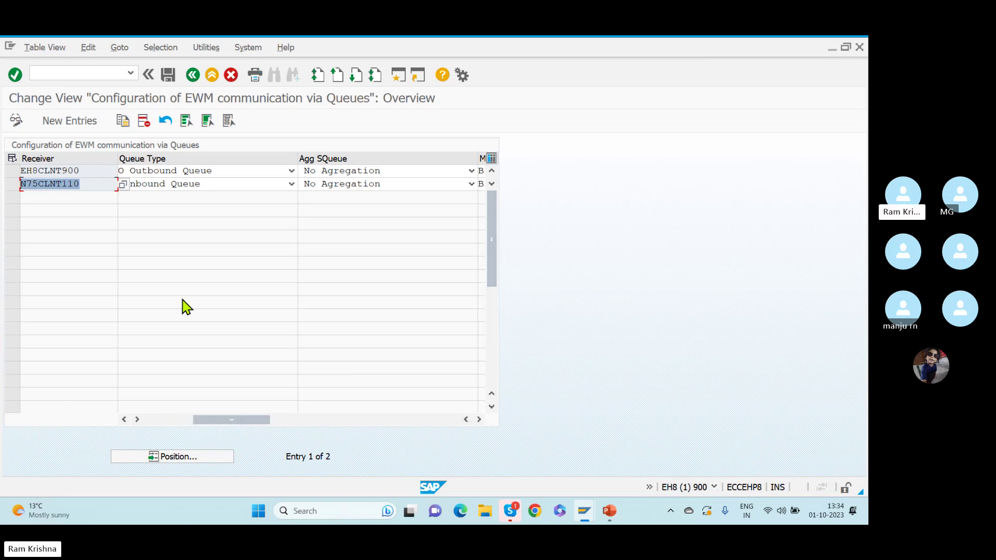
click(378, 421)
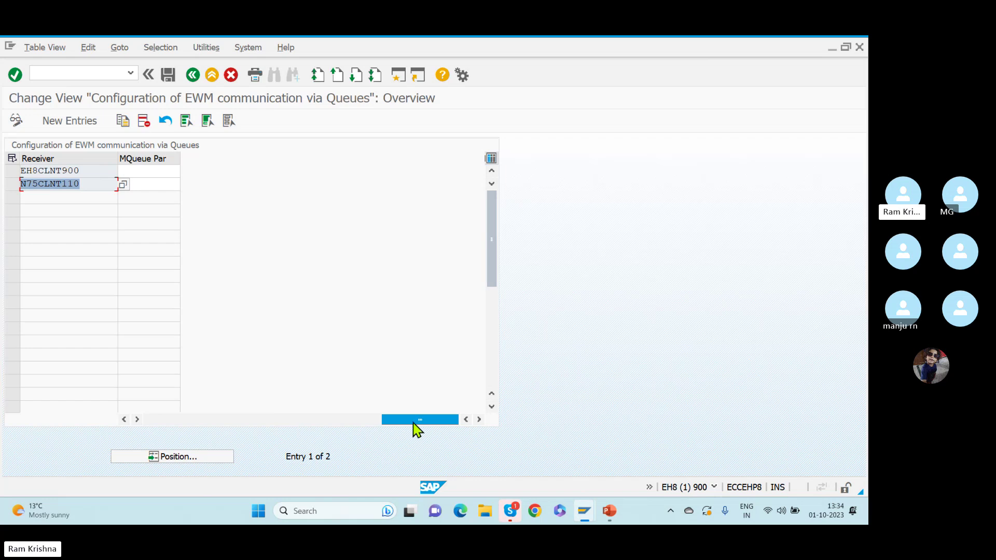
drag(414, 423, 282, 422)
click(193, 75)
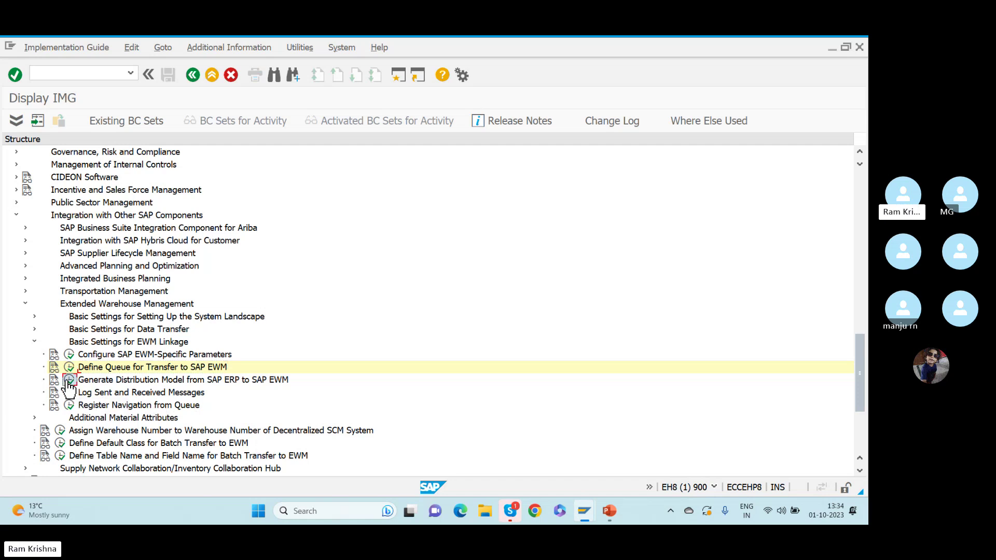
Run Generate Distribution Model from SAP ERP to SAP EWM with Check Entries for all objects of warehouse RKW
click(69, 380)
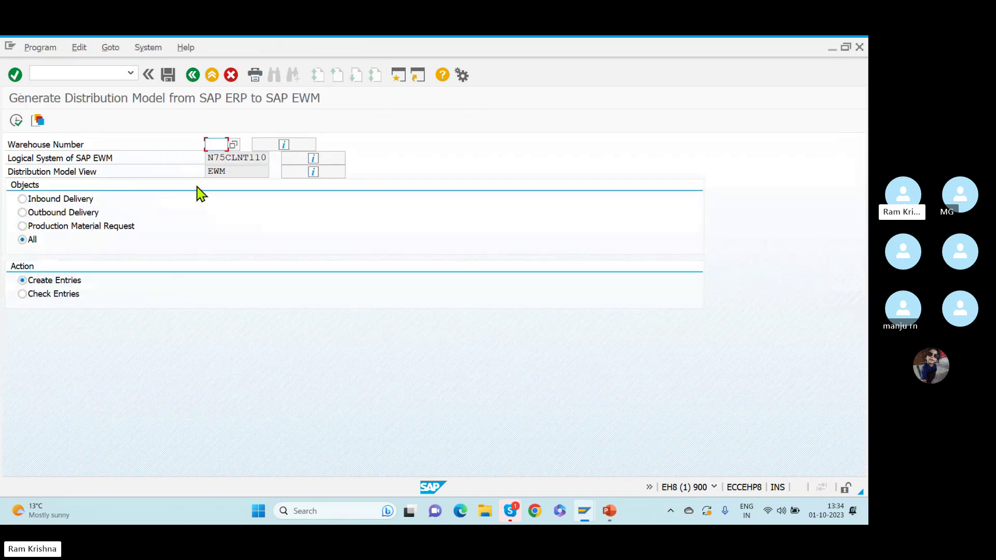
text(RKW)
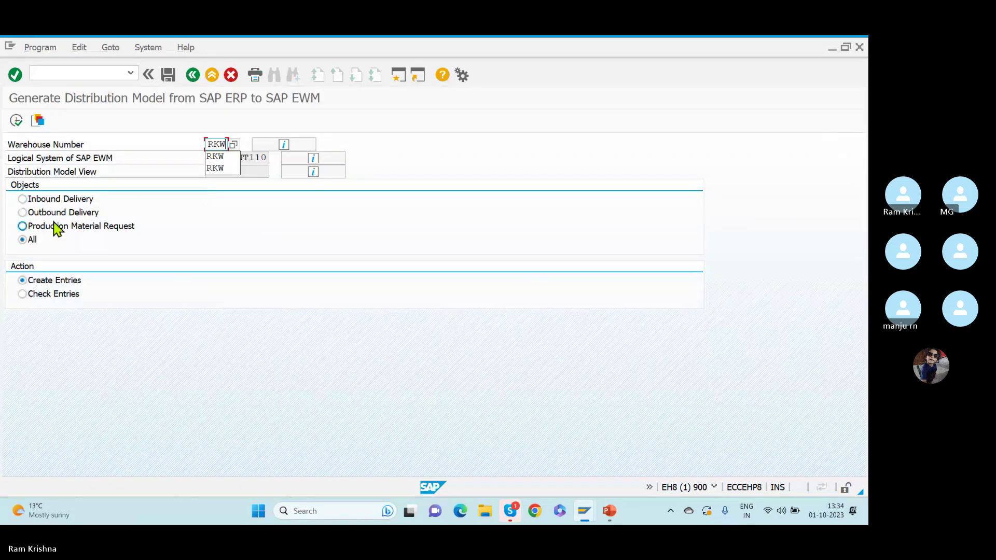
click(43, 296)
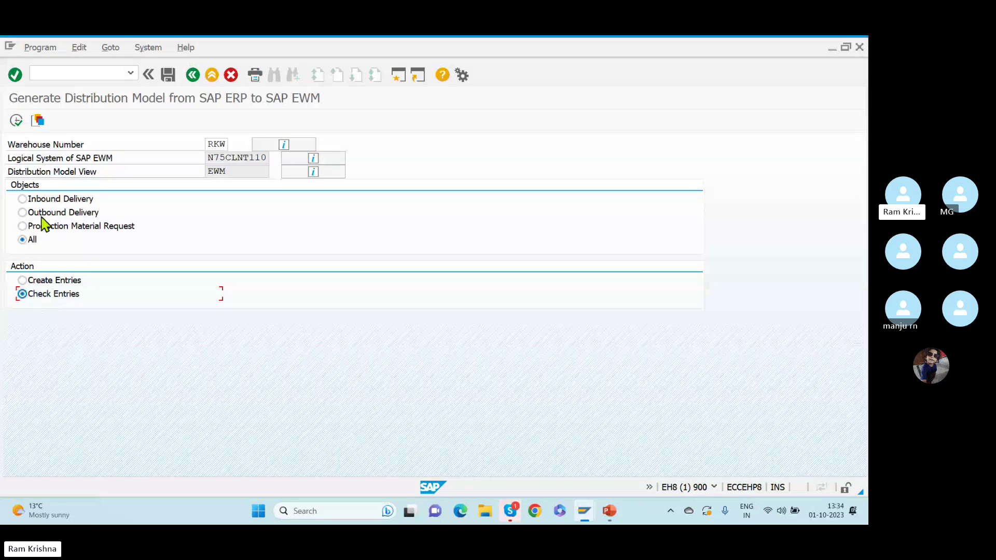
click(16, 120)
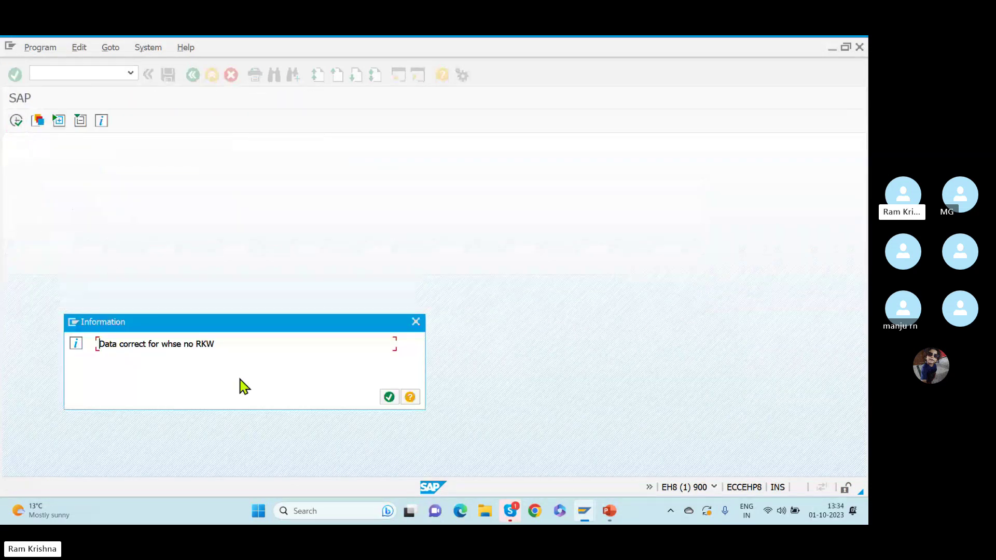
click(389, 397)
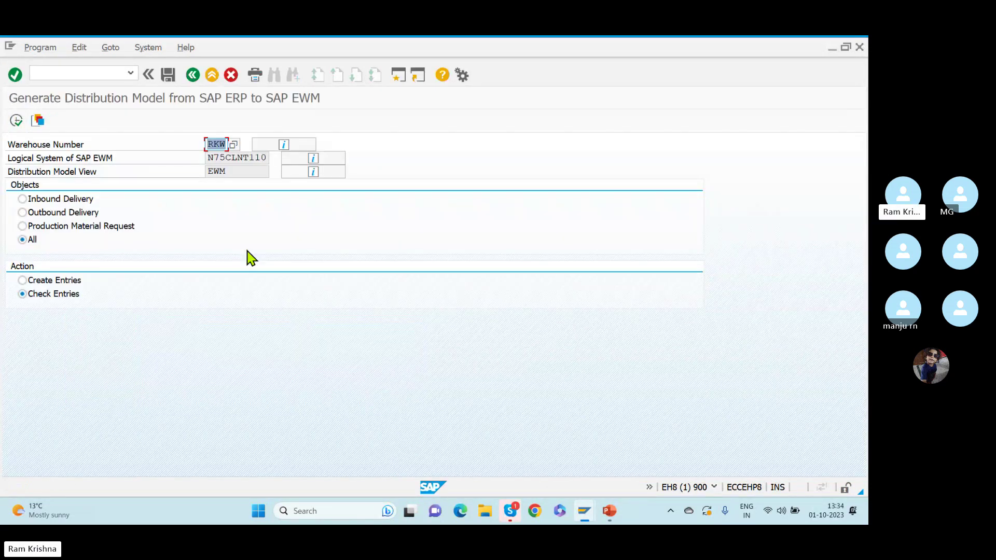
Look at the inbound queue monitor in the EWM session, and leave the distribution model report in ECC
key(alt+Tab)
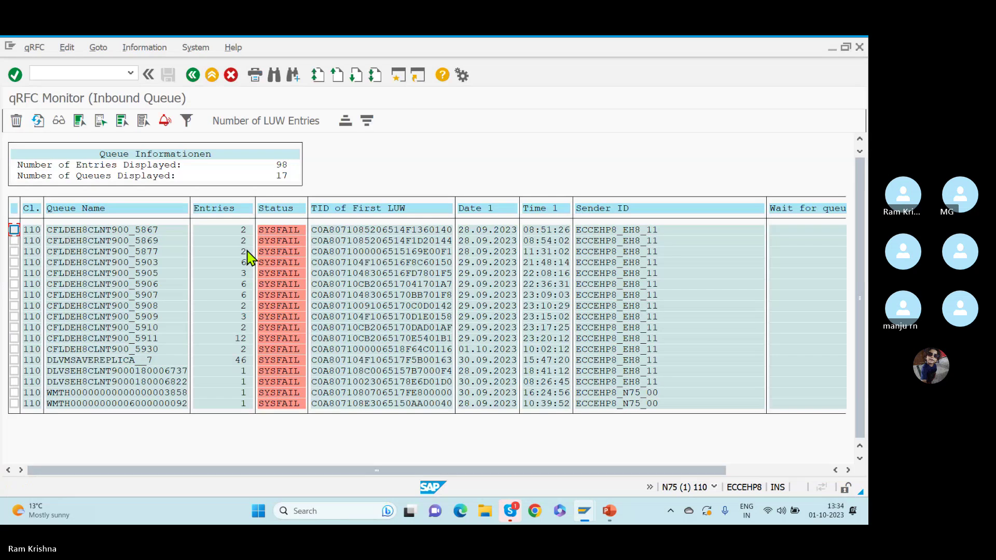
key(alt+Tab)
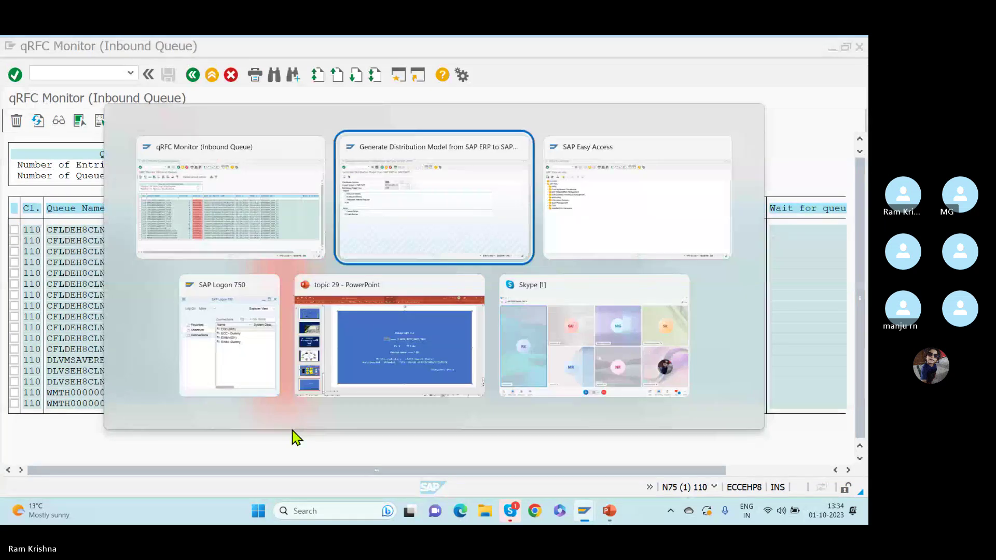
key(alt+Tab)
key(alt+Tab)
click(193, 76)
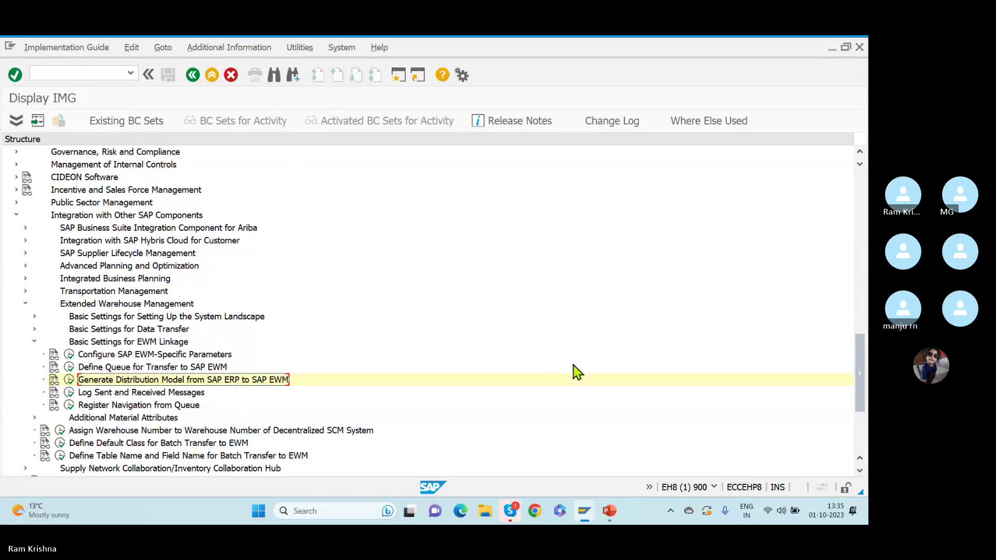
Check the system and client details of the EWM session, and return to the ECC IMG
drag(862, 368, 862, 393)
key(alt+Tab)
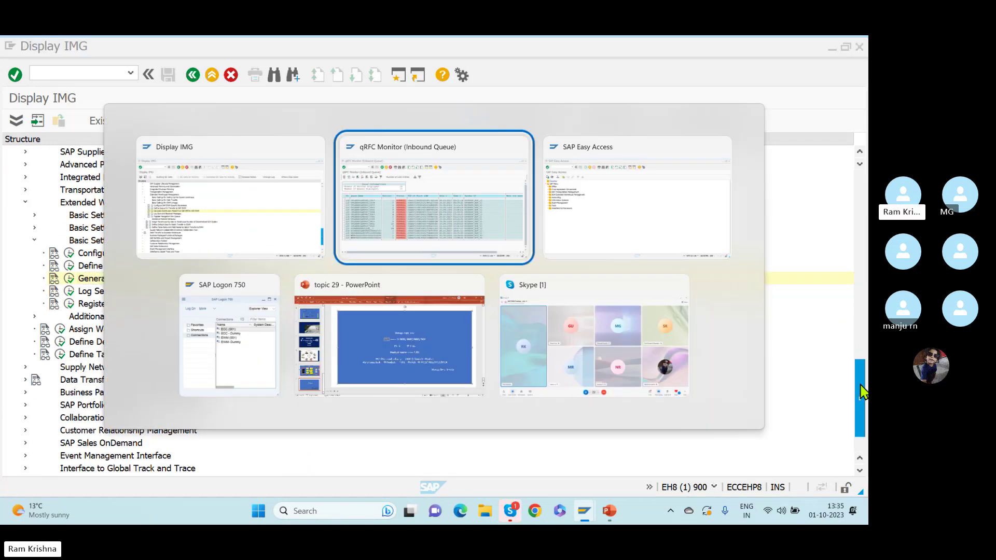
key(alt+Tab)
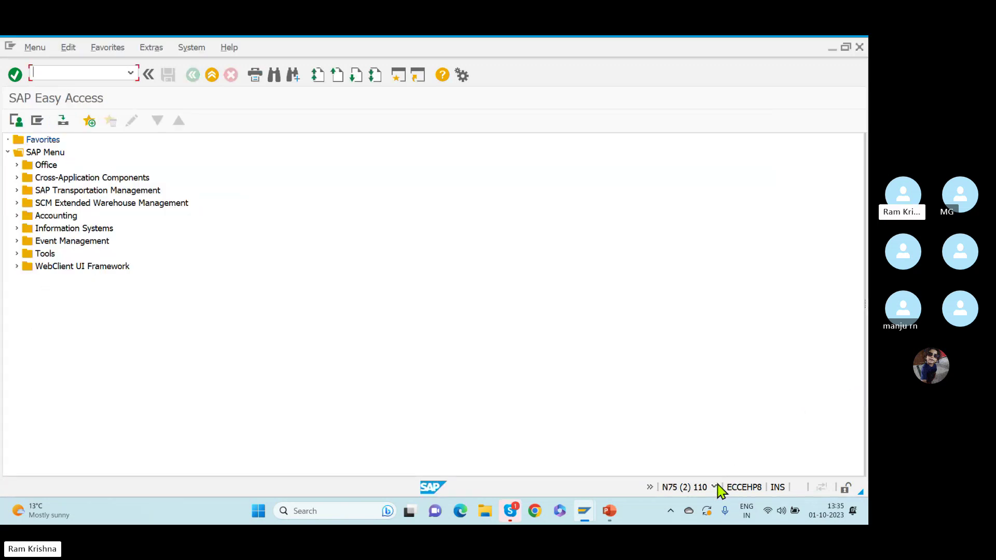
click(715, 488)
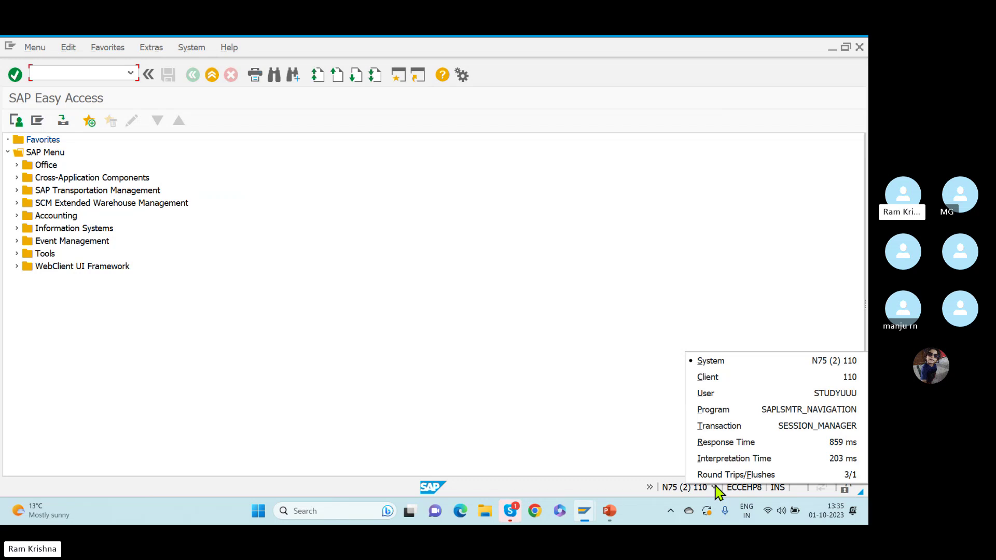
click(716, 487)
key(alt+Tab)
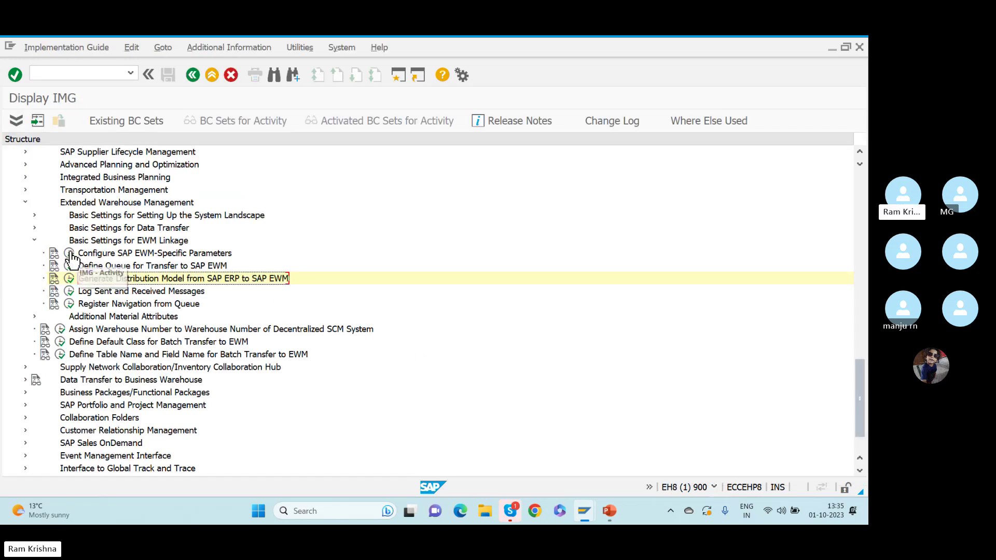
Open the EWM-specific parameters briefly, and recheck the receiver N75CLNT110 in the queue definition for transfer to SAP EWM
click(69, 254)
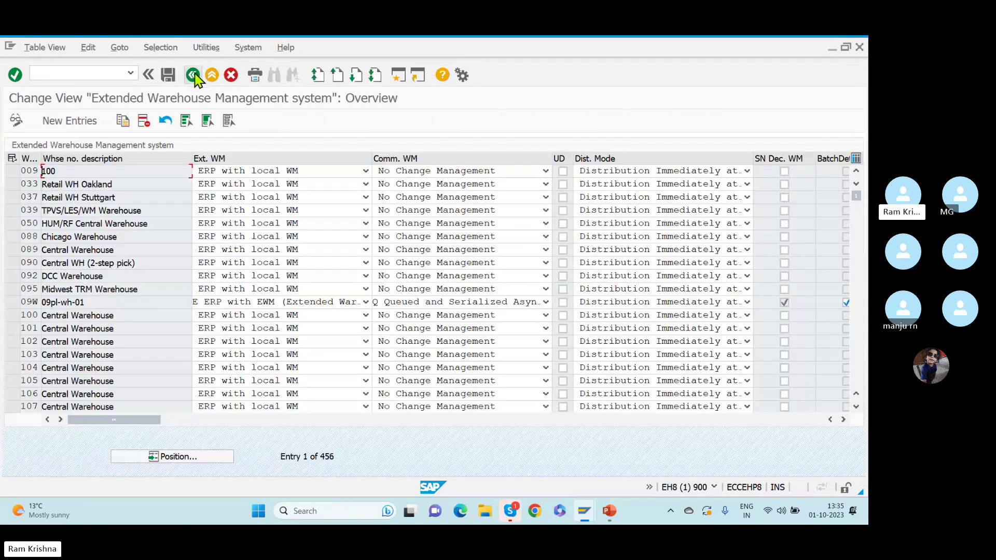
click(193, 76)
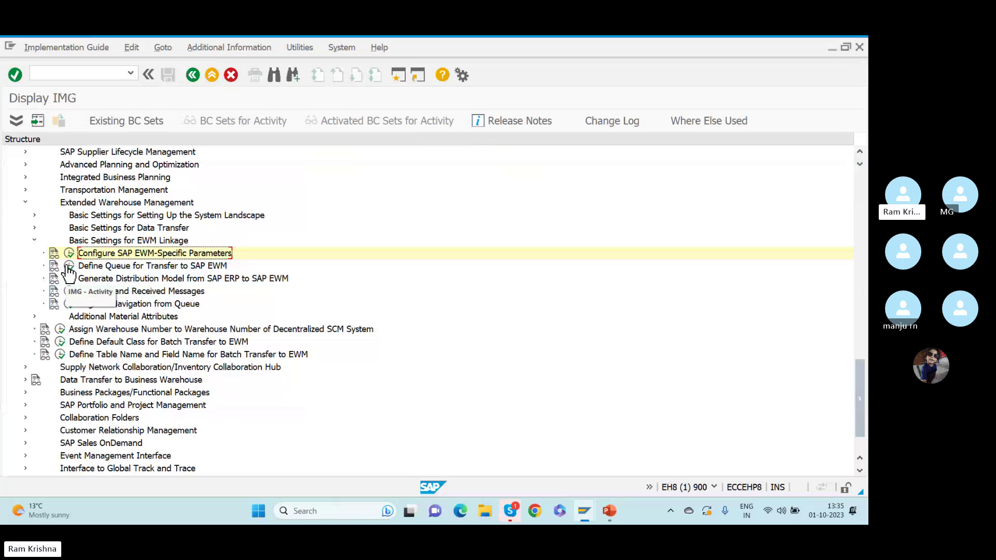
click(69, 268)
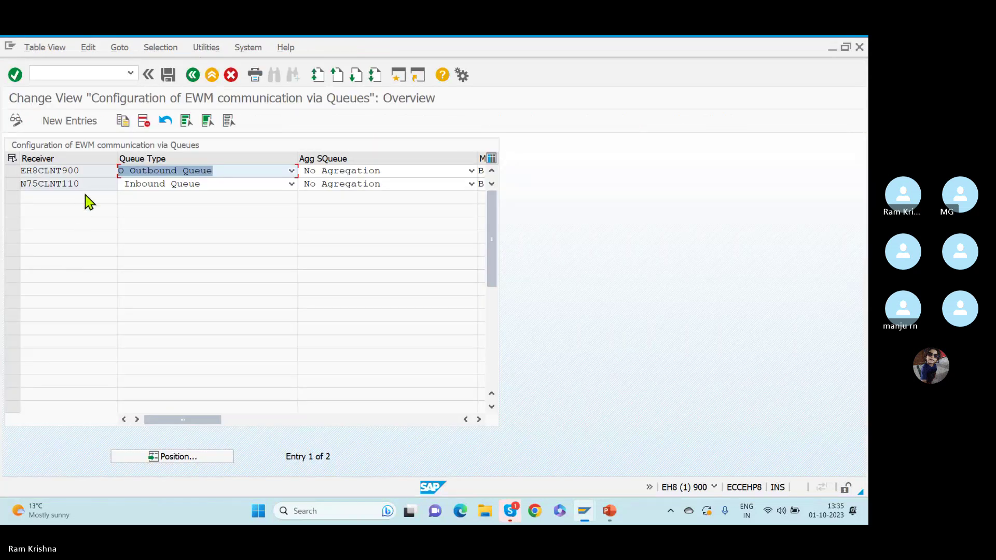
click(93, 181)
drag(94, 181, 5, 183)
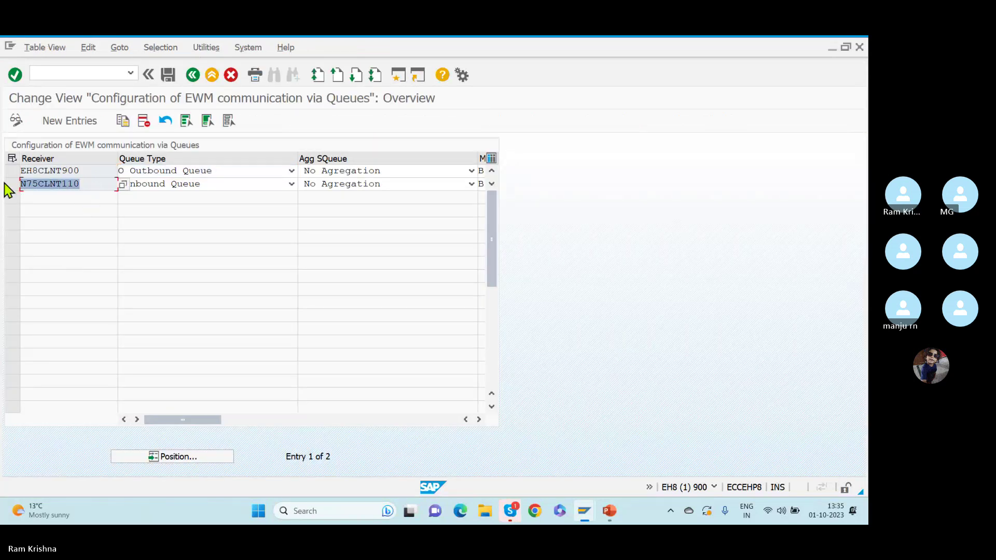
click(193, 76)
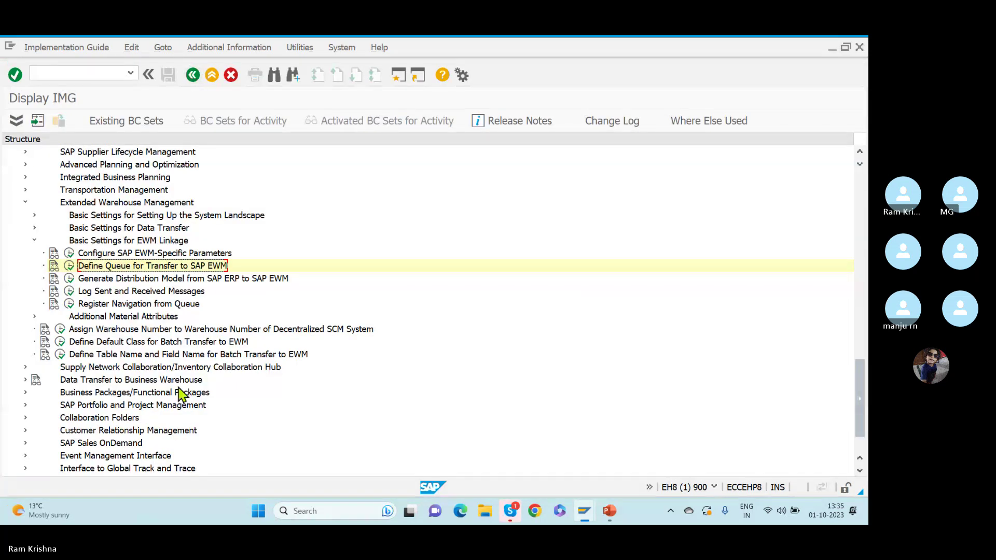
Check the decentralized SCM warehouse assignment of warehouse RKW, and collapse Basic Settings for EWM Linkage in the IMG
click(61, 329)
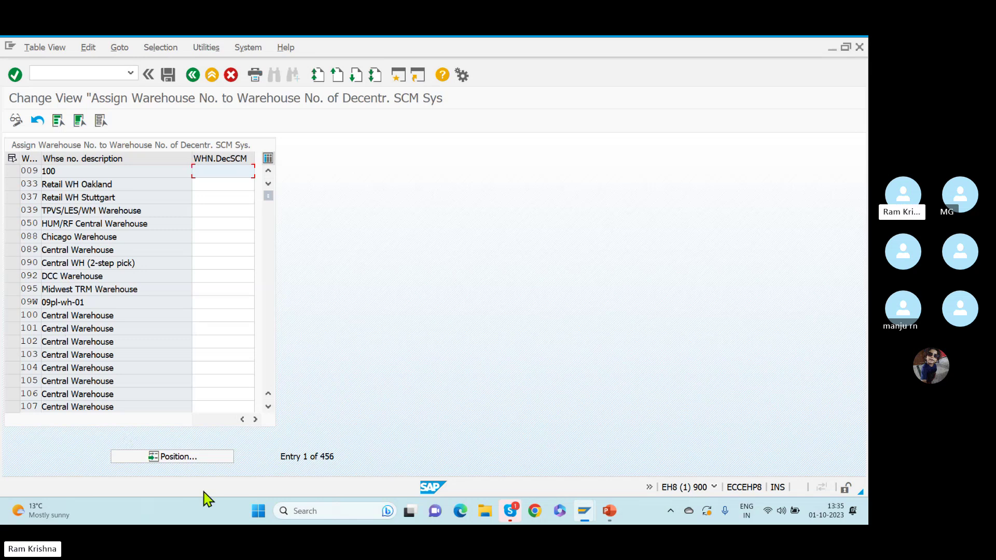
click(163, 456)
text(rkw)
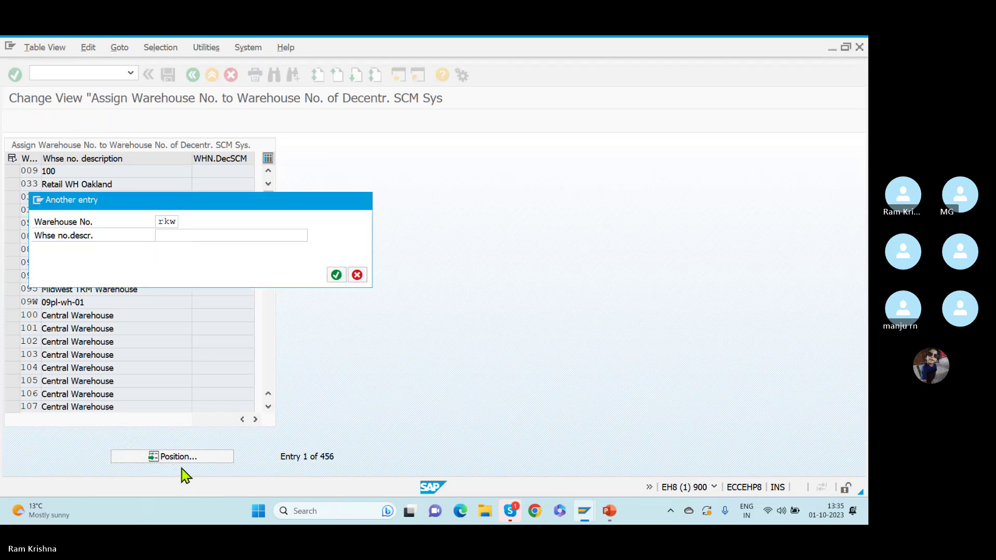
key(Return)
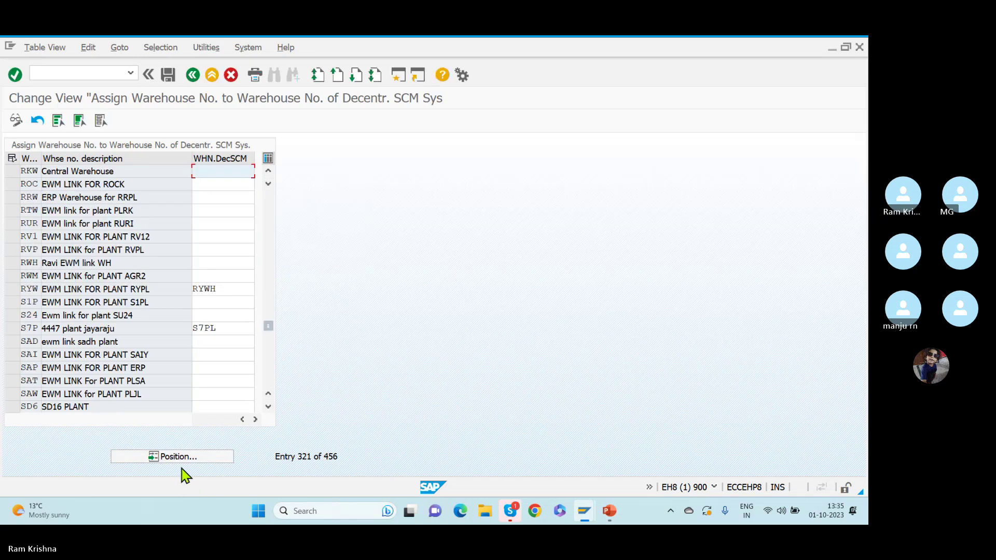
click(193, 76)
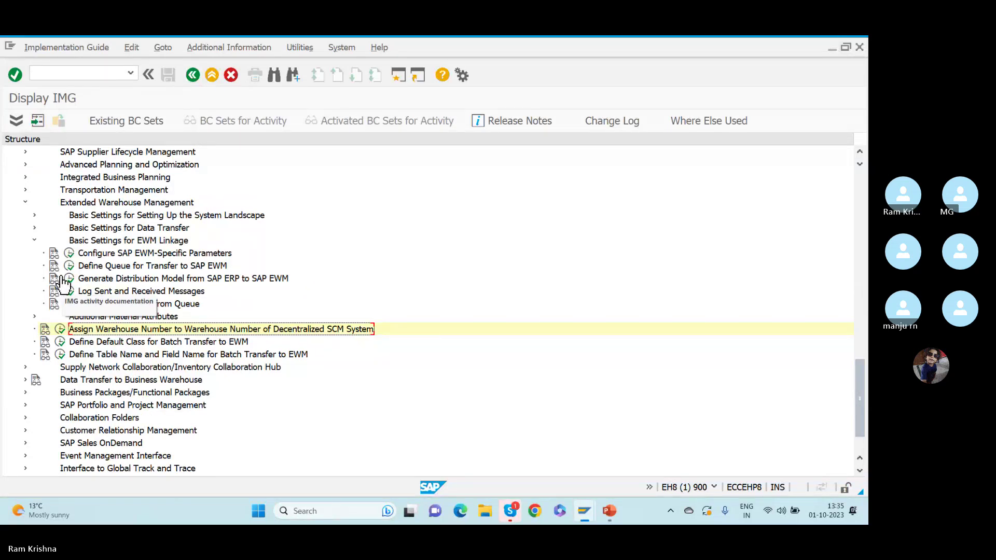
click(34, 241)
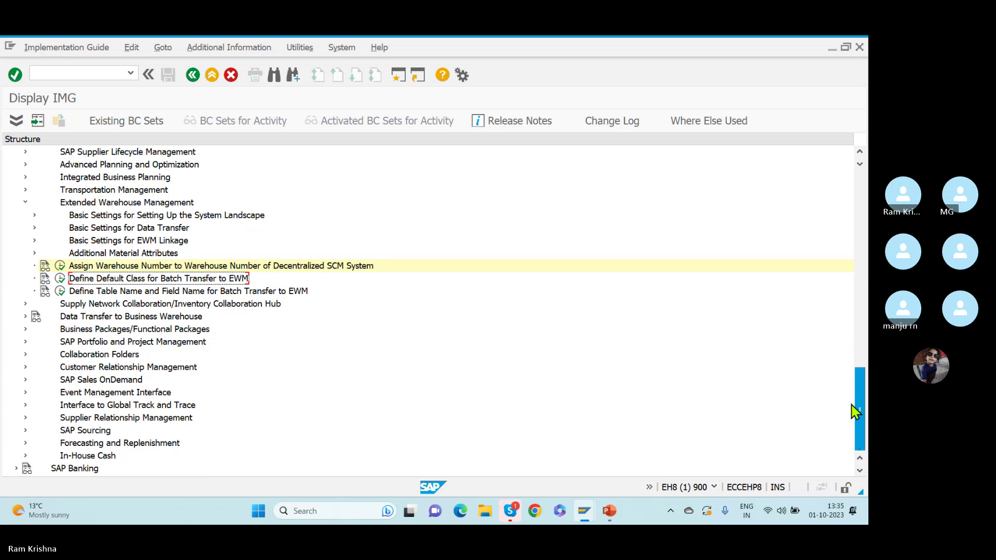
Switch to the inbound queue monitor in the EWM session, and return from the queue list to its selection screen
mouse_move(856, 440)
mouse_down()
mouse_move(838, 266)
mouse_move(861, 220)
mouse_move(864, 178)
mouse_move(861, 425)
mouse_up()
key(alt+Tab)
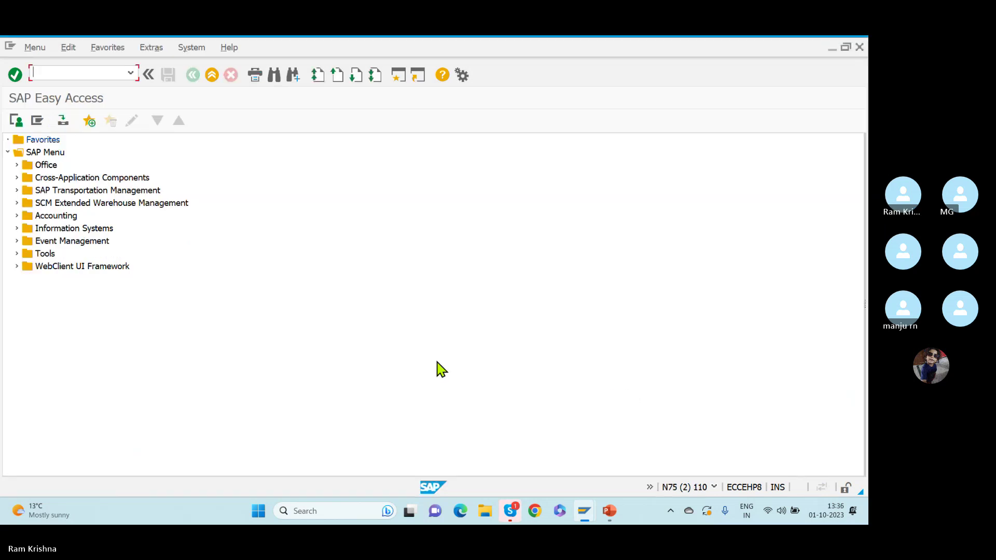
key(alt+Tab)
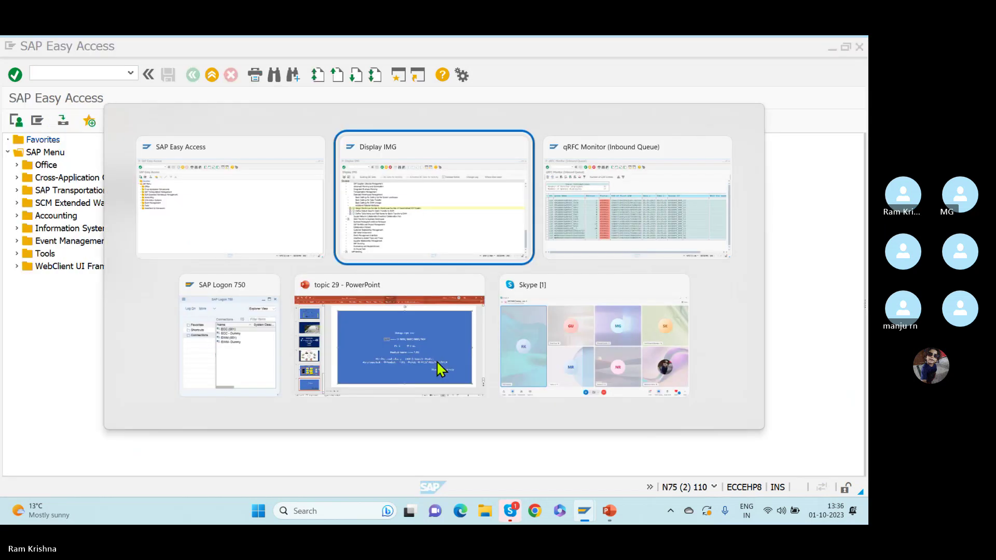
key(alt+Tab)
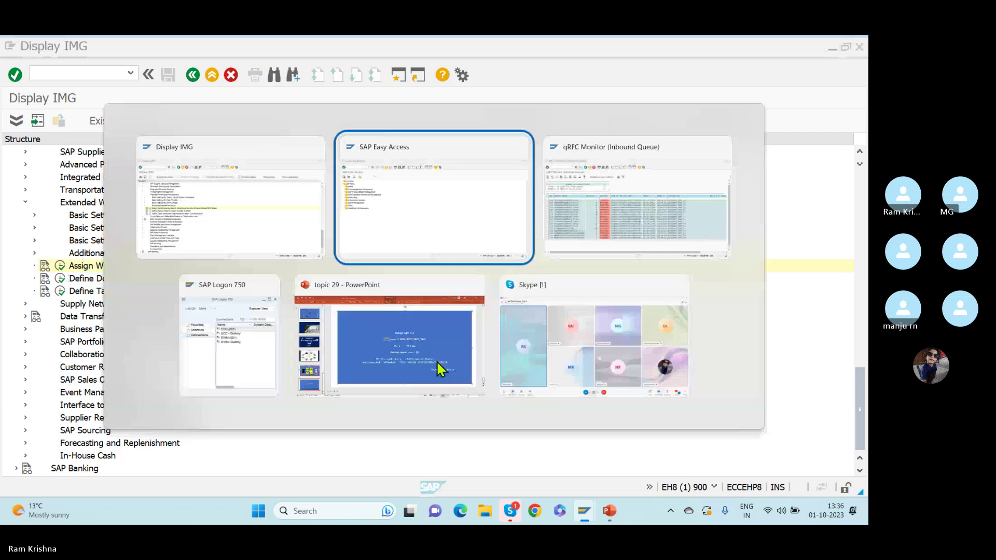
key(alt+Tab)
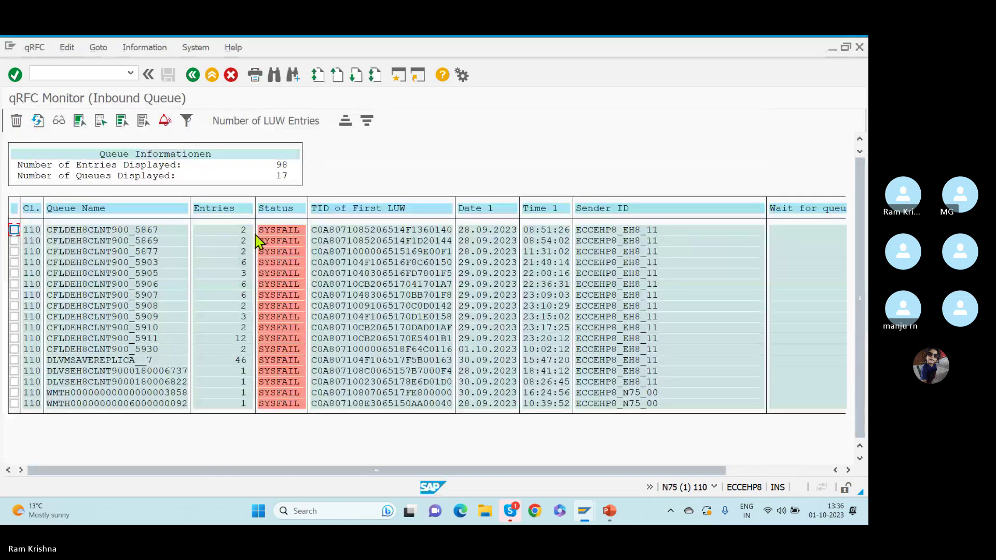
click(194, 76)
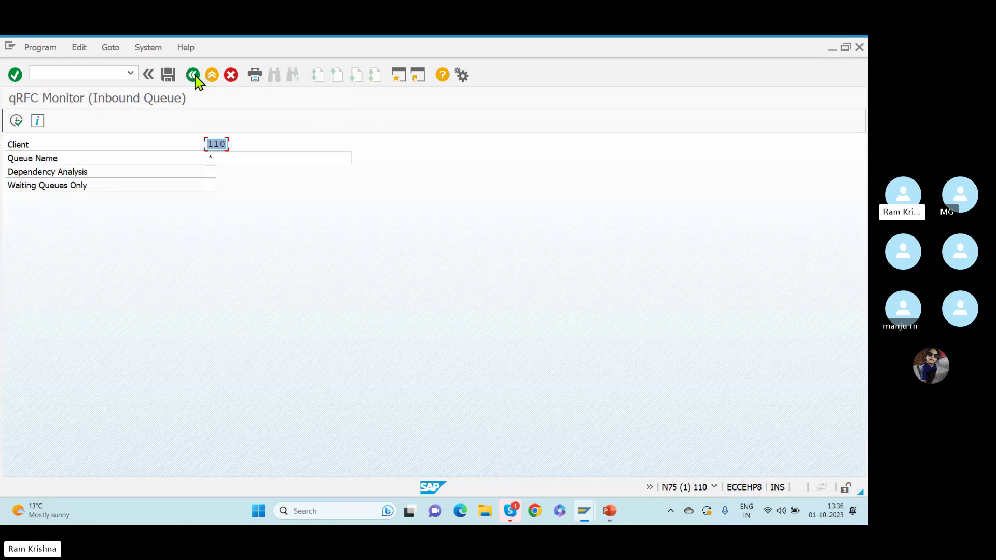
Return to the ECC session and try to open the distribution model with transaction BD64
key(alt+Tab)
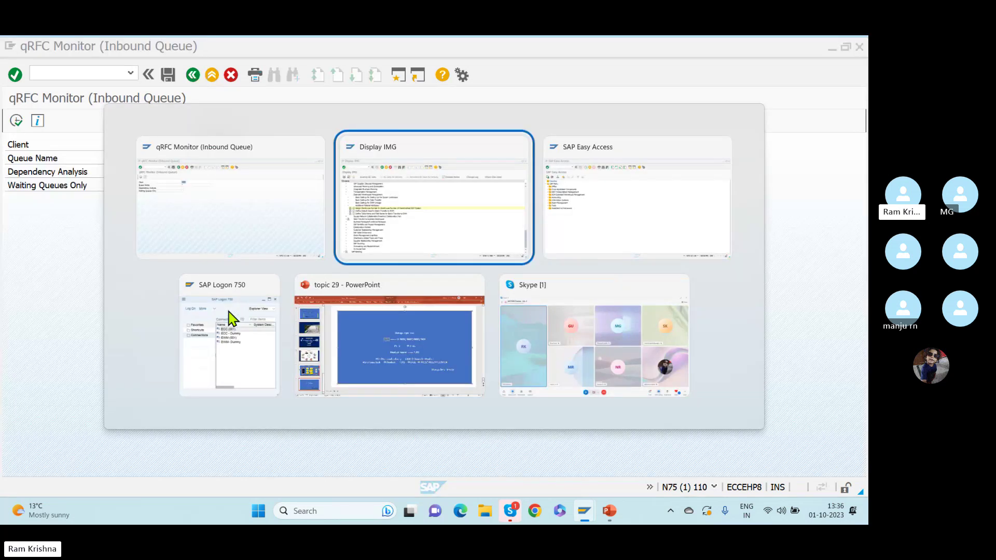
key(alt+Tab)
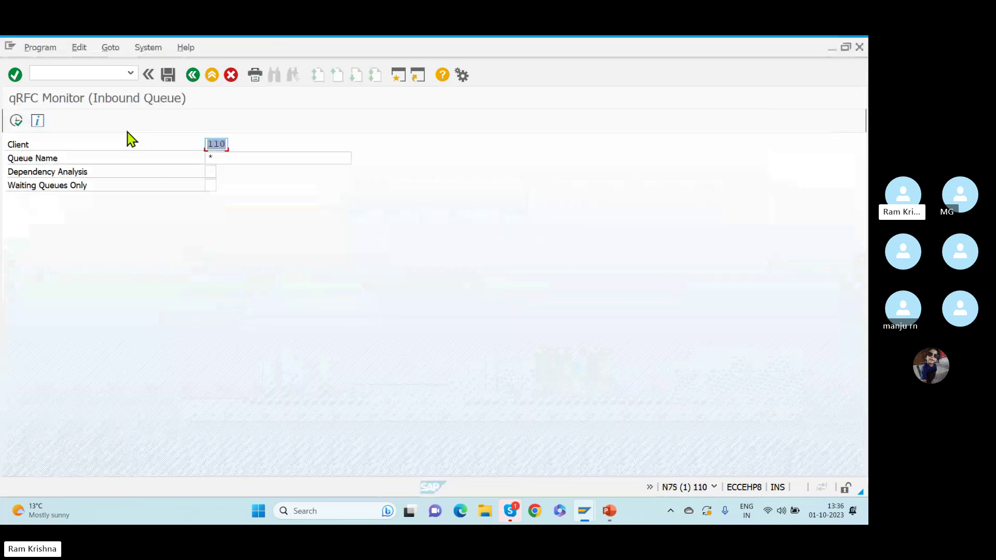
key(alt+Tab)
key(Tab)
key(alt+Tab)
key(alt+Tab)
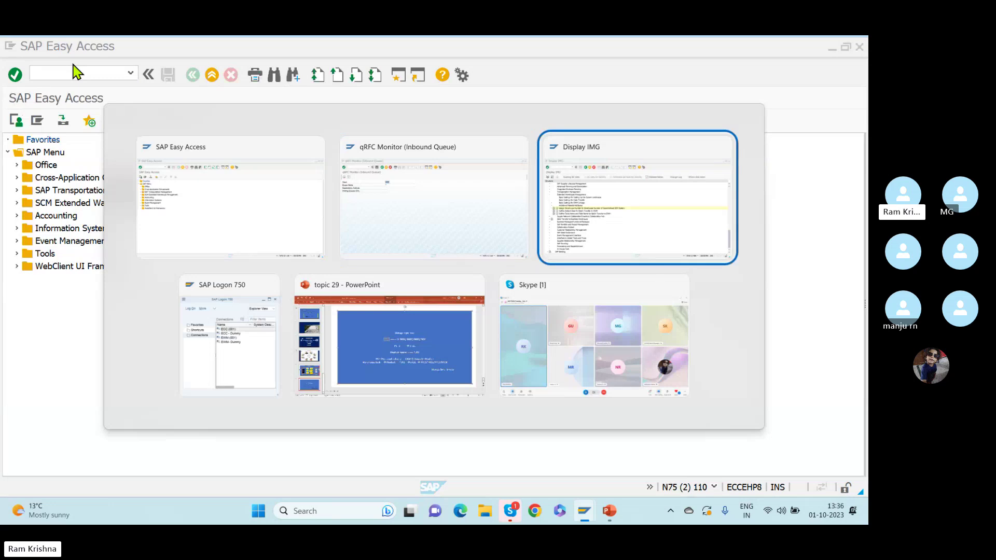
click(47, 75)
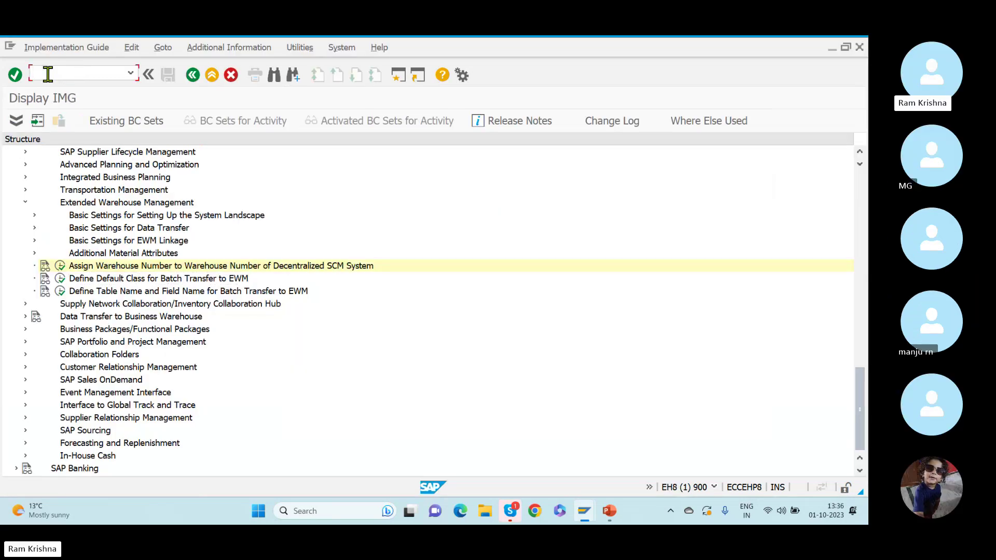
text(64)
key(Return)
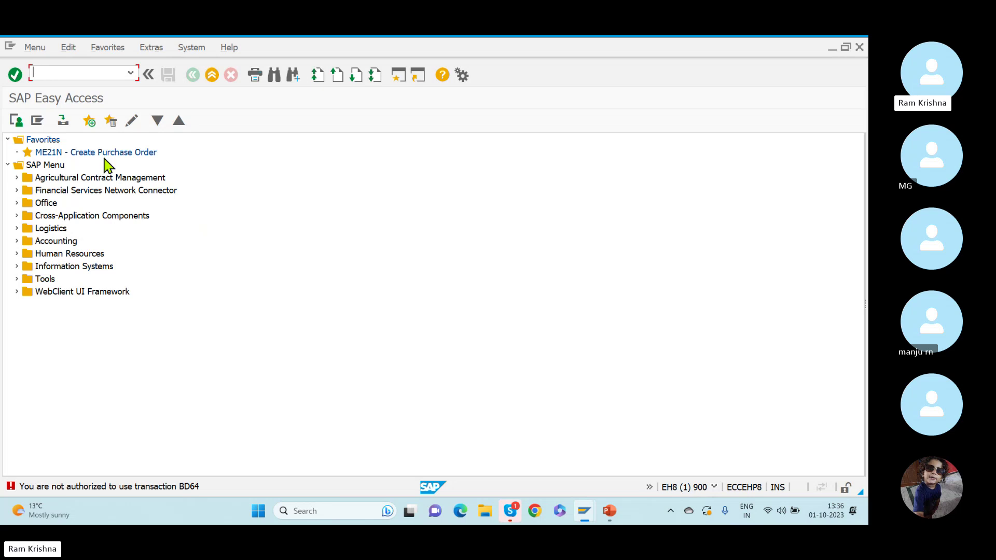
Switch to the free EWM session and open the warehouse monitor with transaction /n/scwm/mon
key(alt+Tab)
key(alt+Tab)
key(alt+Tab)
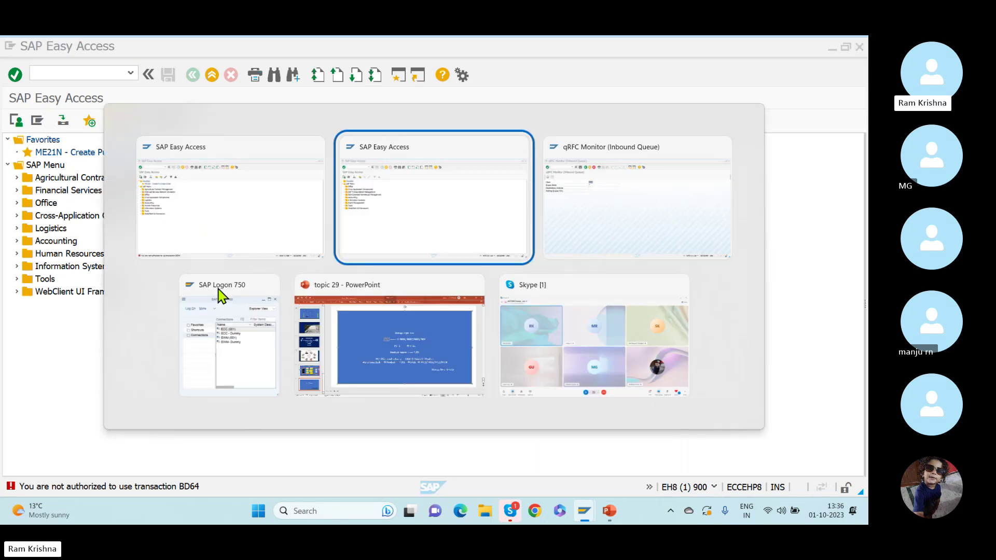
key(alt+Tab)
key(alt+Tab)
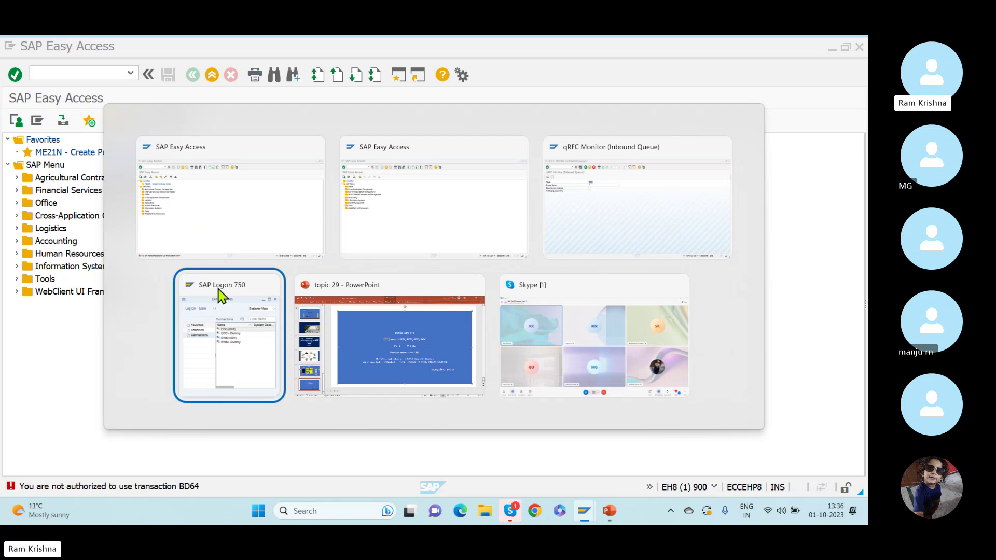
key(alt+Tab)
key(alt+Tab)
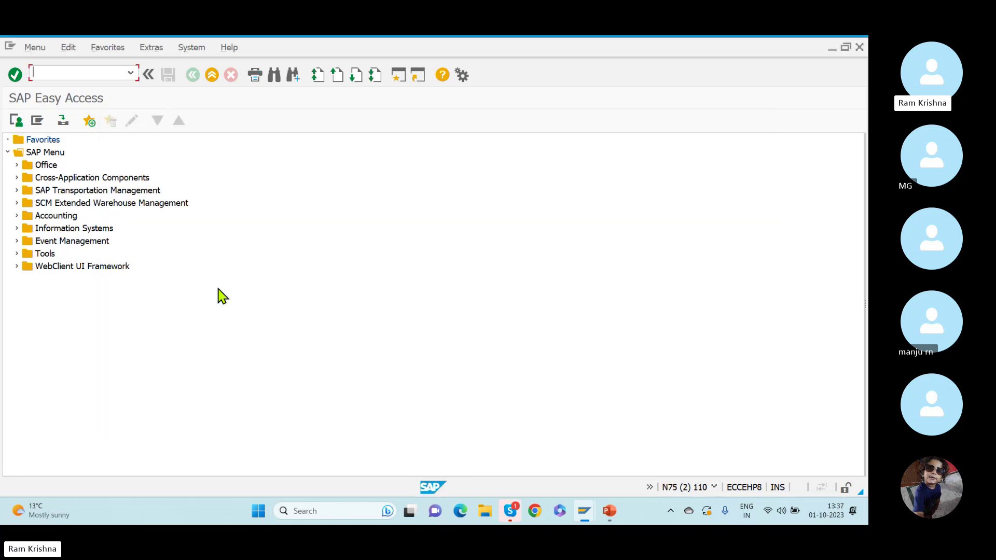
click(130, 74)
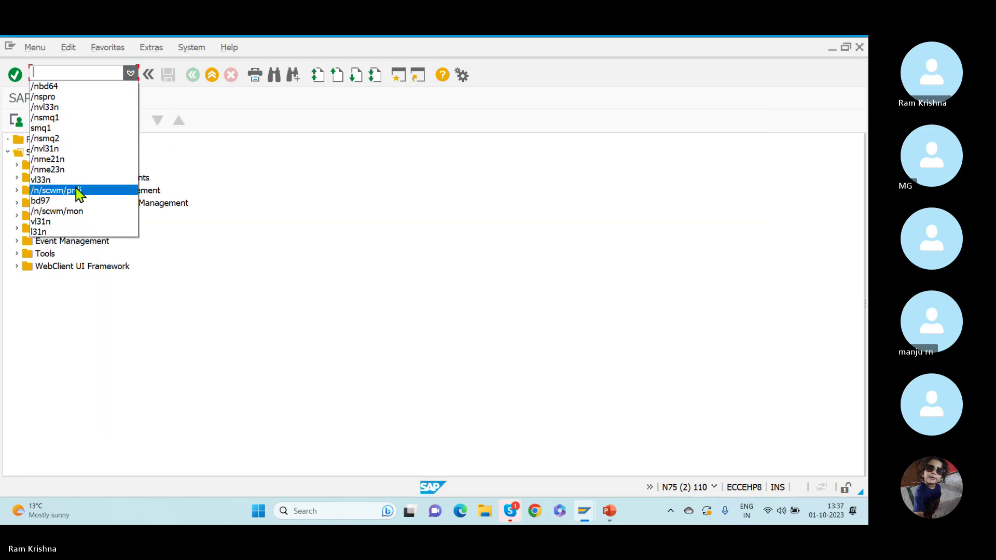
click(58, 211)
key(Return)
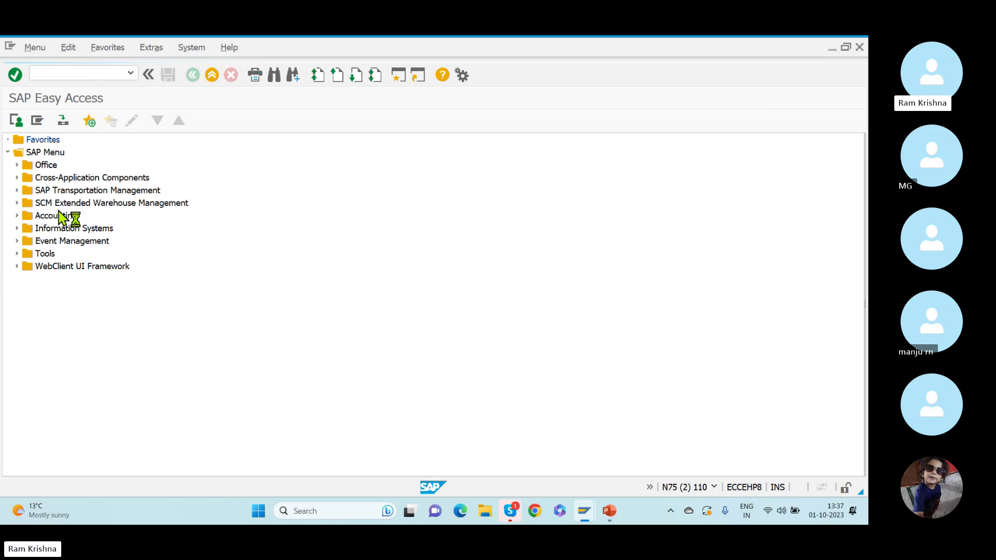
Display the message queues for warehouse RKWH from the monitor's Tools node, using the default selection criteria
click(9, 280)
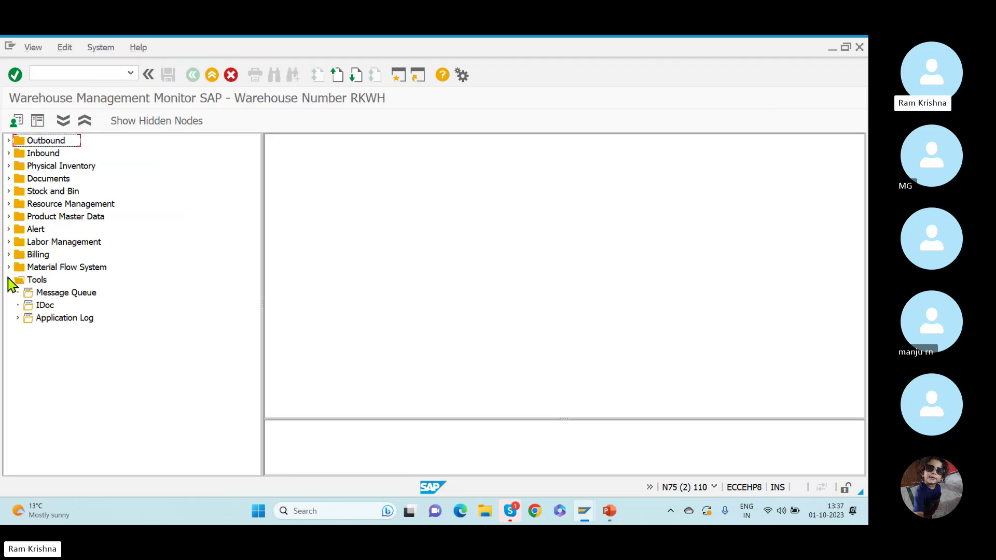
double_click(42, 293)
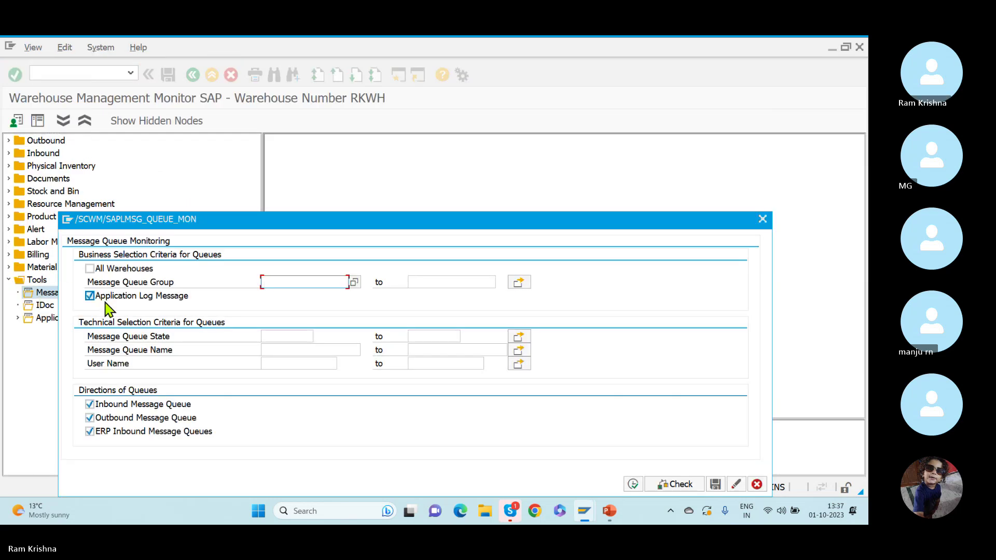
click(634, 485)
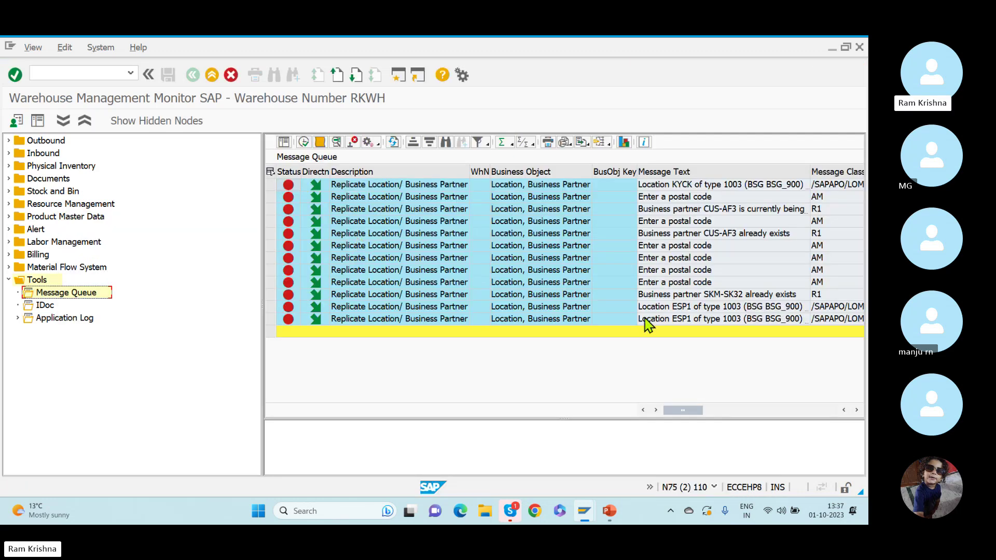
Widen the message queue list area and move the Created On column directly after Message Text
drag(263, 337, 110, 328)
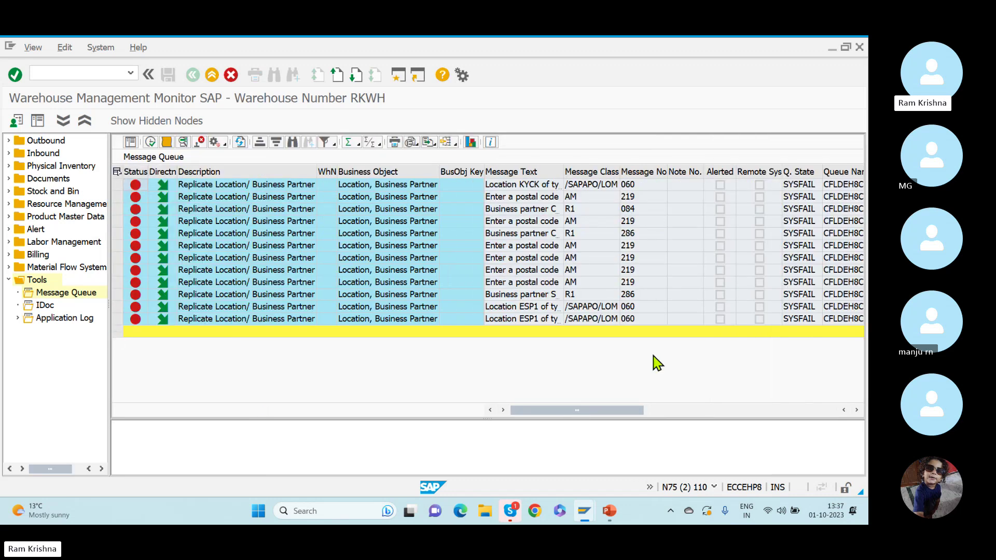
click(861, 409)
click(860, 409)
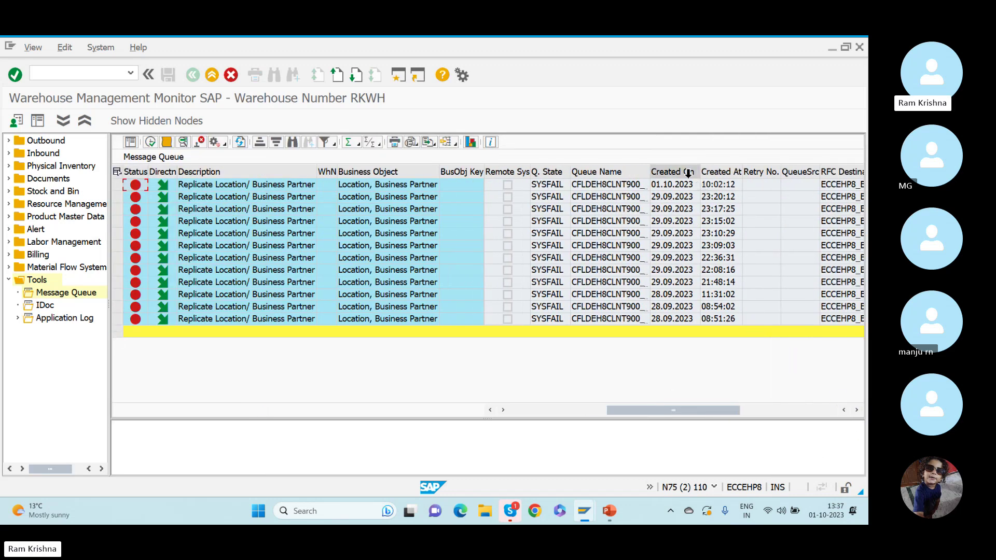
click(673, 171)
drag(648, 175, 604, 185)
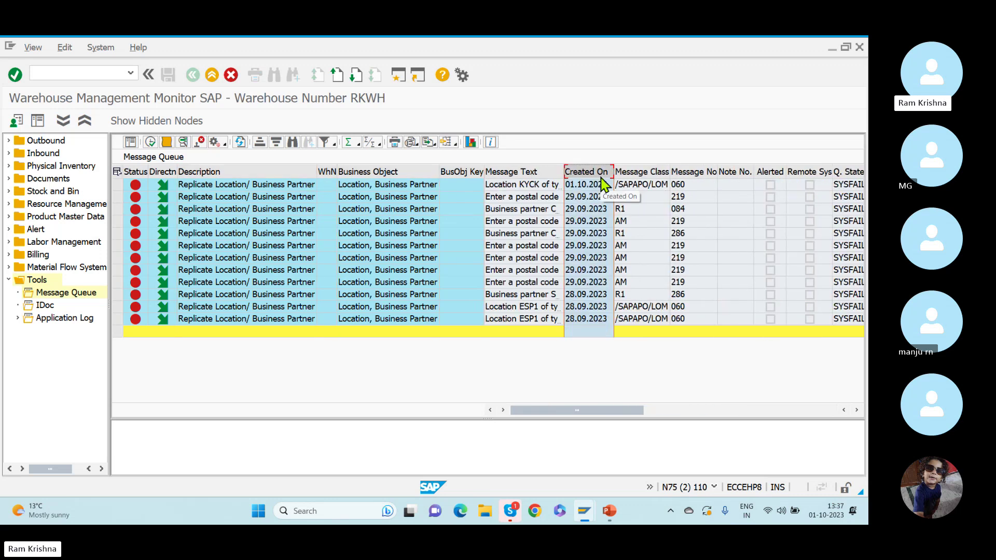
click(632, 188)
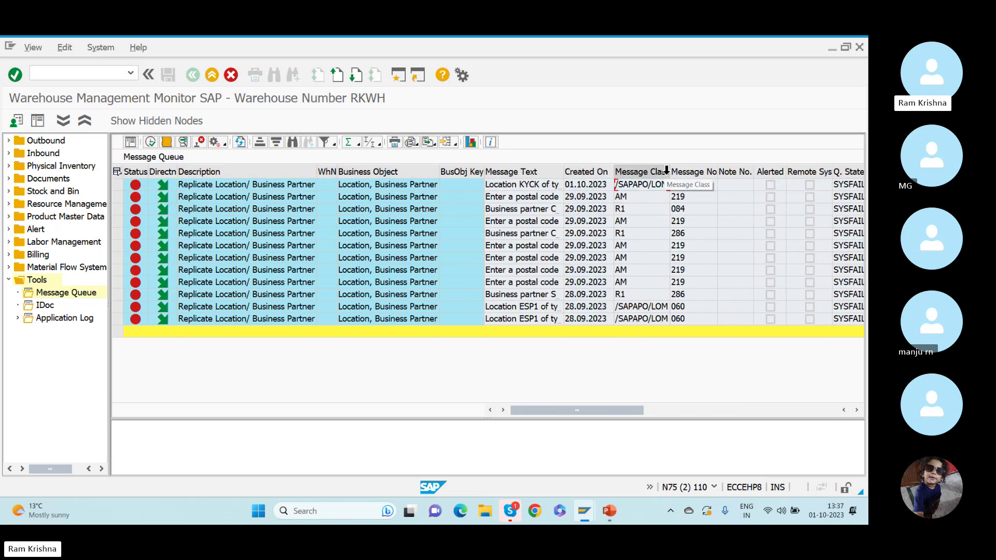